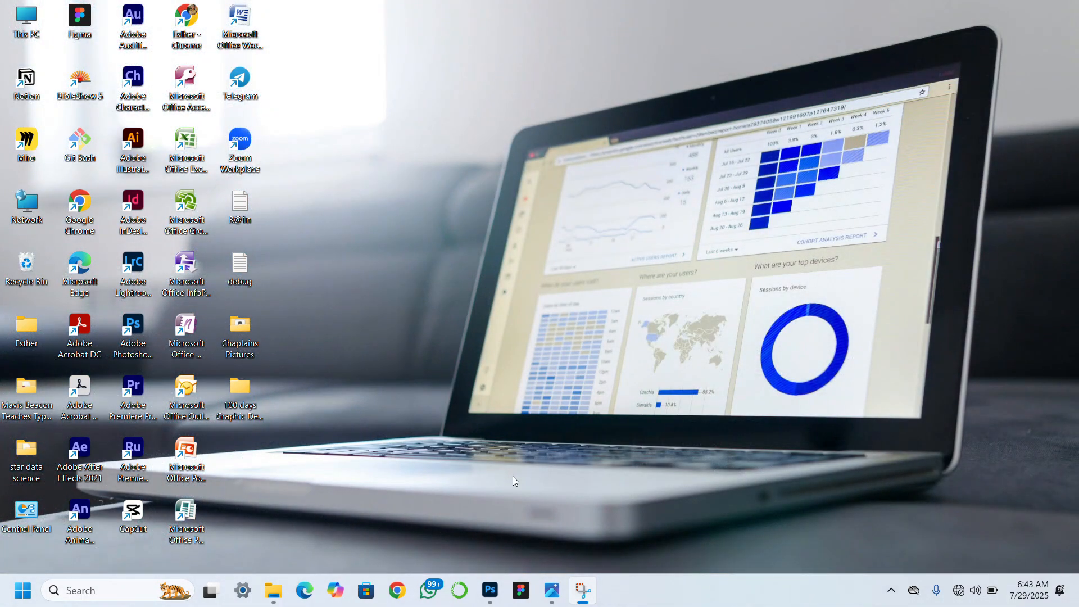
Switch to Photoshop and create a new 1024 x 1024 px RGB document at 300 ppi with a white background.
{"action": "left_click", "coordinate": [489, 601]}
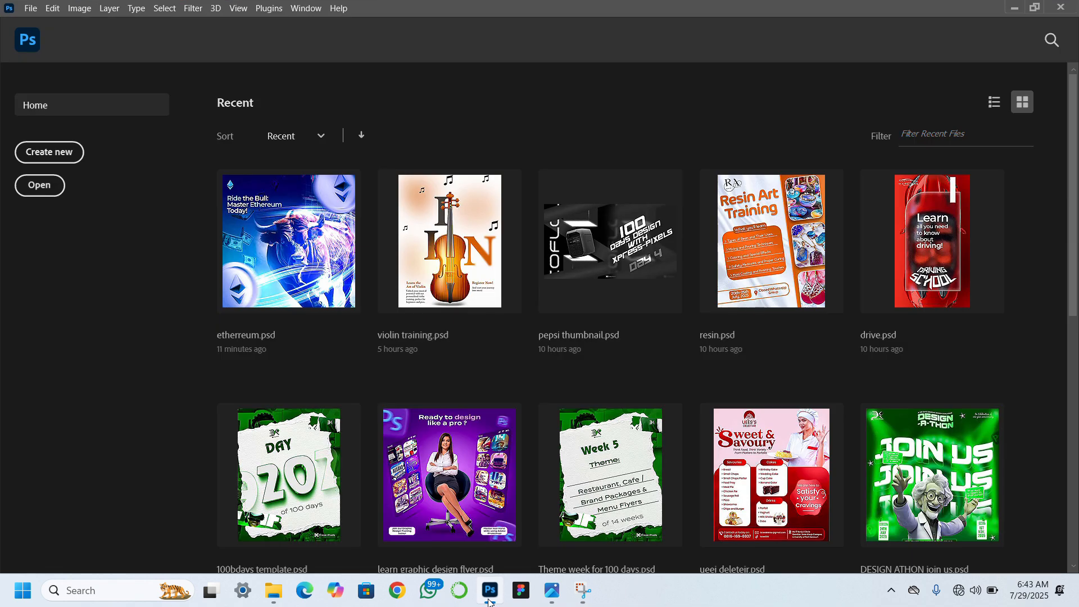
{"action": "left_click", "coordinate": [49, 152]}
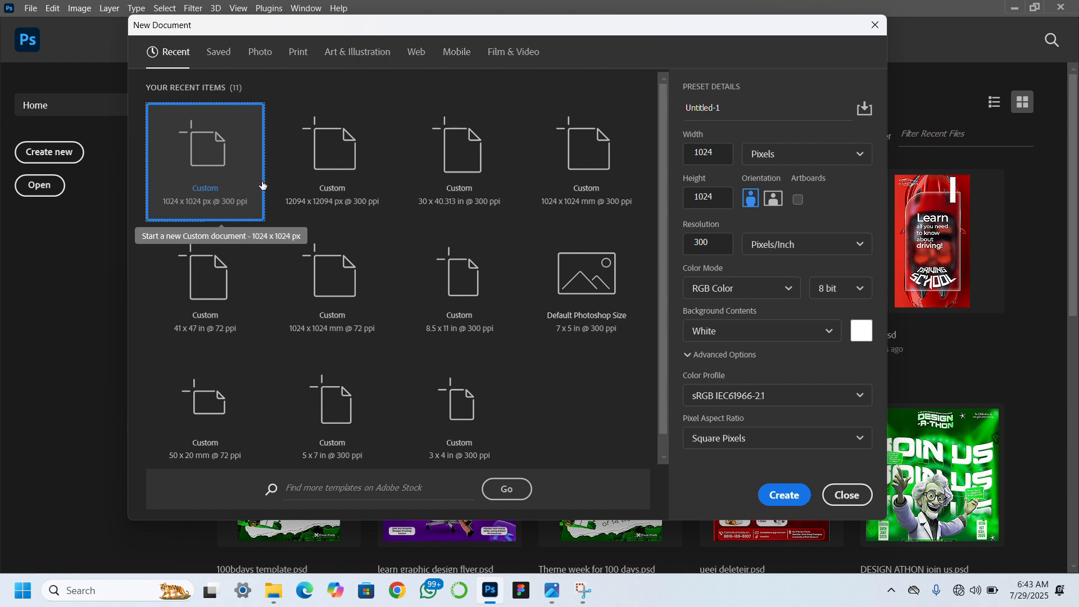
{"action": "left_click", "coordinate": [788, 503]}
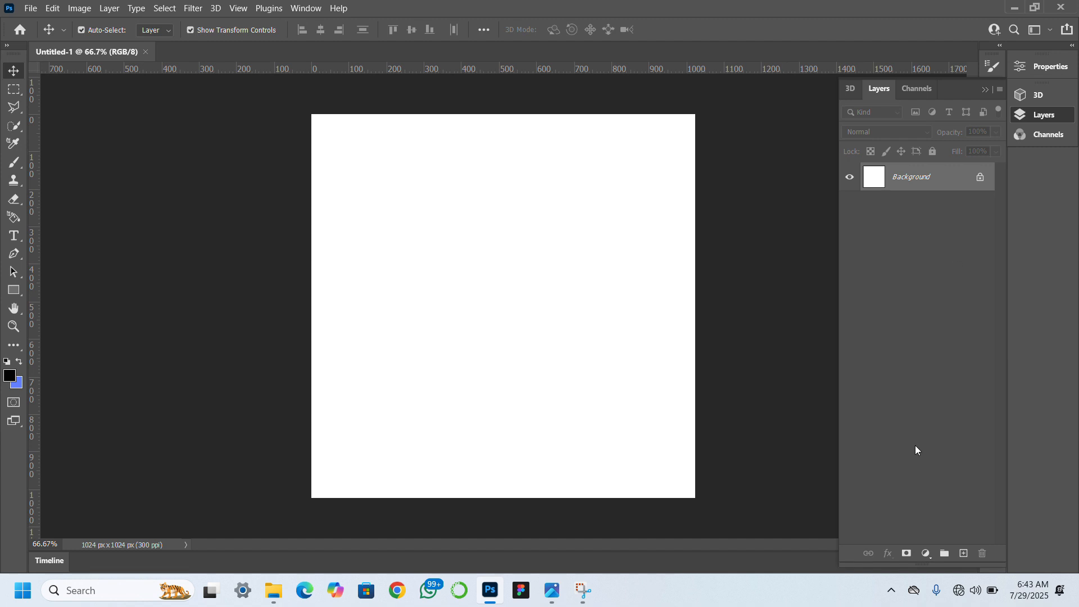
Add a gradient fill layer and set the gradient's starting colour stop to dark blue 01358c.
{"action": "left_click", "coordinate": [928, 554]}
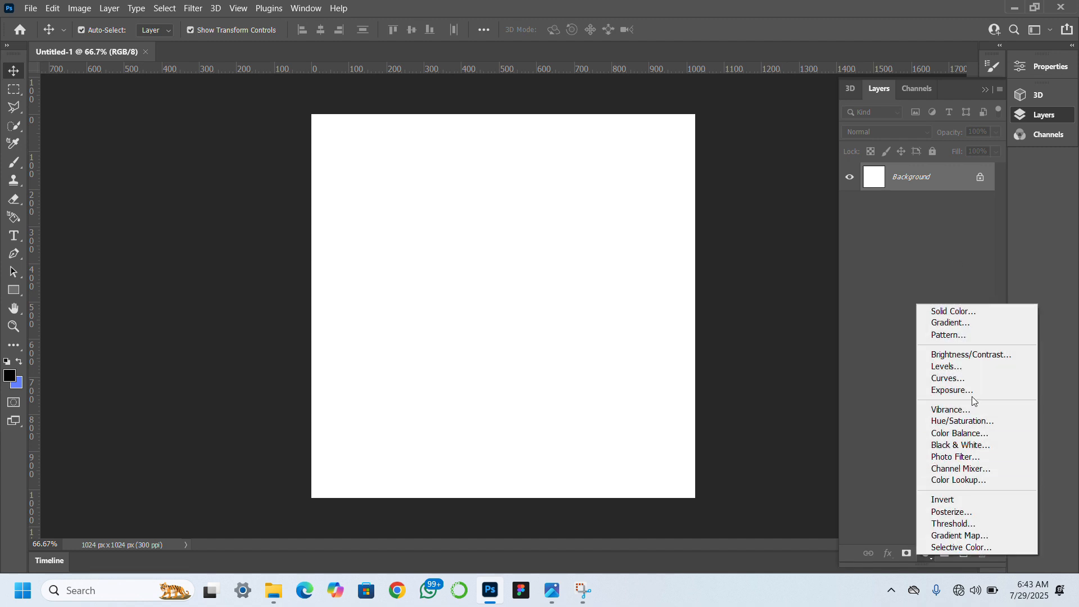
{"action": "left_click", "coordinate": [945, 323]}
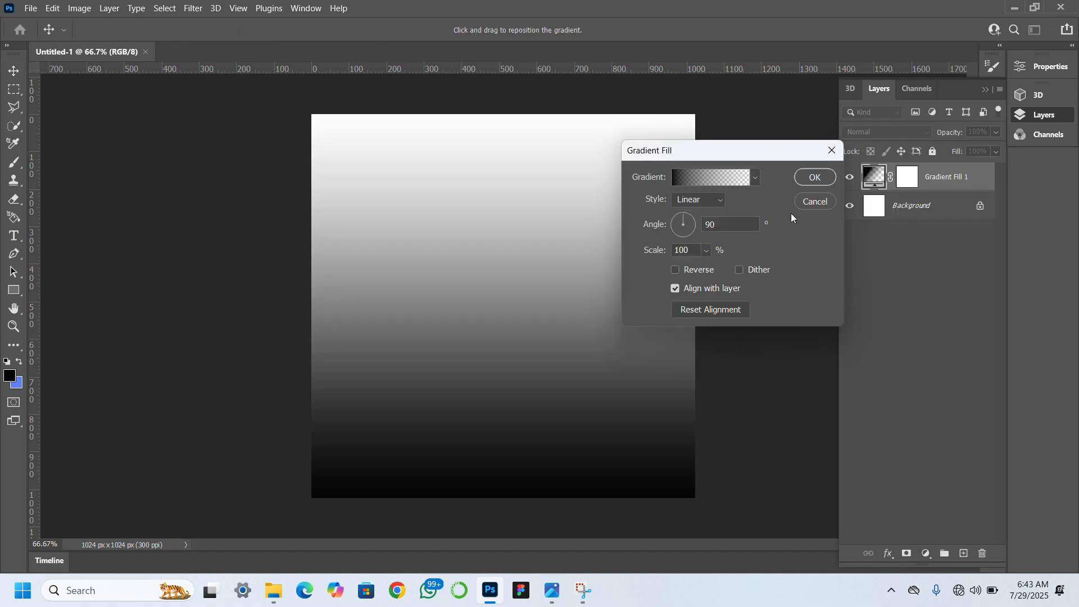
{"action": "left_click", "coordinate": [692, 178]}
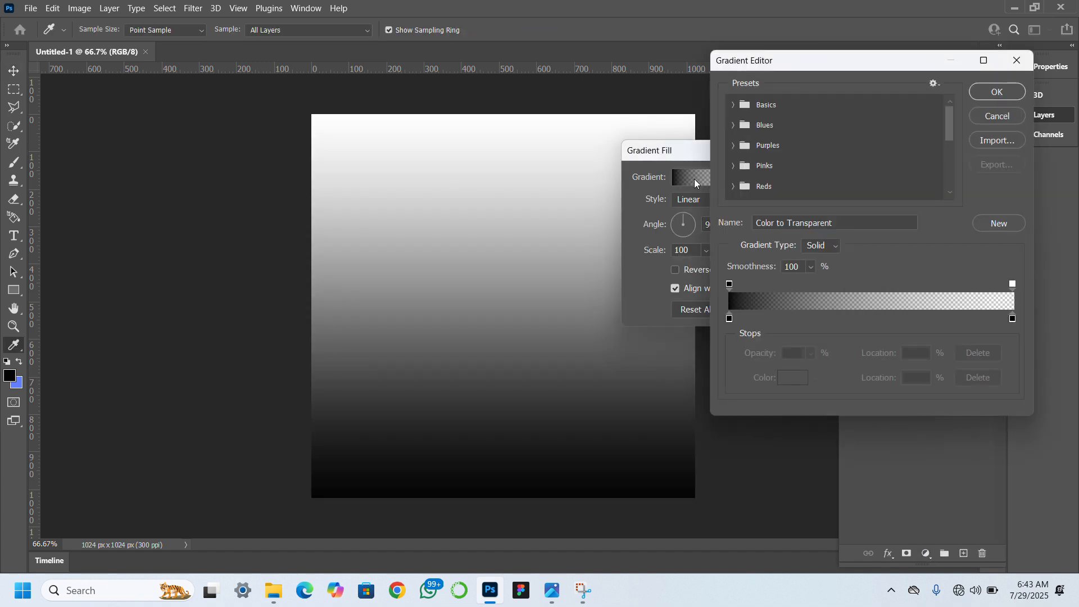
{"action": "left_click", "coordinate": [730, 319]}
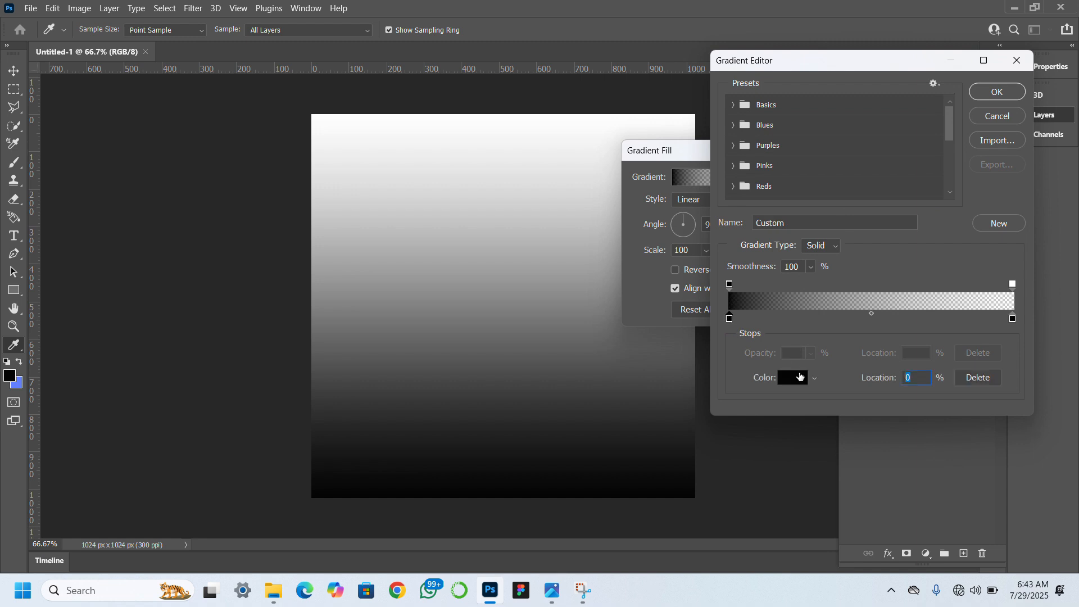
{"action": "left_click", "coordinate": [794, 378]}
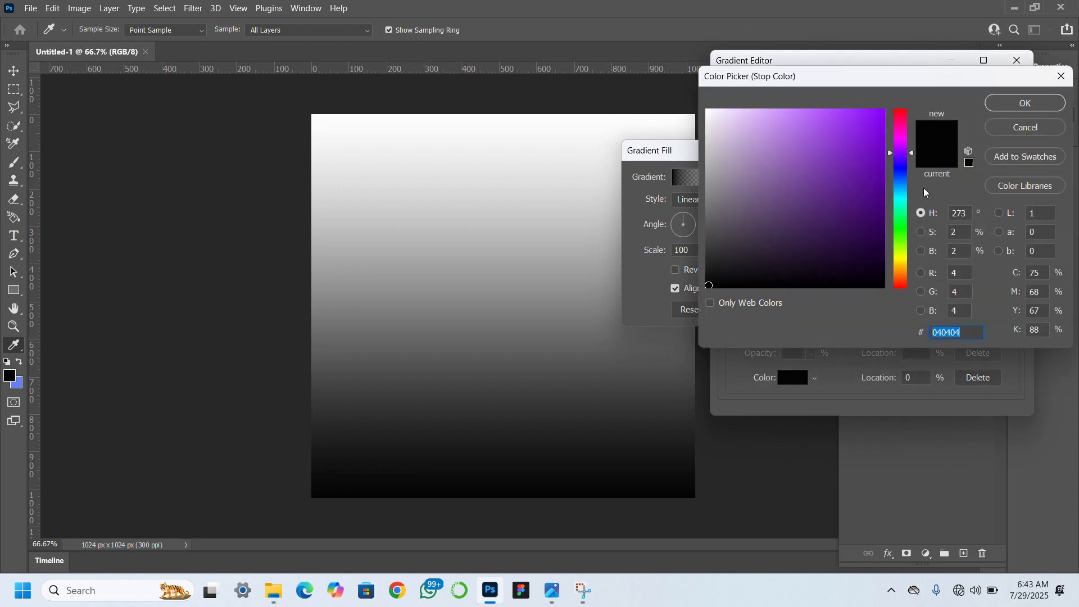
{"action": "left_click", "coordinate": [901, 174]}
{"action": "left_click", "coordinate": [902, 179]}
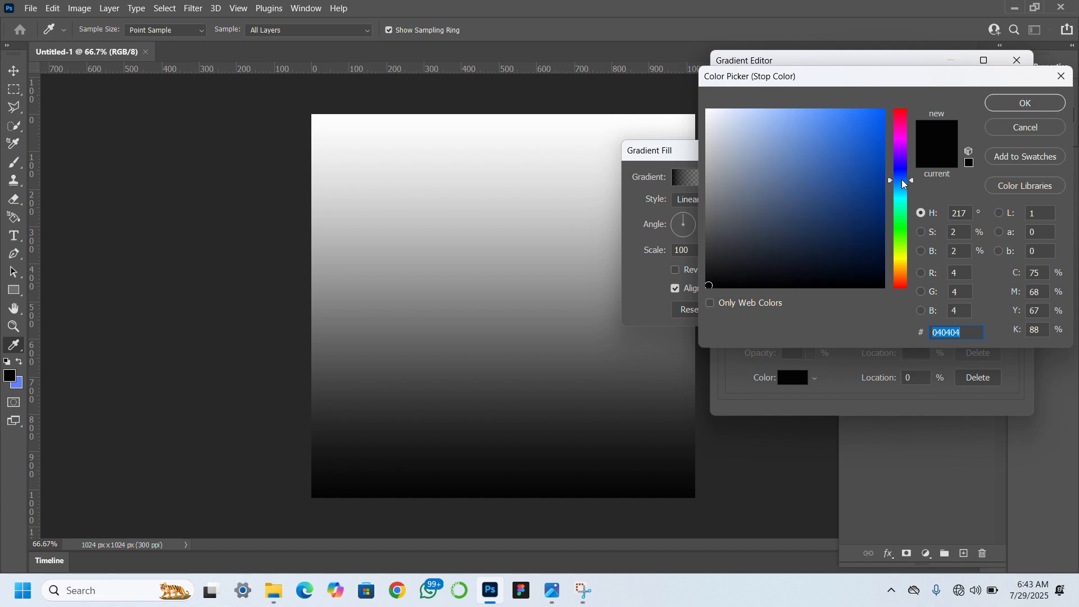
{"action": "left_click", "coordinate": [884, 189]}
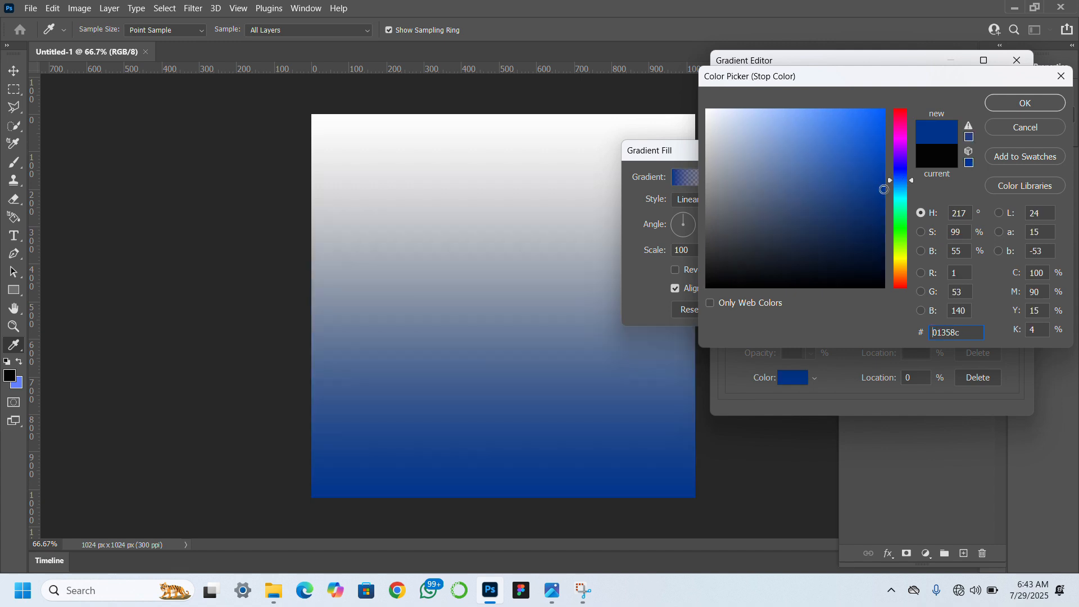
{"action": "left_click", "coordinate": [1016, 102]}
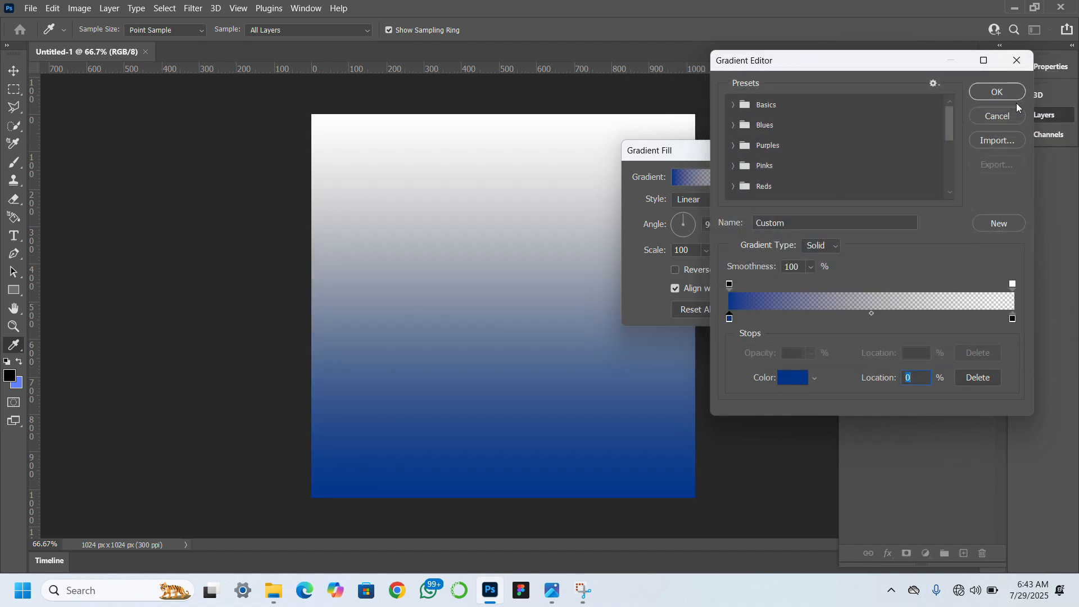
Set the gradient's ending colour stop to teal 039eb0.
{"action": "left_click", "coordinate": [1012, 318]}
{"action": "left_click", "coordinate": [792, 377]}
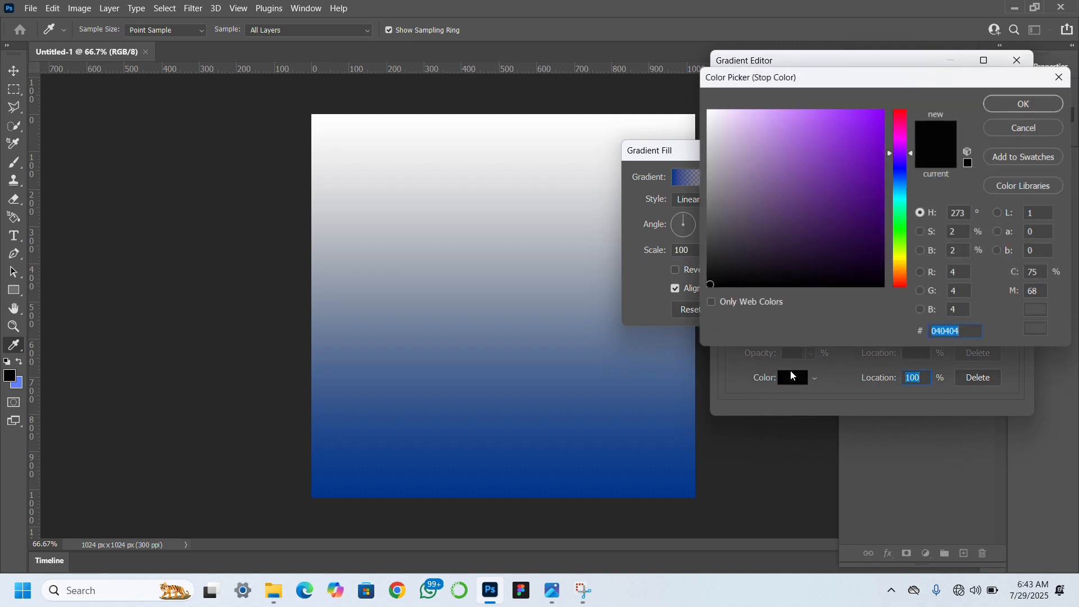
{"action": "left_click", "coordinate": [901, 197]}
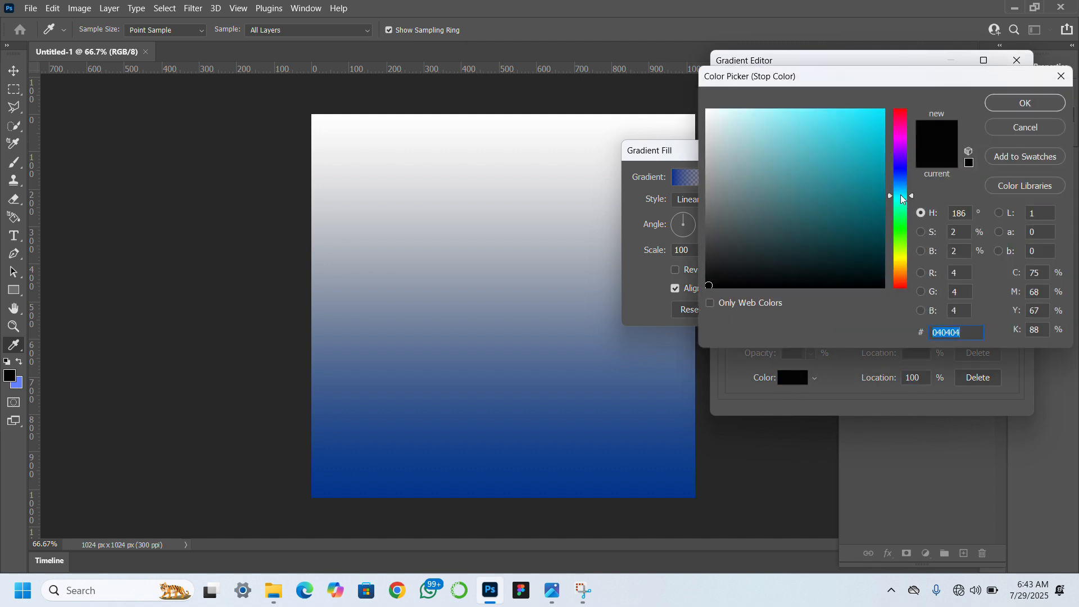
{"action": "left_click", "coordinate": [881, 161]}
{"action": "left_click", "coordinate": [882, 154]}
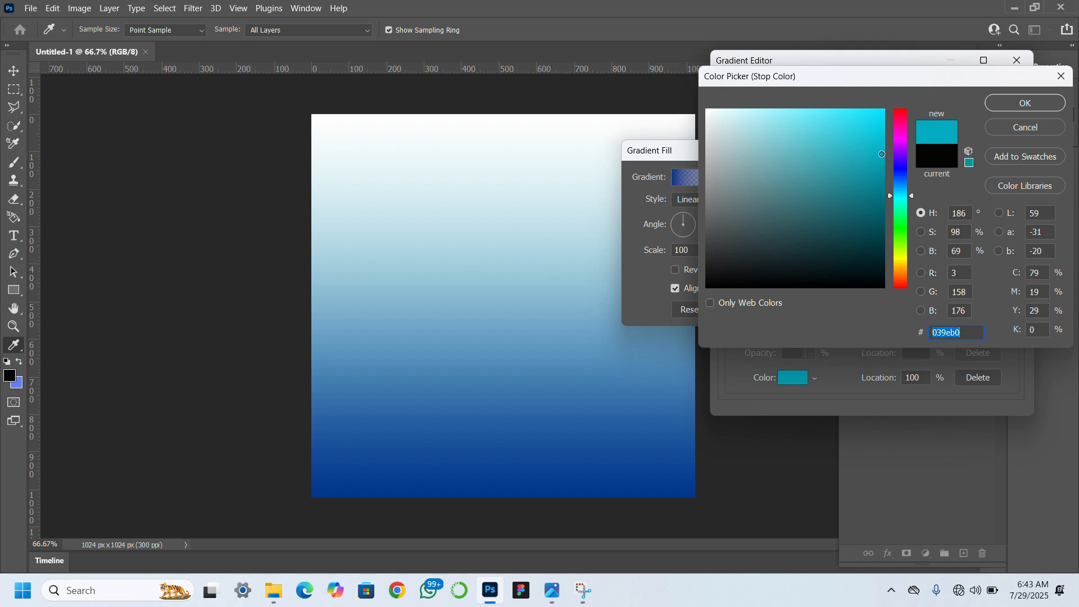
{"action": "left_click", "coordinate": [1010, 105]}
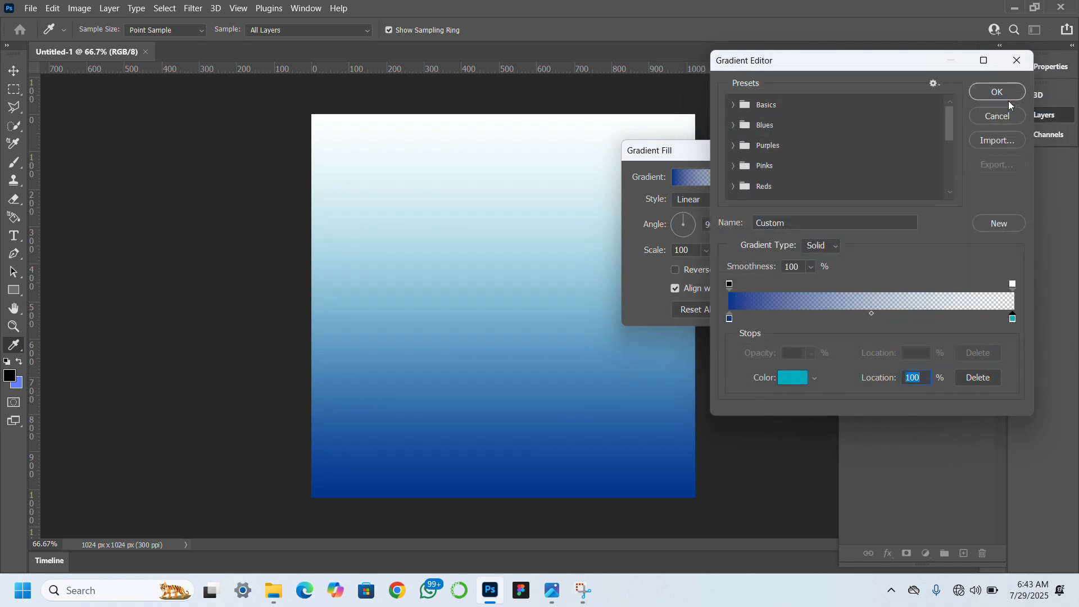
Set the opacity of the gradient's ending stop to 100% and accept the edited gradient.
{"action": "left_click", "coordinate": [1013, 284]}
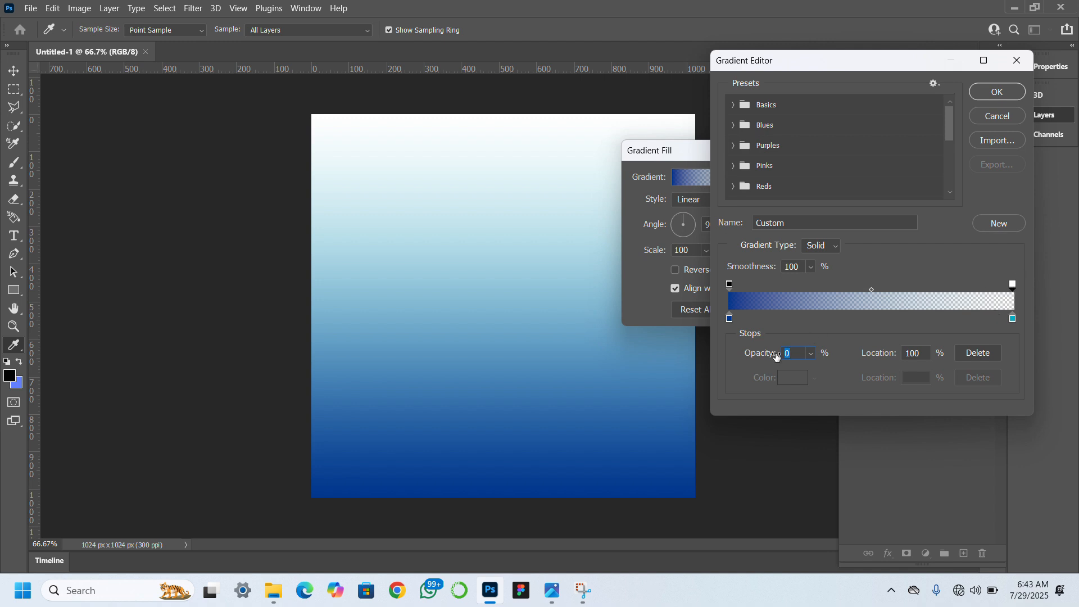
{"action": "left_click_drag", "start_coordinate": [761, 354], "coordinate": [862, 369]}
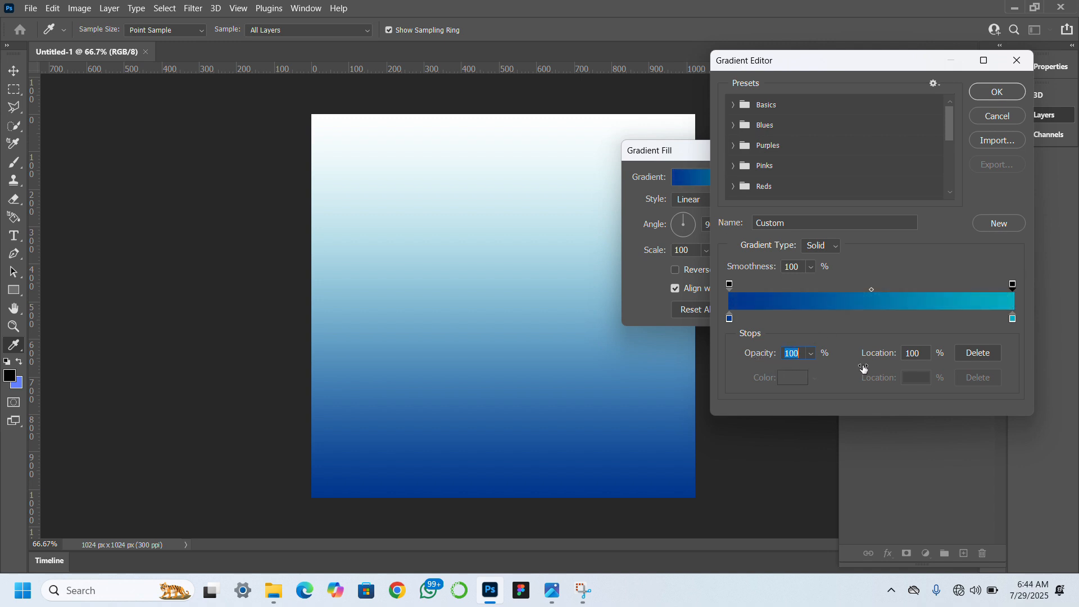
{"action": "left_click", "coordinate": [994, 92]}
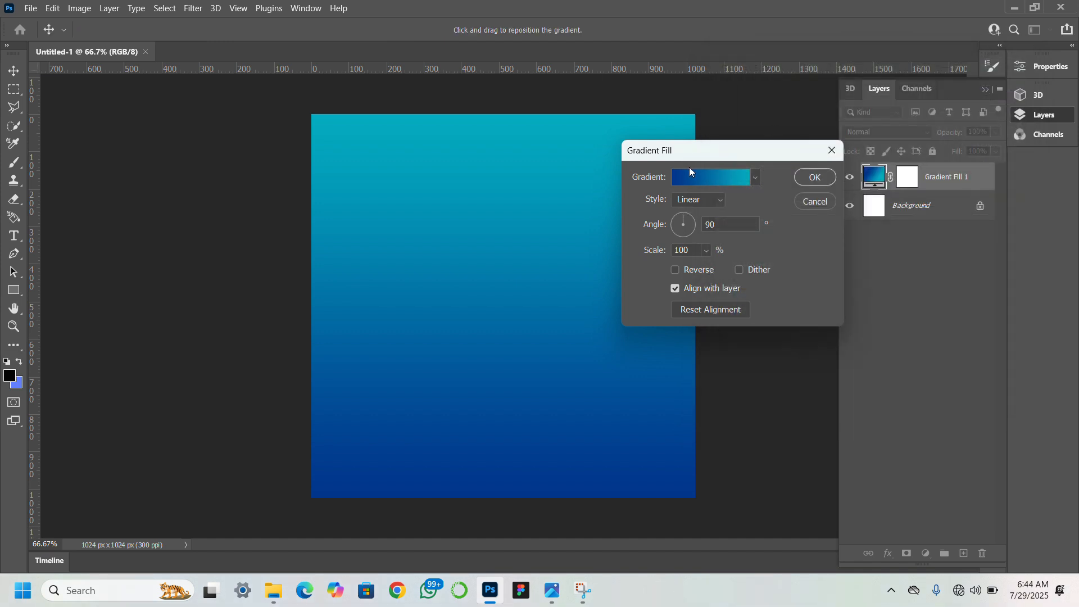
Reverse the gradient fill, set its angle to 143.89° and apply it.
{"action": "left_click", "coordinate": [675, 271]}
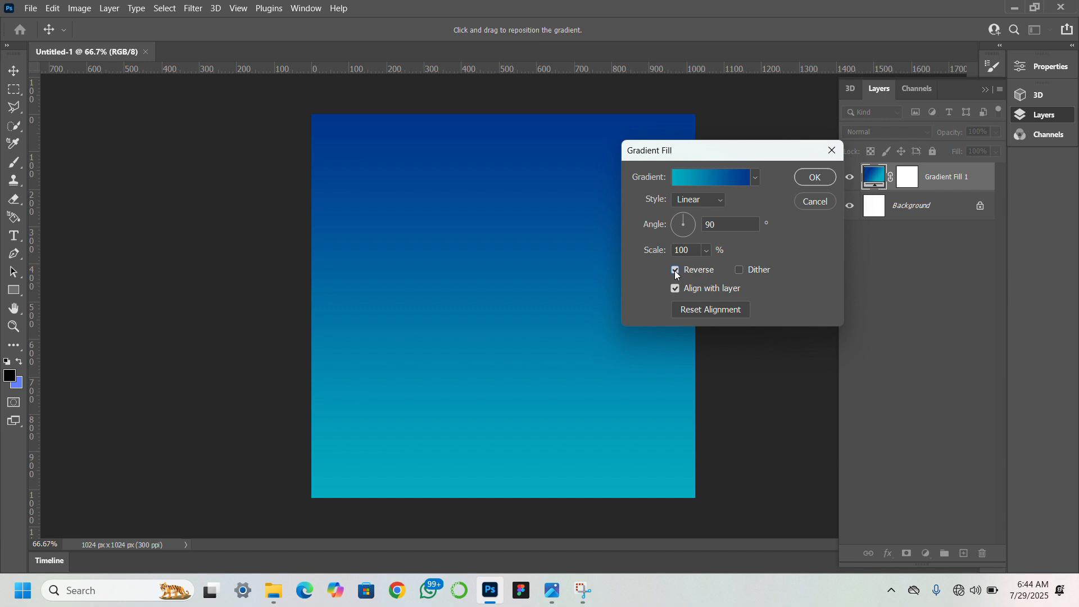
{"action": "left_click", "coordinate": [691, 222]}
{"action": "left_click", "coordinate": [677, 224]}
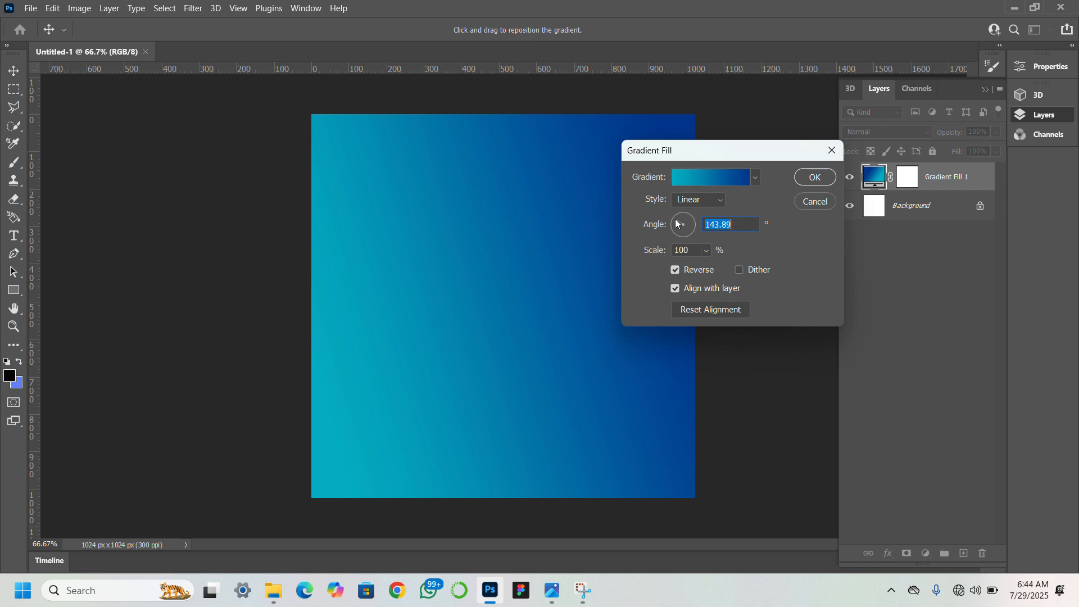
{"action": "left_click", "coordinate": [802, 177]}
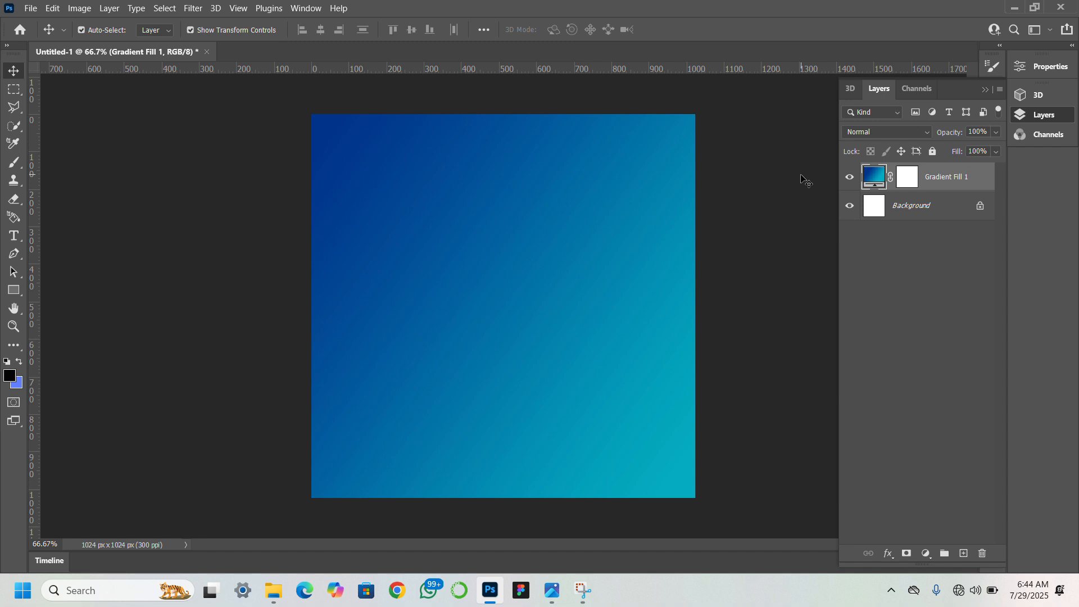
Switch to File Explorer and open the ethereum resources folder in Downloads.
{"action": "left_click", "coordinate": [273, 592]}
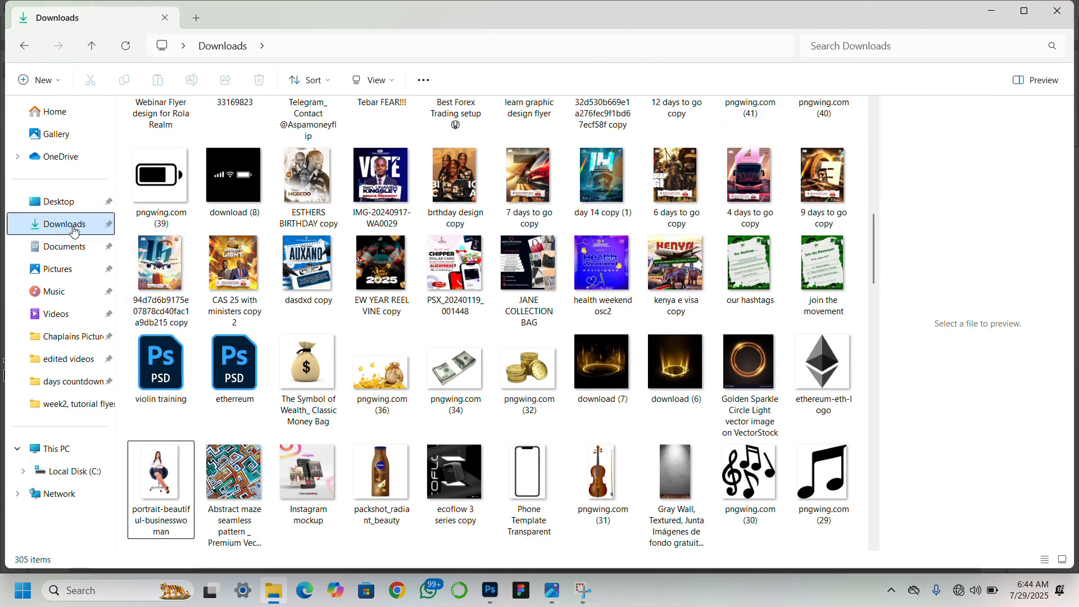
{"action": "left_click", "coordinate": [73, 231]}
{"action": "left_click", "coordinate": [157, 163]}
{"action": "double_click", "coordinate": [157, 163]}
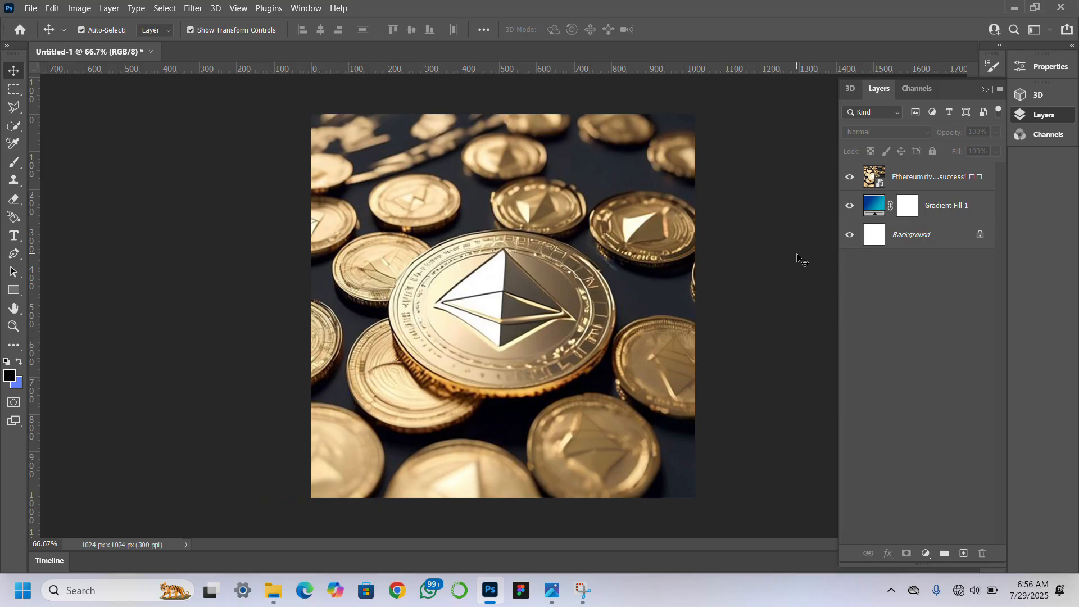
Set the Ethereum coins image layer to Multiply and lower its opacity so it blends faintly into the gradient.
{"action": "left_click", "coordinate": [898, 179]}
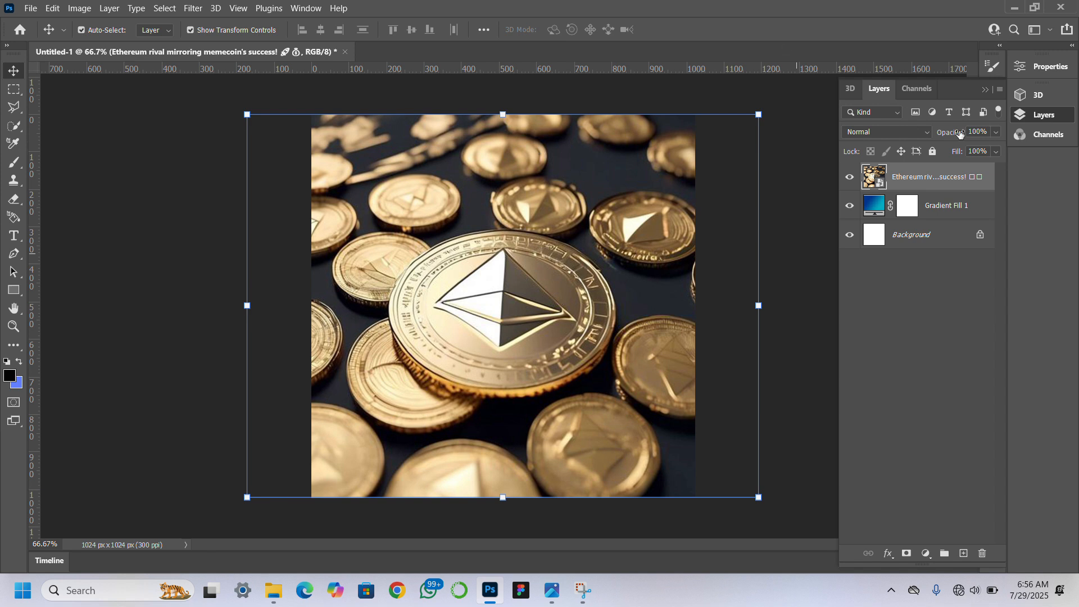
{"action": "left_click", "coordinate": [925, 135]}
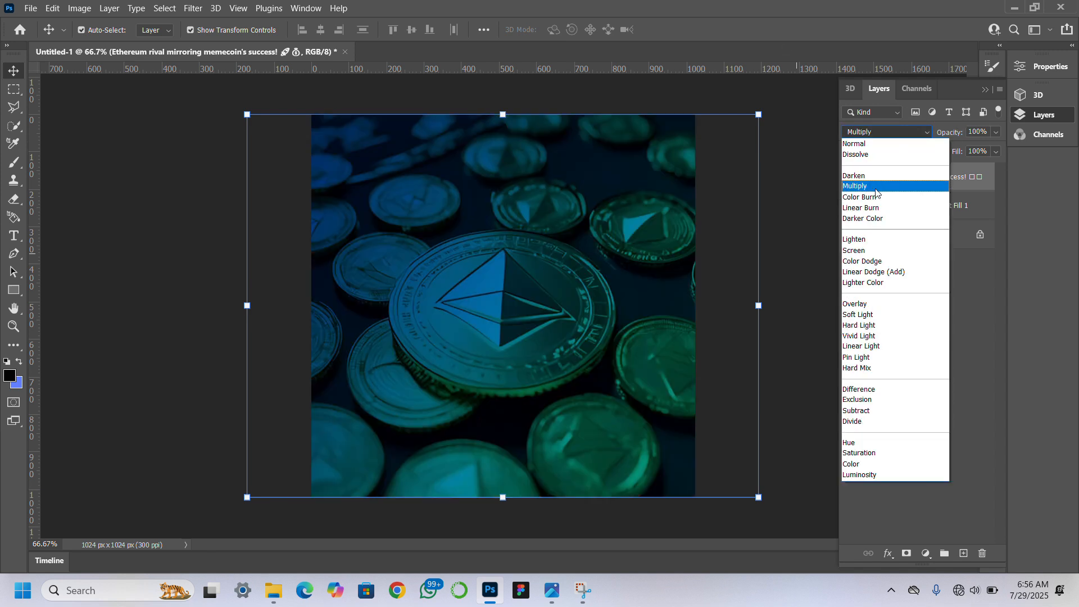
{"action": "left_click", "coordinate": [877, 175]}
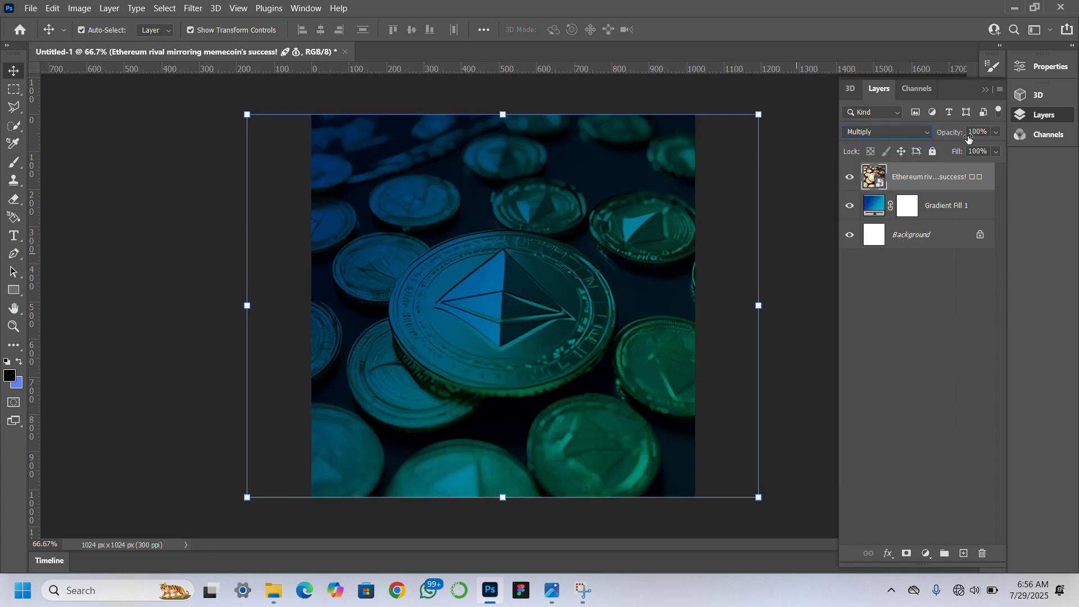
{"action": "left_click_drag", "start_coordinate": [957, 134], "coordinate": [895, 133]}
{"action": "left_click", "coordinate": [818, 239]}
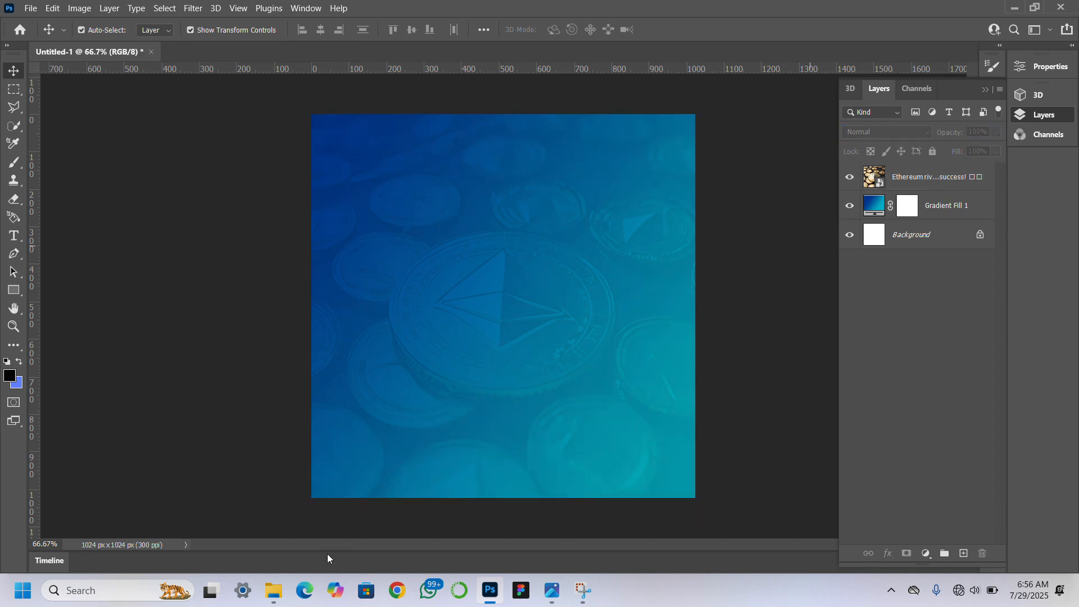
Place all seven images from the ethereum resources folder into the flyer document, accepting each at its default size.
{"action": "left_click", "coordinate": [286, 595]}
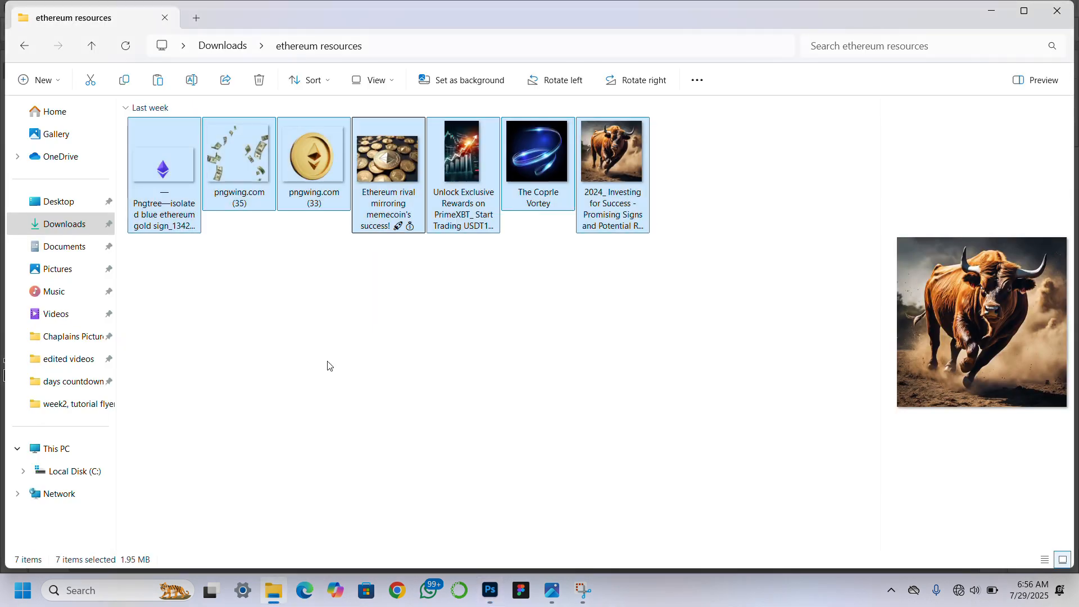
{"action": "left_click", "coordinate": [490, 292]}
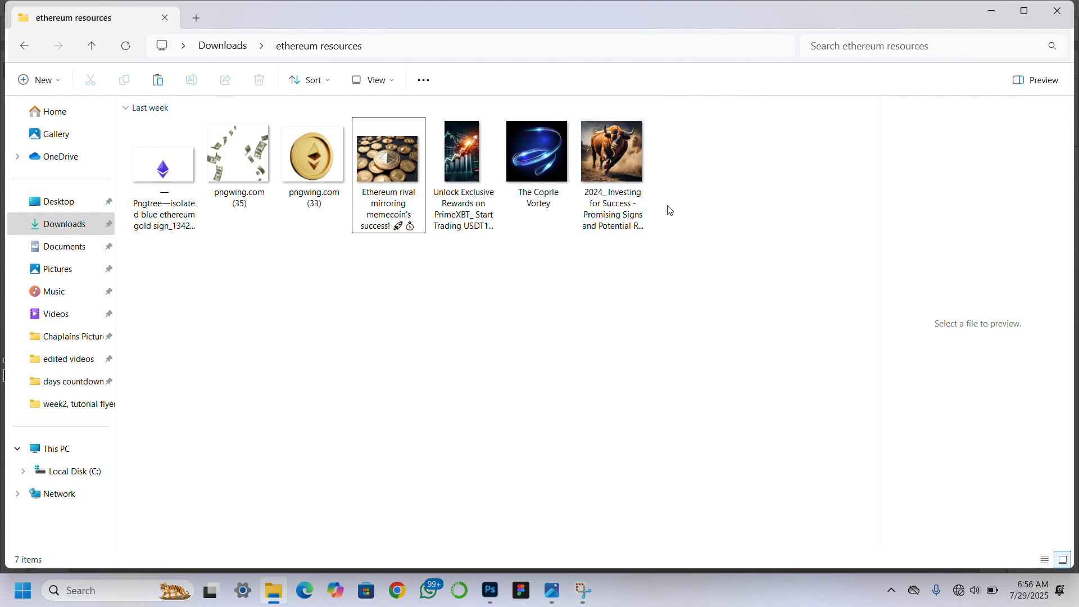
{"action": "key", "text": "ctrl+a"}
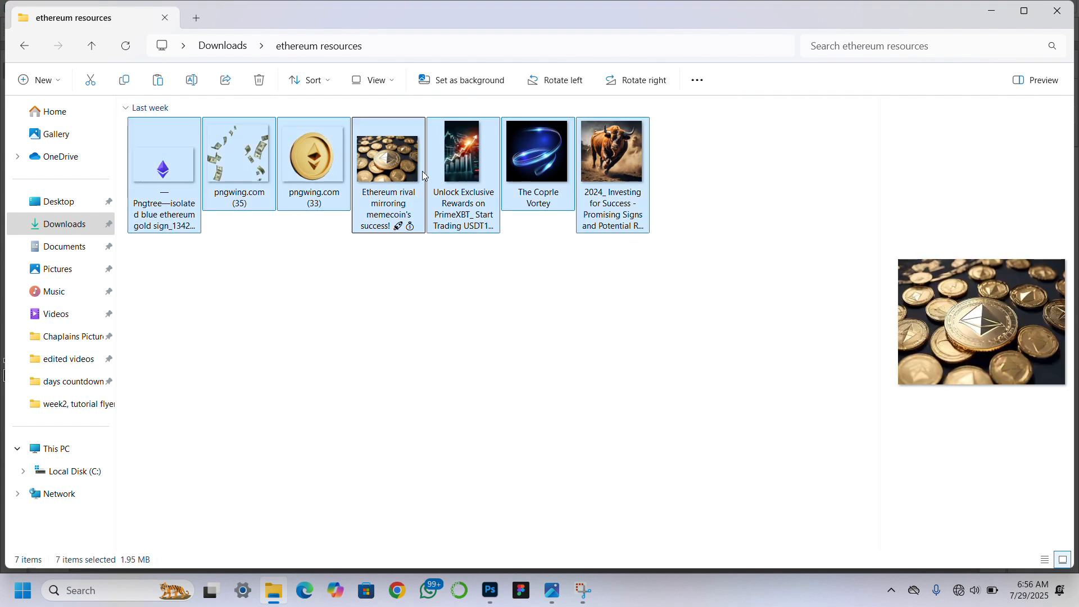
{"action": "left_click_drag", "start_coordinate": [441, 177], "coordinate": [521, 313]}
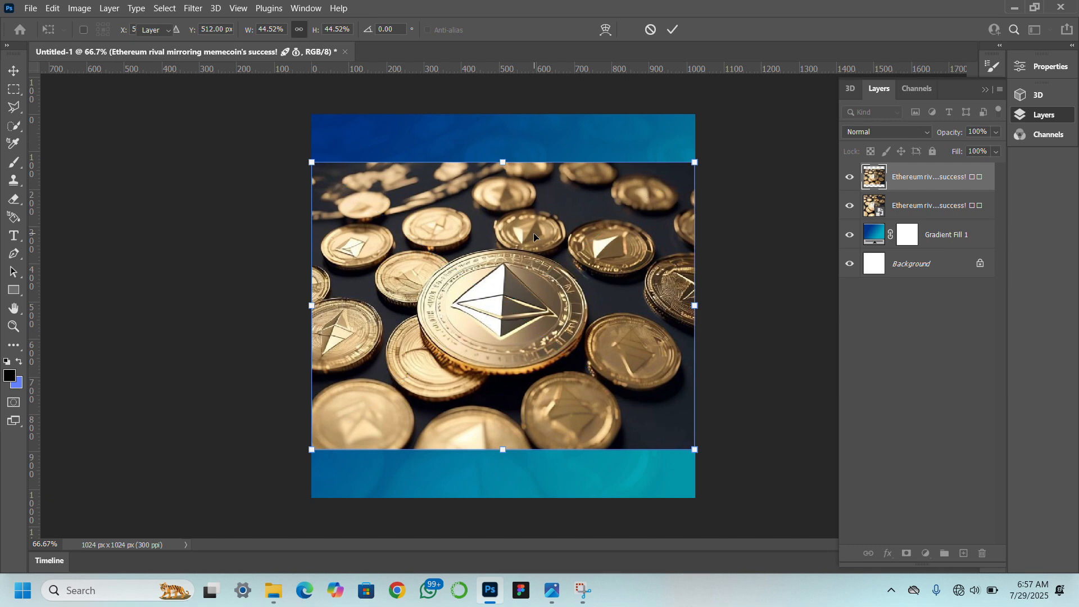
{"action": "key", "text": "Return"}
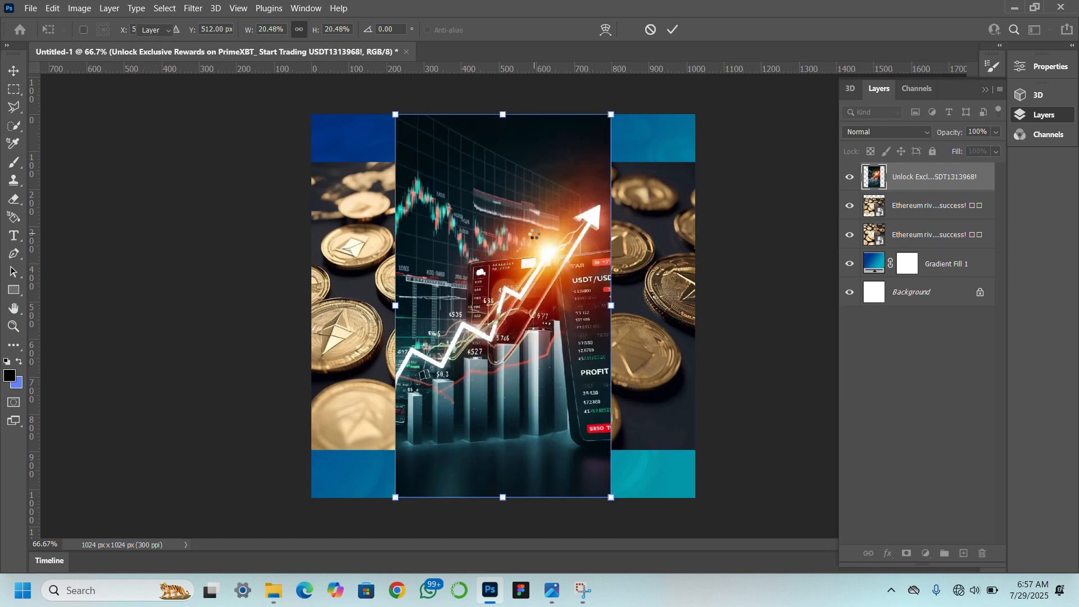
{"action": "key", "text": "Return"}
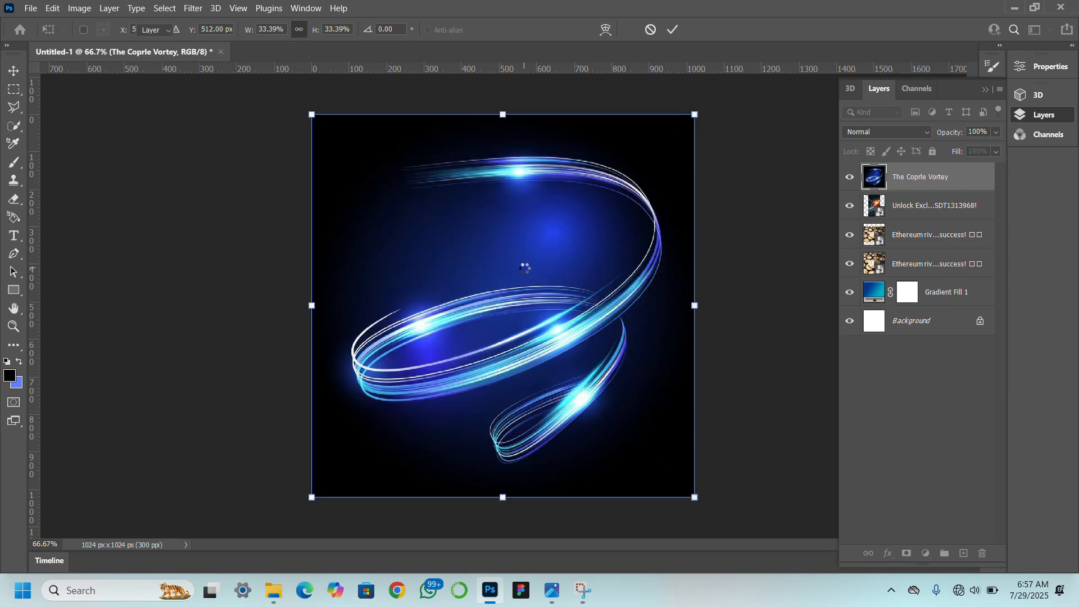
{"action": "key", "text": "Return"}
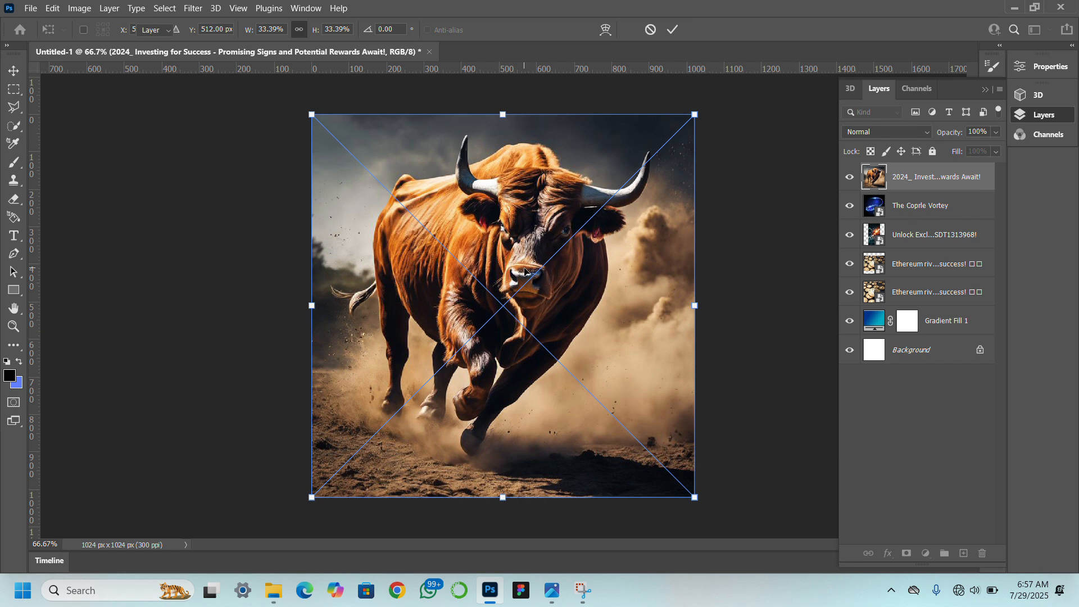
{"action": "key", "text": "Return"}
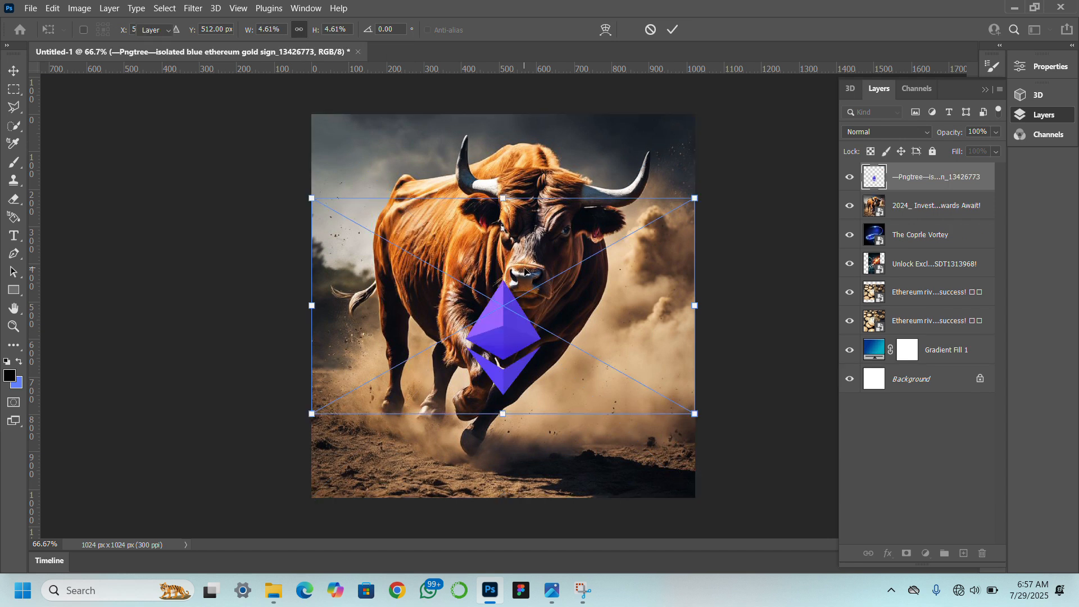
{"action": "key", "text": "Return"}
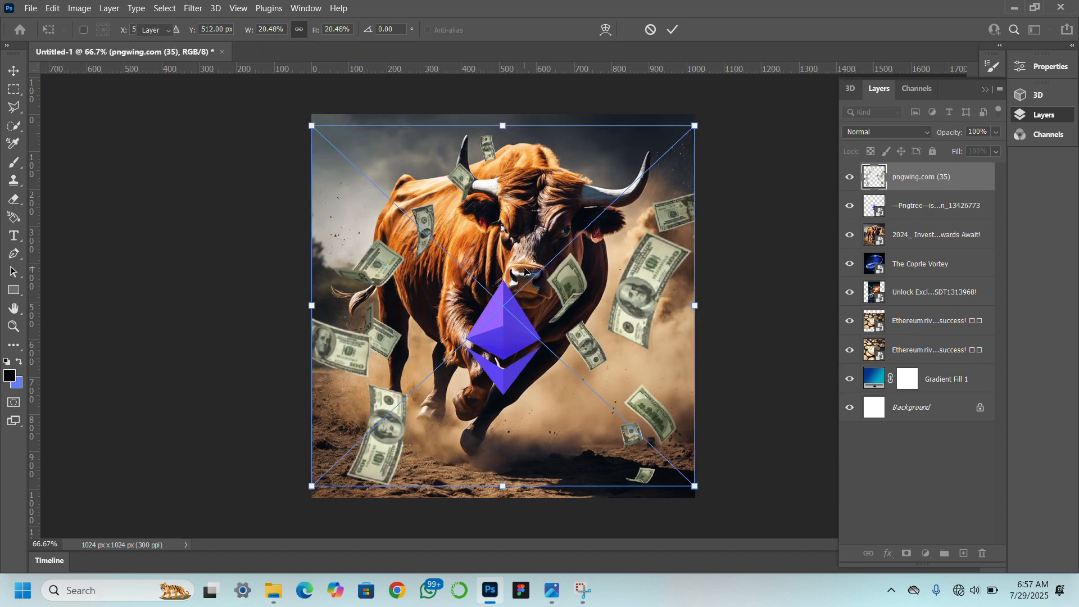
{"action": "key", "text": "Return"}
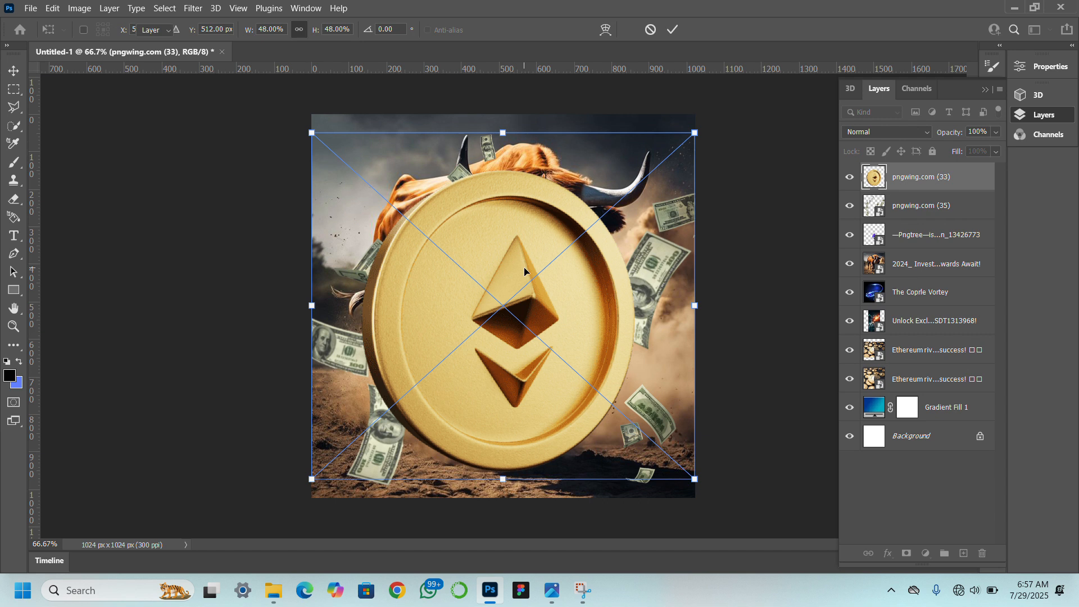
{"action": "key", "text": "Return"}
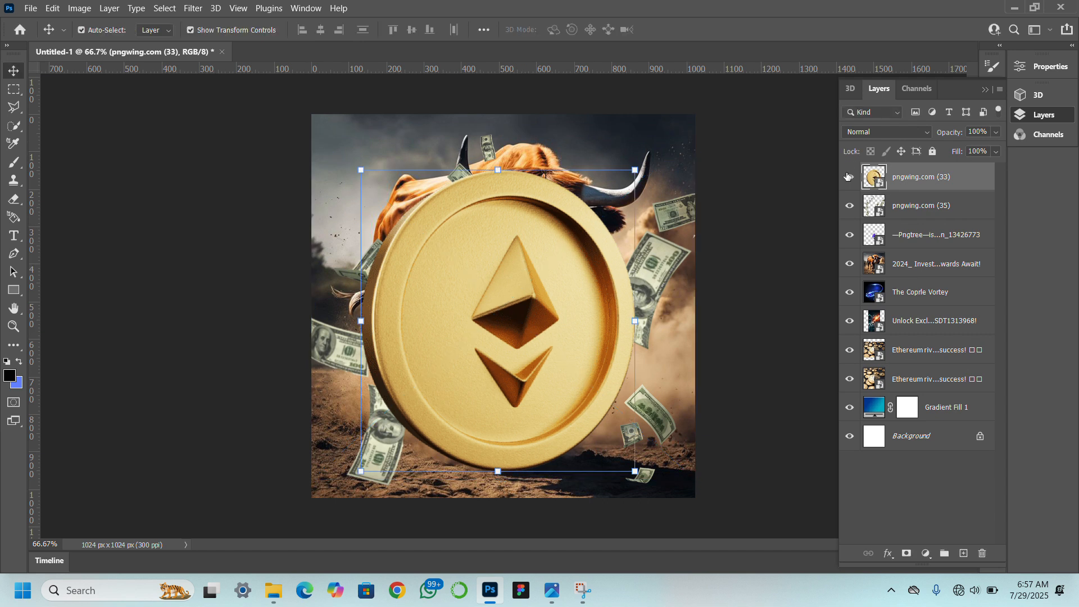
Hide the six newly placed layers above the coins image and delete the duplicate full-opacity Ethereum coins layer.
{"action": "left_click_drag", "start_coordinate": [848, 176], "coordinate": [854, 332]}
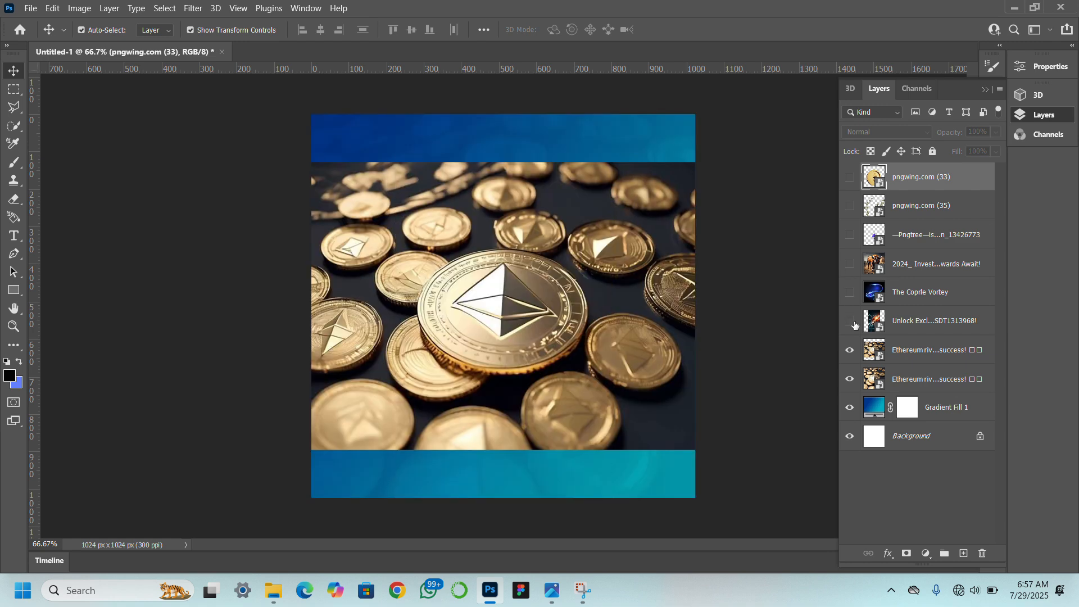
{"action": "left_click", "coordinate": [919, 351]}
{"action": "key", "text": "Delete"}
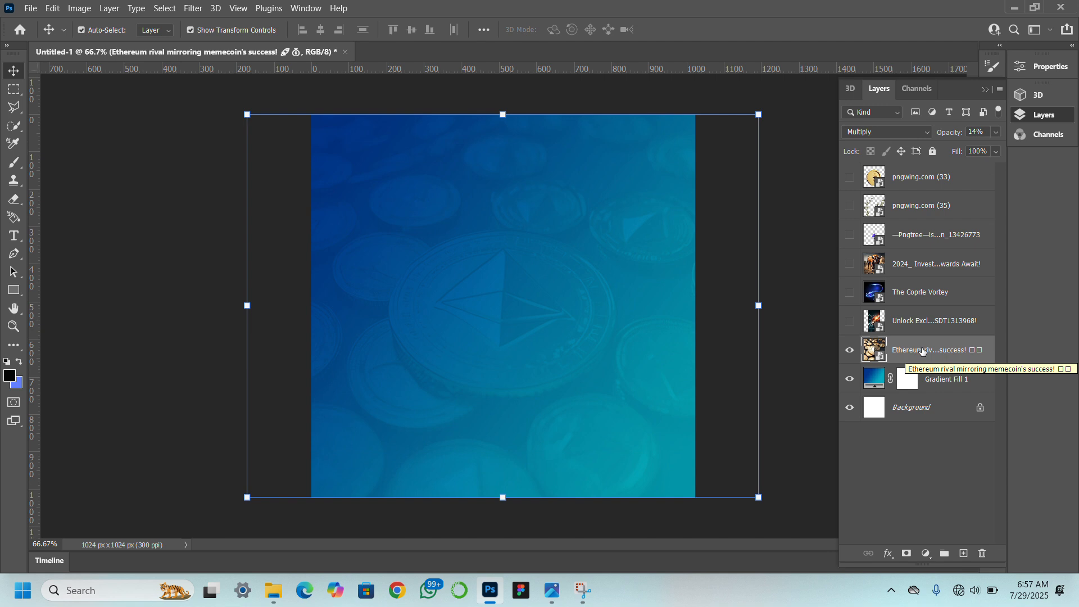
Show the bull layer, flip it horizontally and move it about 84 px right and 72 px down.
{"action": "left_click", "coordinate": [850, 264]}
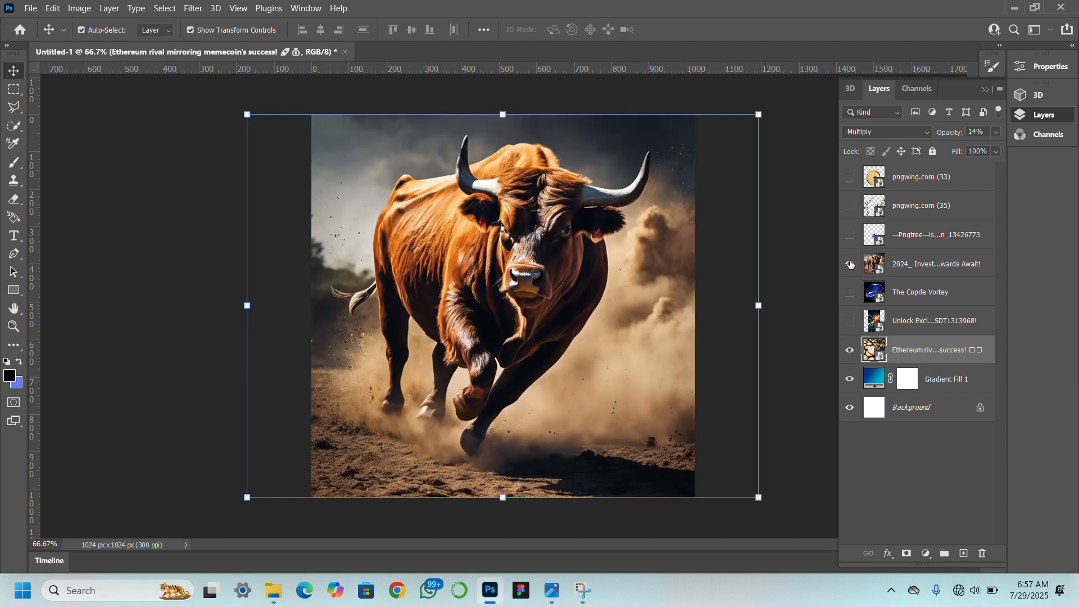
{"action": "left_click", "coordinate": [943, 268]}
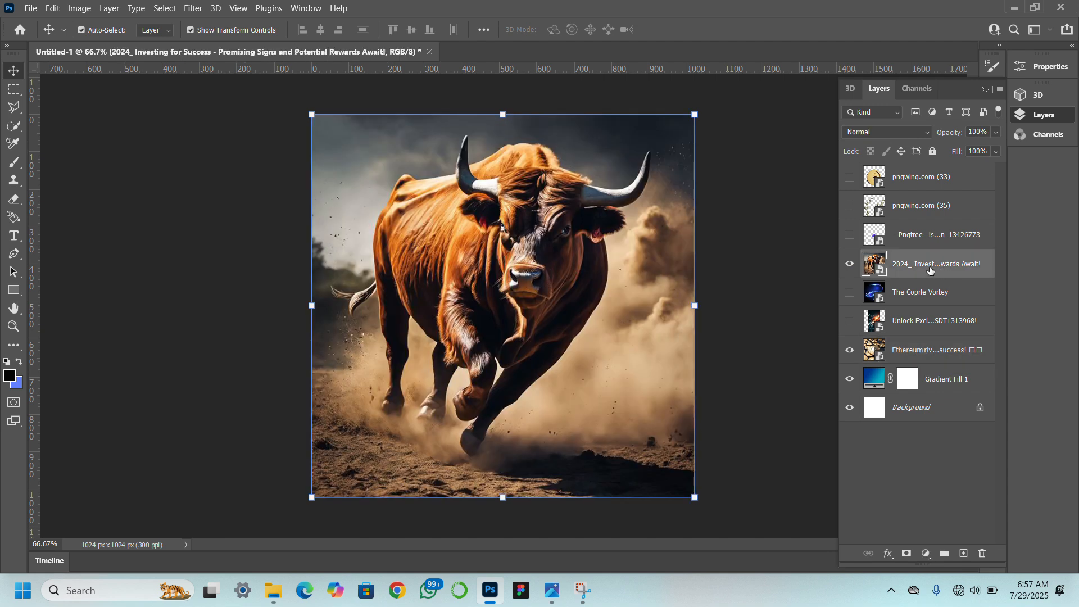
{"action": "right_click", "coordinate": [484, 279]}
{"action": "key", "text": "Escape"}
{"action": "left_click", "coordinate": [502, 114]}
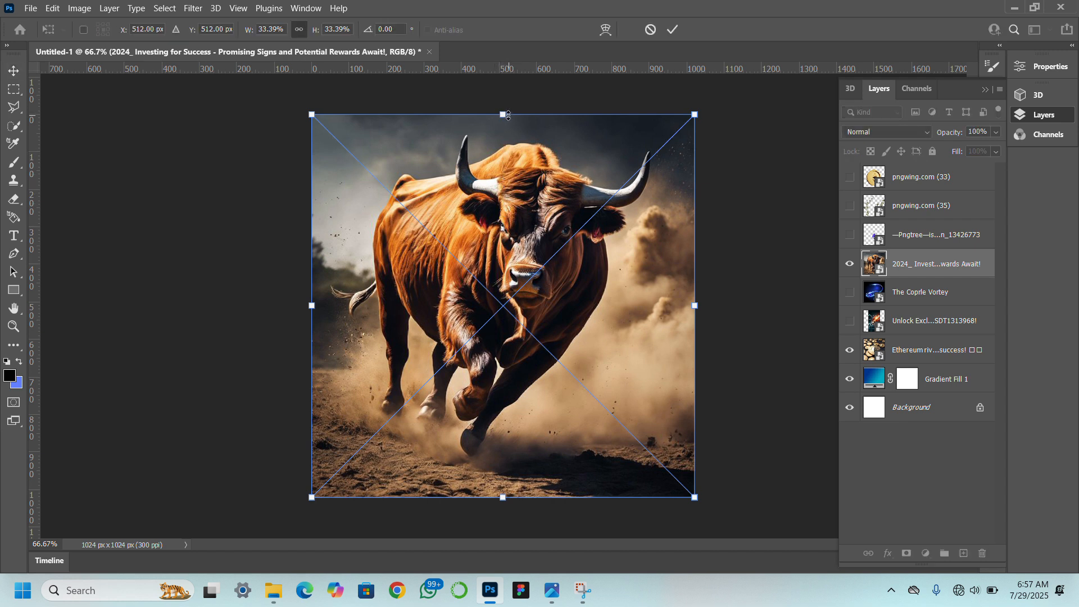
{"action": "right_click", "coordinate": [503, 283]}
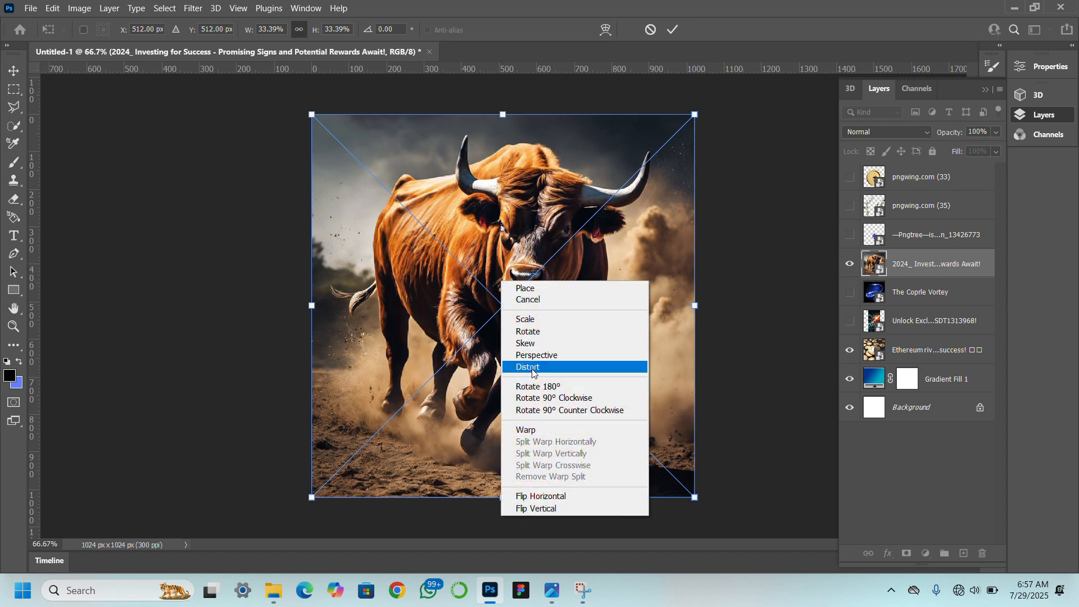
{"action": "left_click", "coordinate": [542, 497]}
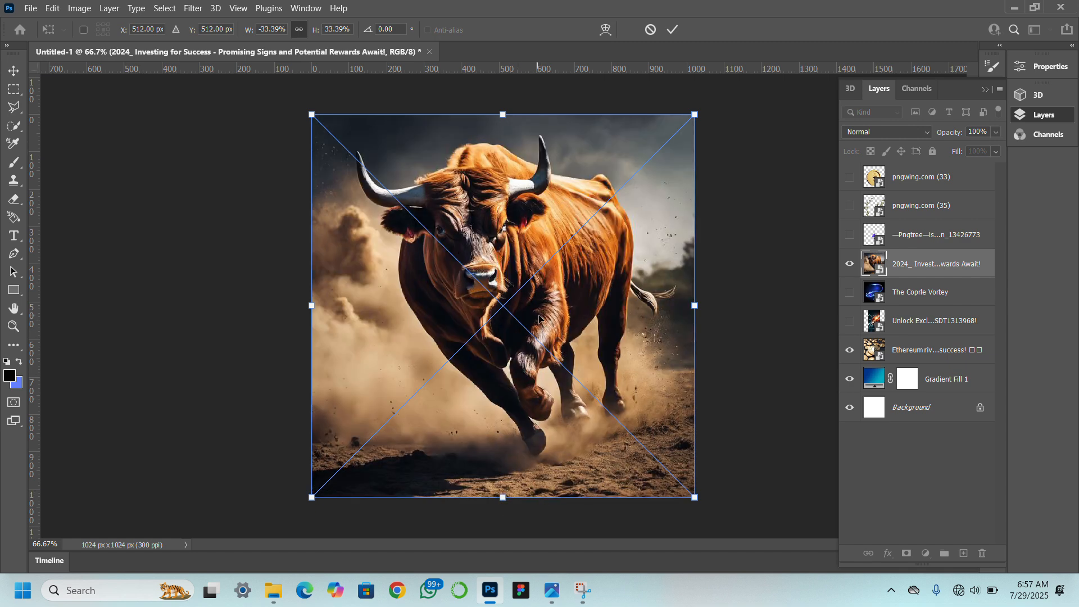
{"action": "left_click_drag", "start_coordinate": [539, 319], "coordinate": [570, 345]}
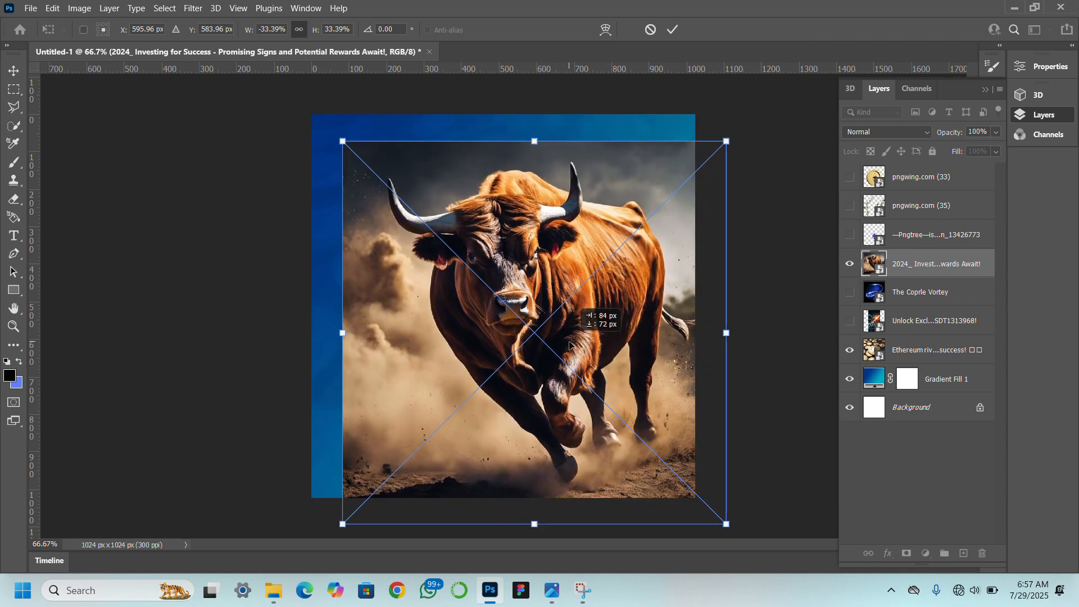
{"action": "key", "text": "Return"}
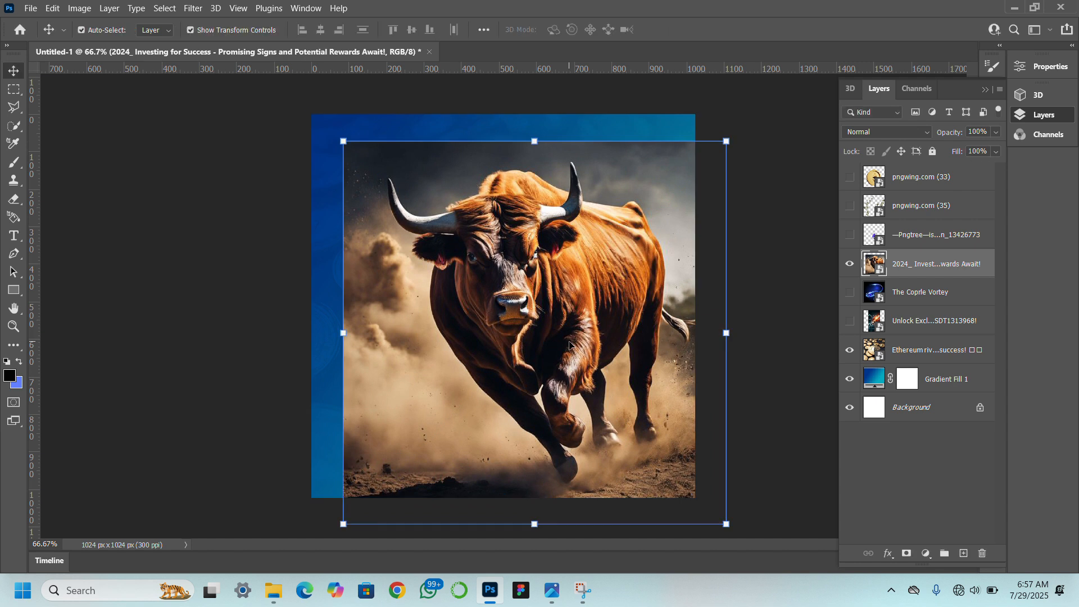
Add a layer mask to the bull layer and paint out its surrounding background with a soft black brush enlarged to 700.
{"action": "left_click", "coordinate": [909, 554]}
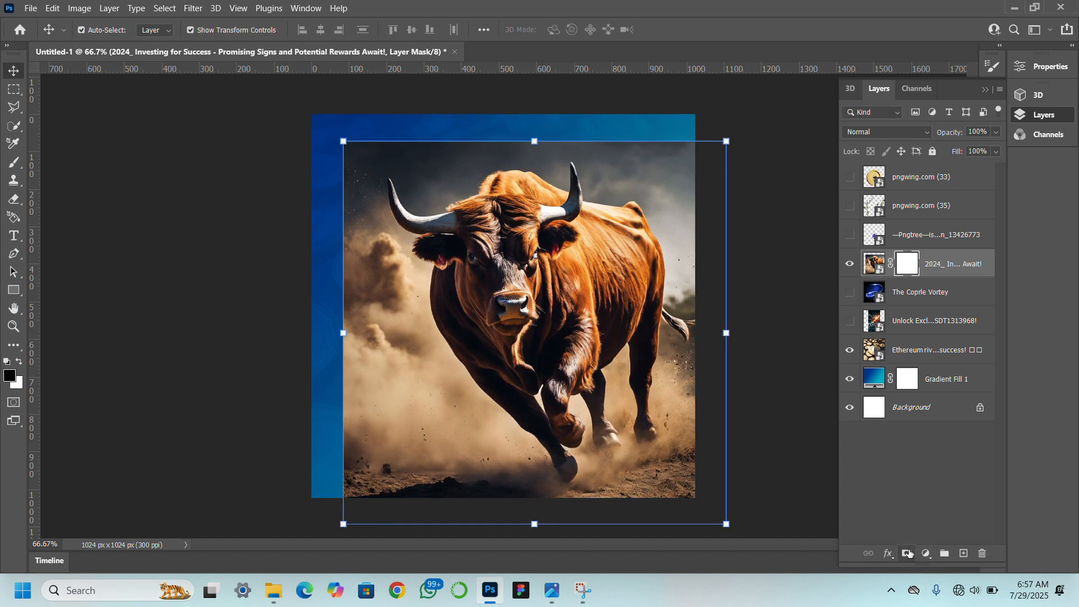
{"action": "left_click", "coordinate": [14, 164]}
{"action": "mouse_move", "coordinate": [313, 356]}
{"action": "left_mouse_down"}
{"action": "mouse_move", "coordinate": [333, 262]}
{"action": "mouse_move", "coordinate": [317, 344]}
{"action": "mouse_move", "coordinate": [318, 231]}
{"action": "mouse_move", "coordinate": [303, 212]}
{"action": "mouse_move", "coordinate": [333, 120]}
{"action": "mouse_move", "coordinate": [314, 223]}
{"action": "mouse_move", "coordinate": [362, 137]}
{"action": "mouse_move", "coordinate": [430, 99]}
{"action": "mouse_move", "coordinate": [517, 105]}
{"action": "mouse_move", "coordinate": [401, 113]}
{"action": "mouse_move", "coordinate": [532, 89]}
{"action": "mouse_move", "coordinate": [582, 93]}
{"action": "mouse_move", "coordinate": [577, 104]}
{"action": "mouse_move", "coordinate": [597, 123]}
{"action": "mouse_move", "coordinate": [525, 105]}
{"action": "mouse_move", "coordinate": [715, 140]}
{"action": "mouse_move", "coordinate": [636, 106]}
{"action": "mouse_move", "coordinate": [728, 160]}
{"action": "mouse_move", "coordinate": [696, 133]}
{"action": "mouse_move", "coordinate": [404, 99]}
{"action": "mouse_move", "coordinate": [326, 154]}
{"action": "mouse_move", "coordinate": [288, 372]}
{"action": "mouse_move", "coordinate": [291, 320]}
{"action": "mouse_move", "coordinate": [326, 483]}
{"action": "mouse_move", "coordinate": [336, 468]}
{"action": "mouse_move", "coordinate": [285, 326]}
{"action": "mouse_move", "coordinate": [404, 494]}
{"action": "mouse_move", "coordinate": [380, 426]}
{"action": "mouse_move", "coordinate": [431, 497]}
{"action": "mouse_move", "coordinate": [347, 353]}
{"action": "mouse_move", "coordinate": [451, 491]}
{"action": "mouse_move", "coordinate": [408, 471]}
{"action": "mouse_move", "coordinate": [381, 424]}
{"action": "mouse_move", "coordinate": [367, 438]}
{"action": "mouse_move", "coordinate": [316, 370]}
{"action": "mouse_move", "coordinate": [315, 328]}
{"action": "left_mouse_up"}
{"action": "key", "text": "bracketright"}
{"action": "key", "text": "bracketright"}
{"action": "key", "text": "bracketright"}
{"action": "key", "text": "bracketright"}
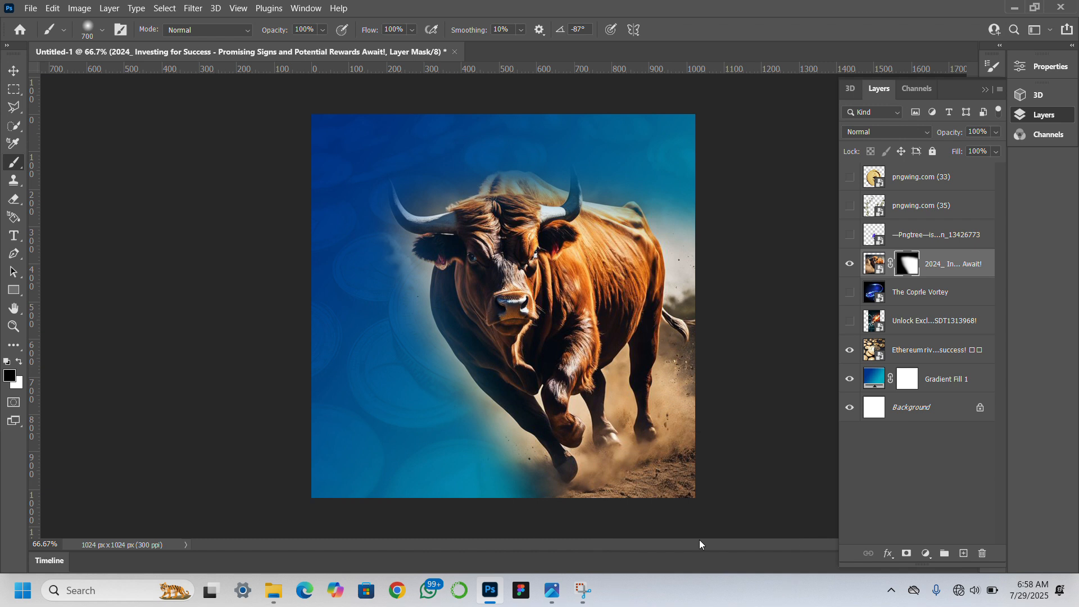
{"action": "left_click", "coordinate": [675, 503]}
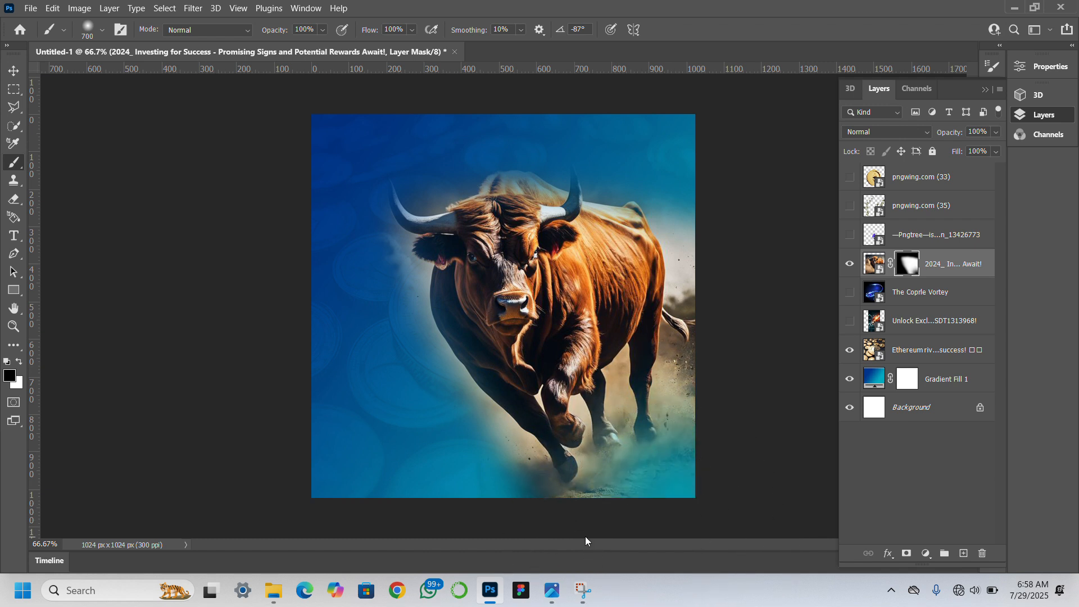
{"action": "left_click", "coordinate": [588, 509]}
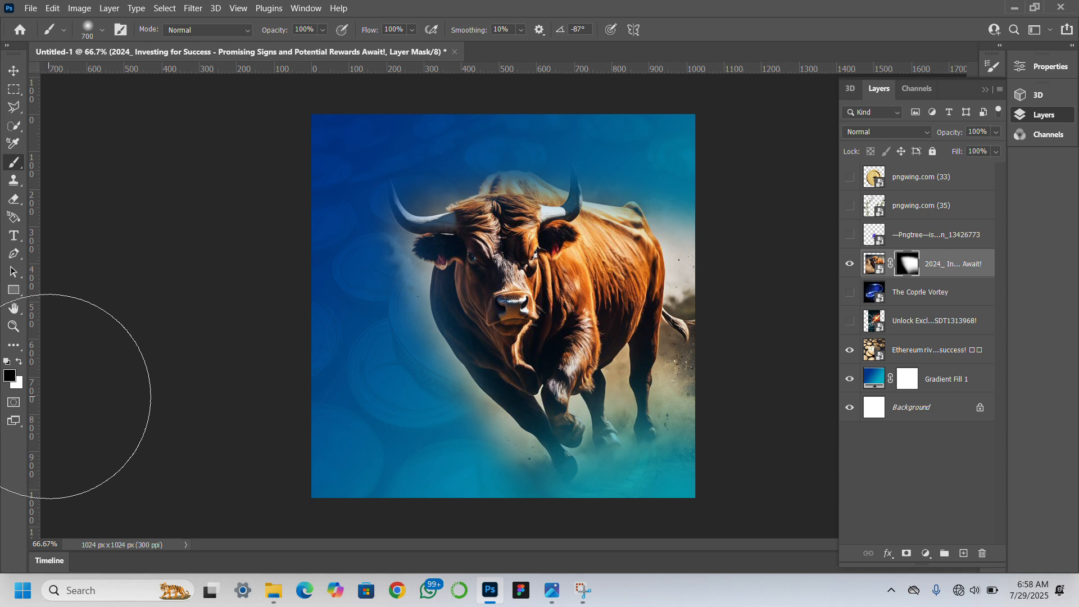
Restore the bull's hooves and the dusty ground beneath them by painting white on the mask with a size 300 brush.
{"action": "left_click", "coordinate": [21, 363]}
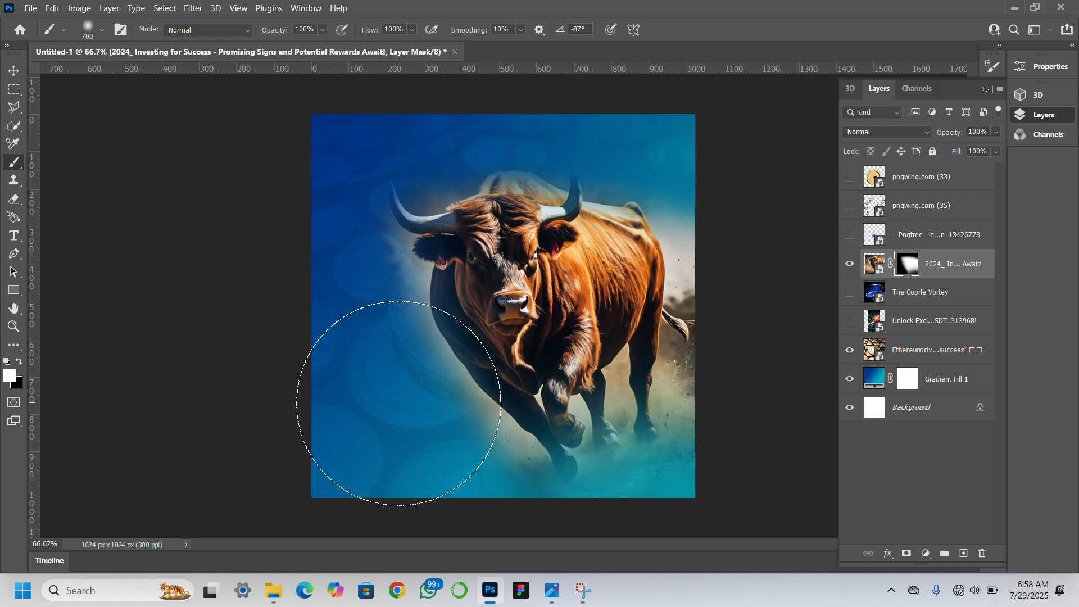
{"action": "key", "text": "bracketleft"}
{"action": "key", "text": "bracketleft"}
{"action": "key", "text": "bracketleft"}
{"action": "key", "text": "bracketleft"}
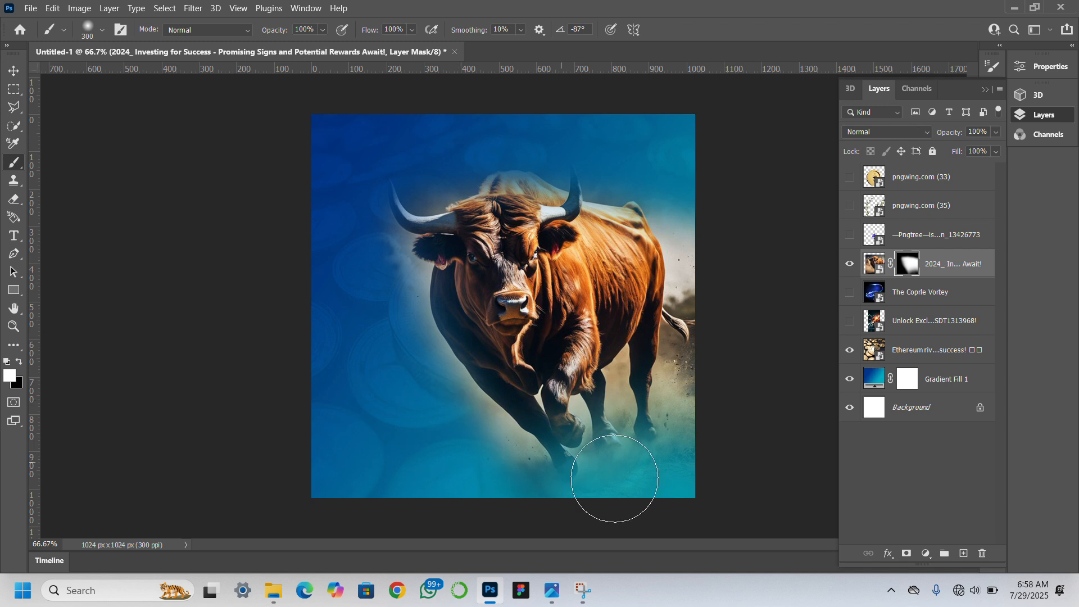
{"action": "left_click_drag", "start_coordinate": [621, 484], "coordinate": [630, 457]}
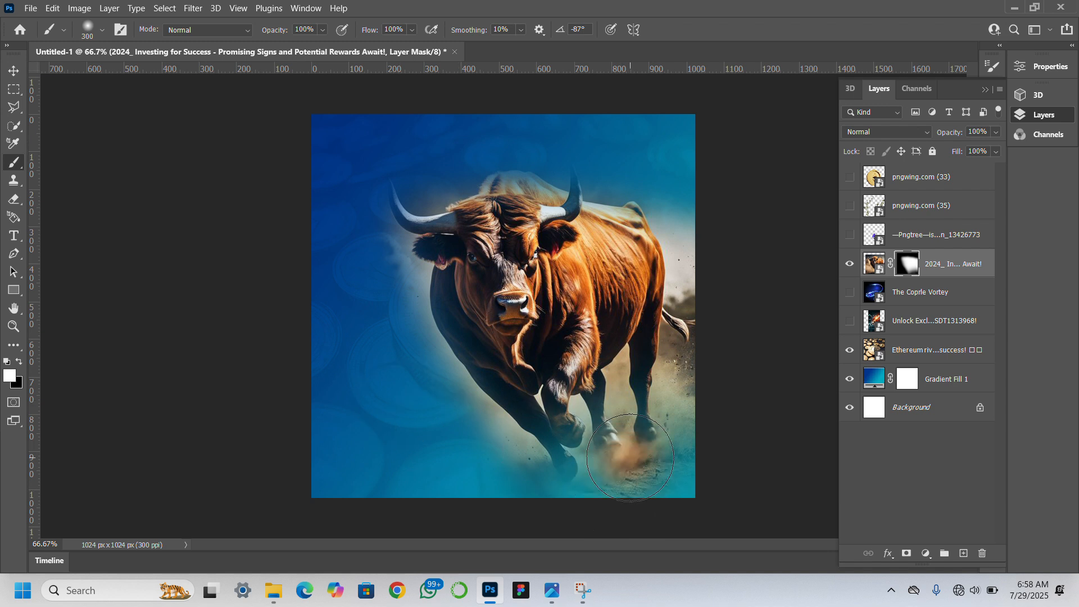
{"action": "left_click", "coordinate": [579, 454]}
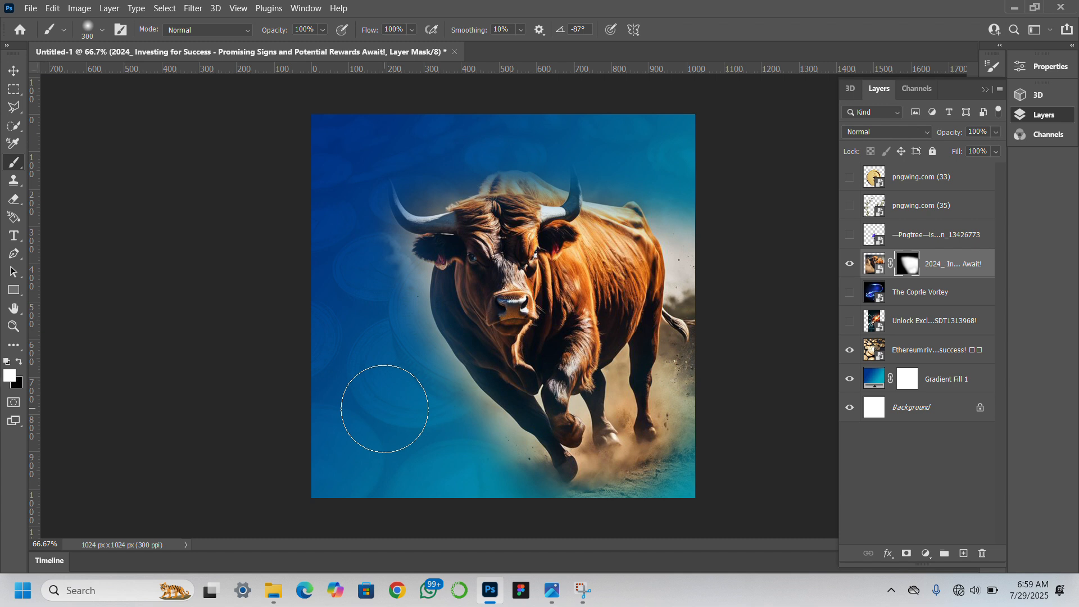
Try a white brush dab on the mask in the blue area beside the bull and undo it.
{"action": "left_click", "coordinate": [369, 377]}
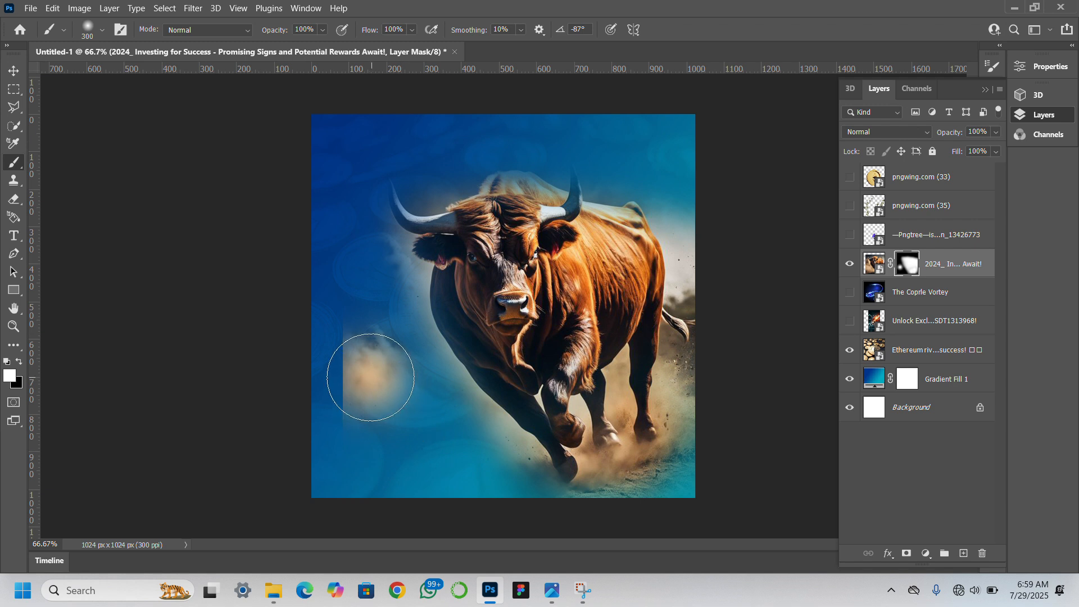
{"action": "key", "text": "ctrl+z"}
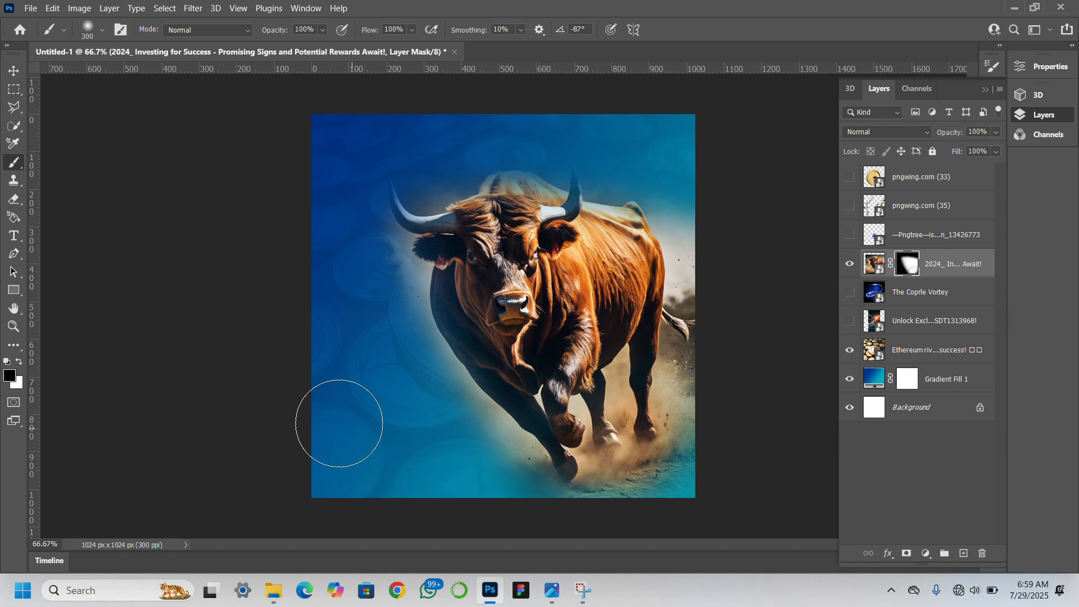
Move The Coprle Vortey light-swirl layer directly above the bull layer and make it visible.
{"action": "left_click", "coordinate": [7, 69]}
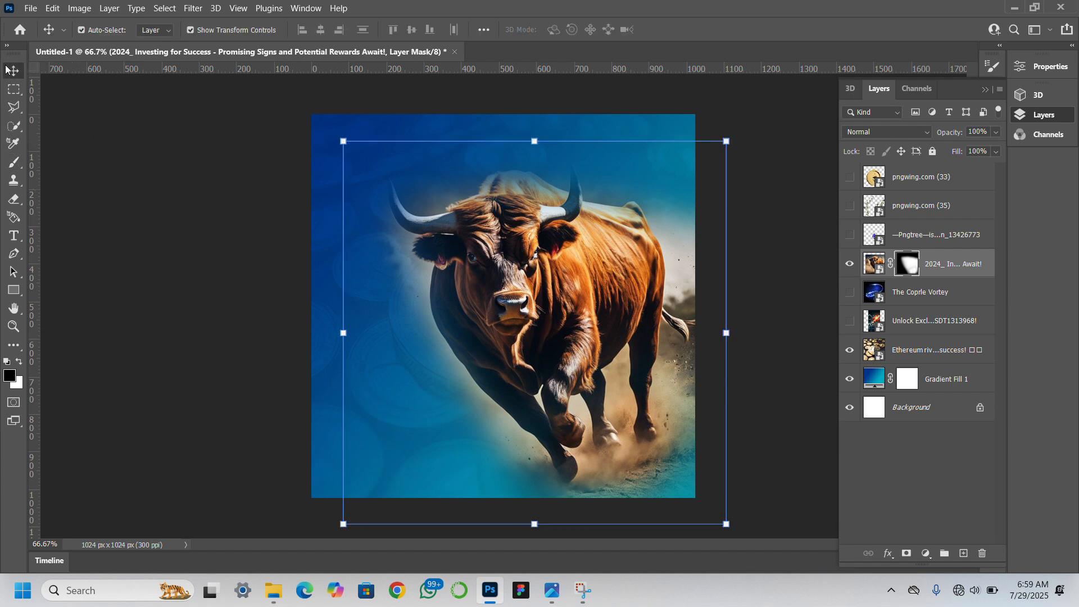
{"action": "left_click", "coordinate": [191, 329]}
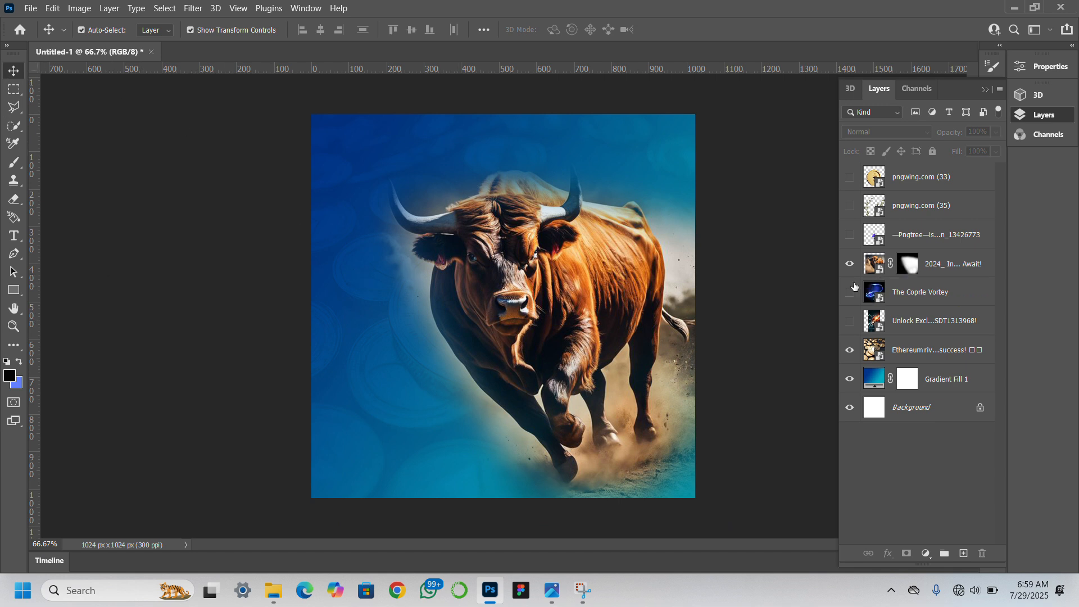
{"action": "left_click", "coordinate": [933, 292]}
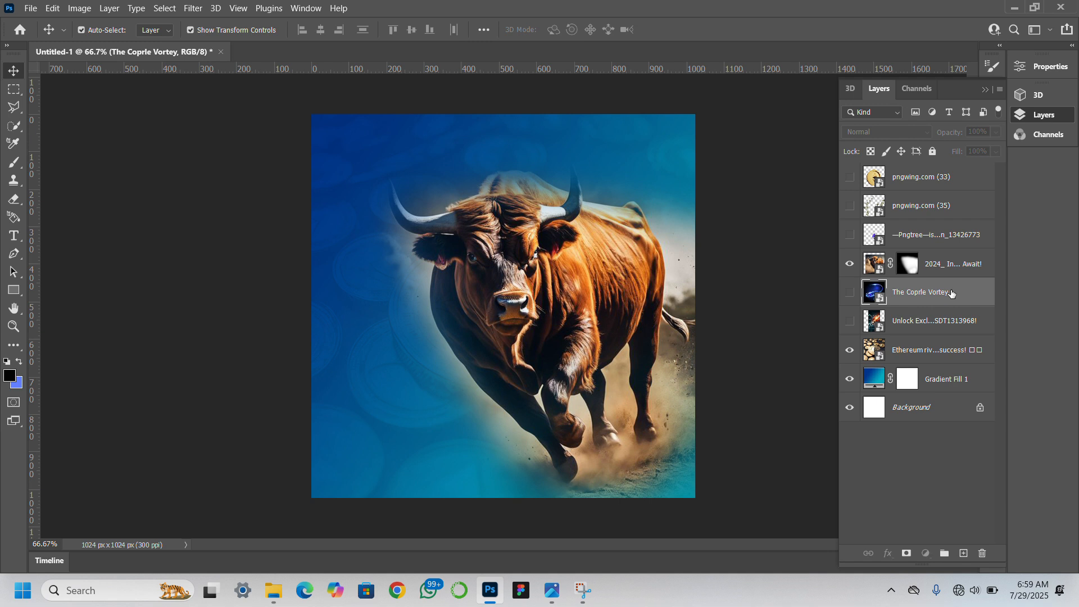
{"action": "left_click_drag", "start_coordinate": [951, 293], "coordinate": [927, 263]}
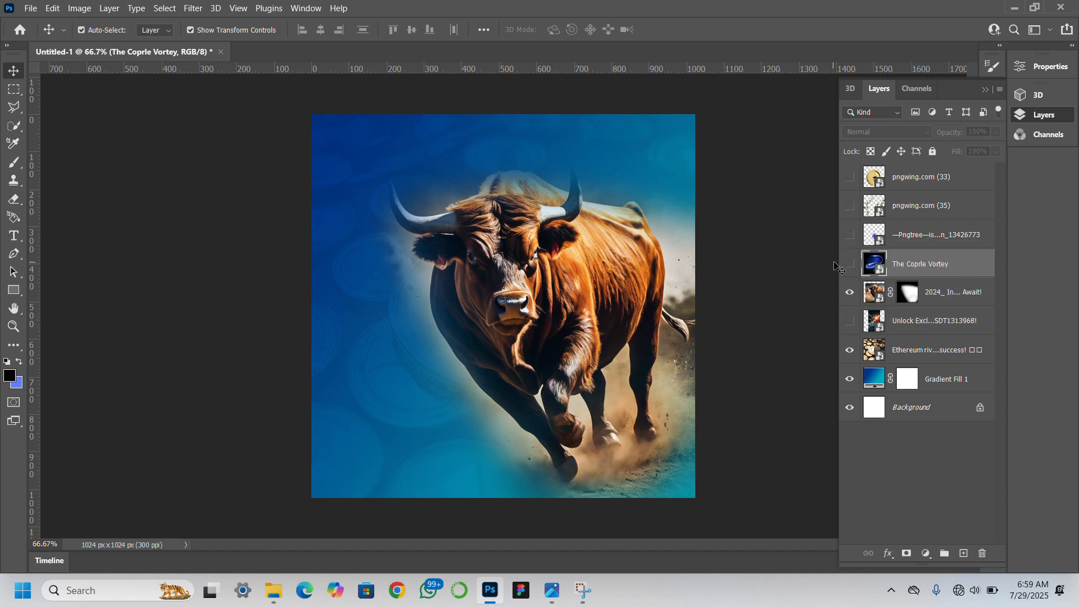
{"action": "left_click", "coordinate": [854, 266]}
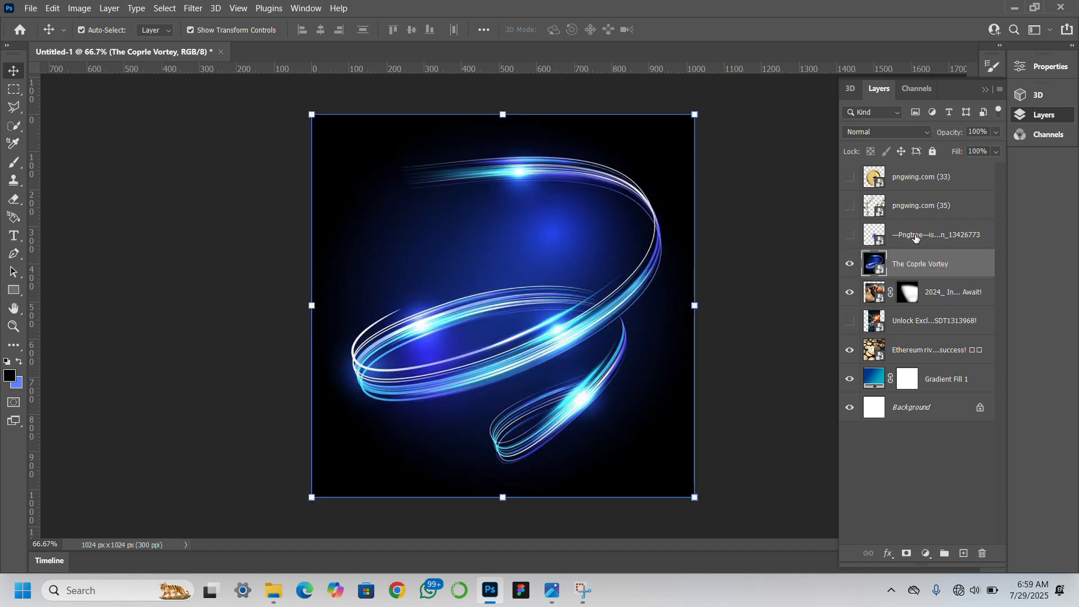
Set the blend mode of The Coprle Vortey light-swirl layer to Linear Dodge (Add).
{"action": "mouse_move", "coordinate": [537, 333]}
{"action": "left_mouse_down"}
{"action": "mouse_move", "coordinate": [542, 356]}
{"action": "mouse_move", "coordinate": [538, 332]}
{"action": "left_mouse_up"}
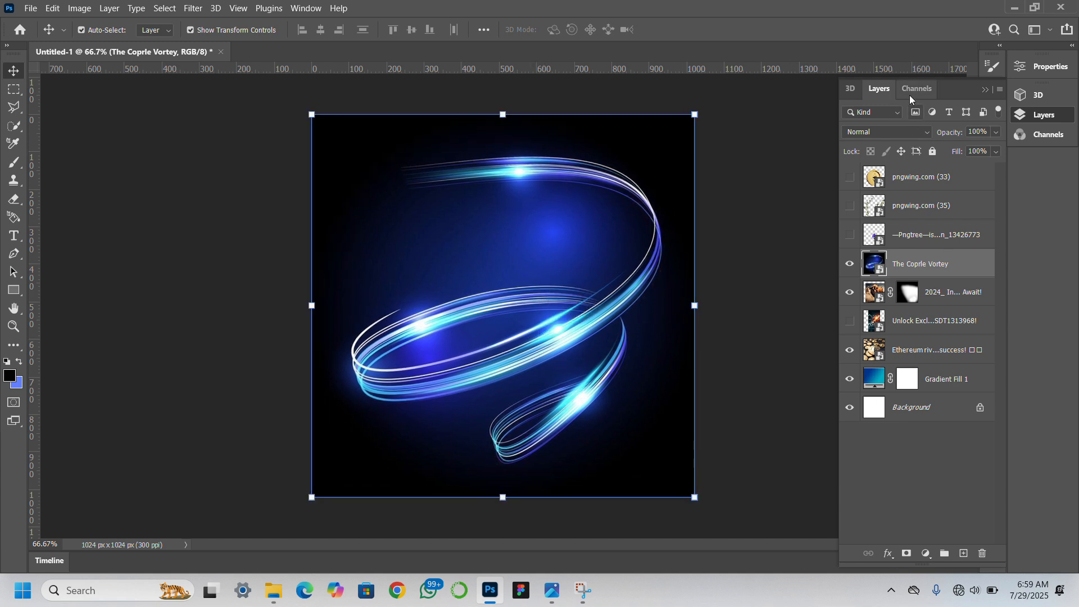
{"action": "left_click", "coordinate": [908, 132]}
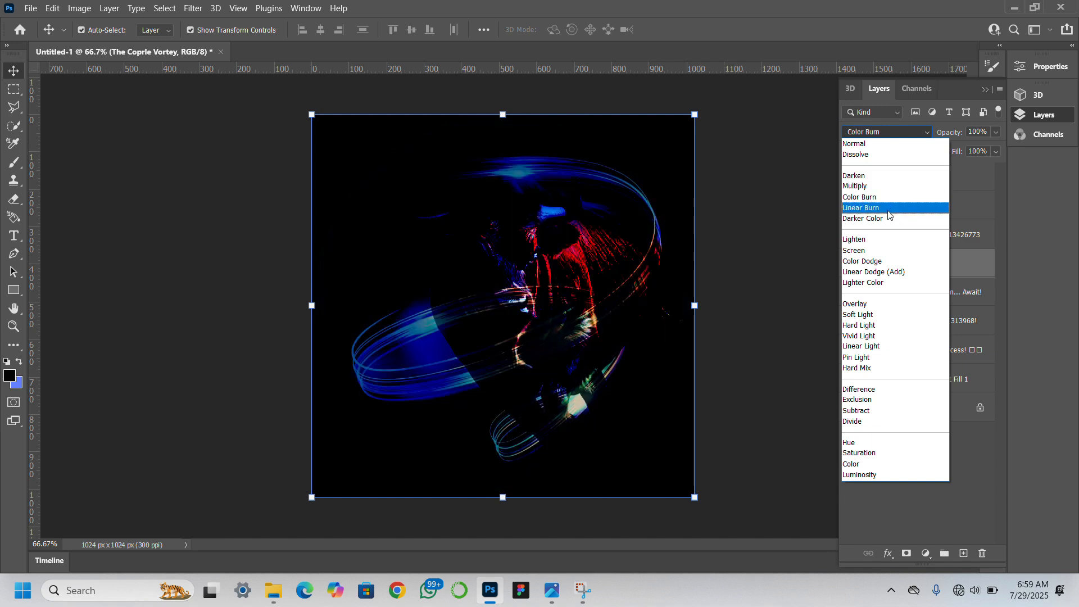
{"action": "left_click", "coordinate": [888, 275]}
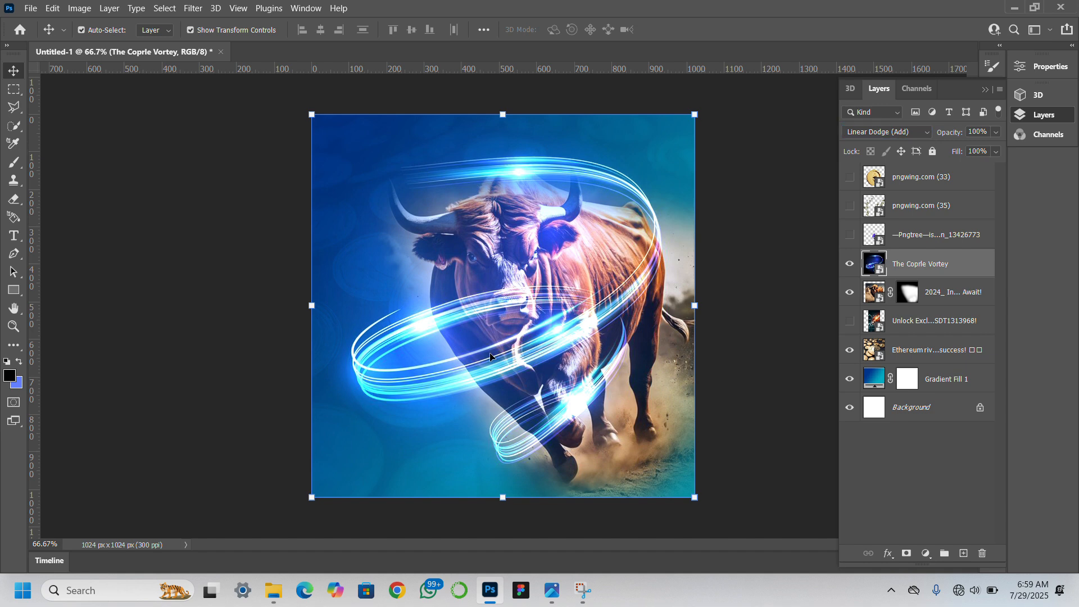
Enlarge the light-swirl image to about 42% scale and position it so its rings loop across the bull's legs and above its head.
{"action": "left_click_drag", "start_coordinate": [490, 356], "coordinate": [526, 422]}
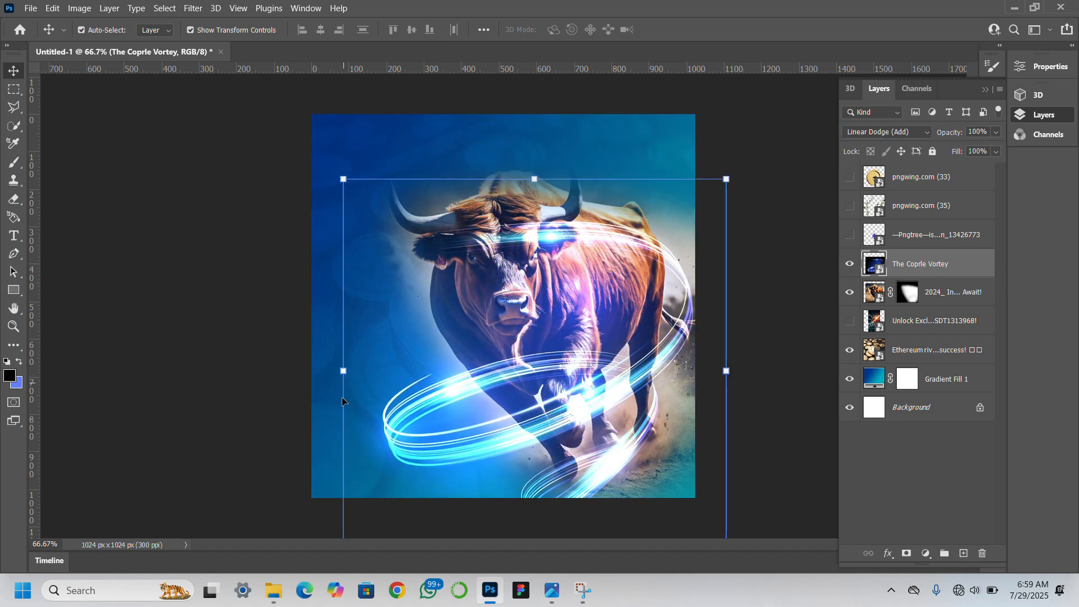
{"action": "left_click_drag", "start_coordinate": [328, 370], "coordinate": [240, 343]}
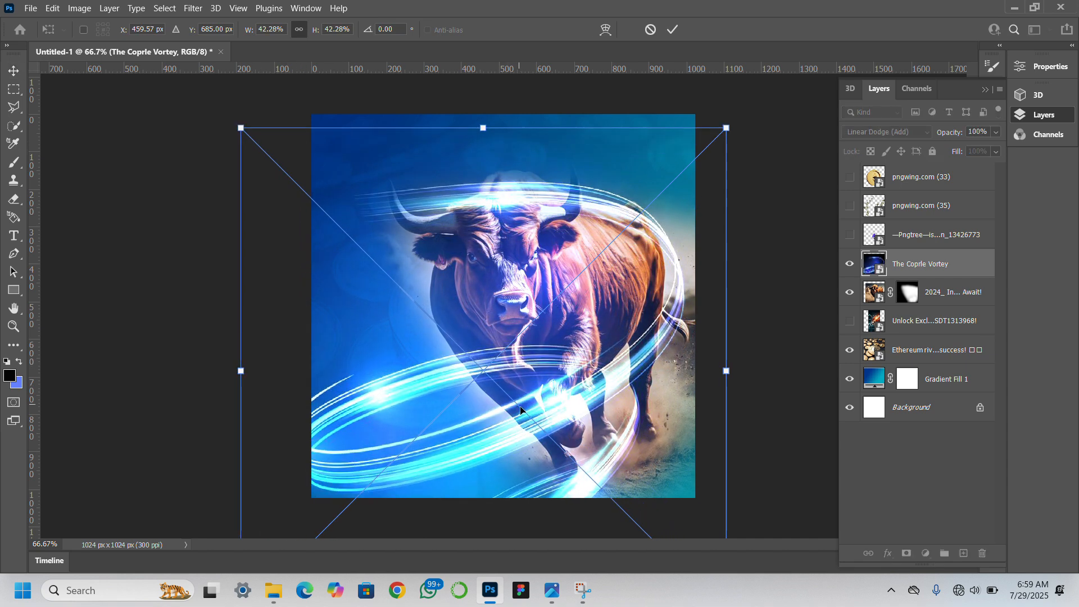
{"action": "key", "text": "Return"}
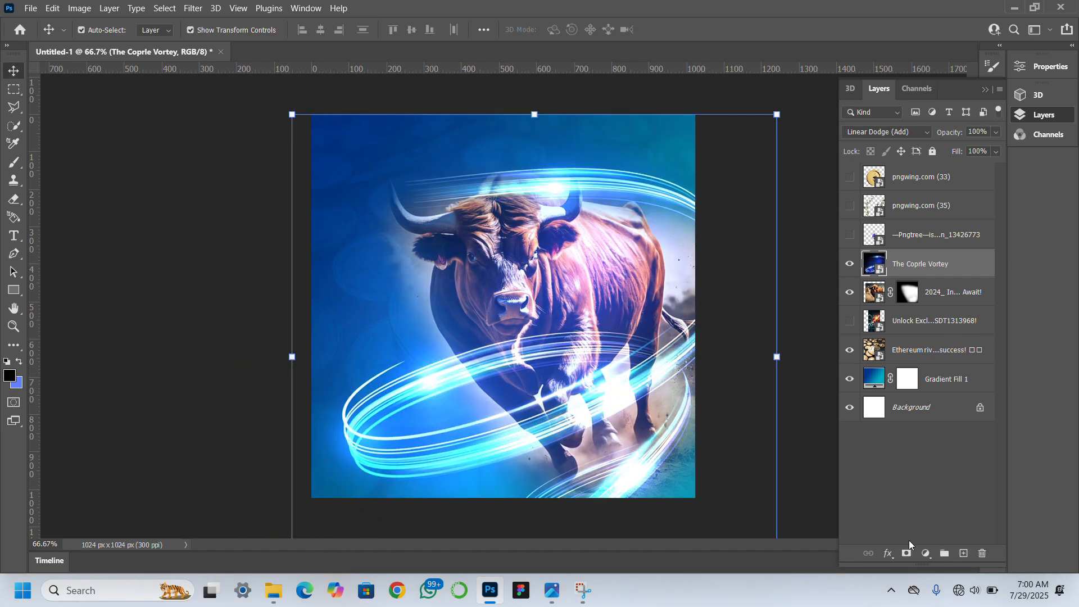
Add a layer mask to the light-swirl layer and fade its upper edge with a black brush reduced to size 175.
{"action": "left_click", "coordinate": [906, 553]}
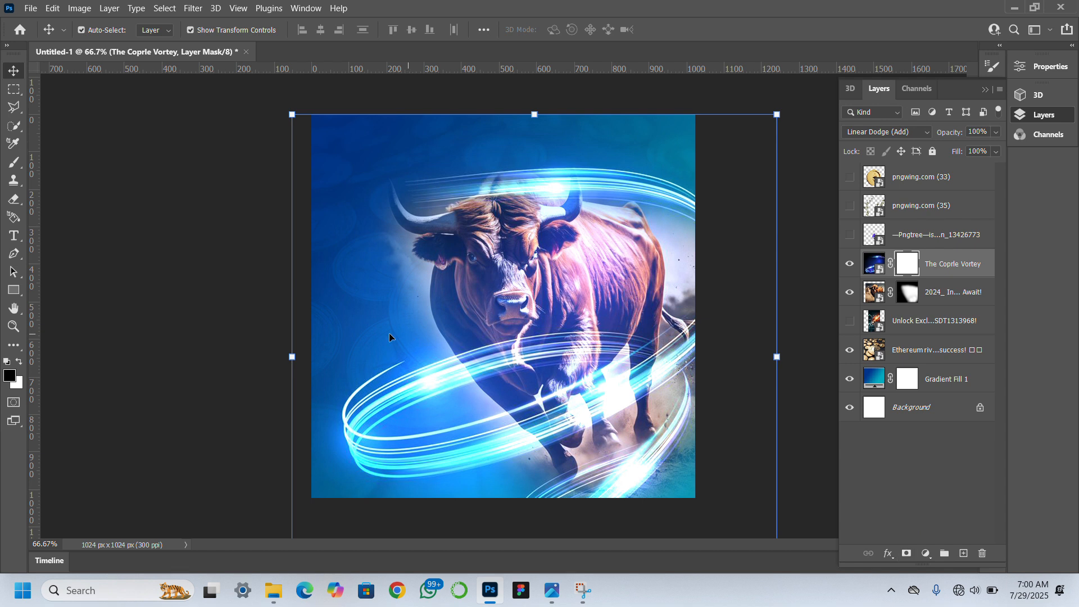
{"action": "left_click", "coordinate": [11, 166]}
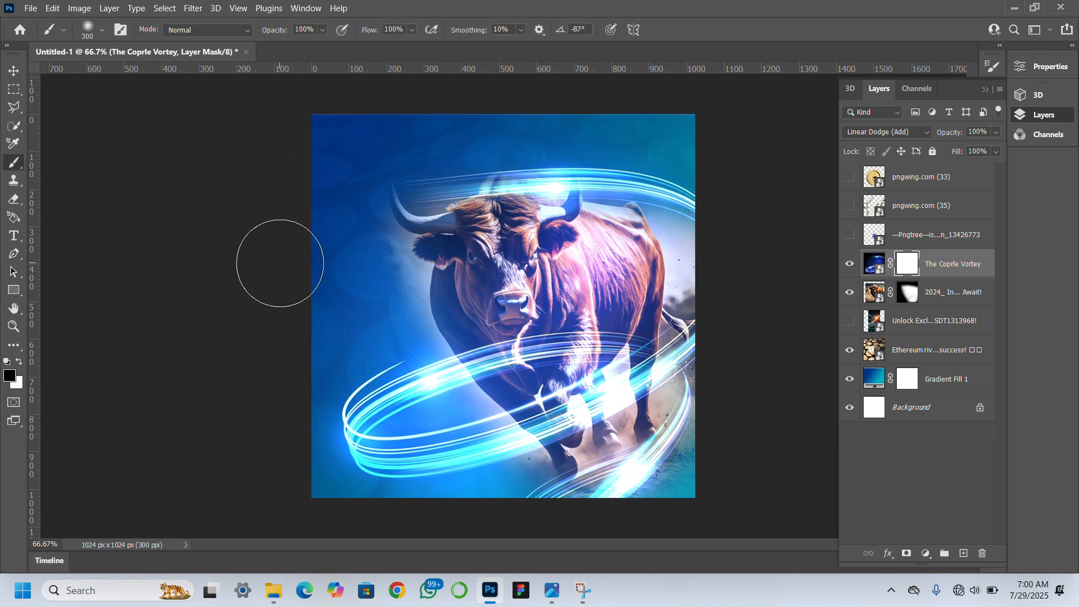
{"action": "key", "text": "bracketleft"}
{"action": "key", "text": "bracketleft"}
{"action": "key", "text": "bracketleft"}
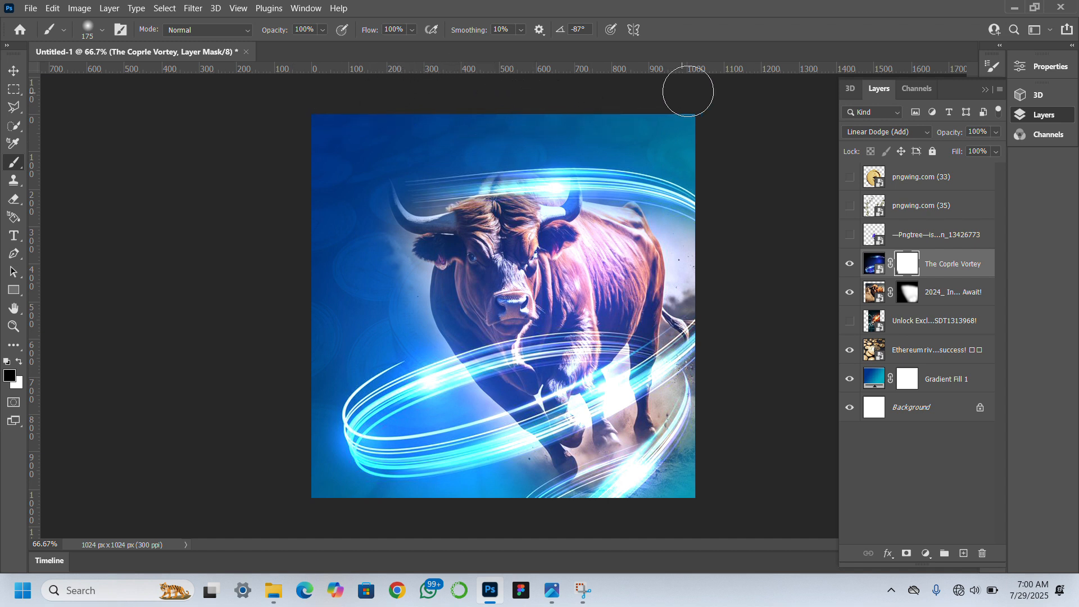
Make the Unlock Exclusive Rewards trading-chart layer visible and move it directly above the light-swirl layer.
{"action": "left_click", "coordinate": [15, 72]}
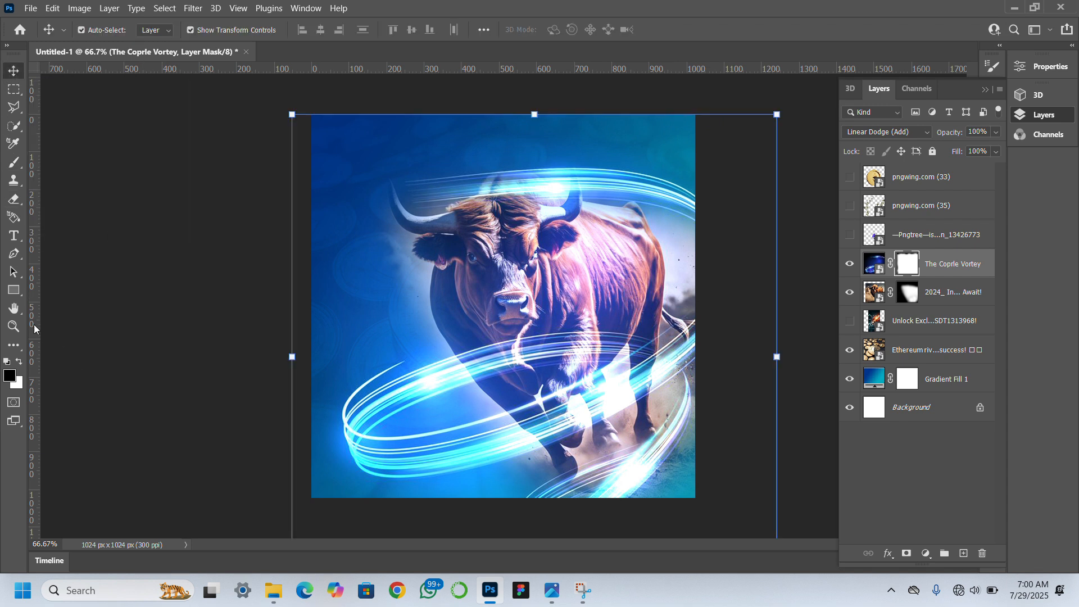
{"action": "left_click", "coordinate": [13, 326]}
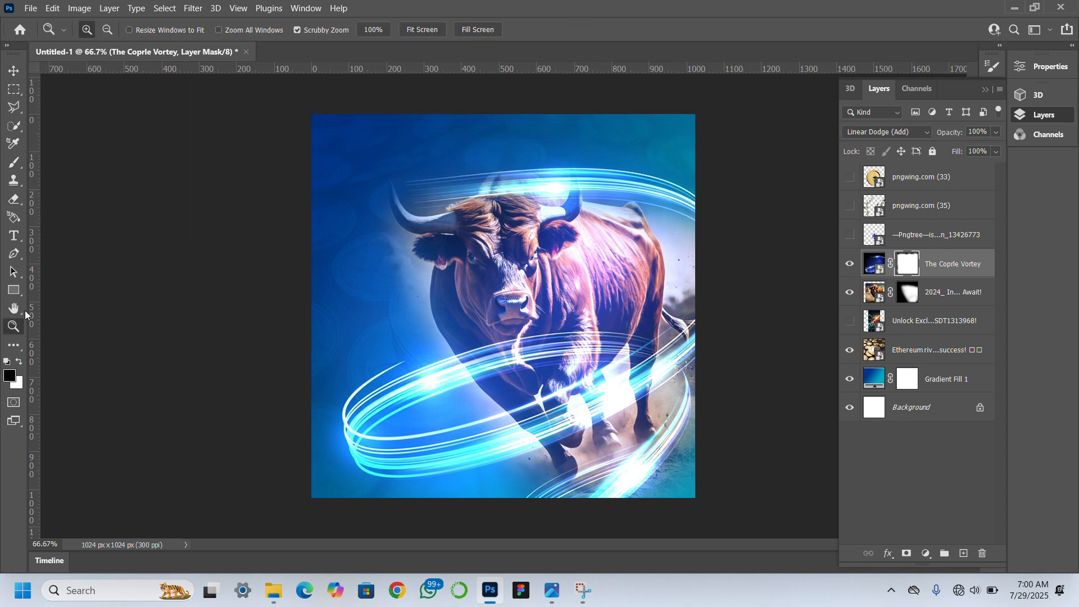
{"action": "left_click", "coordinate": [415, 29]}
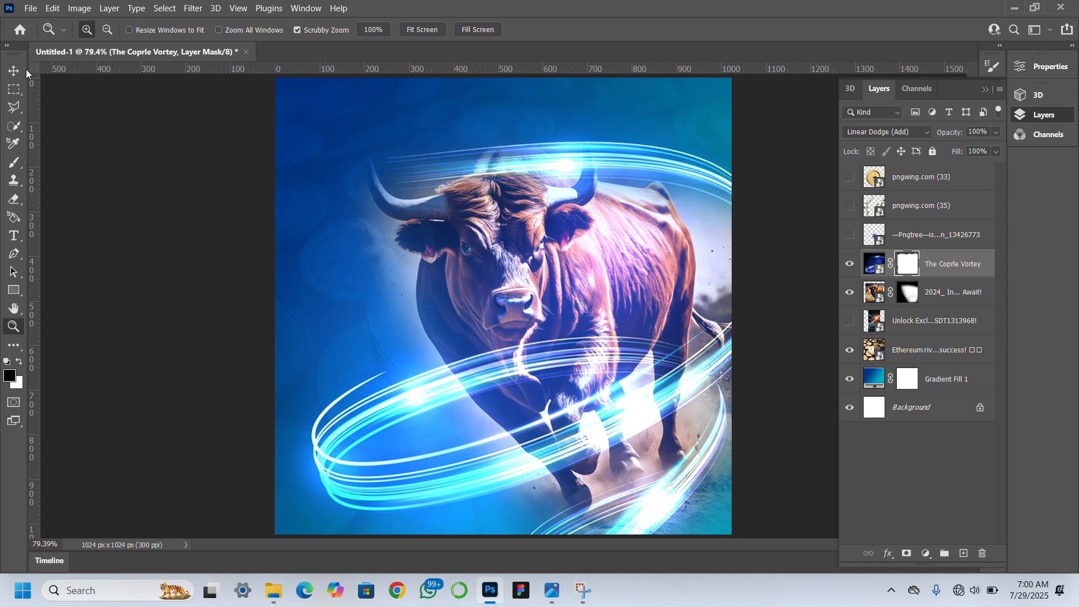
{"action": "left_click", "coordinate": [14, 70]}
{"action": "left_click", "coordinate": [175, 437]}
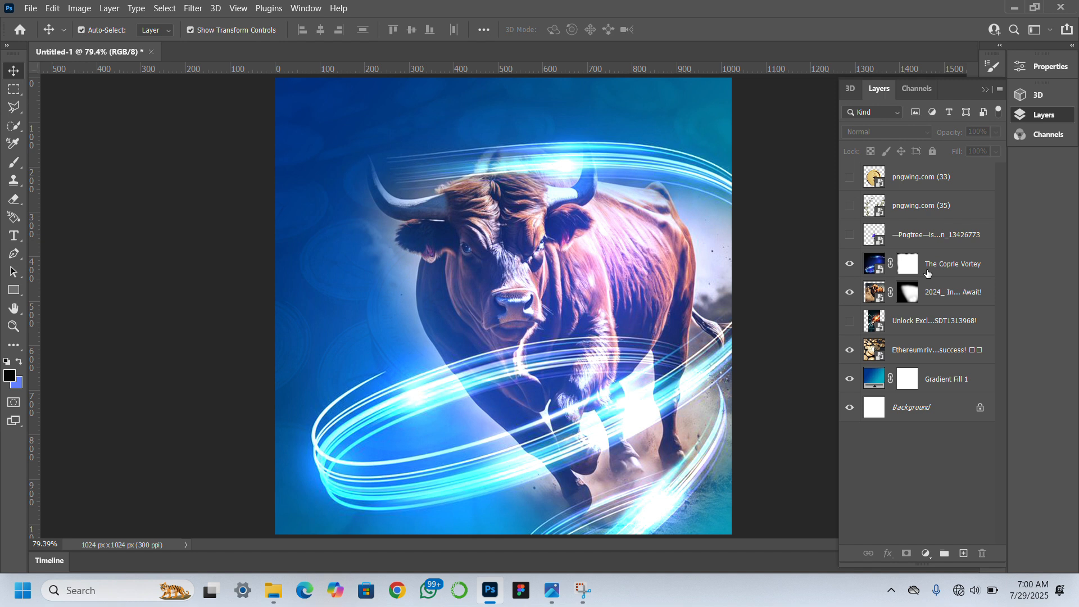
{"action": "left_click", "coordinate": [851, 323]}
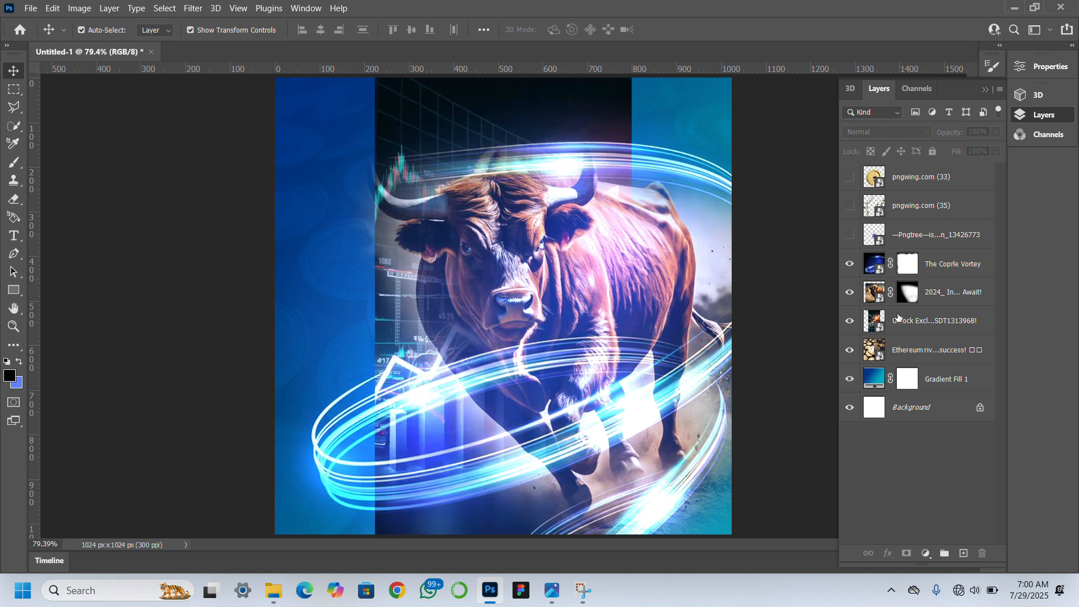
{"action": "left_click", "coordinate": [936, 321]}
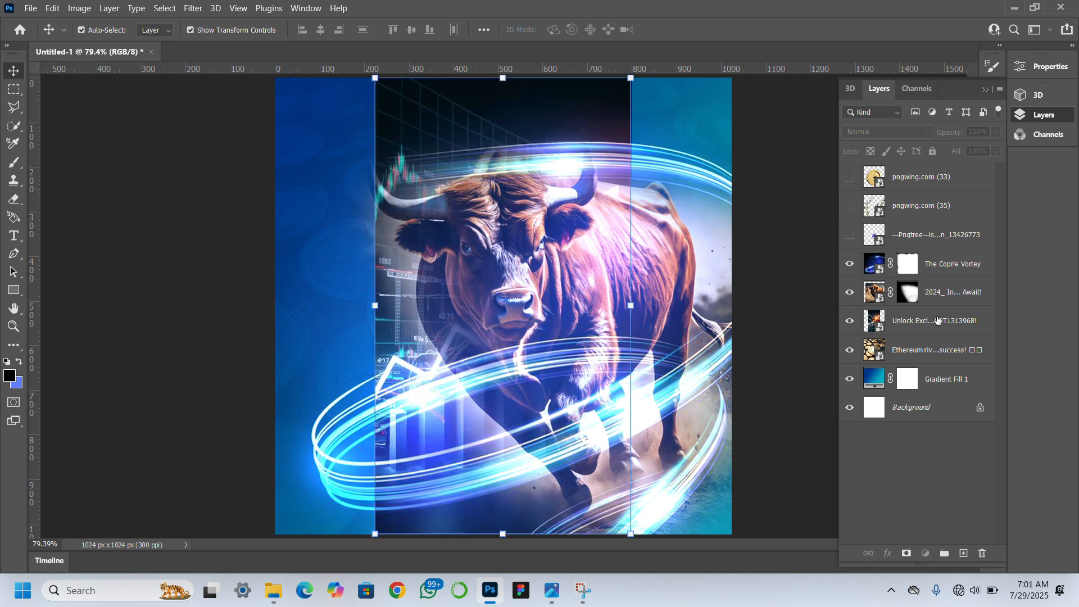
{"action": "left_click_drag", "start_coordinate": [937, 326], "coordinate": [949, 254]}
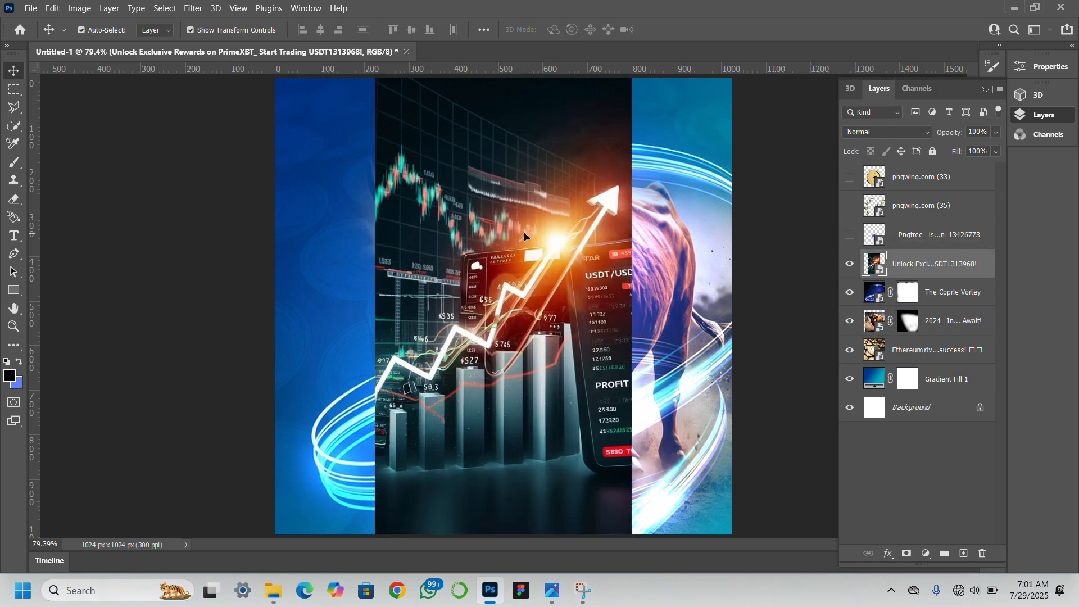
Scale down the trading-chart image and place it over the right half of the bull.
{"action": "left_click_drag", "start_coordinate": [523, 231], "coordinate": [603, 251]}
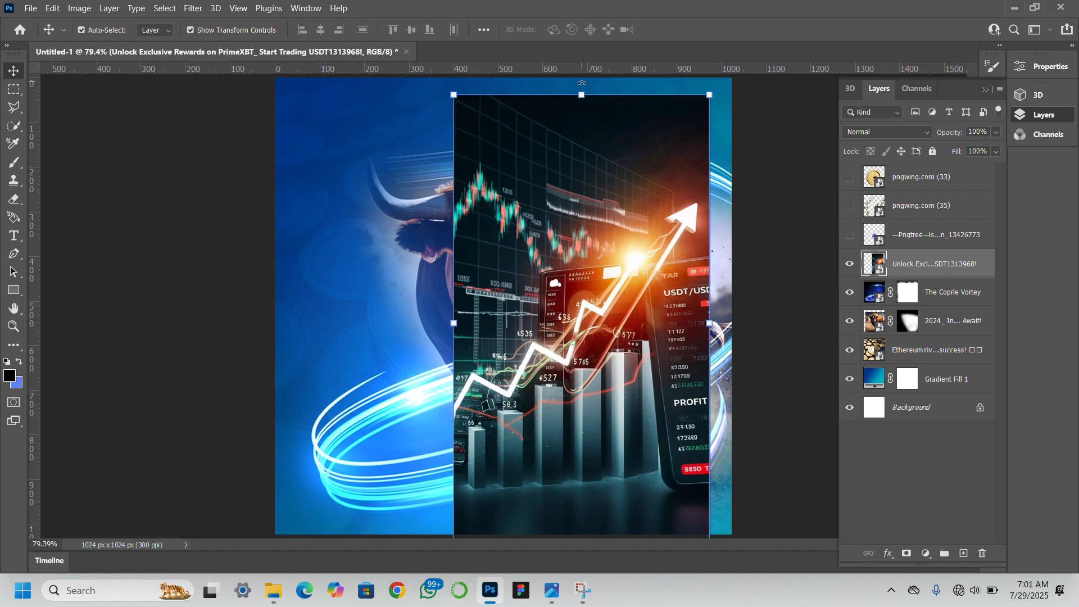
{"action": "left_click_drag", "start_coordinate": [584, 109], "coordinate": [584, 232]}
{"action": "left_click_drag", "start_coordinate": [616, 414], "coordinate": [649, 316]}
{"action": "key", "text": "Return"}
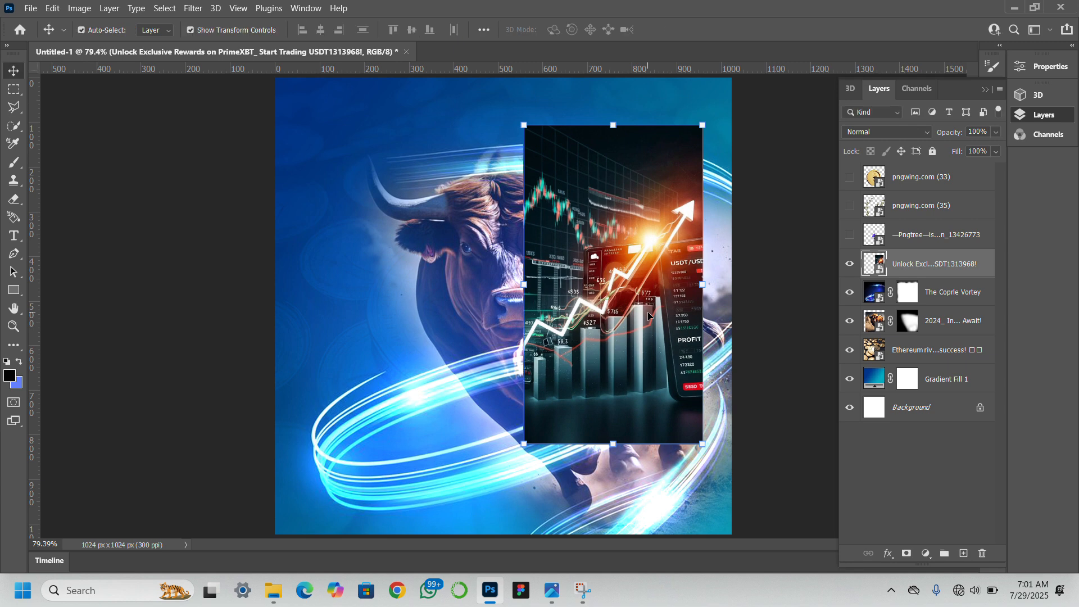
Set the trading-chart layer's blend mode to Screen and shift the image down against the canvas's right edge.
{"action": "left_click", "coordinate": [918, 135]}
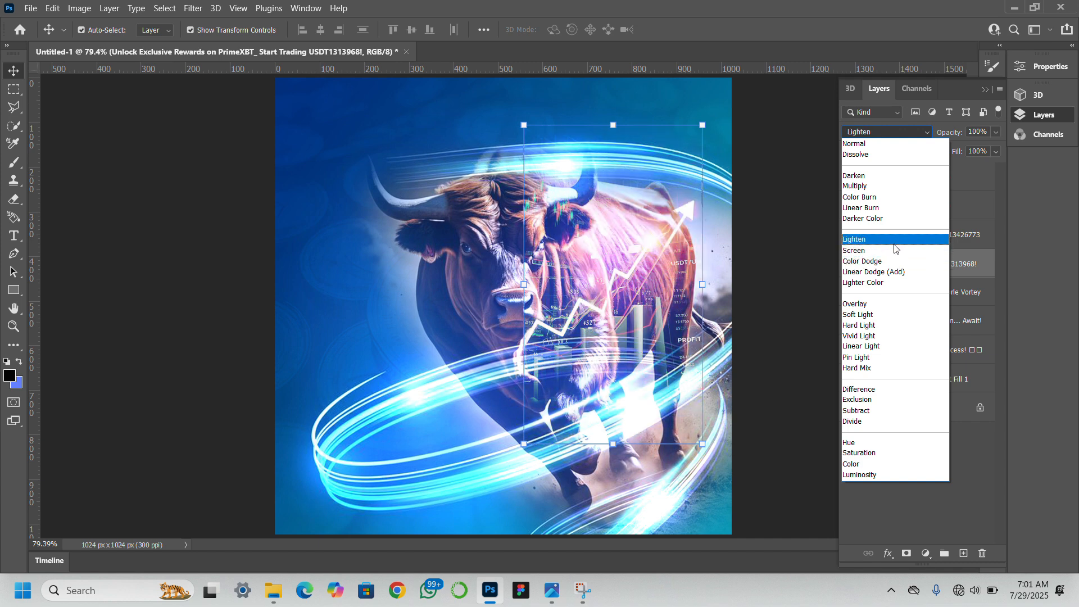
{"action": "left_click", "coordinate": [895, 257]}
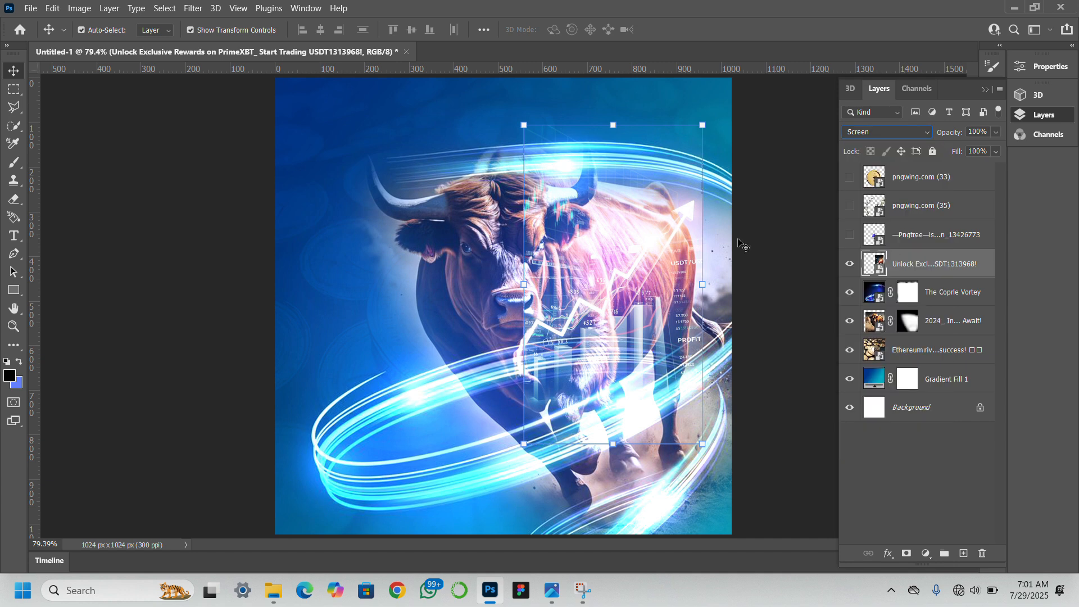
{"action": "left_click_drag", "start_coordinate": [653, 237], "coordinate": [678, 266]}
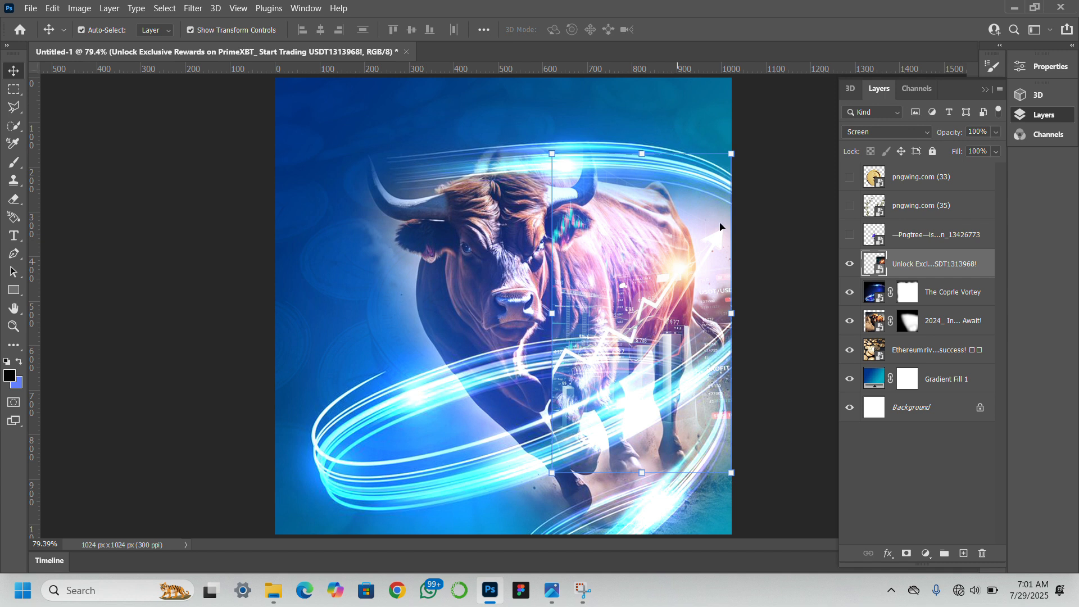
Add a layer mask to the trading-chart layer and paint out the image's hard edges with a size 175 black brush.
{"action": "left_click", "coordinate": [906, 555]}
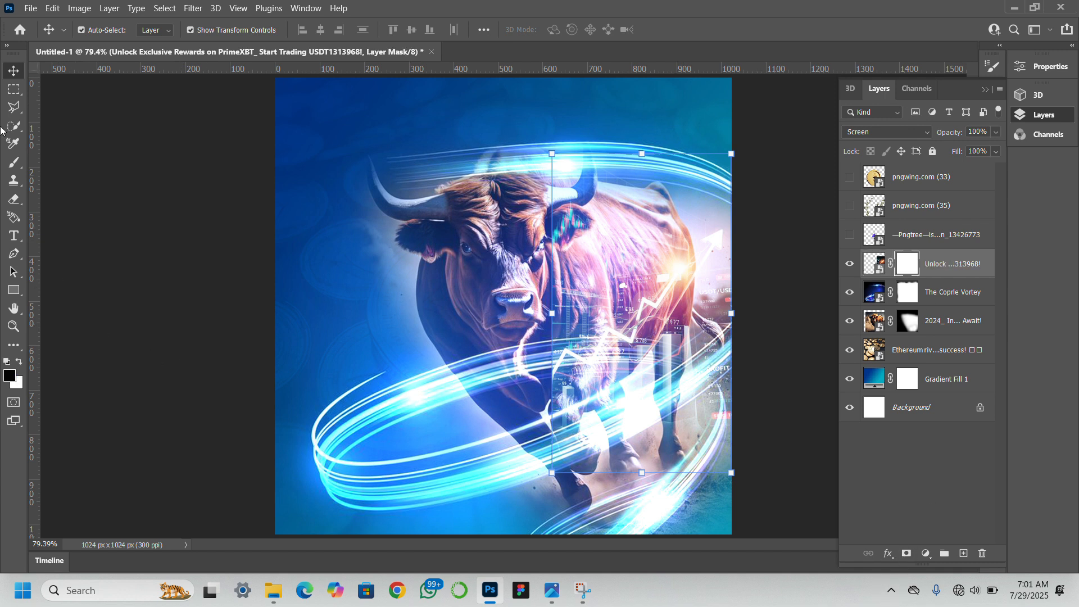
{"action": "left_click", "coordinate": [13, 162]}
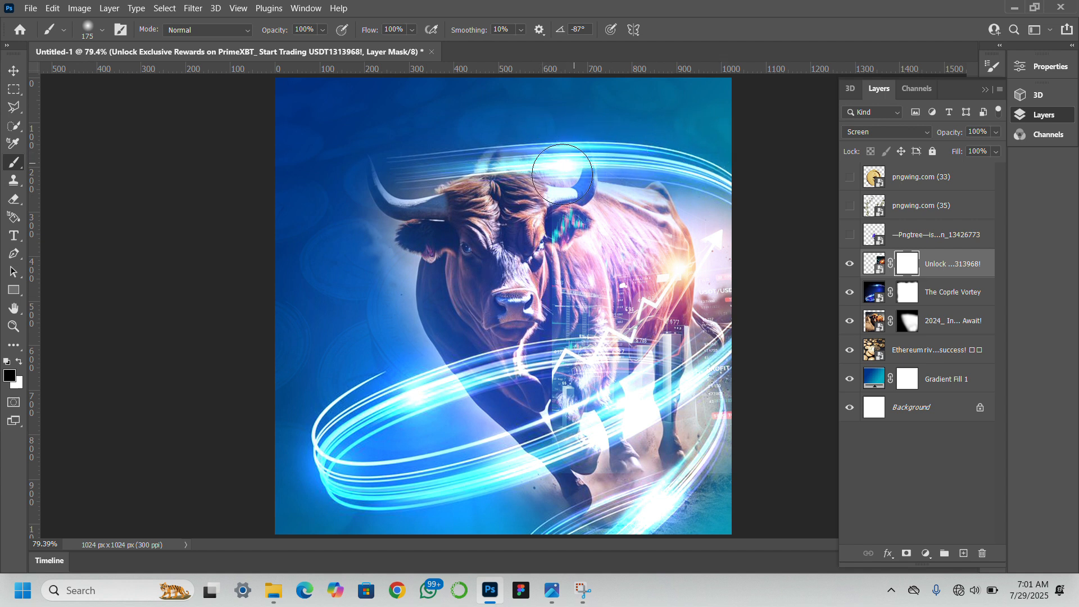
{"action": "mouse_move", "coordinate": [546, 196]}
{"action": "left_mouse_down"}
{"action": "mouse_move", "coordinate": [541, 271]}
{"action": "mouse_move", "coordinate": [526, 443]}
{"action": "mouse_move", "coordinate": [555, 441]}
{"action": "mouse_move", "coordinate": [563, 470]}
{"action": "mouse_move", "coordinate": [621, 474]}
{"action": "mouse_move", "coordinate": [602, 482]}
{"action": "mouse_move", "coordinate": [744, 468]}
{"action": "mouse_move", "coordinate": [709, 495]}
{"action": "mouse_move", "coordinate": [747, 496]}
{"action": "mouse_move", "coordinate": [680, 507]}
{"action": "left_mouse_up"}
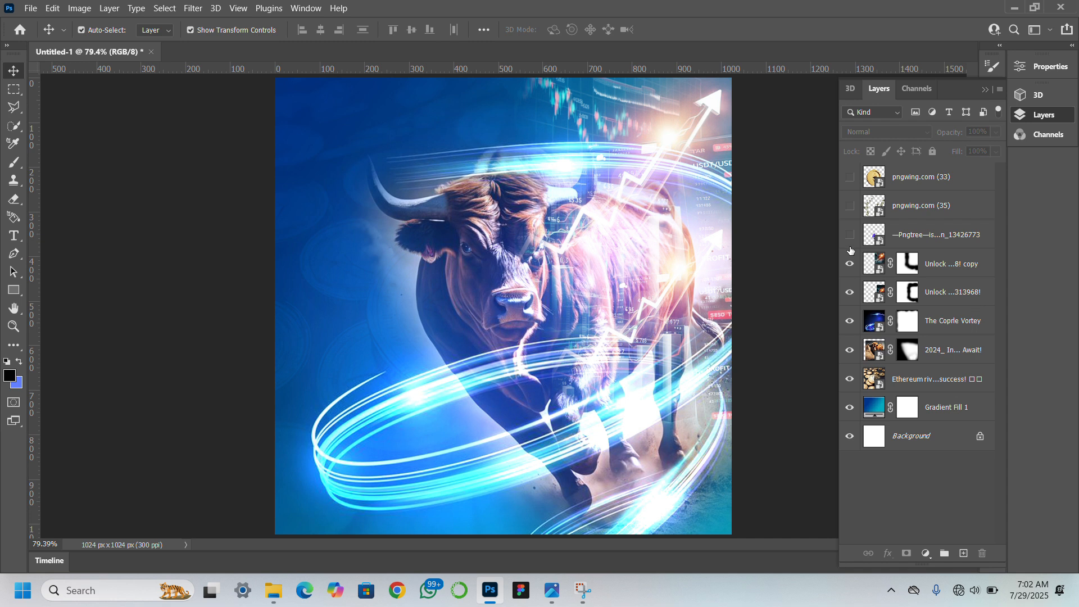
Make the flying dollar-bills layer, pngwing.com (35), visible and move it directly beneath the bull layer.
{"action": "left_click", "coordinate": [850, 207]}
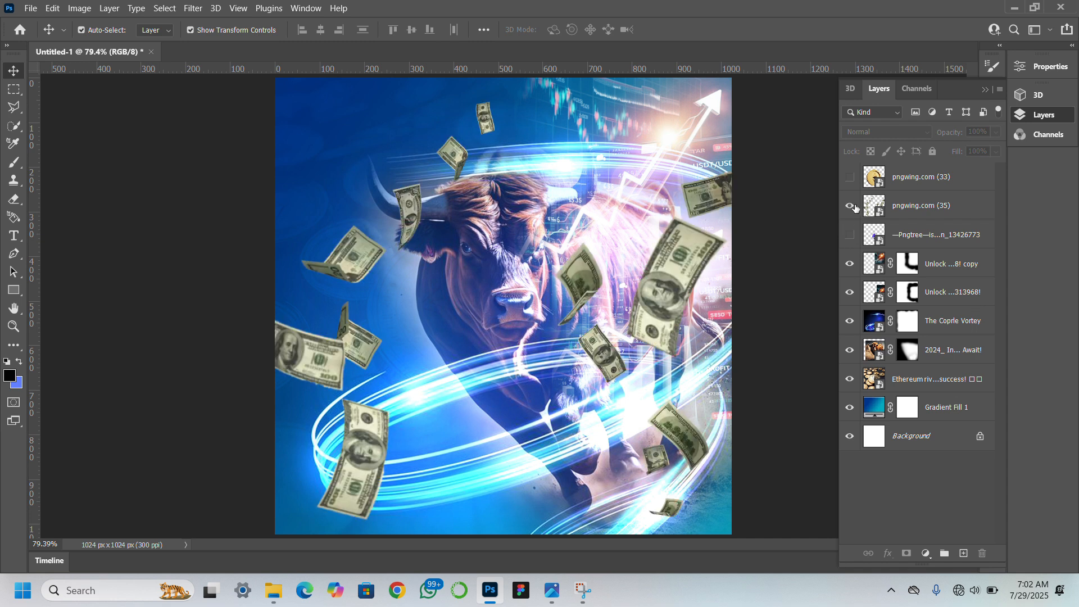
{"action": "left_click", "coordinate": [909, 202]}
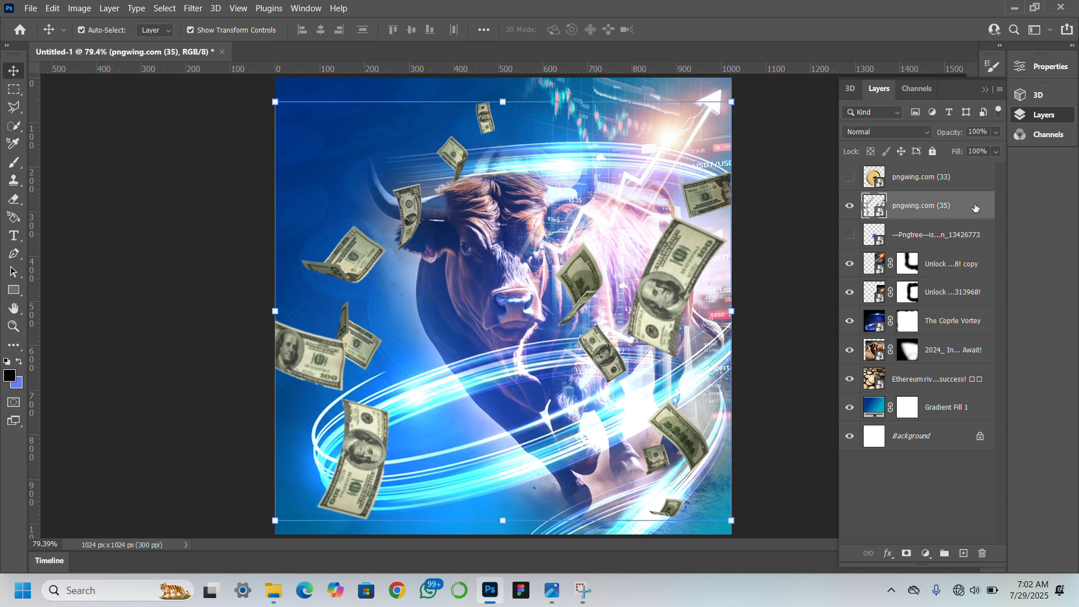
{"action": "left_click_drag", "start_coordinate": [975, 207], "coordinate": [979, 362]}
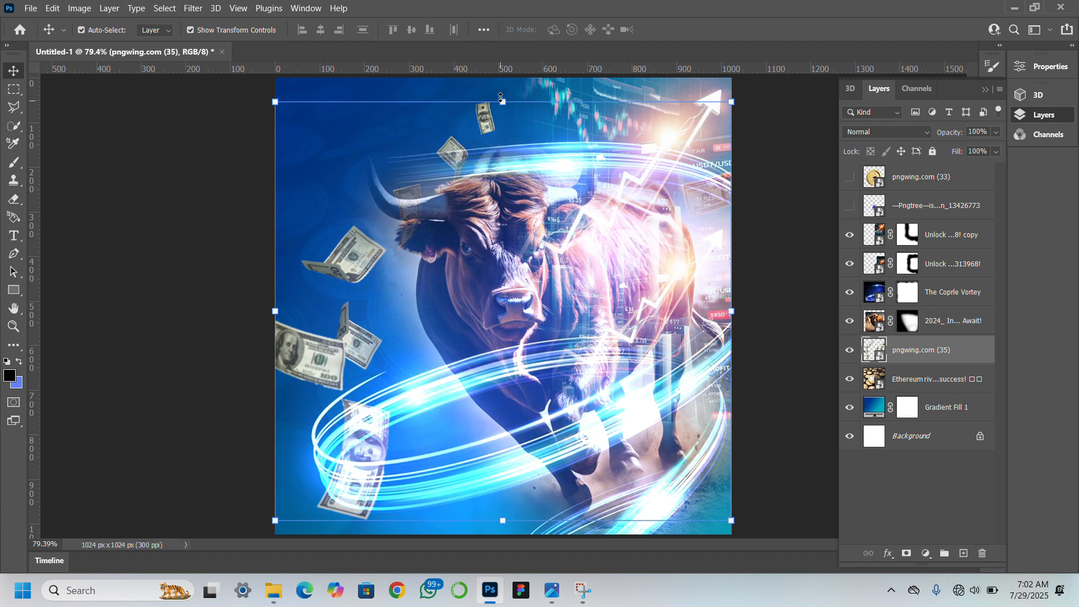
Shift the dollar-bills image slightly upward on the canvas and deselect its layer.
{"action": "left_click_drag", "start_coordinate": [501, 98], "coordinate": [503, 83]}
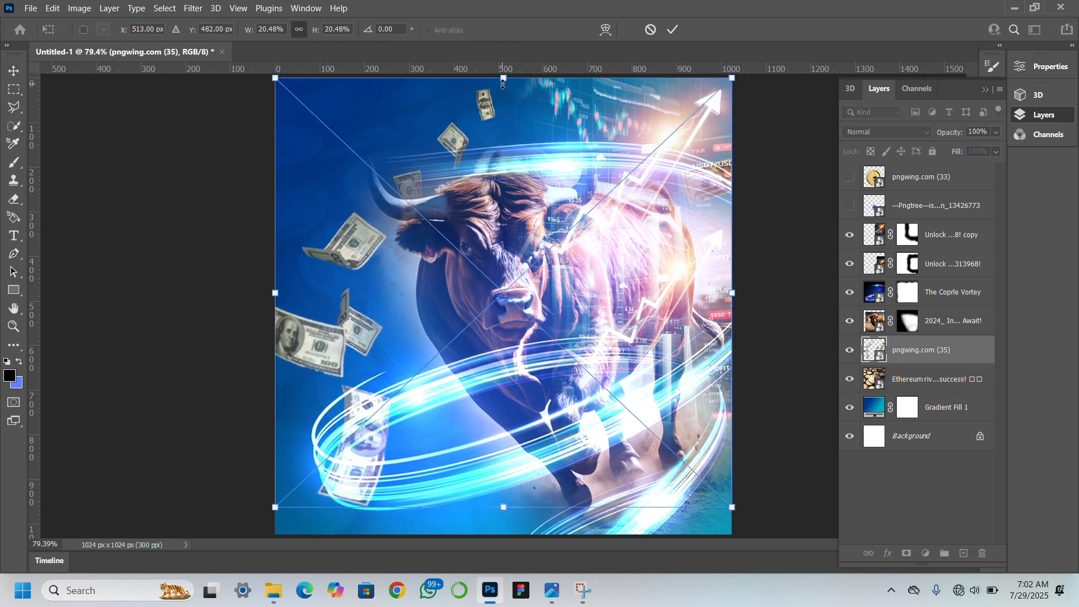
{"action": "key", "text": "Return"}
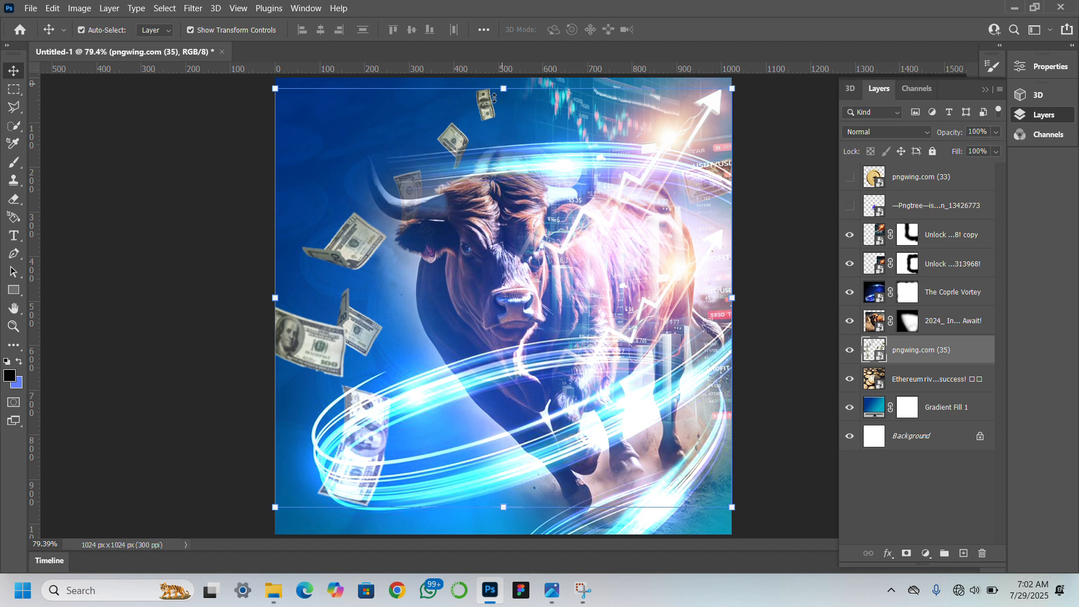
{"action": "left_click", "coordinate": [224, 400]}
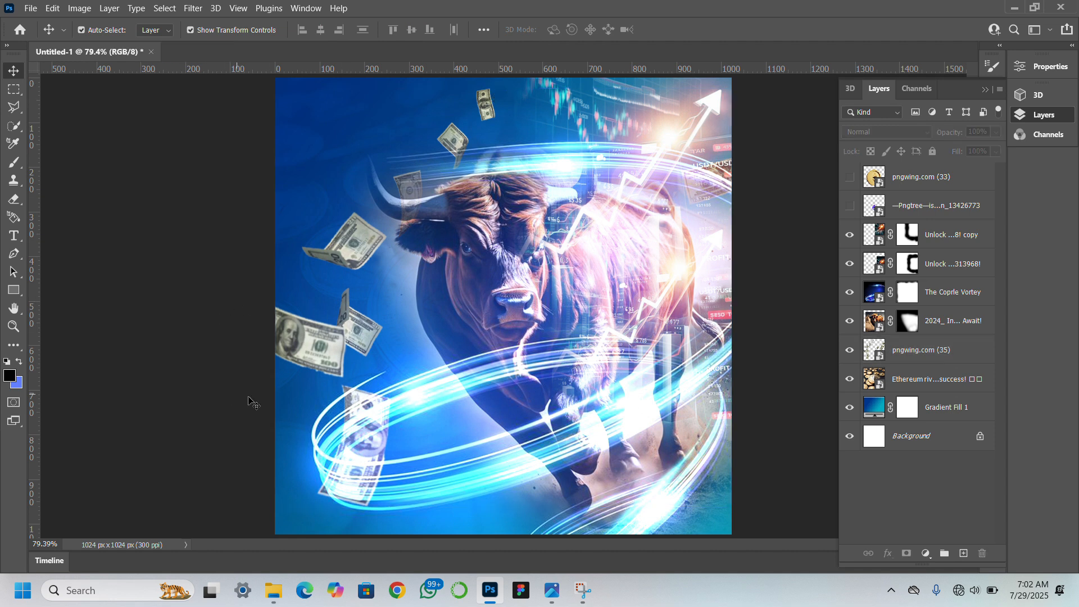
Set the dollar-bills layer's blend mode to Soft Light and its opacity to 54%.
{"action": "left_click", "coordinate": [981, 296]}
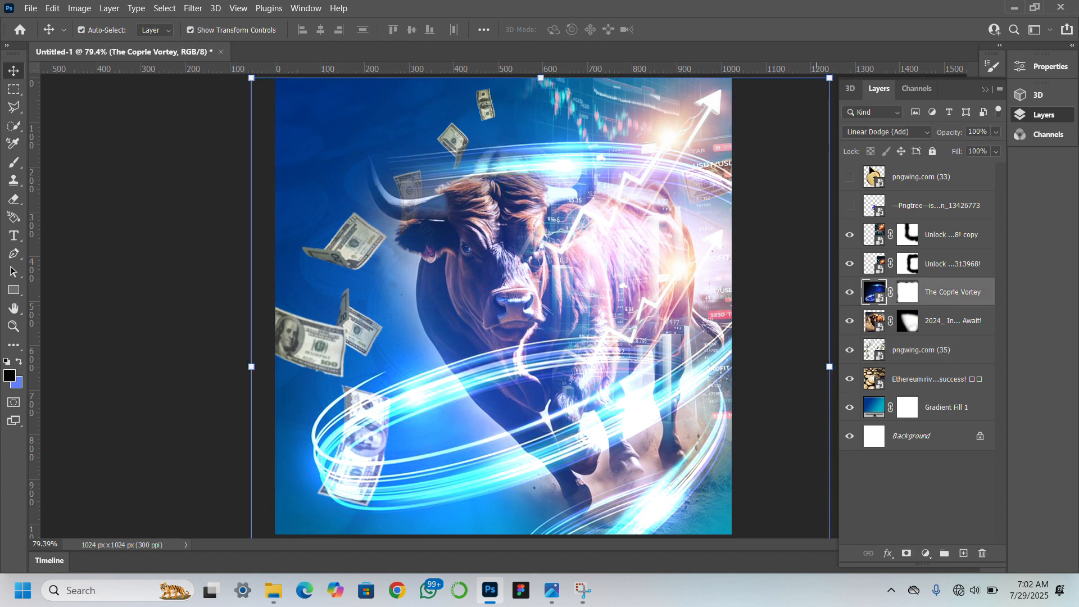
{"action": "left_click", "coordinate": [929, 353]}
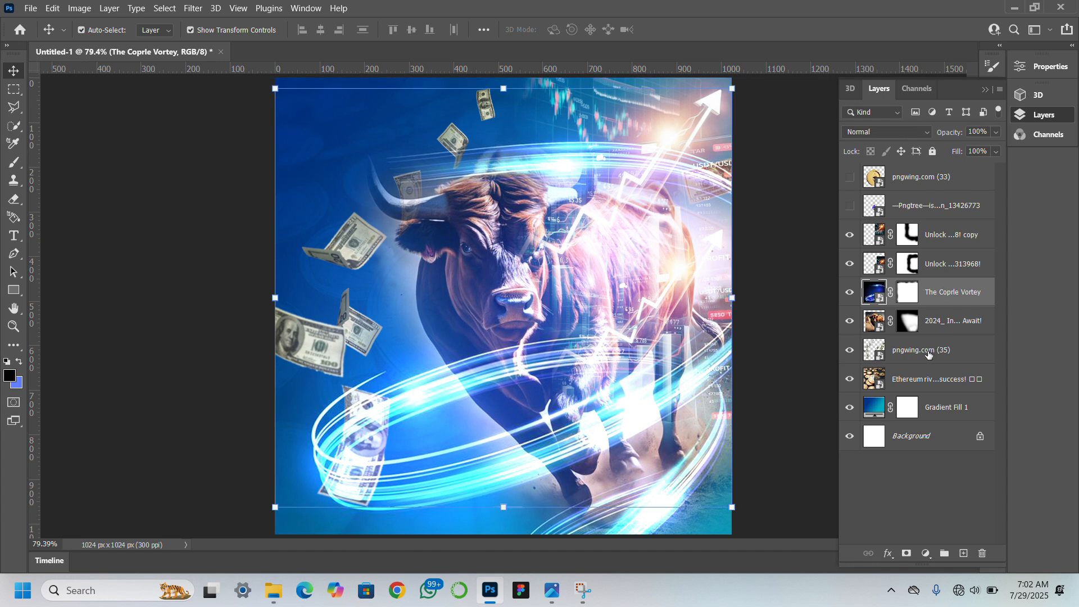
{"action": "left_click", "coordinate": [900, 132]}
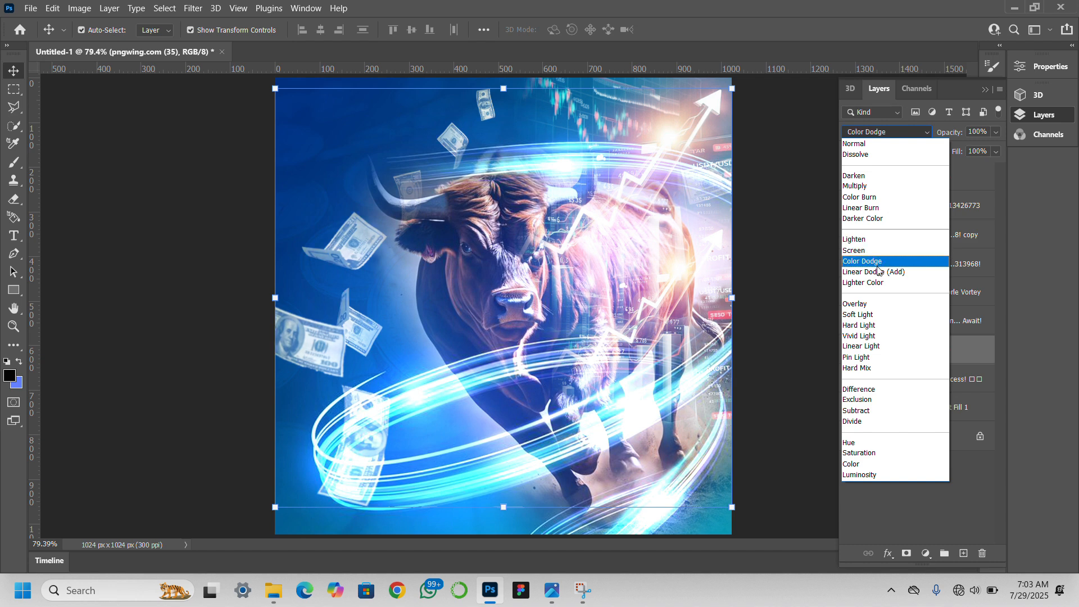
{"action": "left_click", "coordinate": [879, 315]}
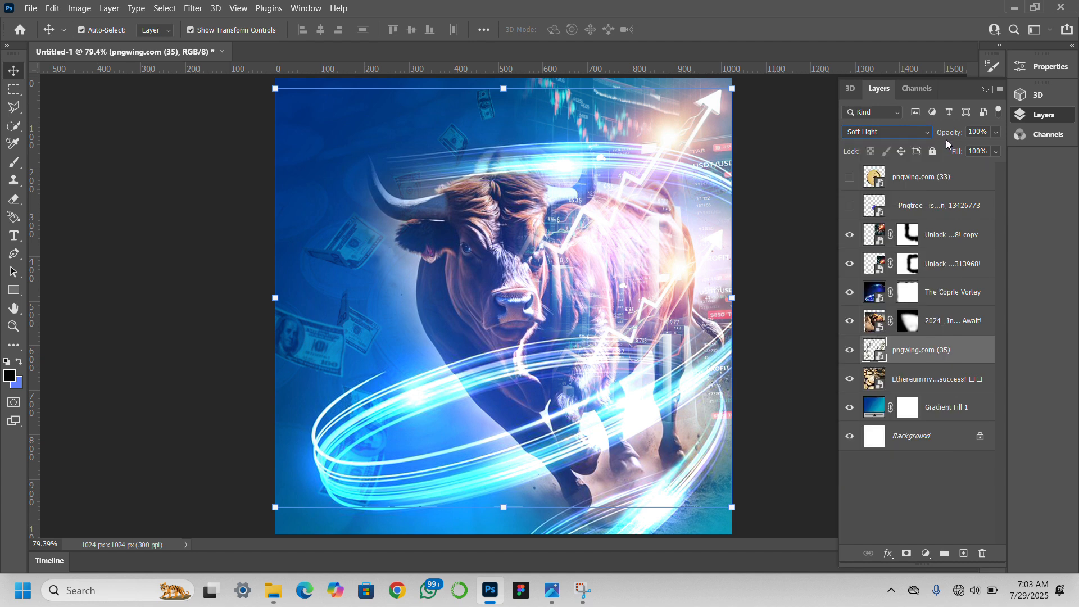
{"action": "mouse_move", "coordinate": [945, 136]}
{"action": "left_mouse_down"}
{"action": "mouse_move", "coordinate": [927, 136]}
{"action": "mouse_move", "coordinate": [942, 134]}
{"action": "left_mouse_up"}
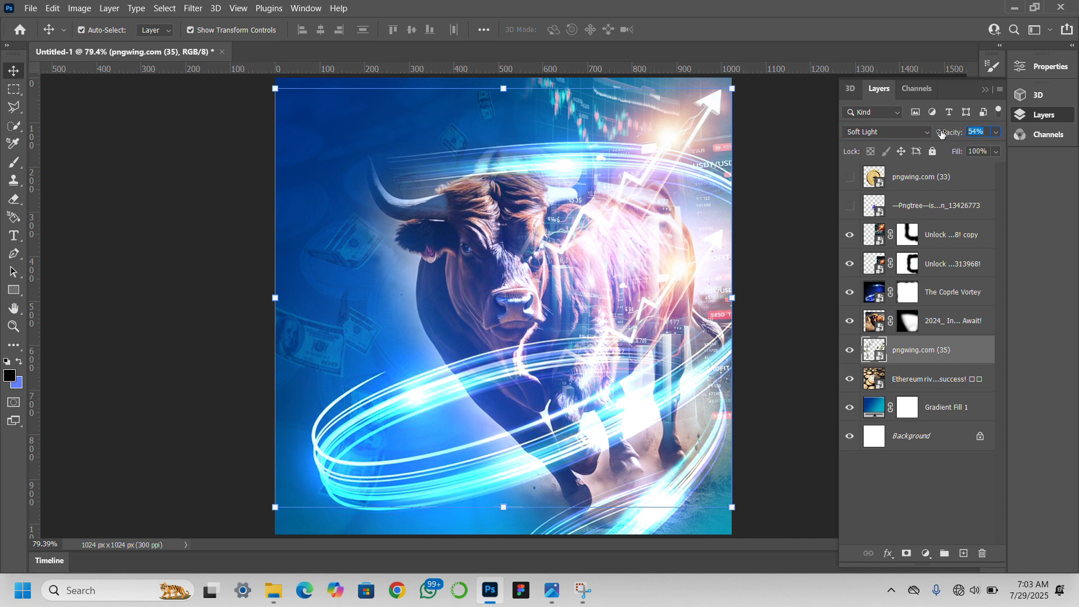
Make the purple Ethereum logo layer visible and move the logo to the canvas's upper-left area, beside the bull's horn.
{"action": "left_click", "coordinate": [783, 188]}
{"action": "left_click", "coordinate": [472, 120]}
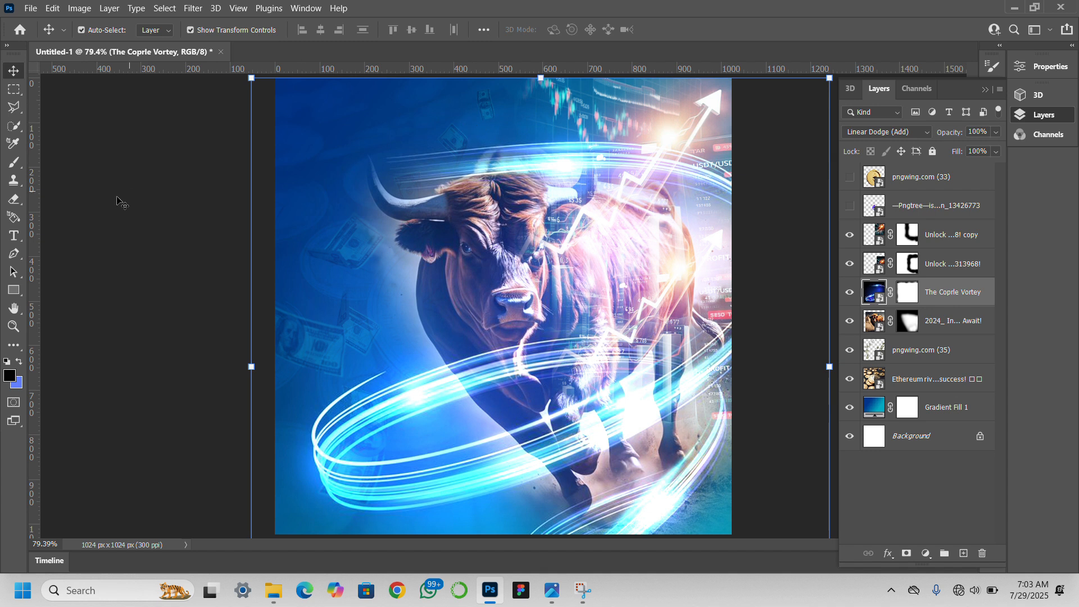
{"action": "left_click", "coordinate": [107, 219]}
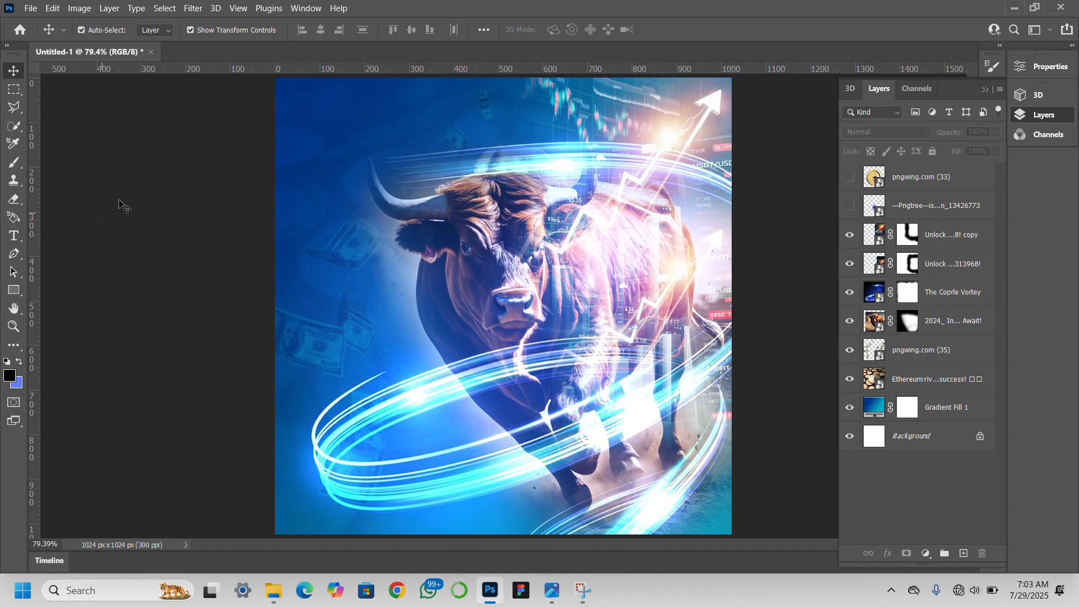
{"action": "left_click", "coordinate": [848, 208]}
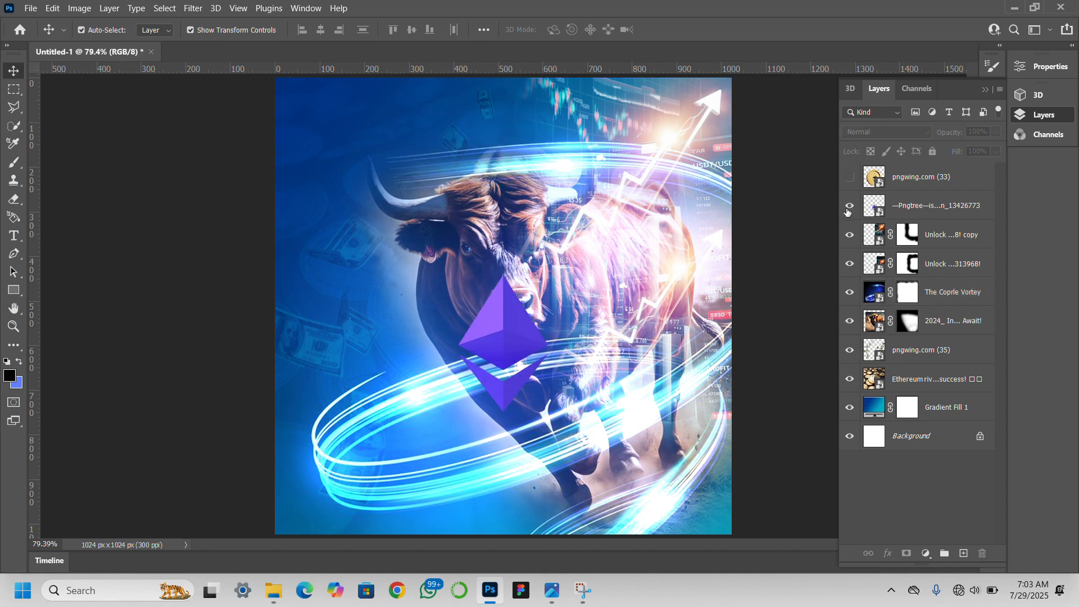
{"action": "left_click", "coordinate": [916, 214]}
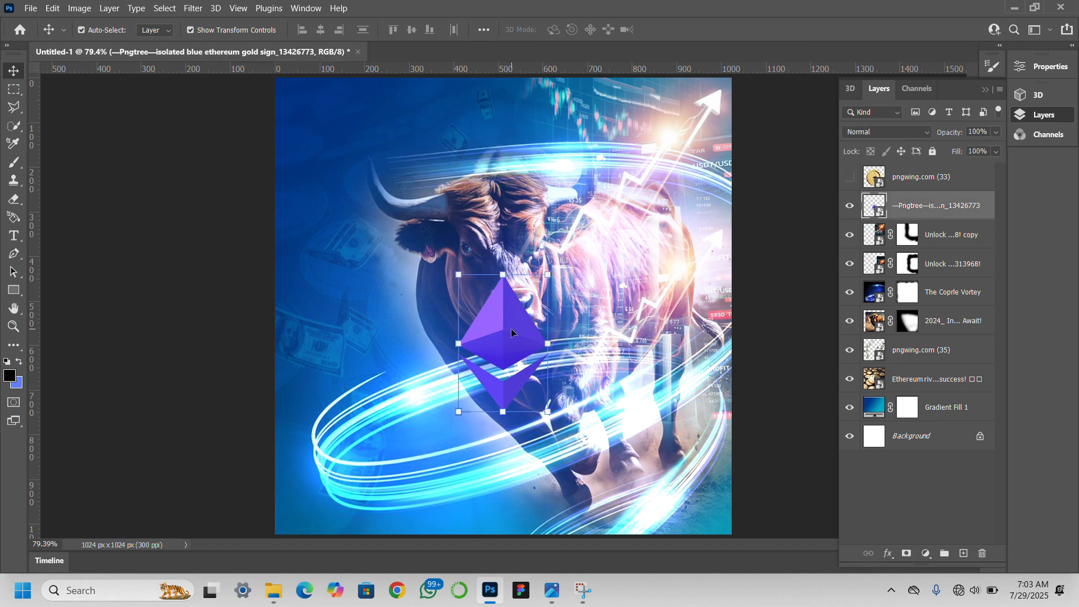
{"action": "left_click_drag", "start_coordinate": [512, 332], "coordinate": [341, 165]}
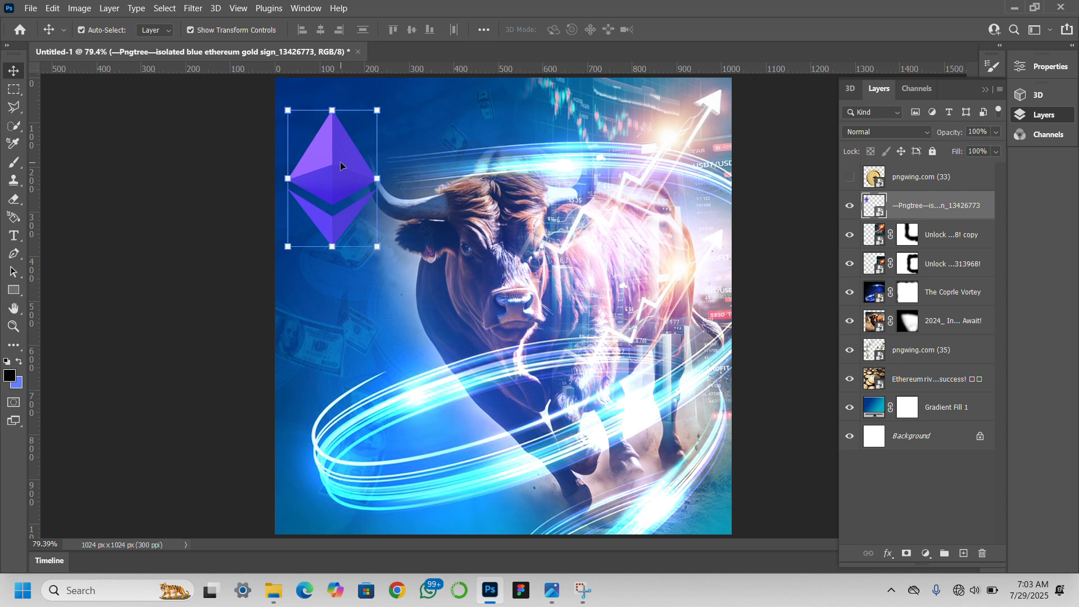
Try a free transform on the Ethereum logo, stretching it to 3.74% width and 5.39% height beside the bull's horn.
{"action": "left_click_drag", "start_coordinate": [376, 249], "coordinate": [560, 269]}
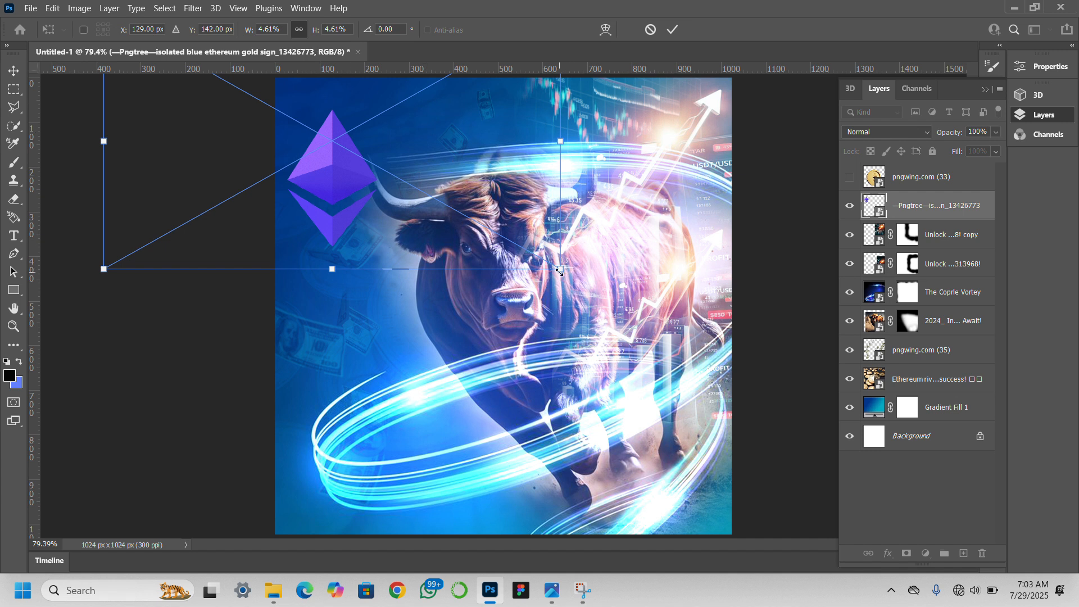
{"action": "left_click_drag", "start_coordinate": [559, 270], "coordinate": [487, 228]}
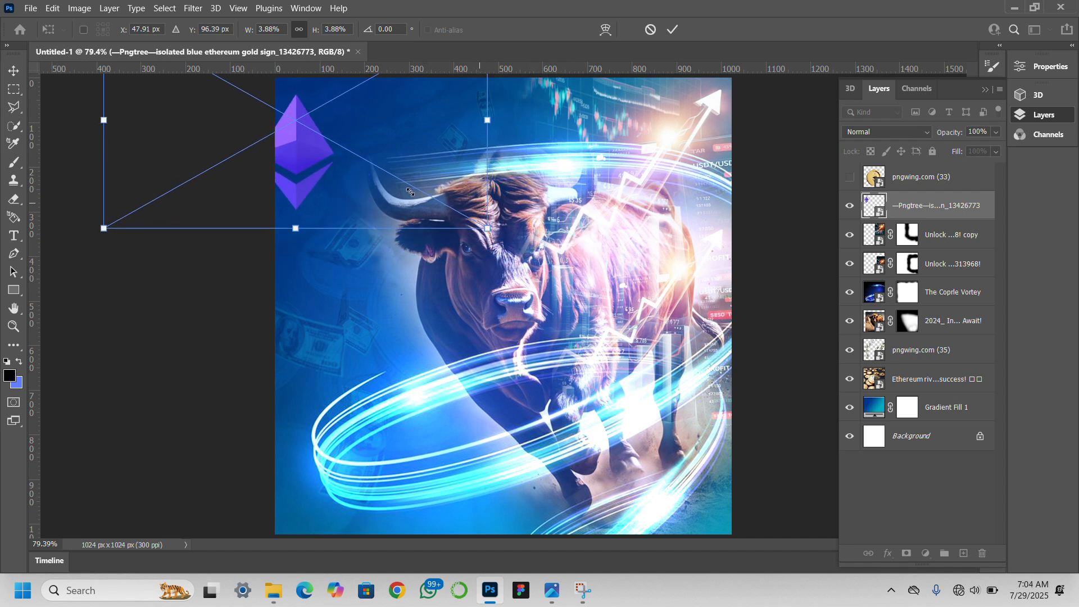
{"action": "left_click_drag", "start_coordinate": [316, 147], "coordinate": [368, 160]}
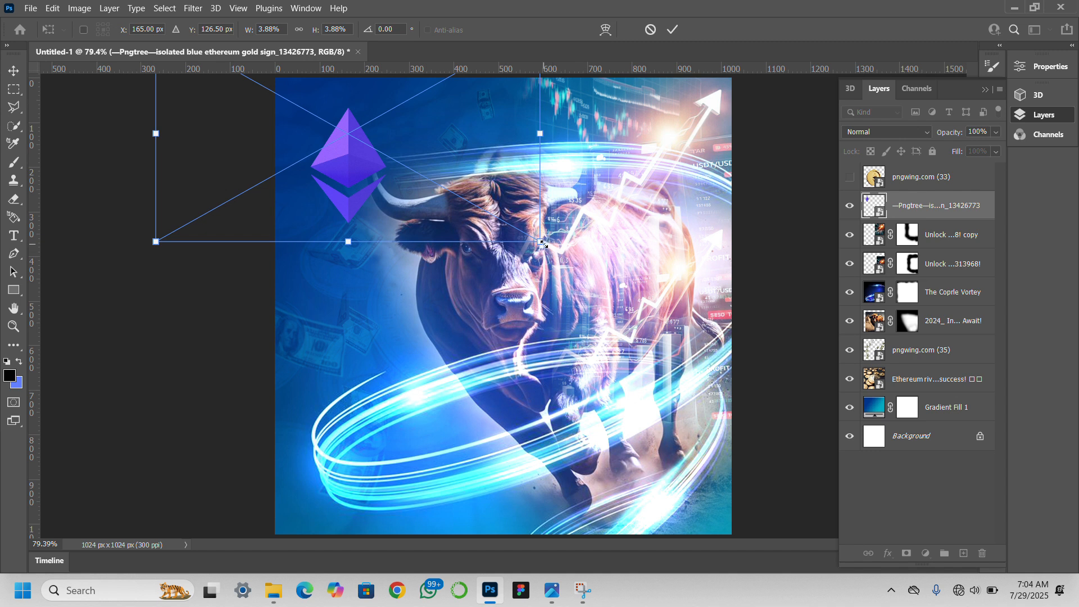
{"action": "left_click_drag", "start_coordinate": [535, 241], "coordinate": [528, 327]}
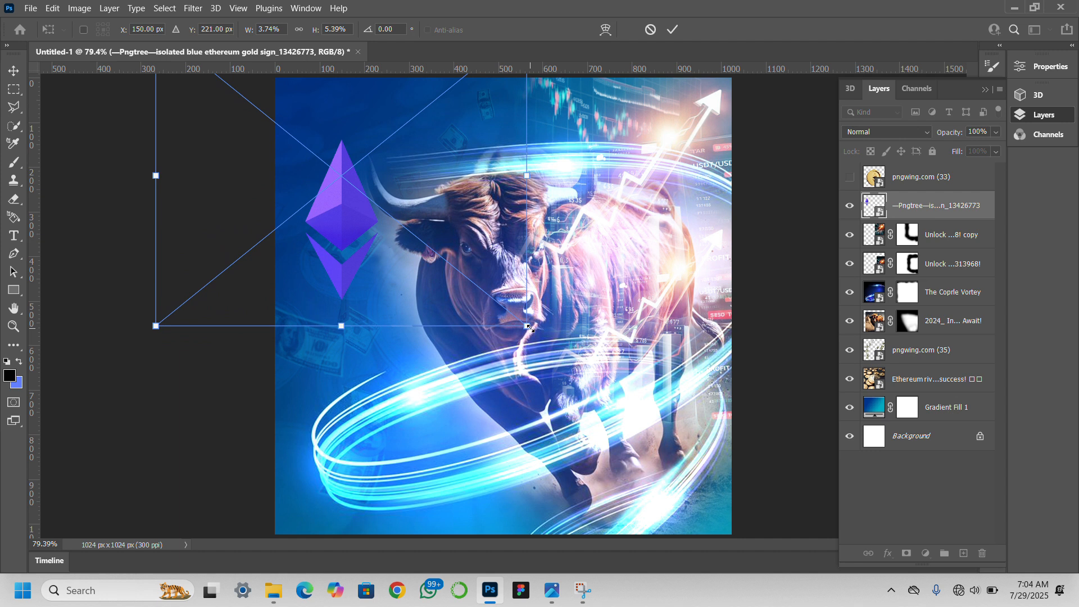
{"action": "key", "text": "Return"}
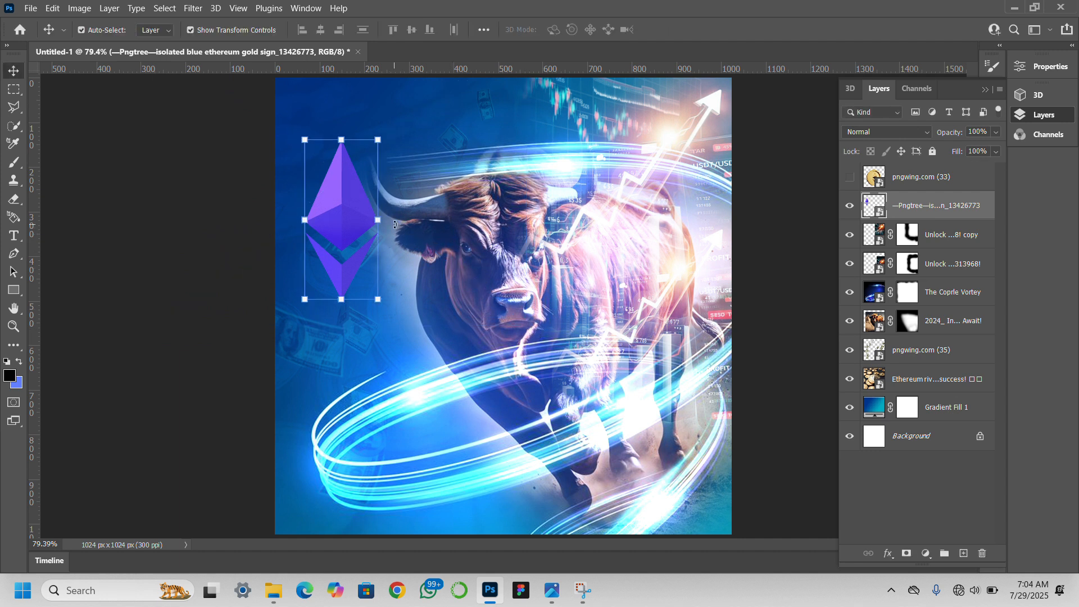
Revert the document history to the logo's Move state, undoing its last free transform.
{"action": "left_click", "coordinate": [986, 88]}
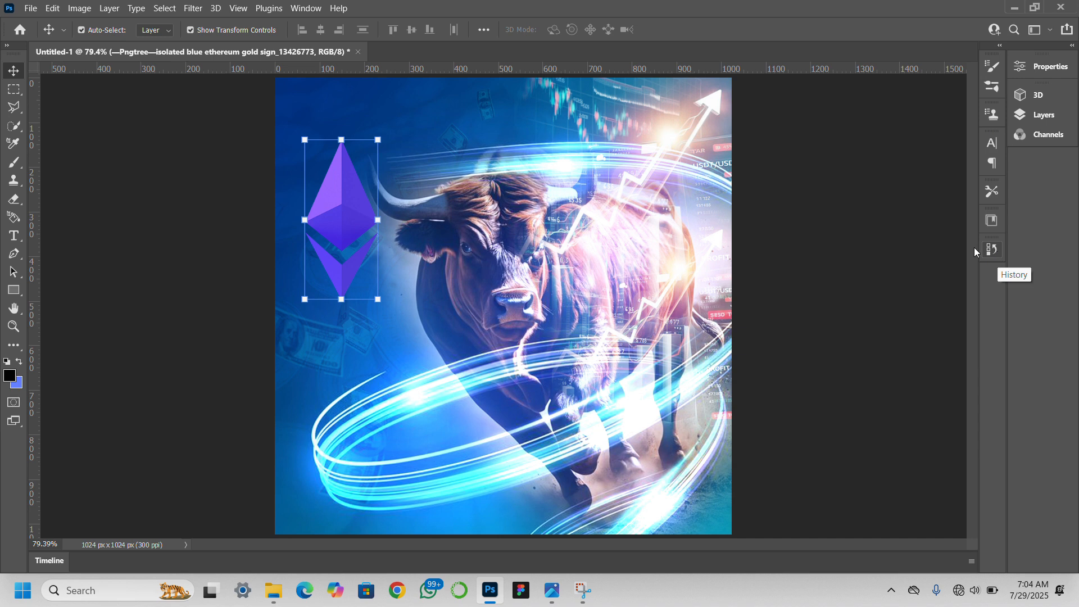
{"action": "left_click", "coordinate": [302, 9]}
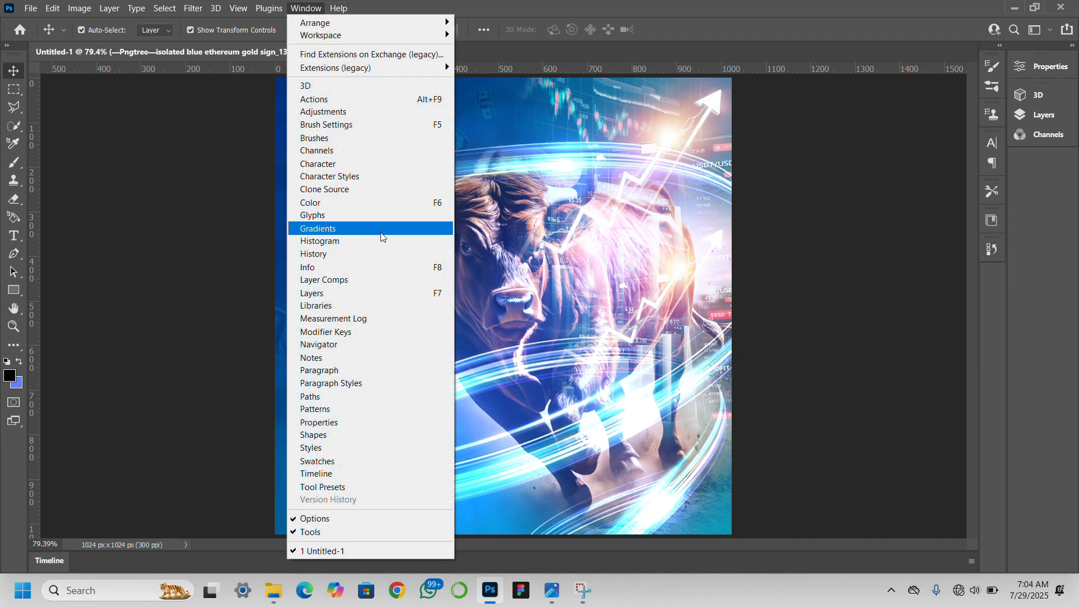
{"action": "left_click", "coordinate": [380, 262]}
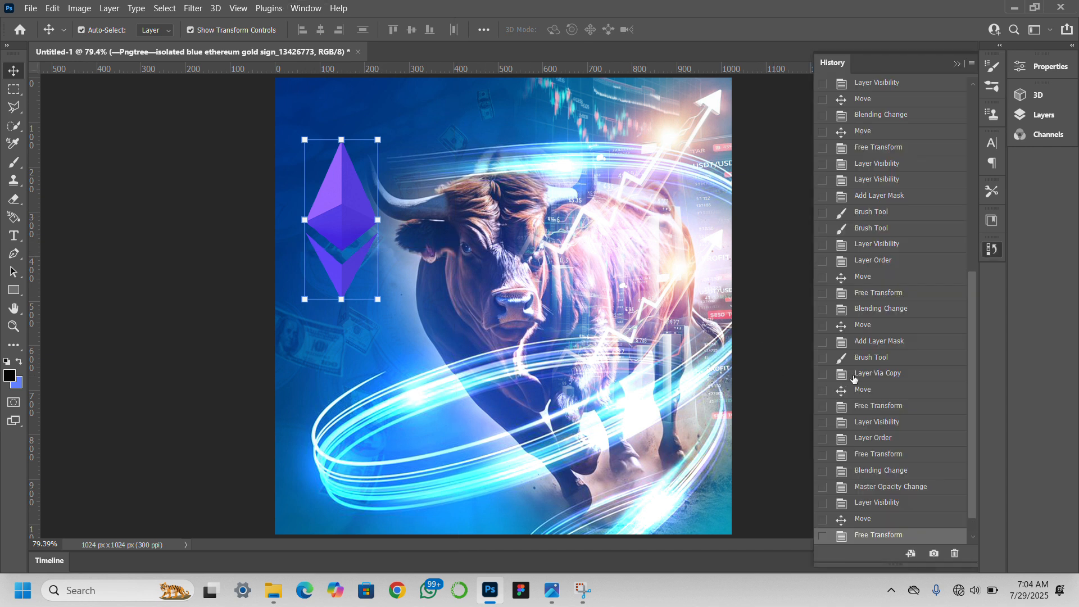
{"action": "scroll", "coordinate": [854, 378], "scroll_direction": "up", "scroll_amount": 5}
{"action": "scroll", "coordinate": [854, 379], "scroll_direction": "down", "scroll_amount": 5}
{"action": "left_click", "coordinate": [864, 520]}
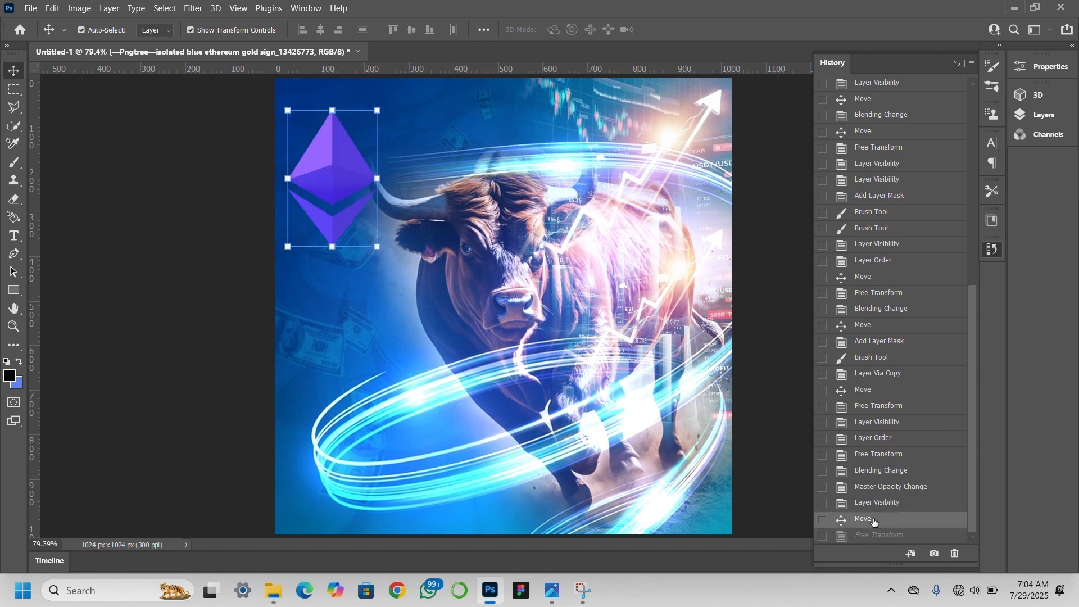
{"action": "left_click", "coordinate": [899, 505]}
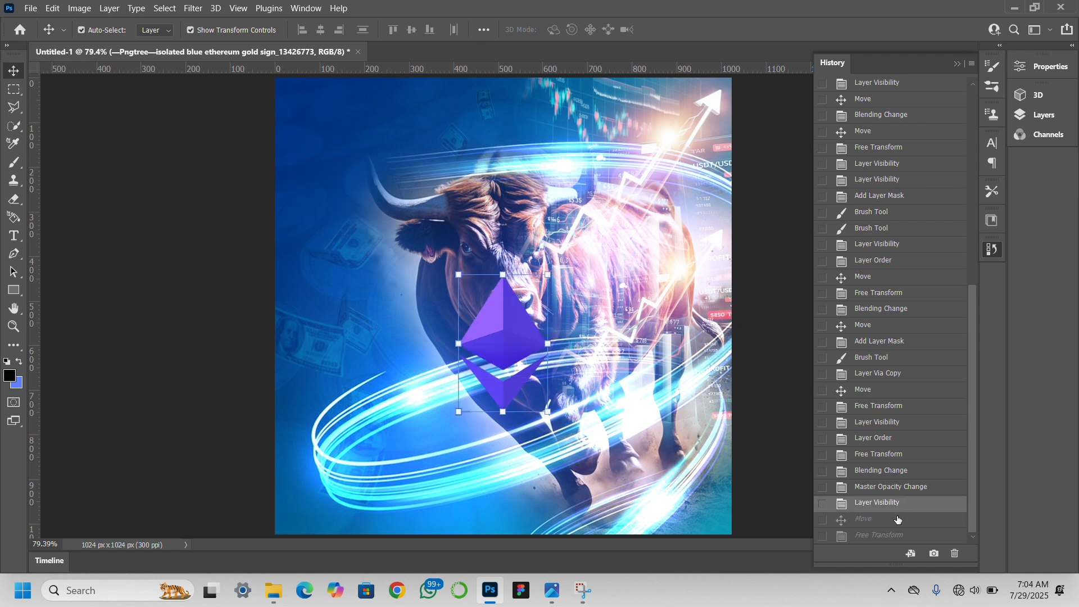
{"action": "left_click", "coordinate": [897, 520]}
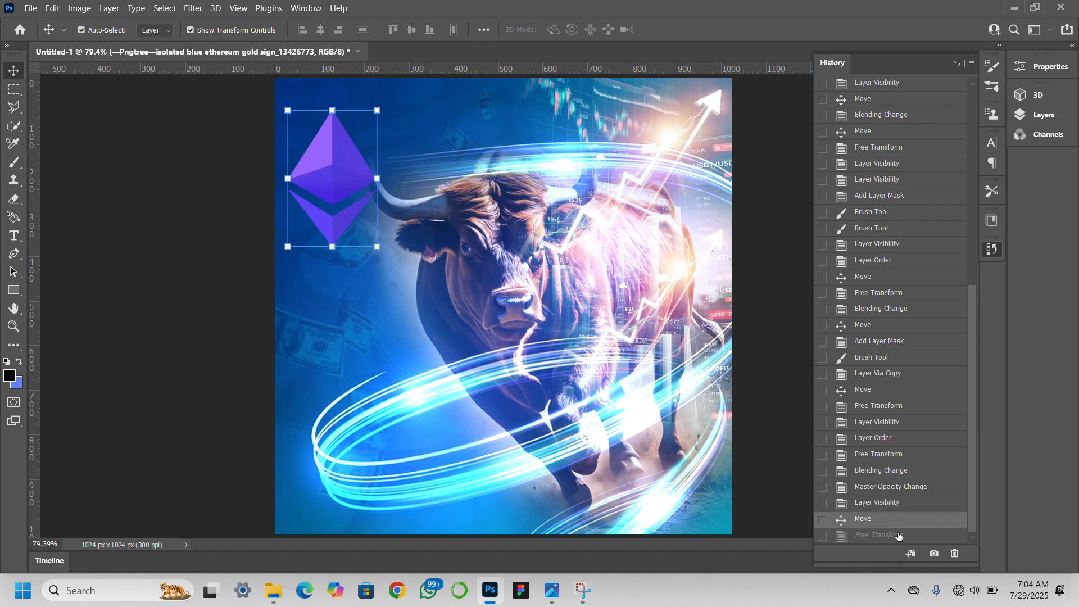
{"action": "left_click", "coordinate": [898, 536]}
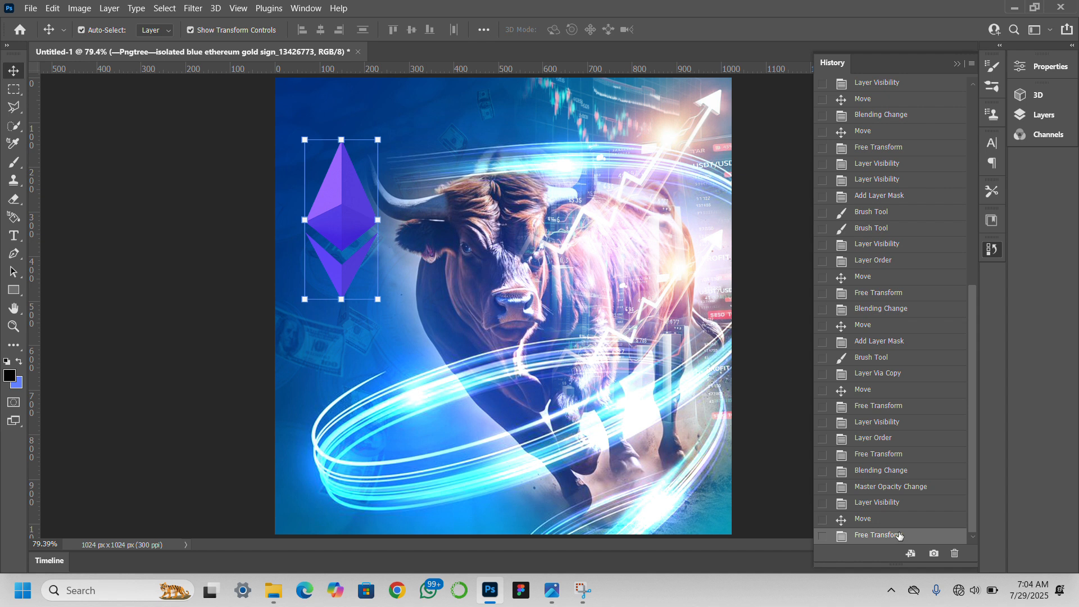
{"action": "left_click", "coordinate": [897, 521]}
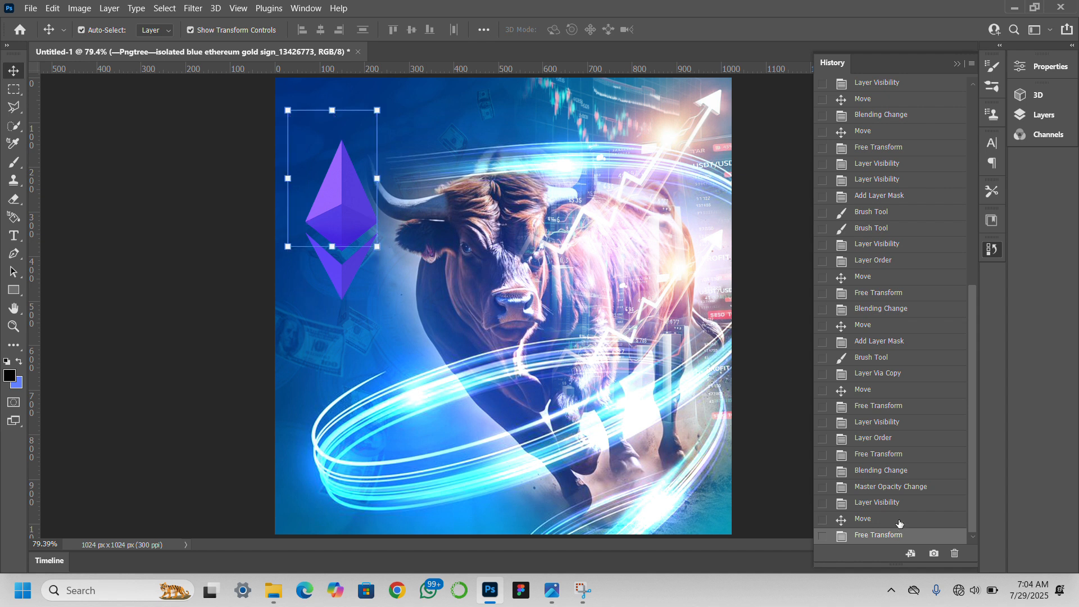
{"action": "left_click", "coordinate": [956, 63]}
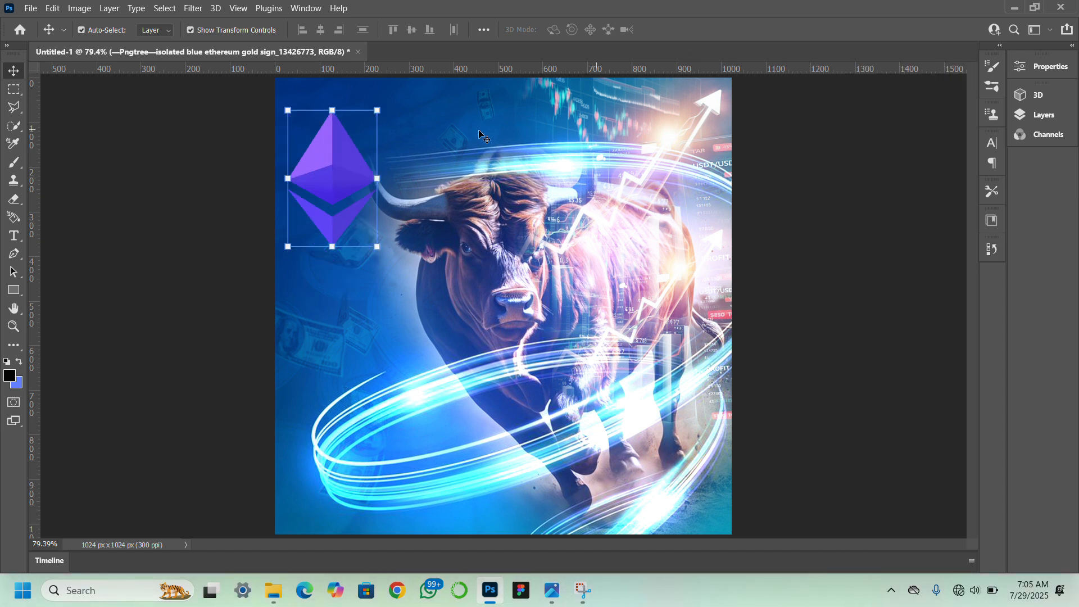
Scale the Ethereum logo proportionally down to a small icon and place it in the canvas's upper-left corner.
{"action": "left_click", "coordinate": [332, 108]}
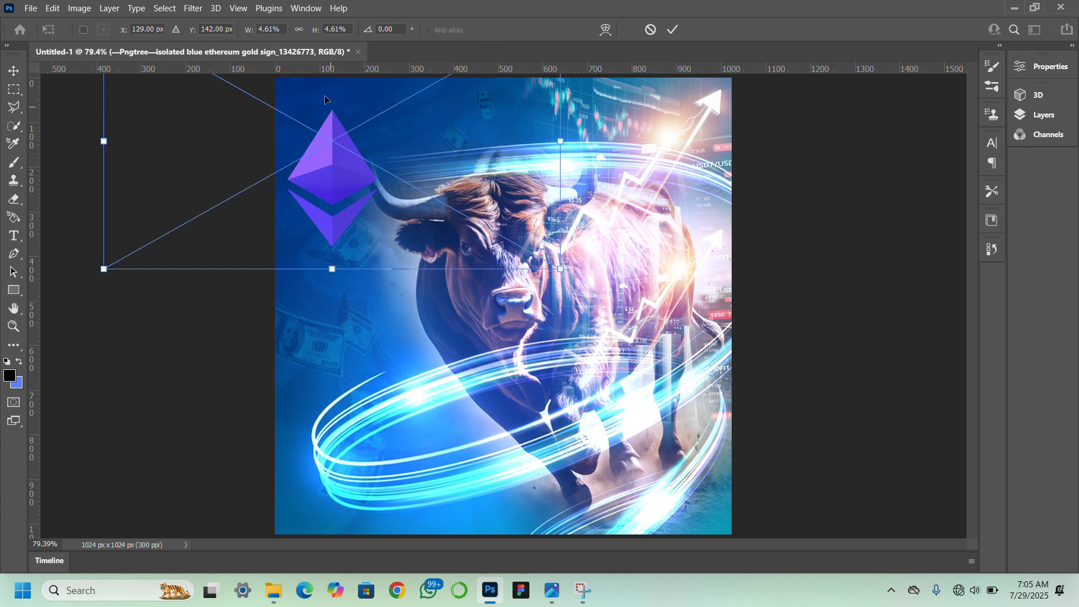
{"action": "left_click", "coordinate": [300, 31]}
{"action": "left_click_drag", "start_coordinate": [332, 270], "coordinate": [343, 201]}
{"action": "left_click_drag", "start_coordinate": [330, 123], "coordinate": [336, 156]}
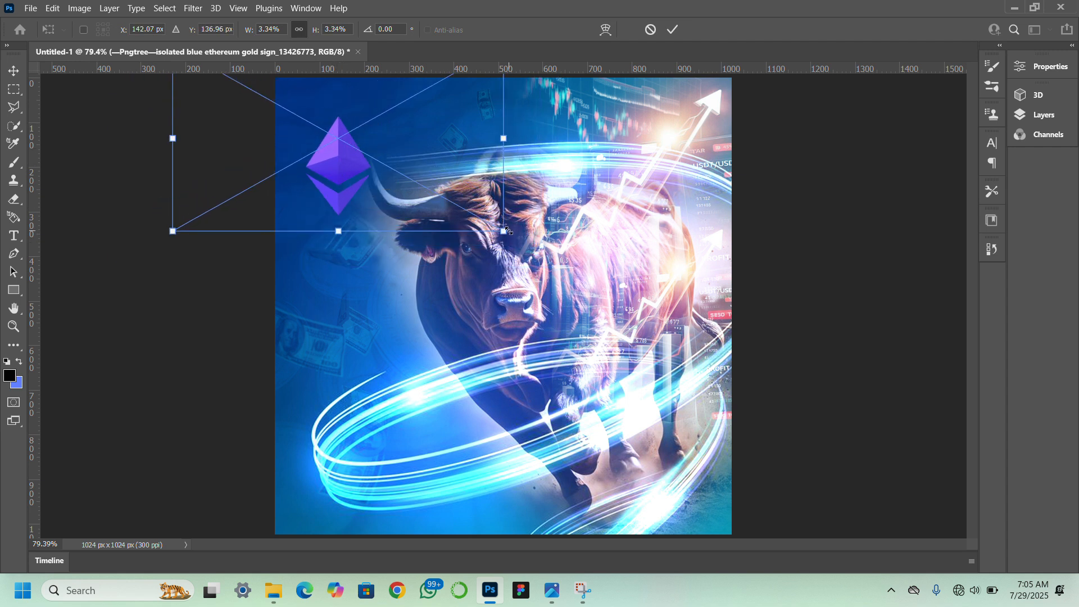
{"action": "left_click_drag", "start_coordinate": [507, 230], "coordinate": [456, 184]}
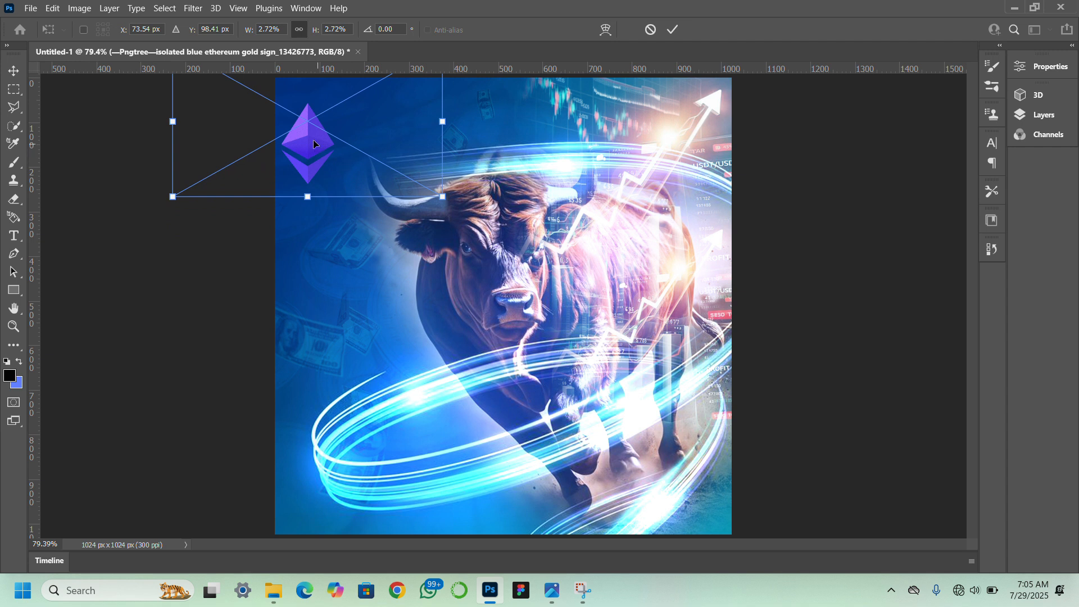
{"action": "left_click_drag", "start_coordinate": [314, 144], "coordinate": [364, 157]}
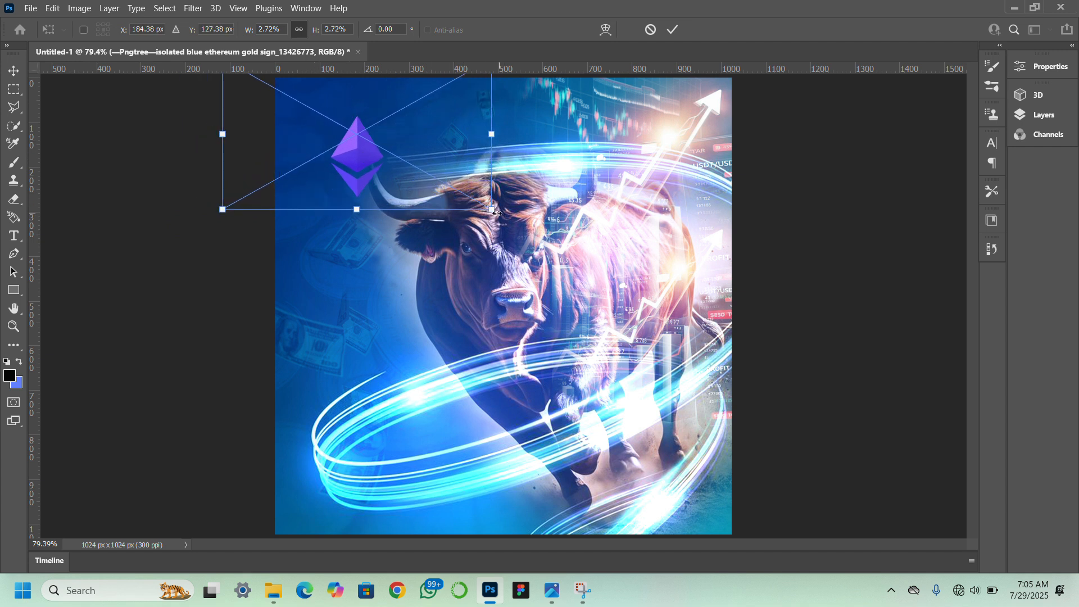
{"action": "left_click_drag", "start_coordinate": [485, 205], "coordinate": [387, 153]}
{"action": "left_click_drag", "start_coordinate": [313, 113], "coordinate": [332, 105]}
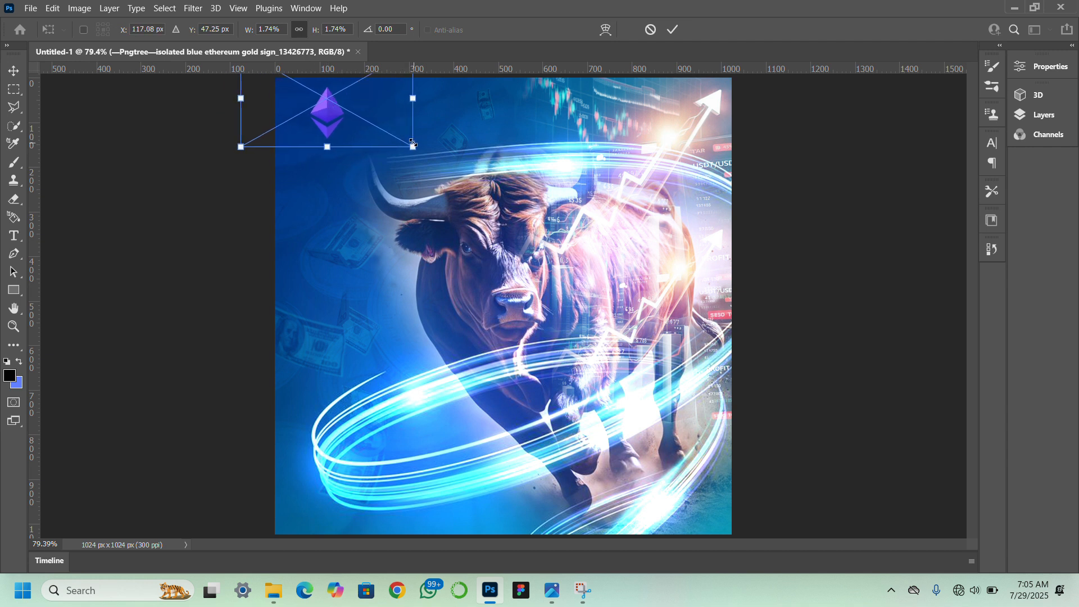
{"action": "left_click_drag", "start_coordinate": [413, 144], "coordinate": [380, 128]}
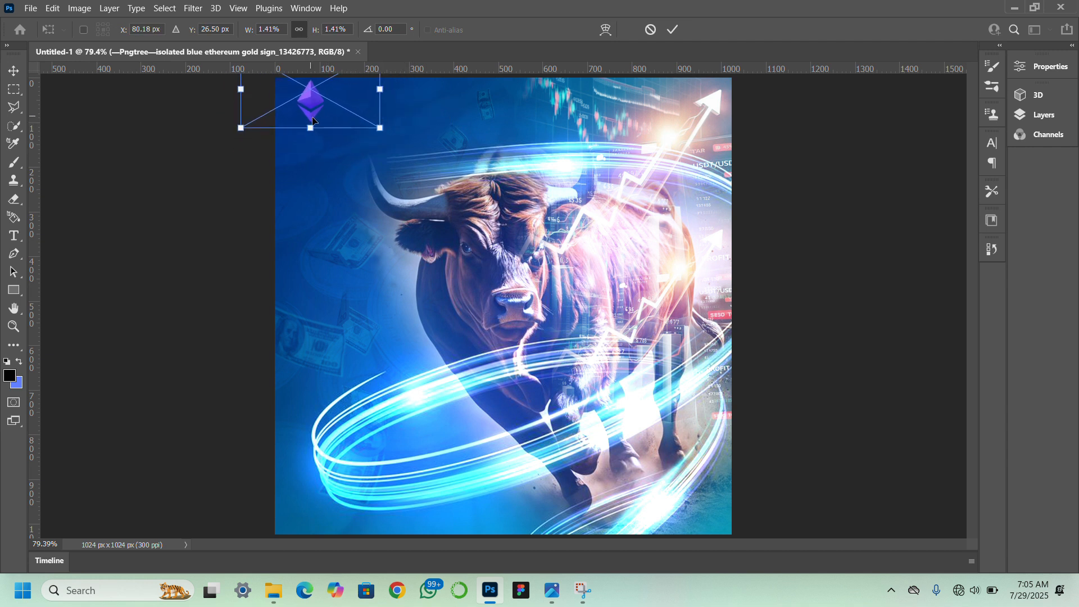
{"action": "left_click_drag", "start_coordinate": [313, 119], "coordinate": [331, 126]}
{"action": "left_click_drag", "start_coordinate": [330, 127], "coordinate": [322, 129]}
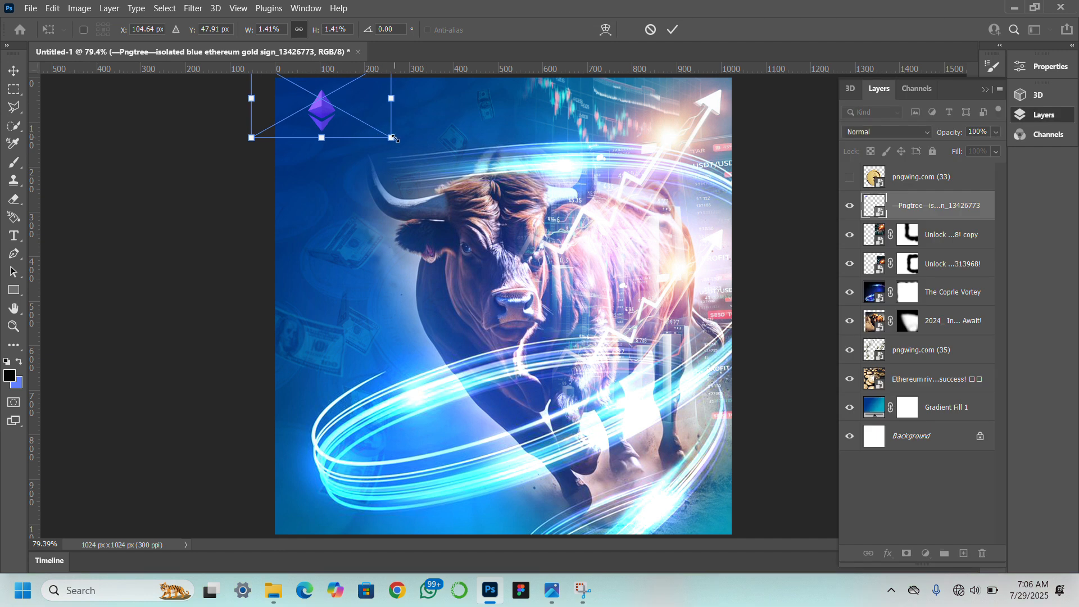
{"action": "left_click_drag", "start_coordinate": [392, 136], "coordinate": [321, 111]}
{"action": "key", "text": "Return"}
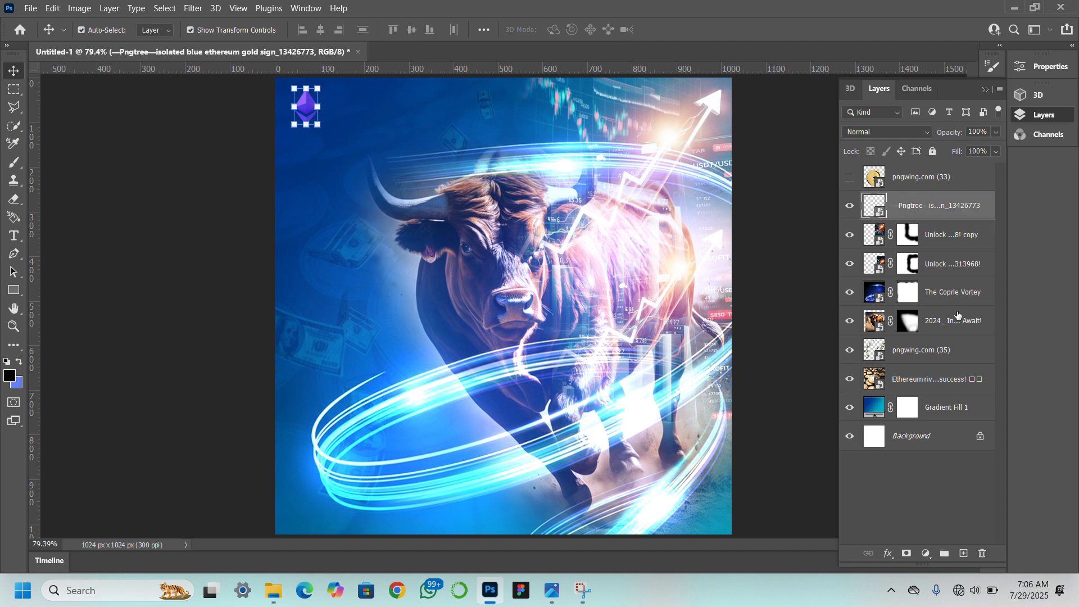
Add a Hue/Saturation adjustment layer above the Ethereum logo and shift its hue until the purple logo turns light blue.
{"action": "left_click", "coordinate": [925, 554]}
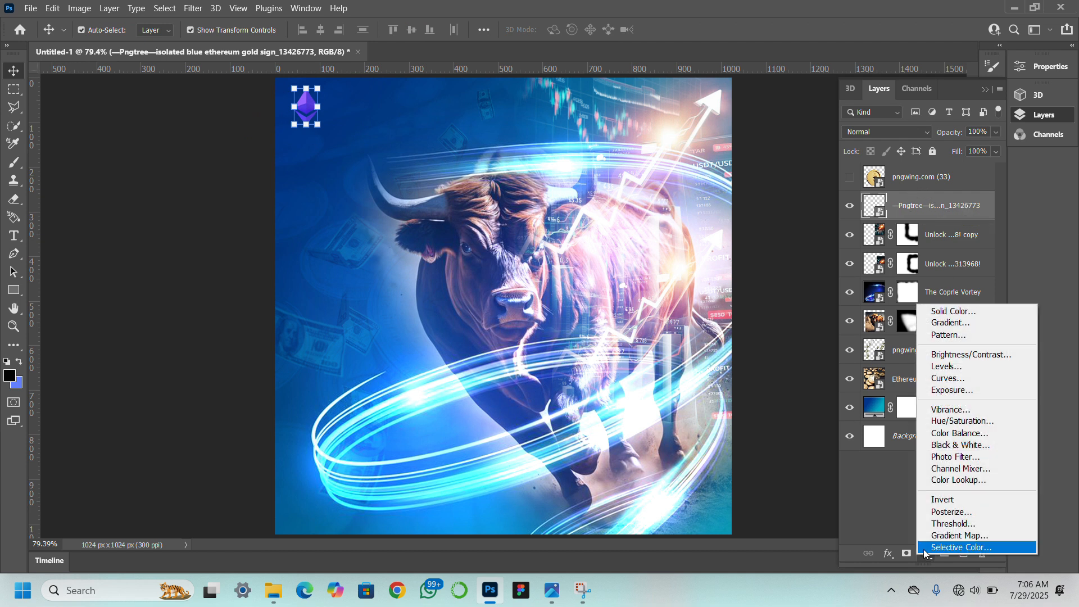
{"action": "left_click", "coordinate": [953, 422]}
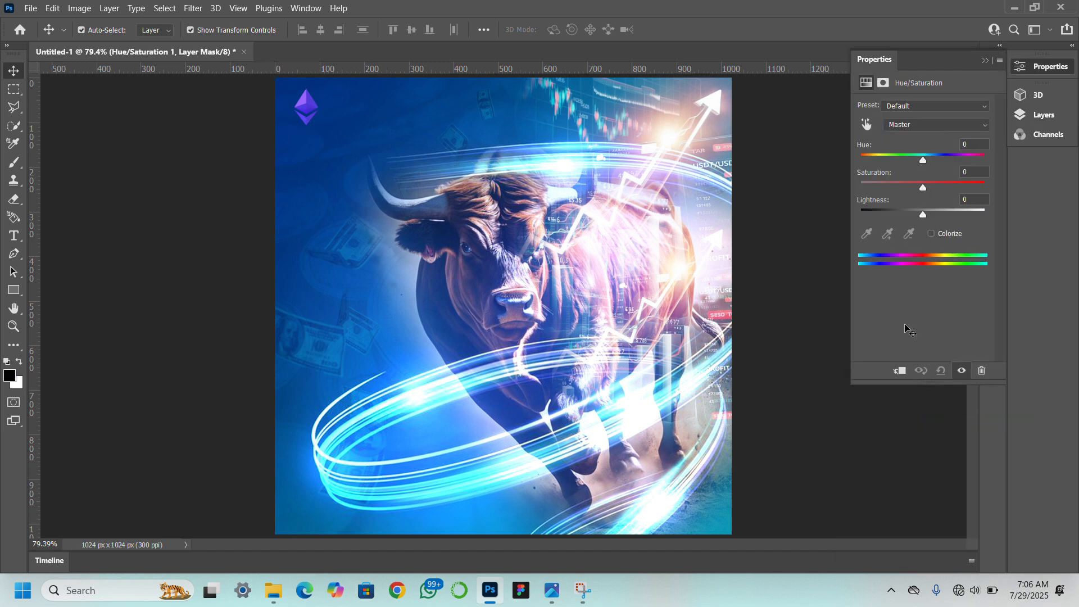
{"action": "left_click_drag", "start_coordinate": [923, 160], "coordinate": [947, 158]}
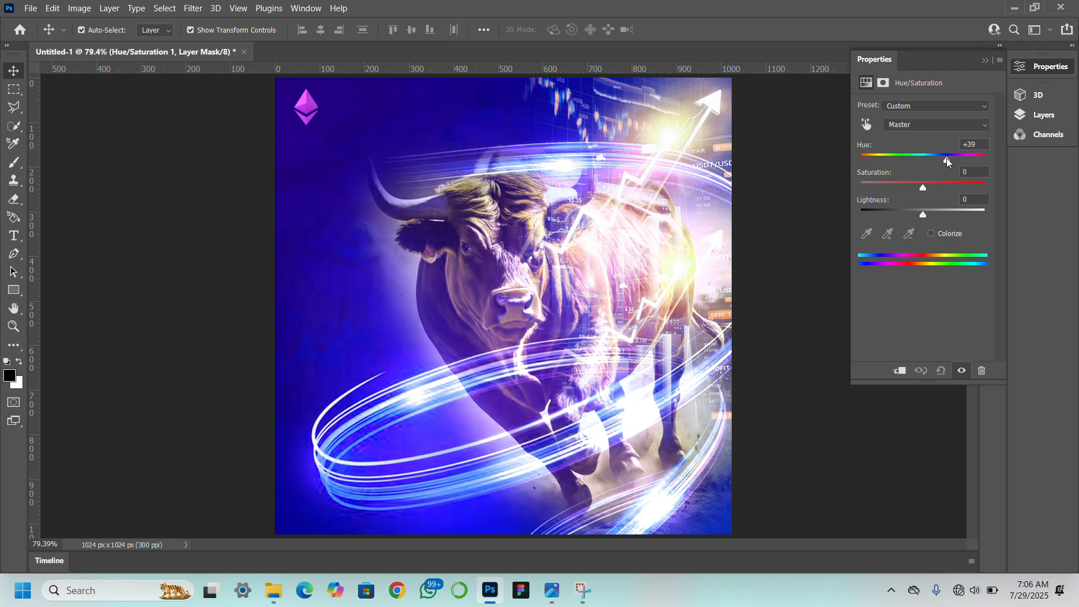
{"action": "left_click", "coordinate": [1040, 117]}
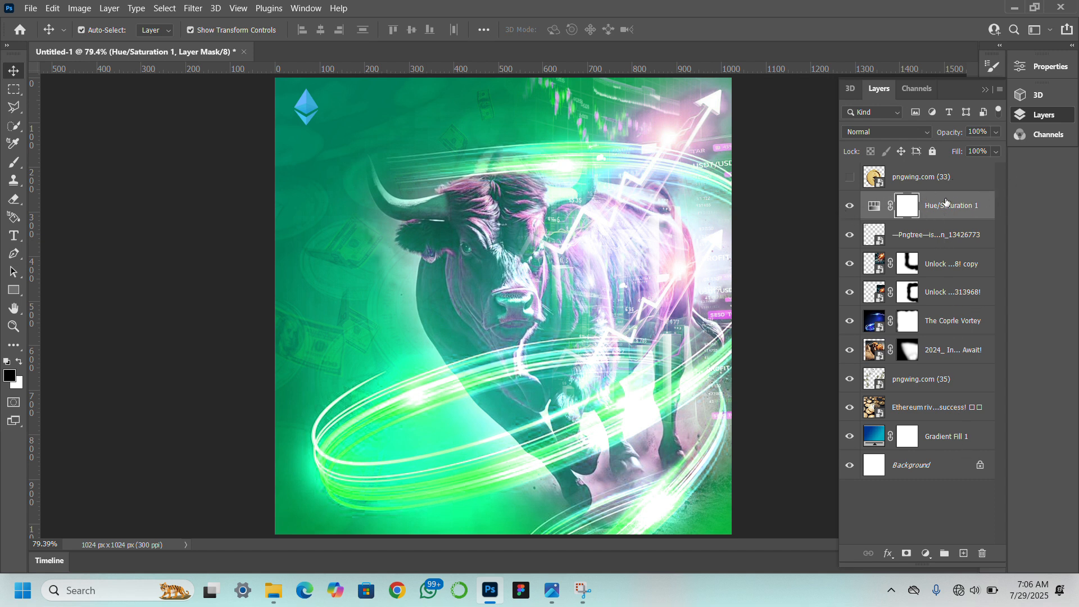
Make the gold Ethereum coin layer, pngwing.com (33), visible and select it.
{"action": "left_click", "coordinate": [848, 177]}
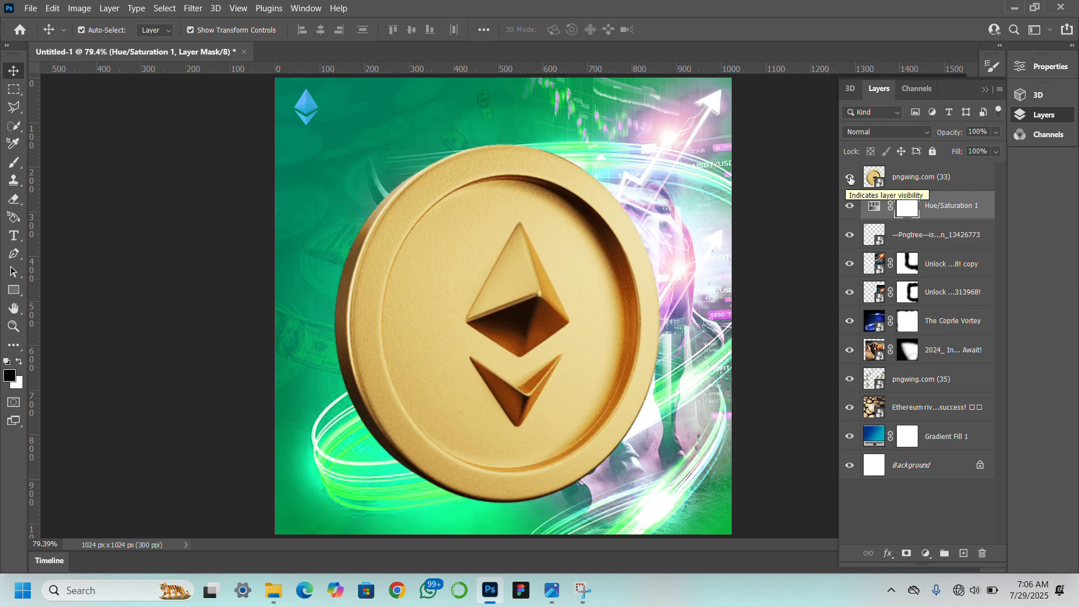
{"action": "mouse_move", "coordinate": [950, 176]}
{"action": "left_mouse_down"}
{"action": "mouse_move", "coordinate": [949, 216]}
{"action": "mouse_move", "coordinate": [965, 171]}
{"action": "left_mouse_up"}
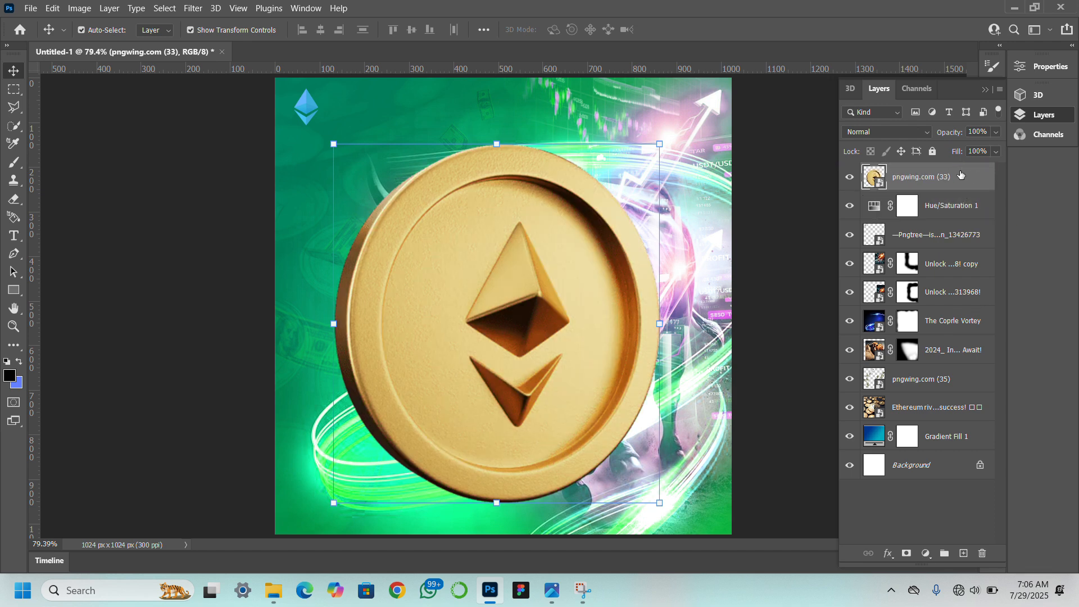
Clip the Hue/Saturation 1 adjustment to the Ethereum logo layer and hide the gold coin layer, pngwing.com (33).
{"action": "left_click", "coordinate": [943, 210]}
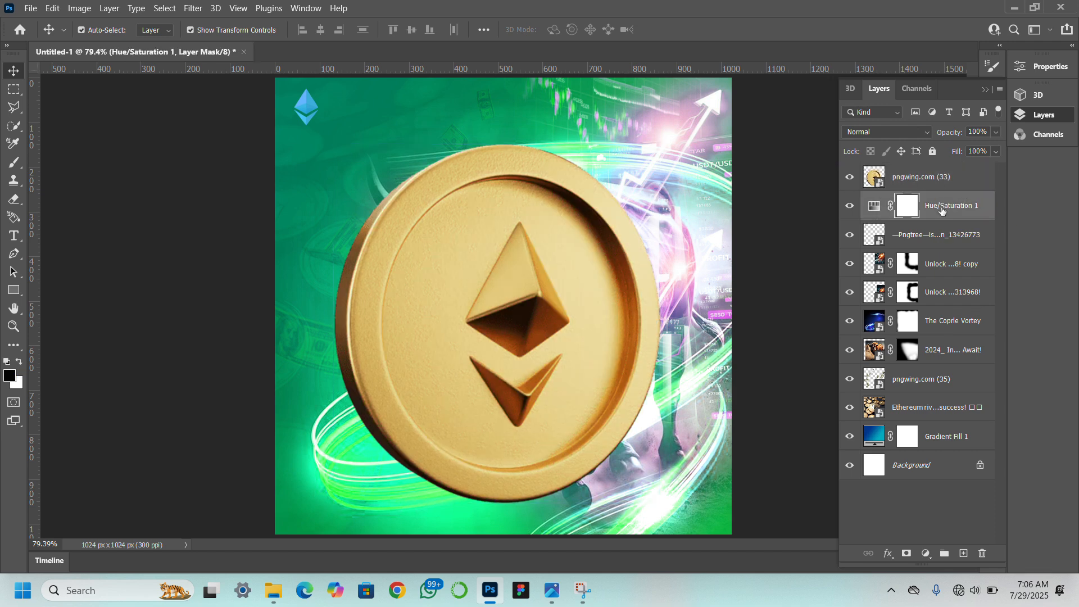
{"action": "right_click", "coordinate": [941, 208]}
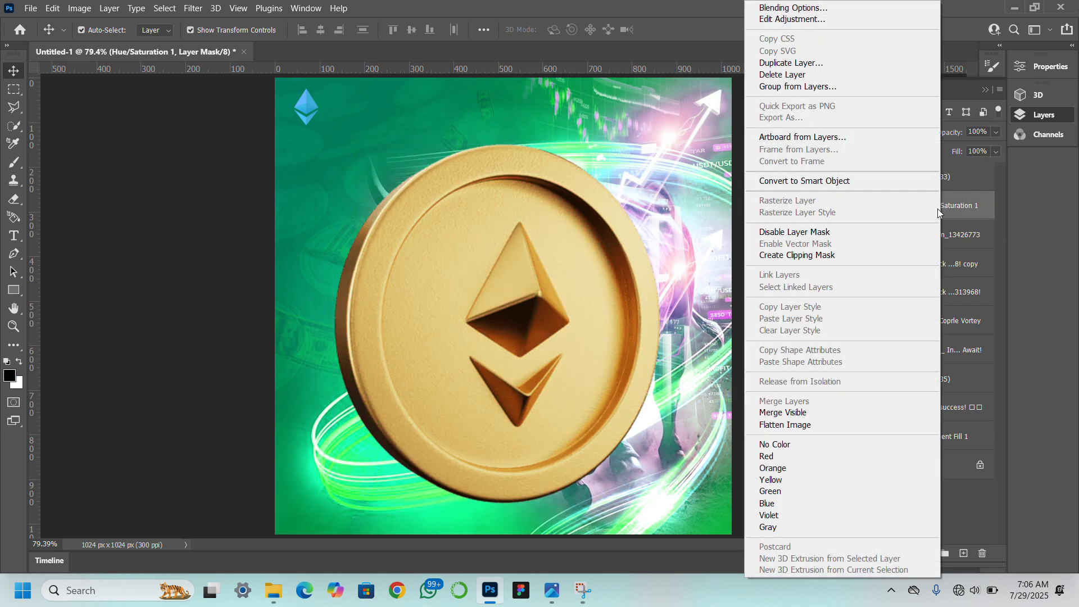
{"action": "left_click", "coordinate": [782, 256]}
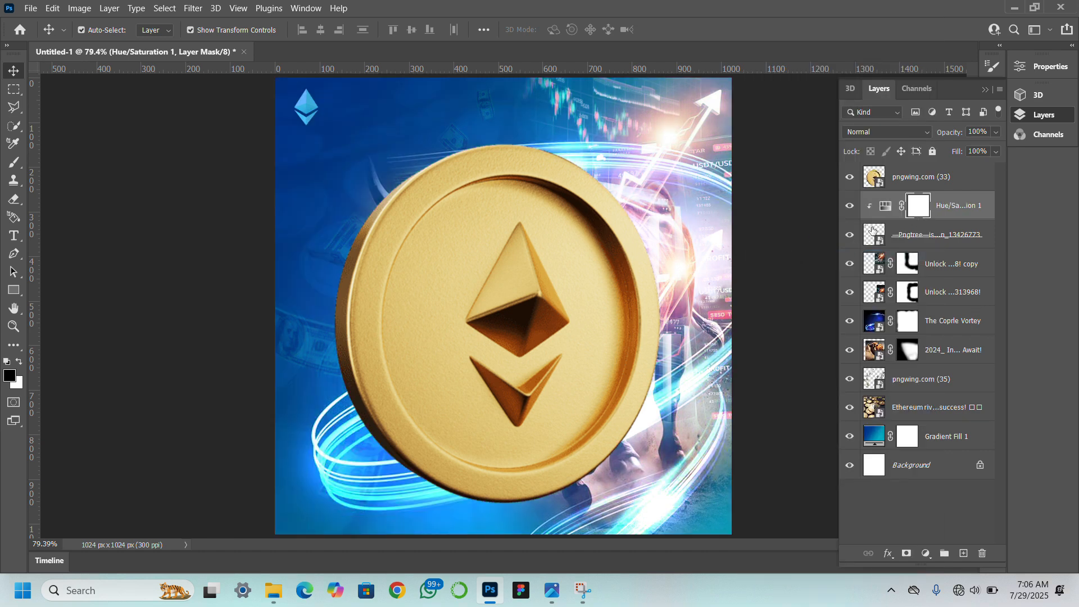
{"action": "left_click", "coordinate": [849, 178]}
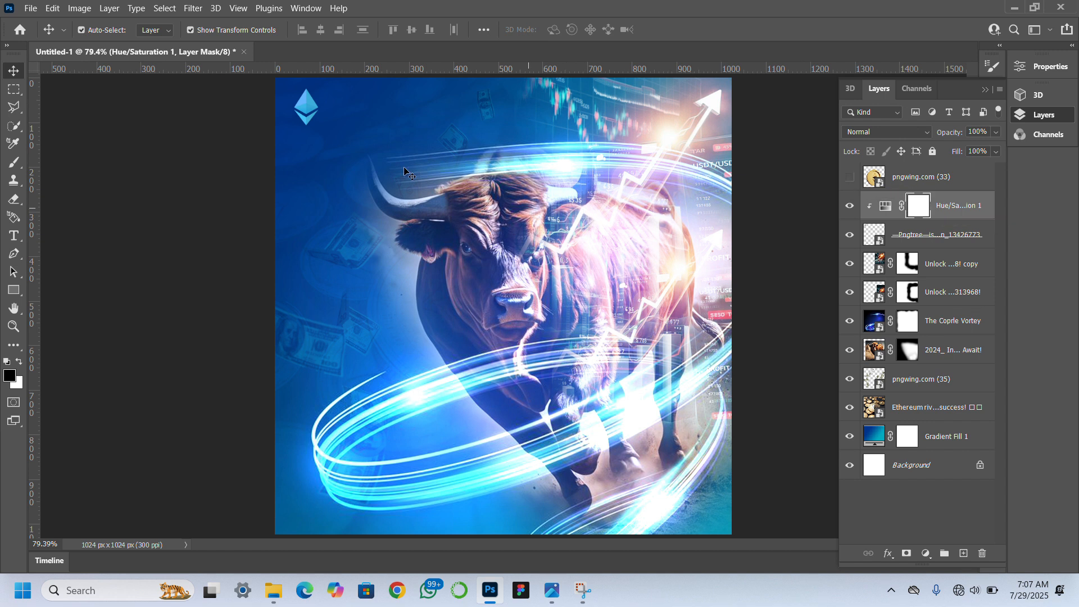
Move the Ethereum logo slightly right and up within the canvas's upper-left corner, then deselect it.
{"action": "left_click", "coordinate": [313, 116]}
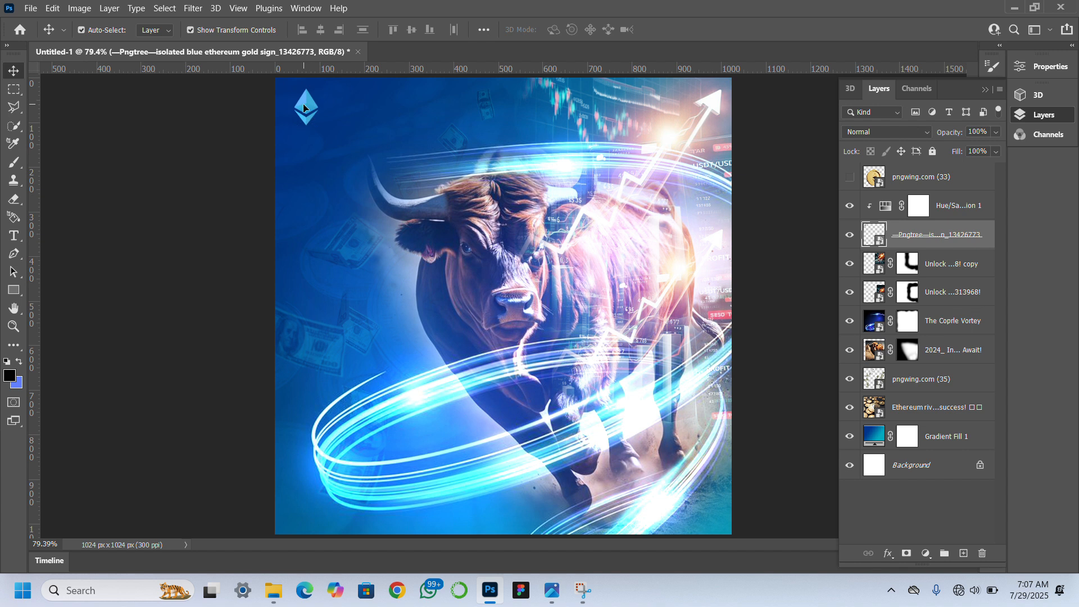
{"action": "key", "text": "Right"}
{"action": "key", "text": "Right"}
{"action": "key", "text": "Right"}
{"action": "key", "text": "Right"}
{"action": "key", "text": "Right"}
{"action": "key", "text": "Right"}
{"action": "key", "text": "Right"}
{"action": "key", "text": "Right"}
{"action": "key", "text": "Right"}
{"action": "key", "text": "Right"}
{"action": "key", "text": "Right"}
{"action": "key", "text": "Right"}
{"action": "key", "text": "Right"}
{"action": "key", "text": "Right"}
{"action": "left_click_drag", "start_coordinate": [312, 106], "coordinate": [326, 100]}
{"action": "left_click", "coordinate": [793, 296]}
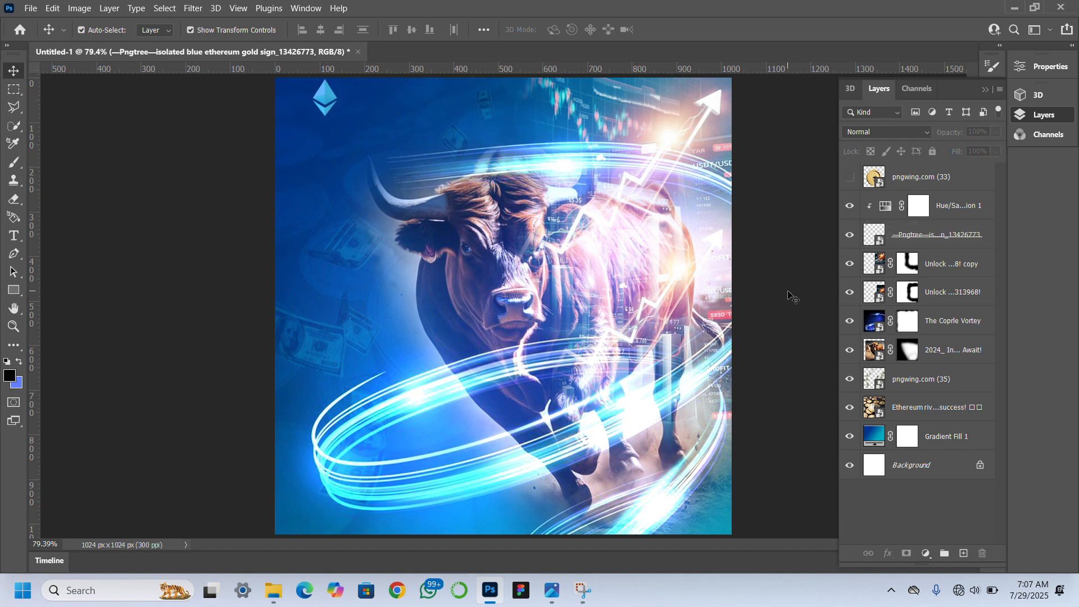
{"action": "left_click", "coordinate": [324, 106]}
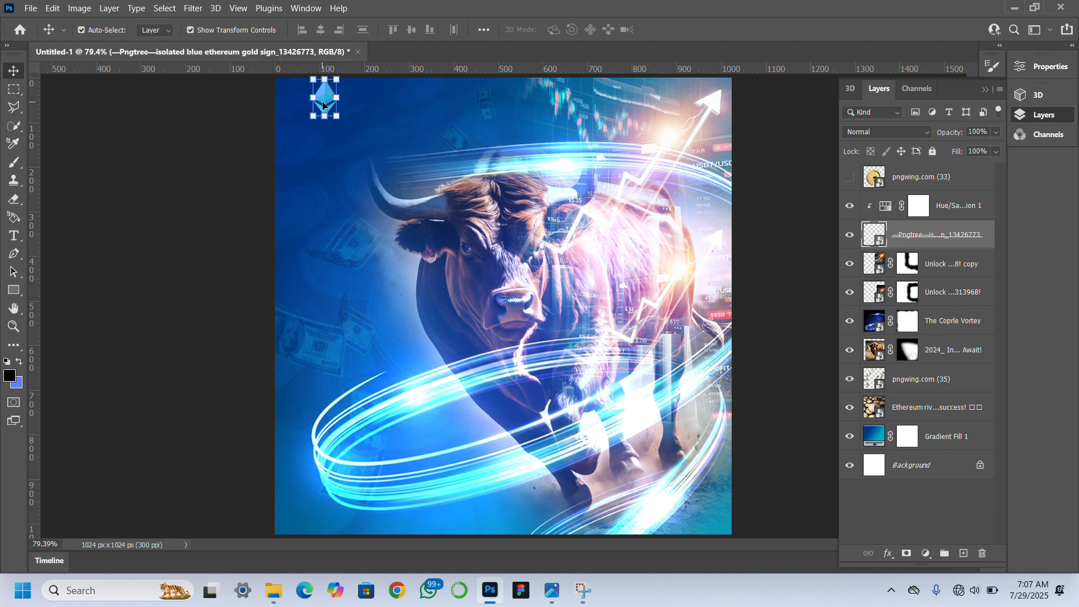
{"action": "left_click_drag", "start_coordinate": [323, 102], "coordinate": [323, 105]}
{"action": "left_click", "coordinate": [104, 310]}
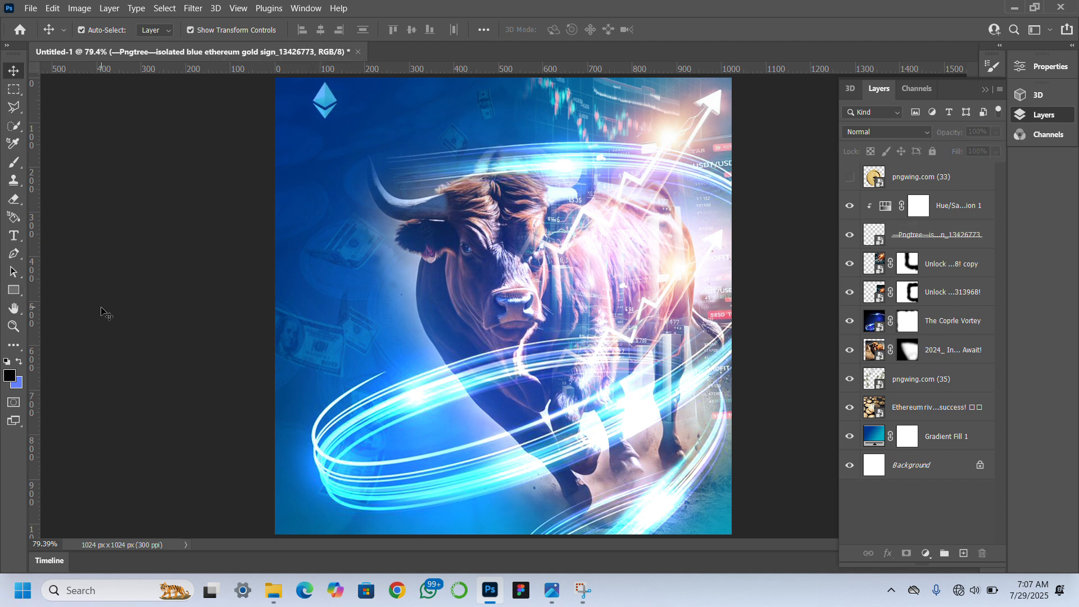
Add the horizontal headline "Ride The Bull: Master Ethereum Today!" on three lines below the logo.
{"action": "left_click", "coordinate": [14, 237]}
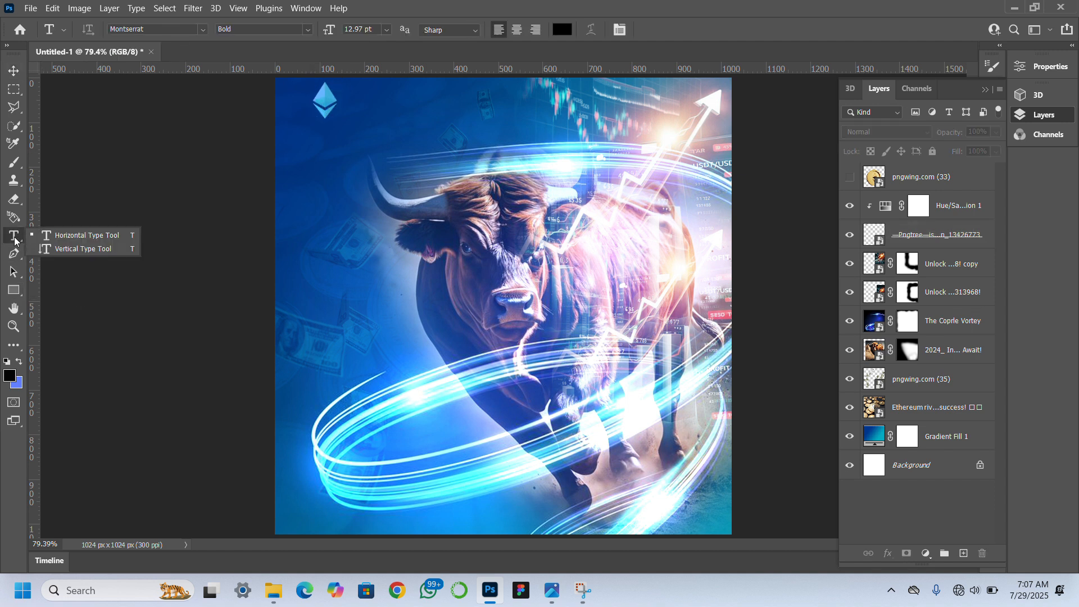
{"action": "left_click", "coordinate": [318, 172]}
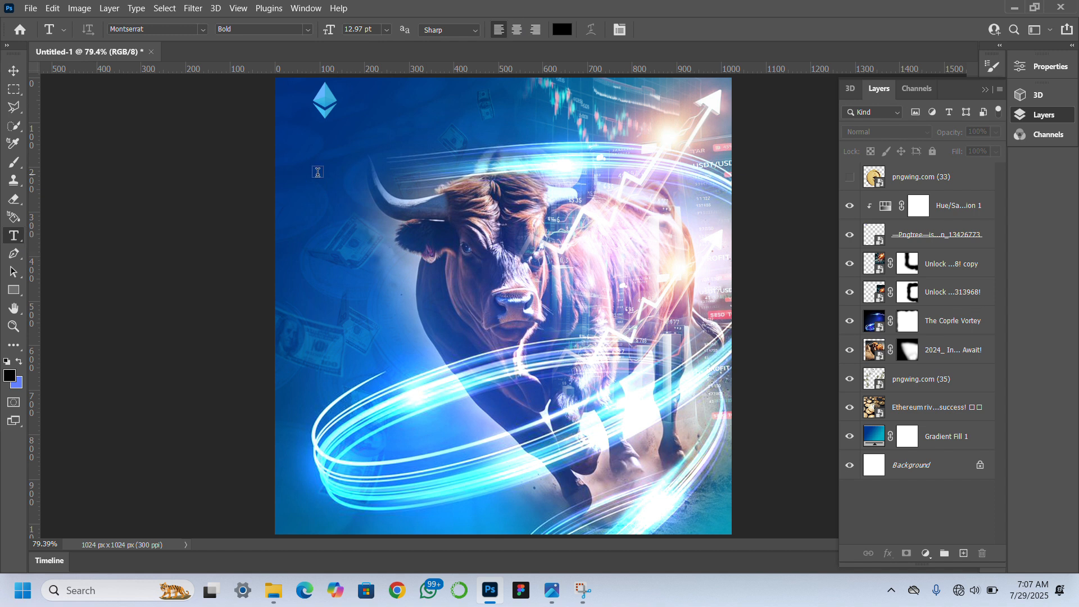
{"action": "left_click", "coordinate": [317, 172]}
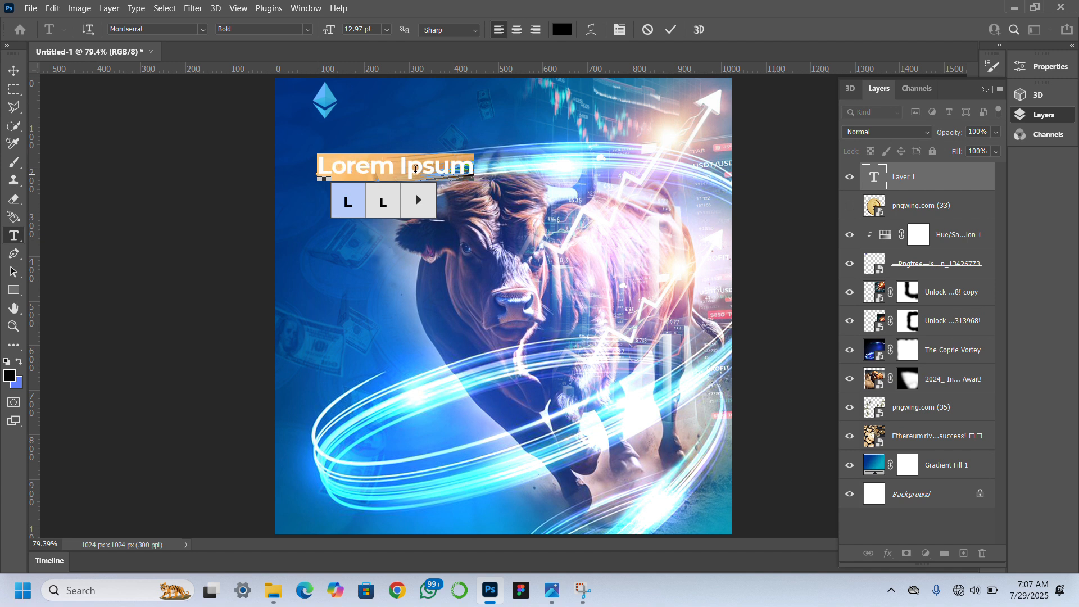
{"action": "key", "text": "BackSpace"}
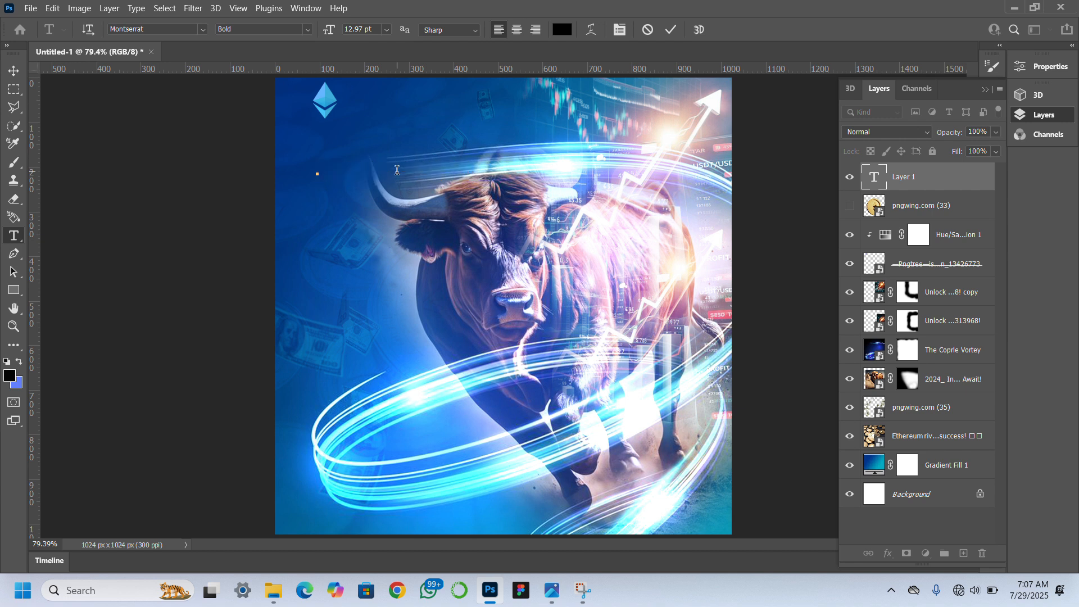
{"action": "type", "text": "Ride"}
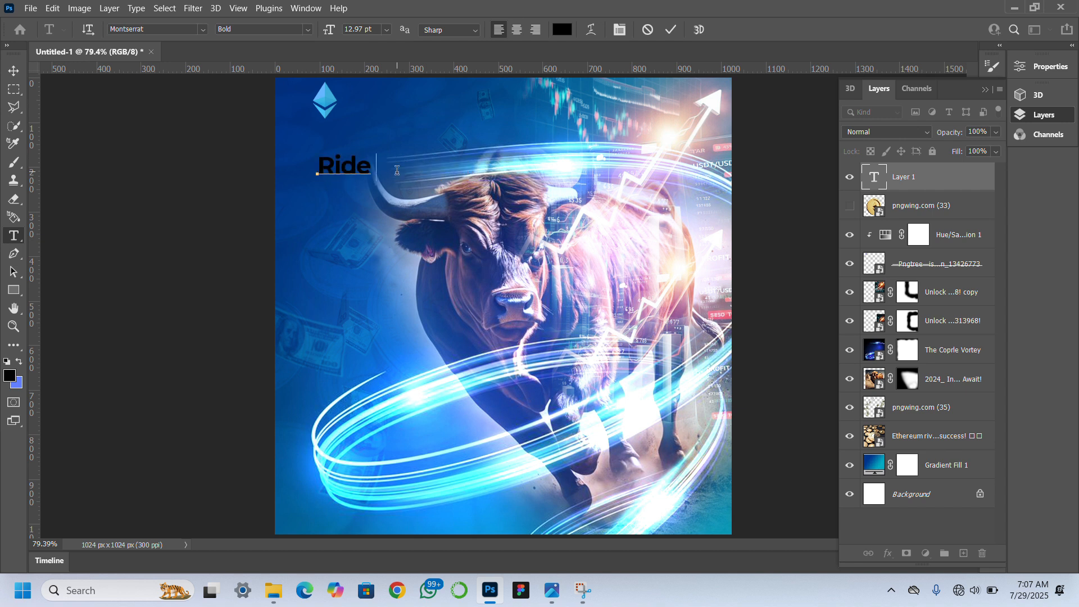
{"action": "type", "text": " The Bull: "}
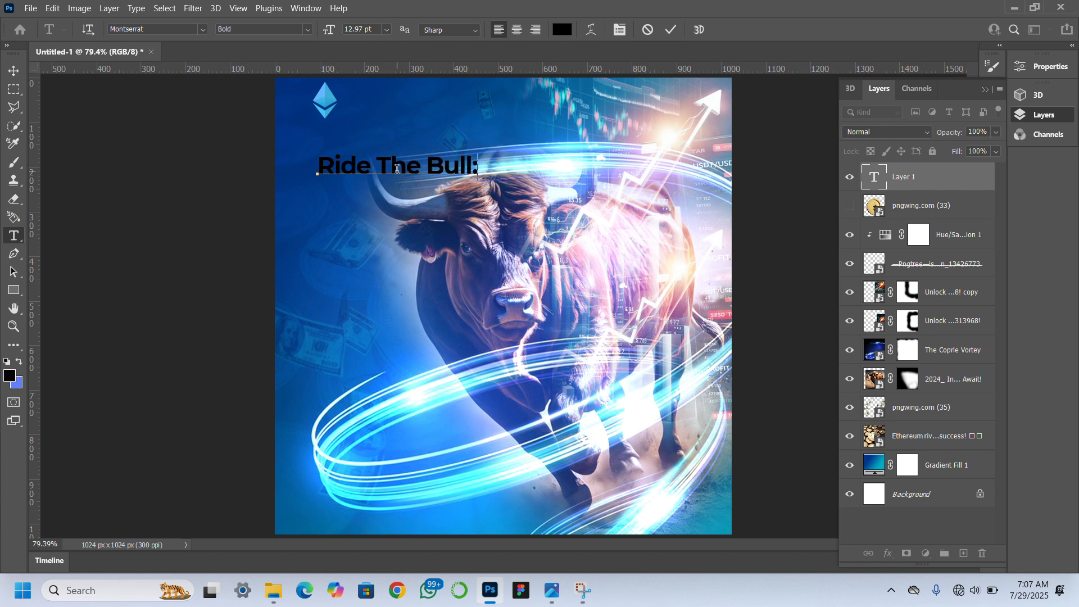
{"action": "type", "text": "Master "}
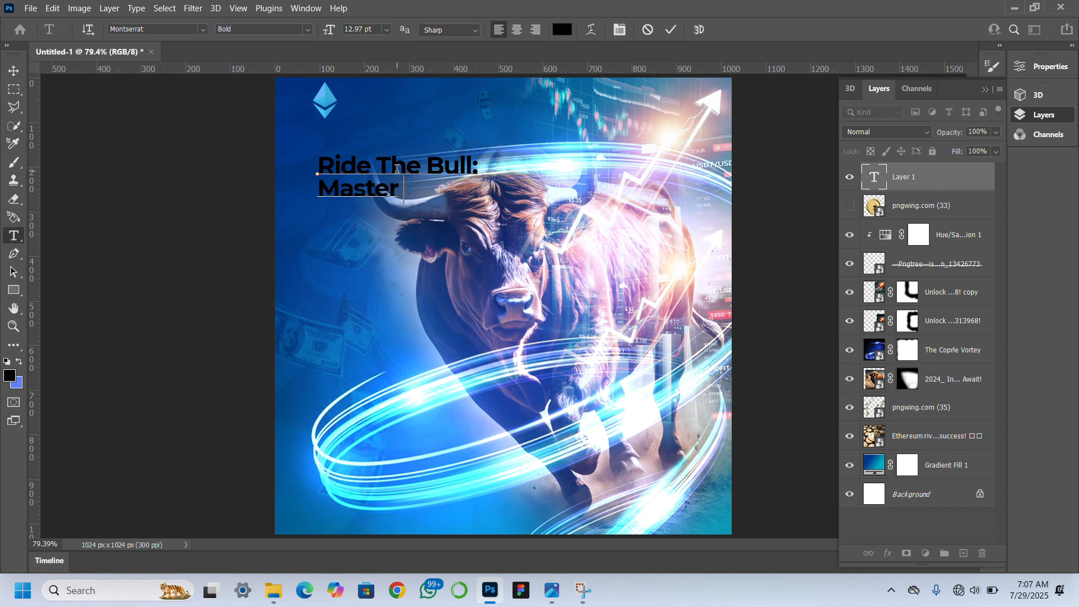
{"action": "type", "text": "Ethere"}
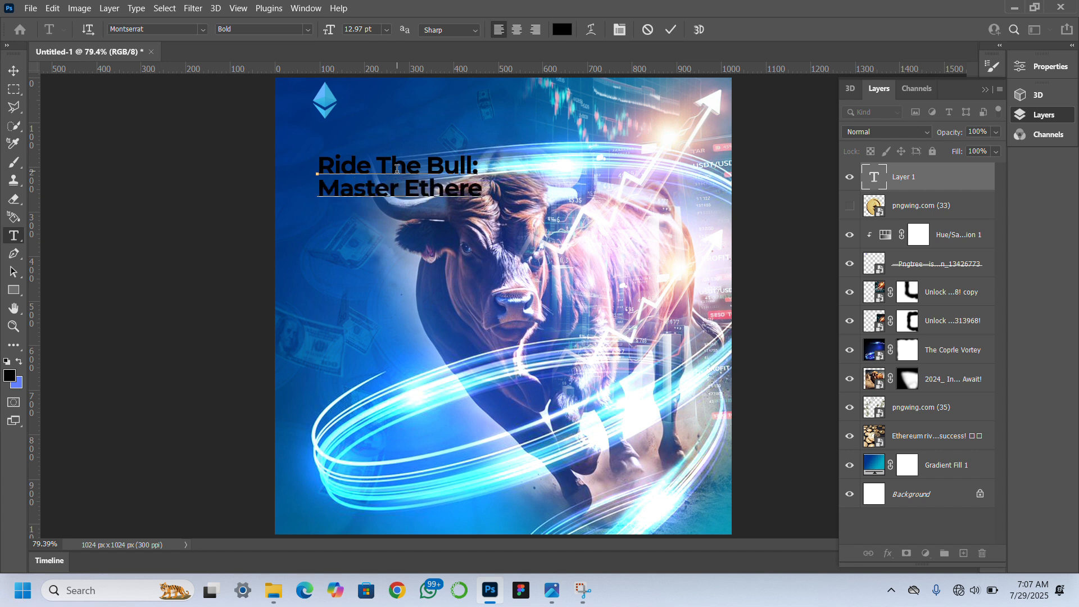
{"action": "type", "text": "um"}
{"action": "key", "text": "Return"}
{"action": "type", "text": "Today"}
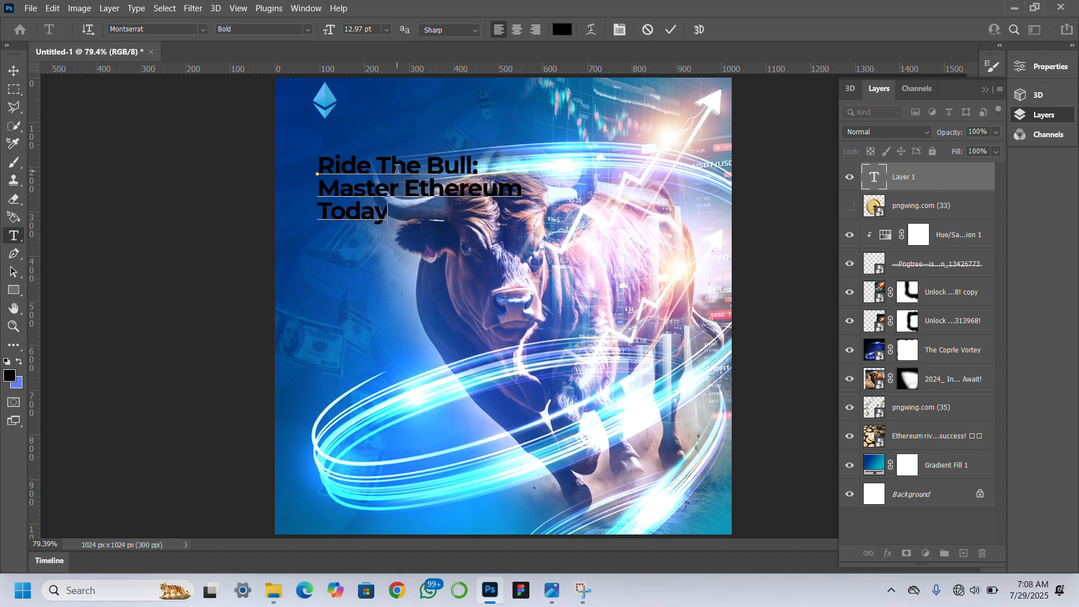
{"action": "type", "text": "!"}
Set the text colour of the whole three-line headline to white, ffffff.
{"action": "left_click_drag", "start_coordinate": [395, 214], "coordinate": [313, 157]}
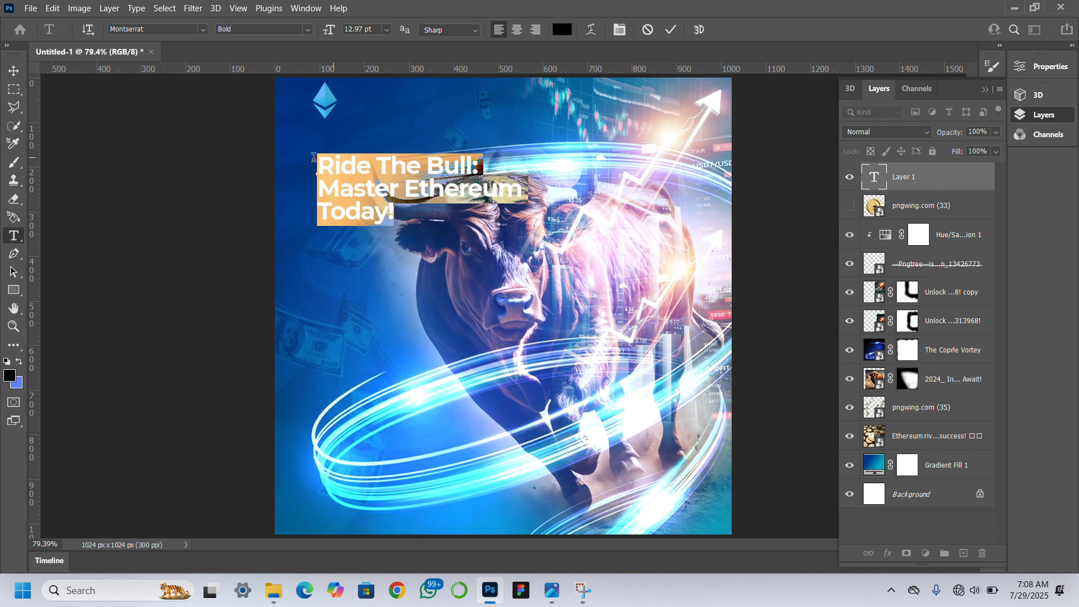
{"action": "left_click", "coordinate": [999, 46]}
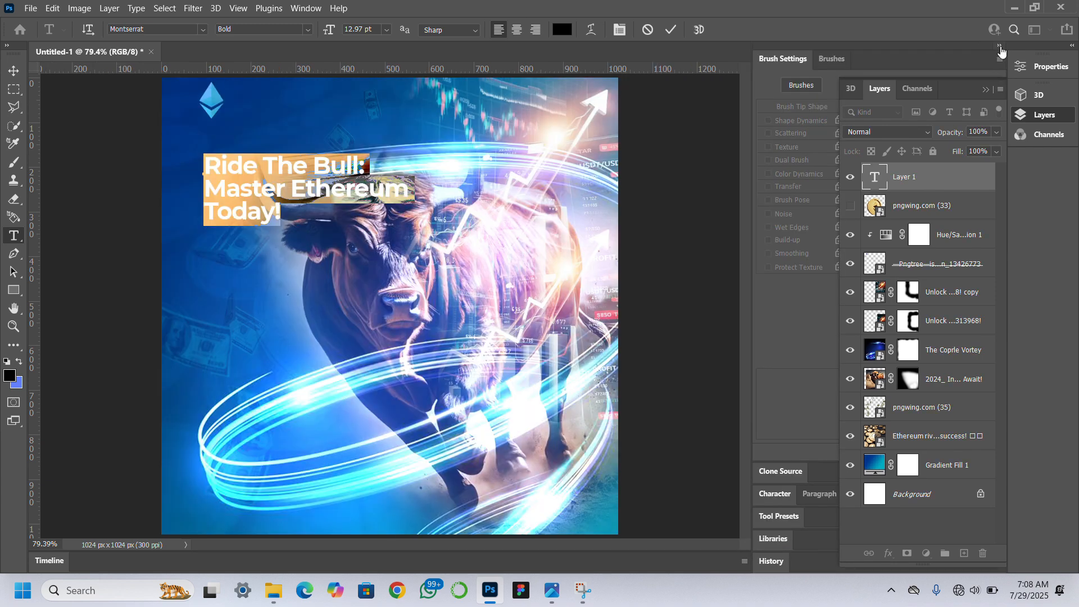
{"action": "left_click", "coordinate": [1000, 46]}
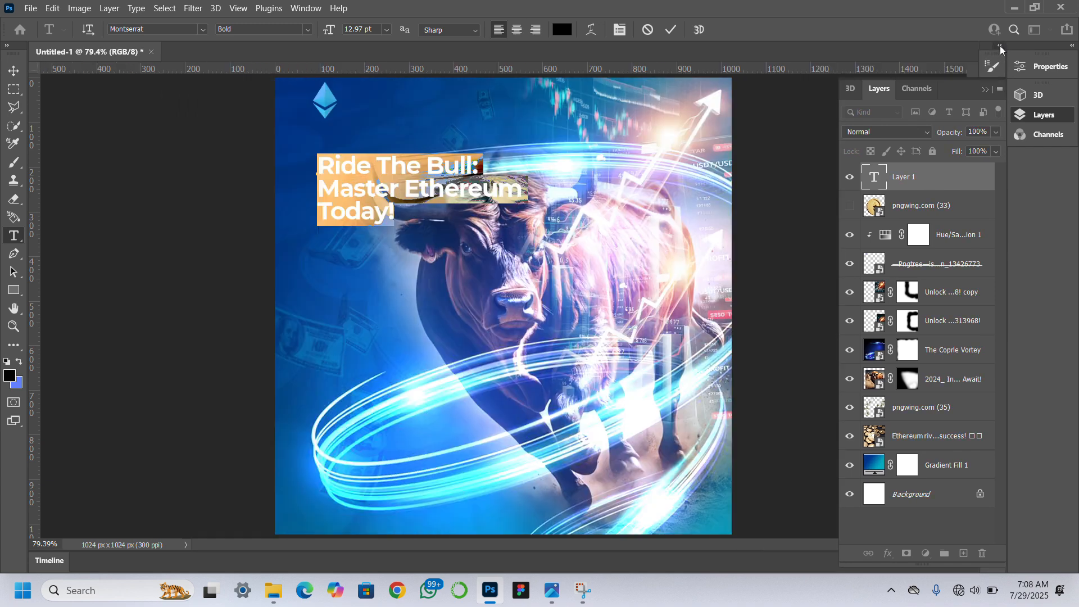
{"action": "left_click", "coordinate": [985, 90]}
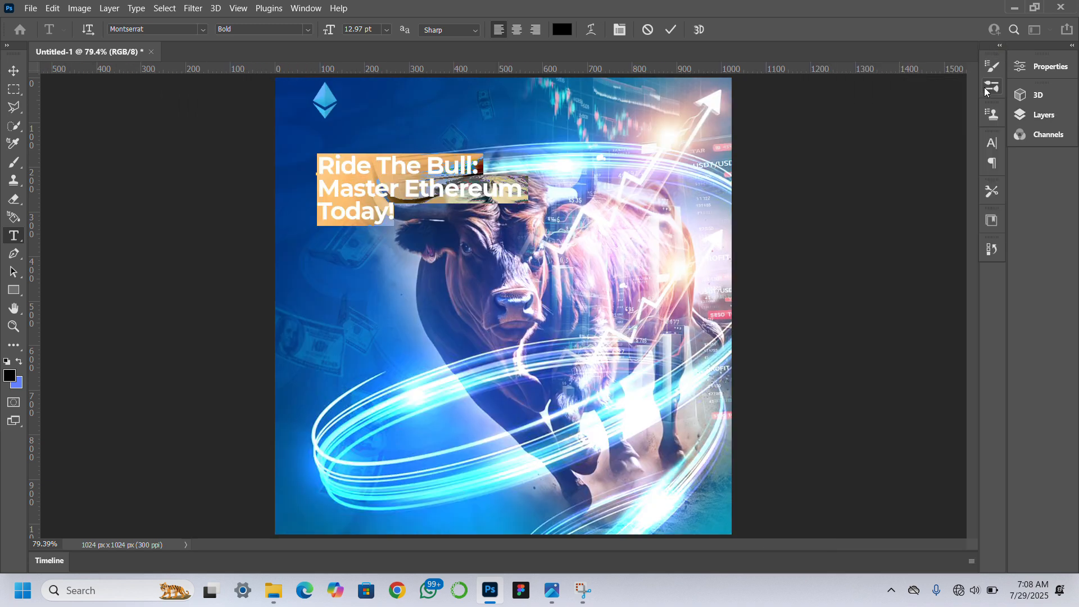
{"action": "left_click", "coordinate": [993, 145]}
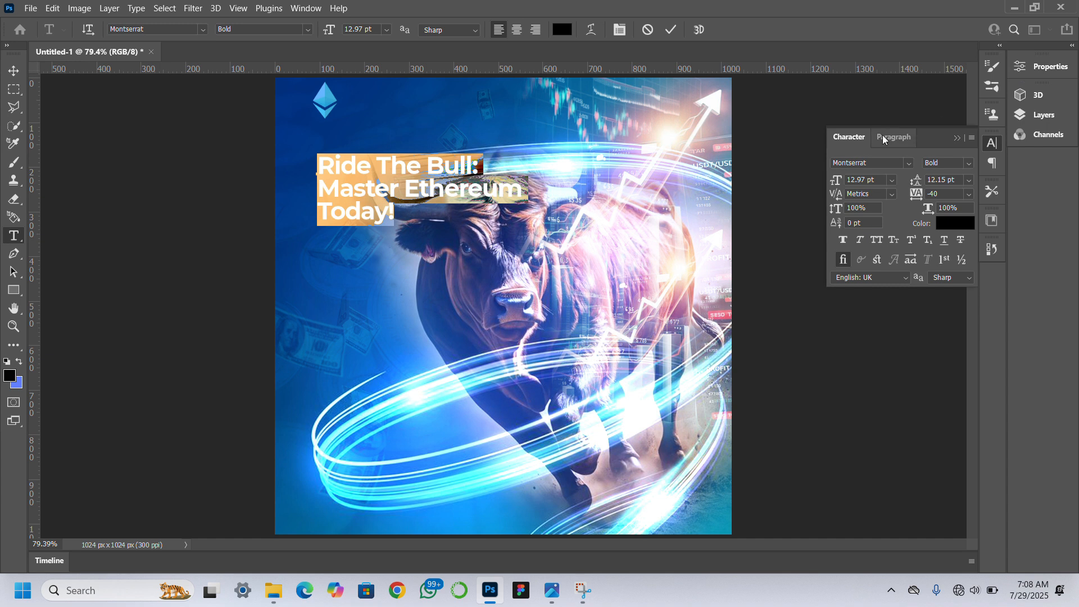
{"action": "left_click", "coordinate": [905, 132]}
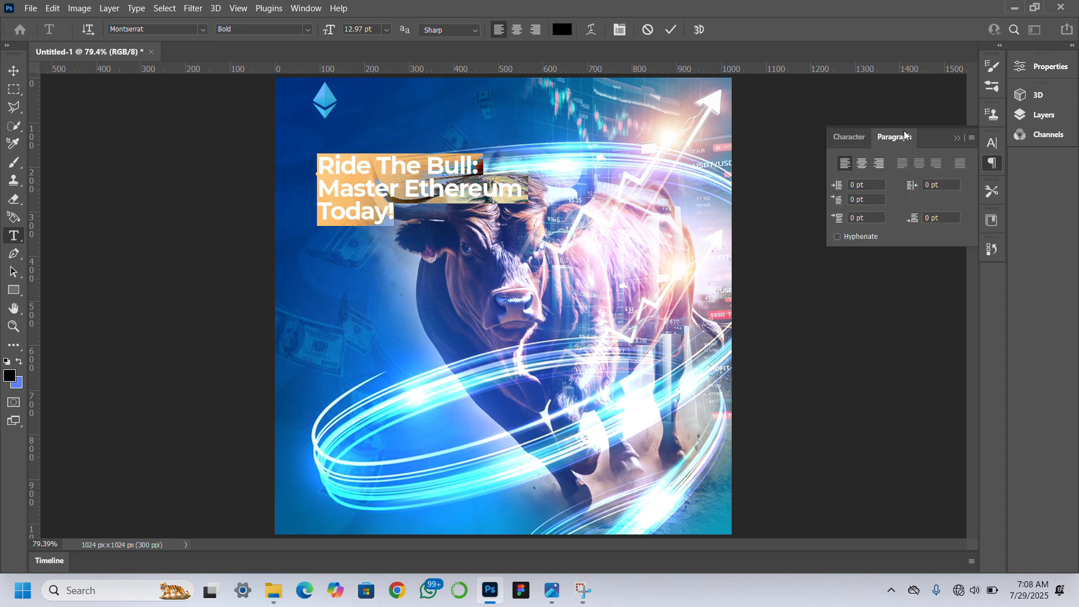
{"action": "left_click", "coordinate": [1041, 73]}
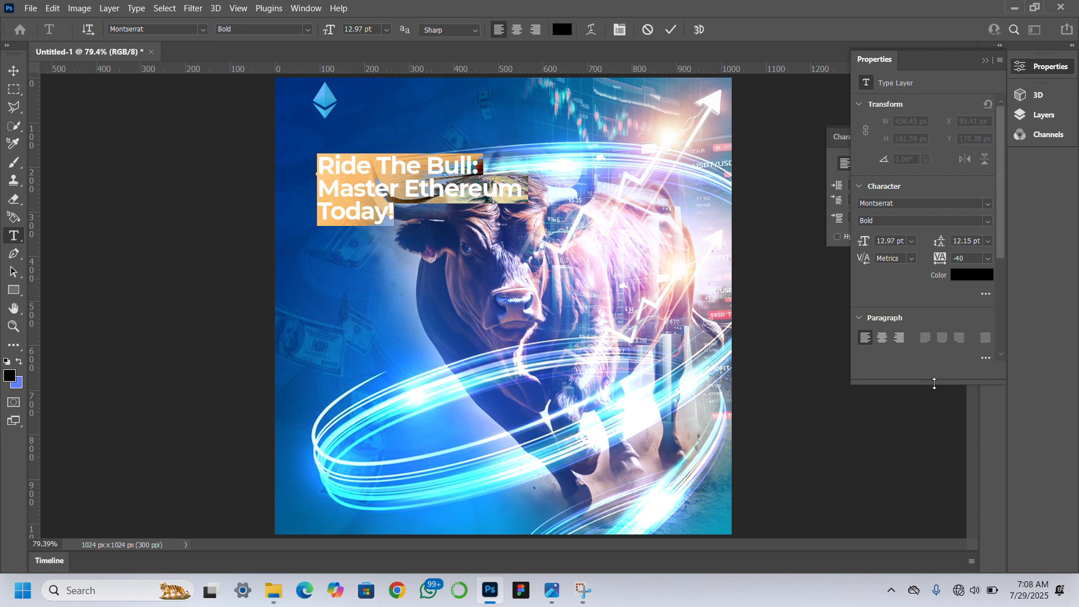
{"action": "left_click_drag", "start_coordinate": [935, 384], "coordinate": [944, 568]}
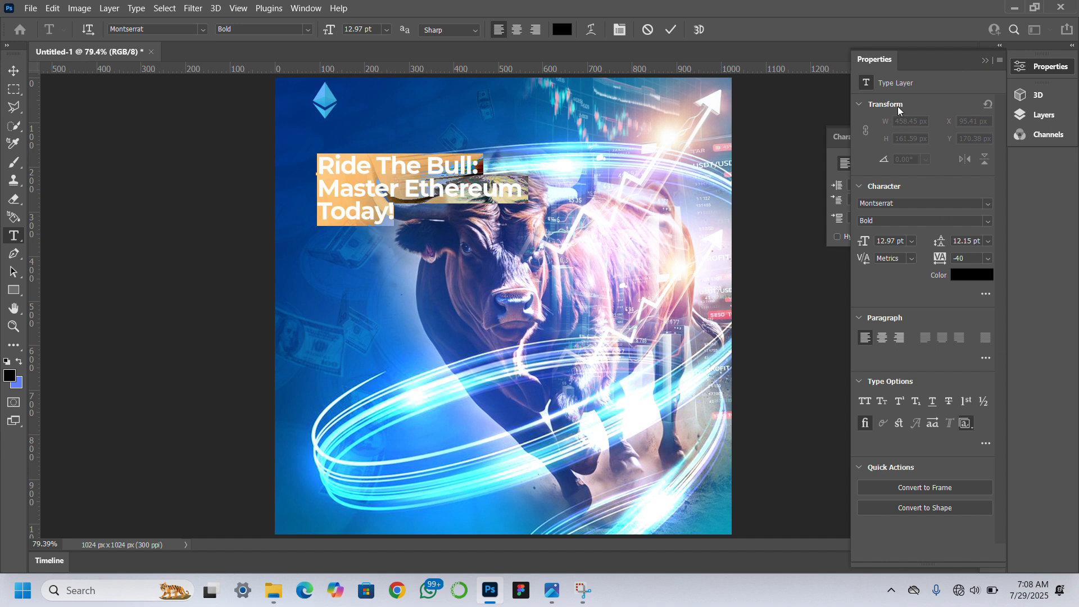
{"action": "left_click", "coordinate": [975, 274]}
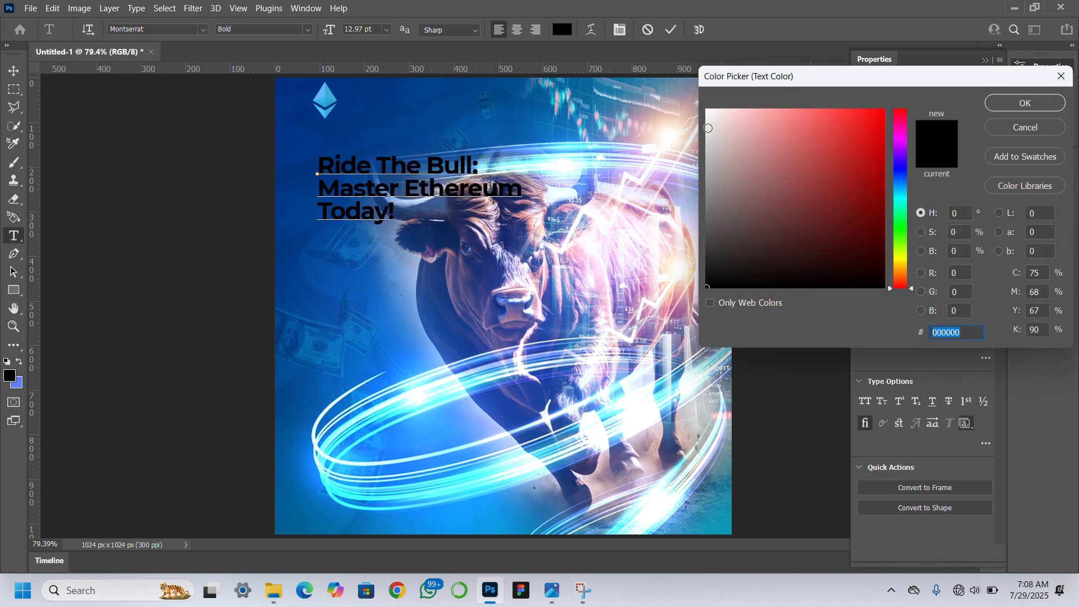
{"action": "left_click_drag", "start_coordinate": [709, 128], "coordinate": [707, 111]}
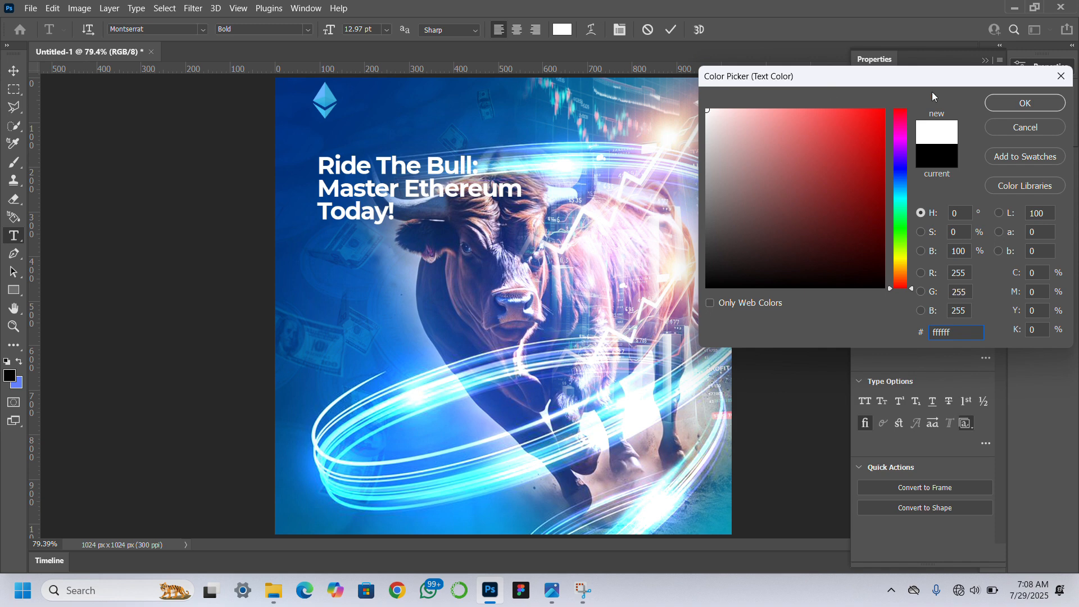
{"action": "left_click", "coordinate": [1003, 104]}
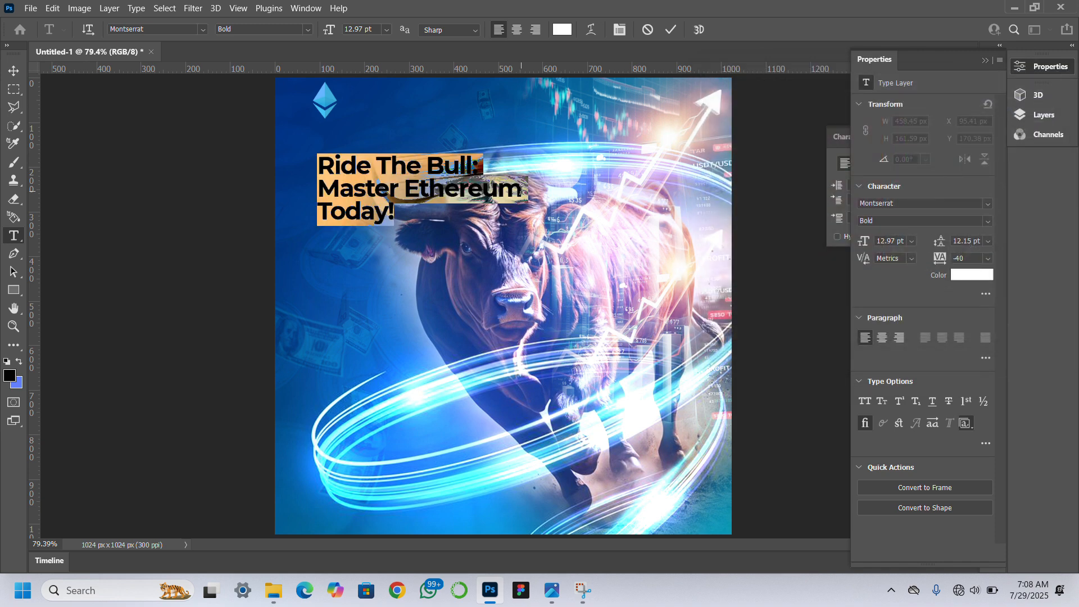
Recolour the headline word "Ride" light blue, 65b6fe, by sampling the colour from the Ethereum logo.
{"action": "left_click", "coordinate": [373, 166]}
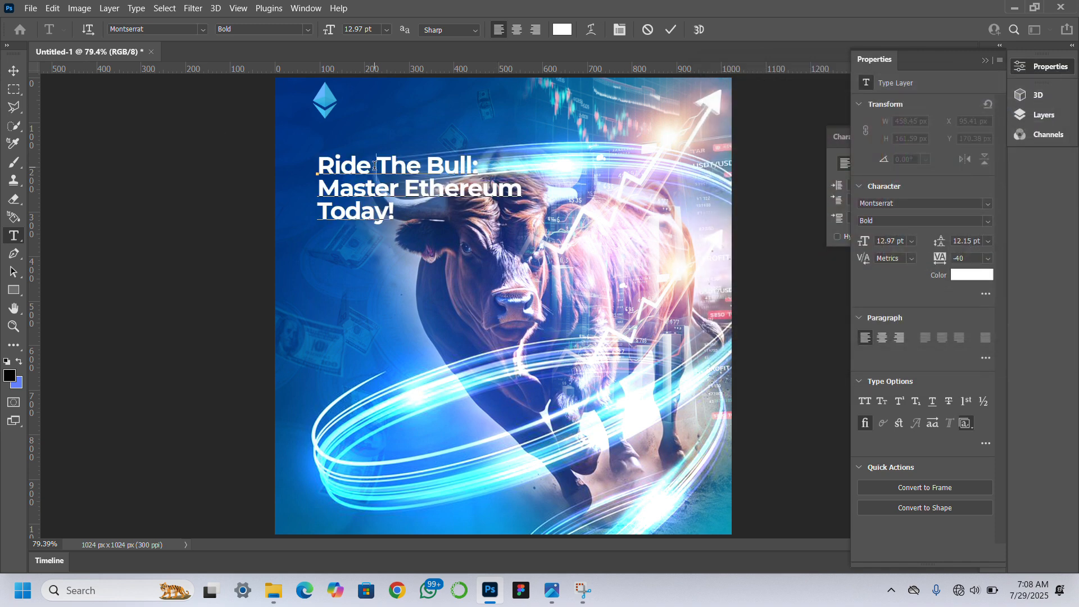
{"action": "double_click", "coordinate": [371, 166]}
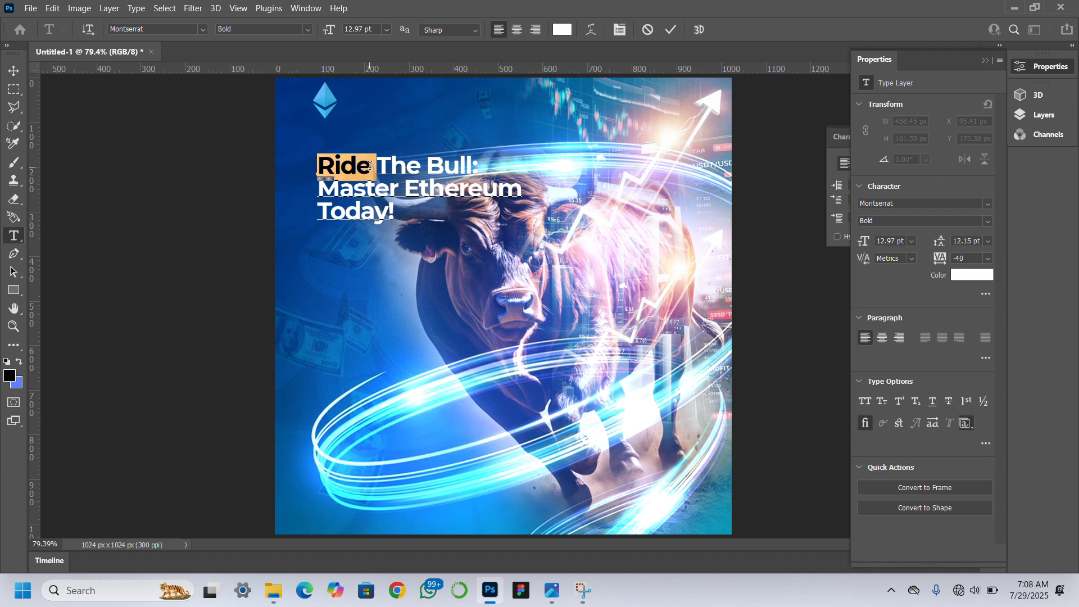
{"action": "left_click", "coordinate": [967, 274]}
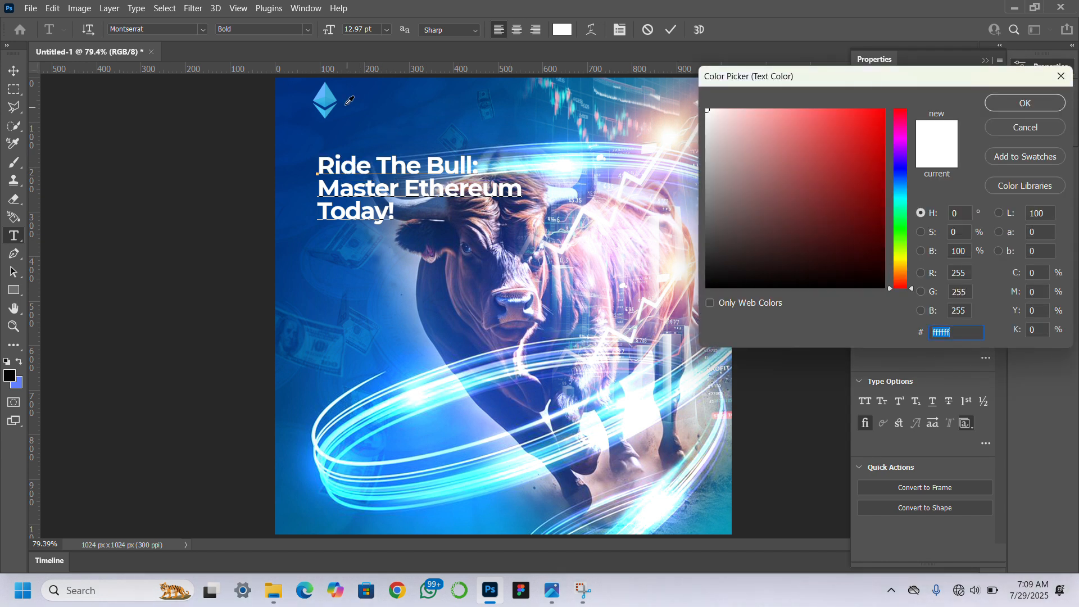
{"action": "left_click", "coordinate": [326, 87]}
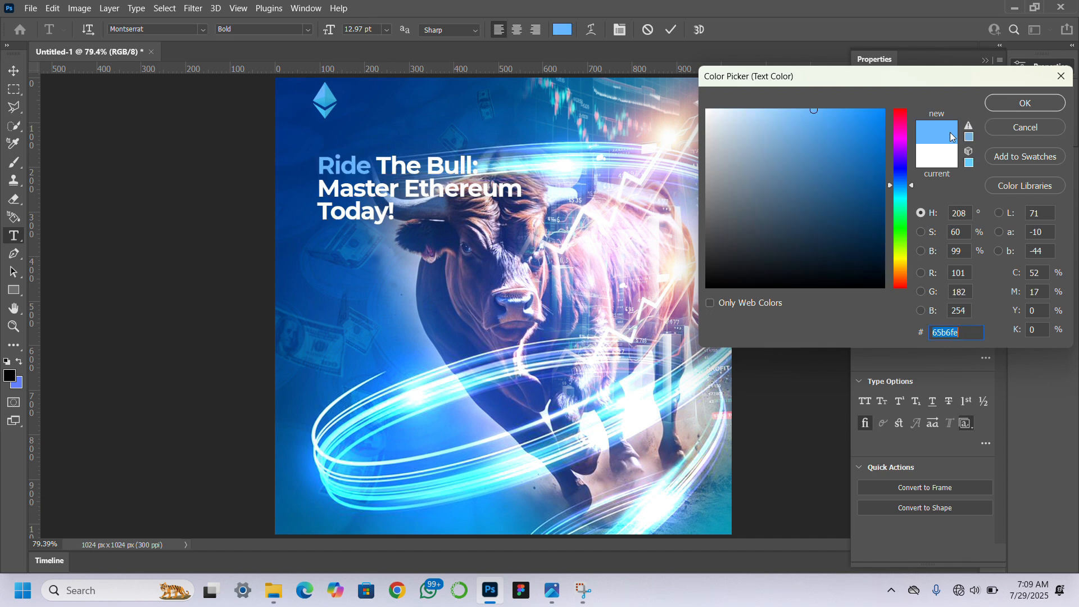
{"action": "left_click", "coordinate": [1018, 103]}
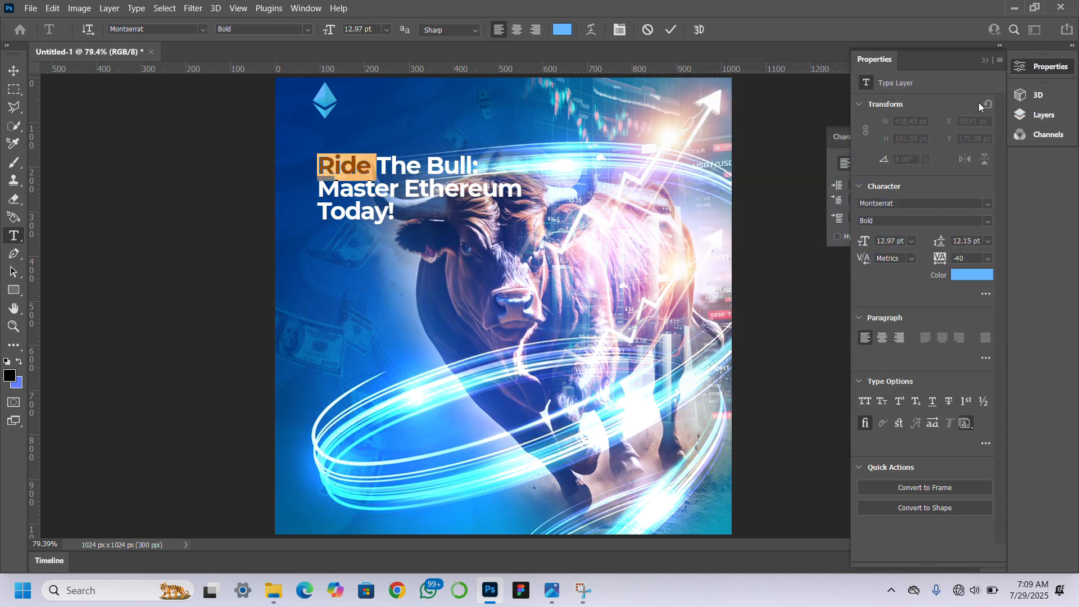
Recolour the headline word "Ethereum" light blue, 65b6fe, by sampling the colour from the Ethereum logo.
{"action": "left_click", "coordinate": [521, 194]}
{"action": "left_click_drag", "start_coordinate": [521, 193], "coordinate": [403, 191]}
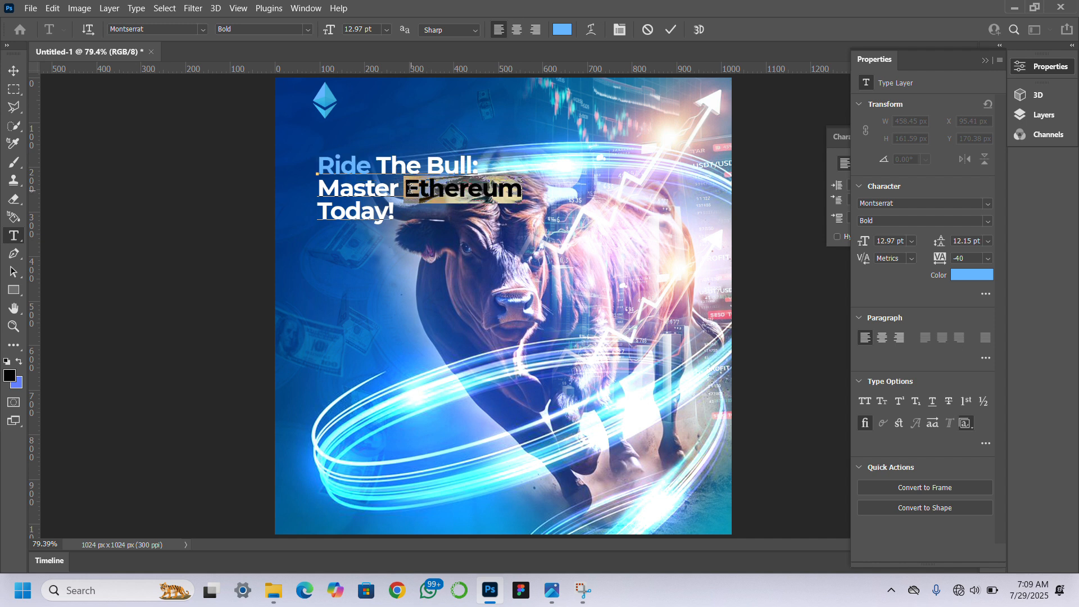
{"action": "left_click", "coordinate": [969, 270]}
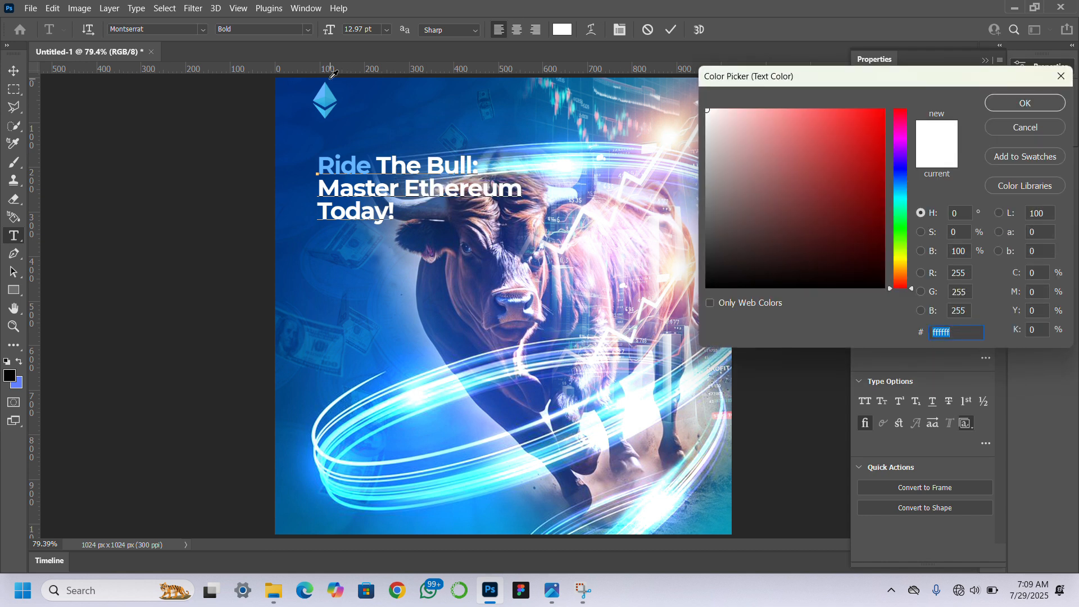
{"action": "left_click", "coordinate": [326, 87]}
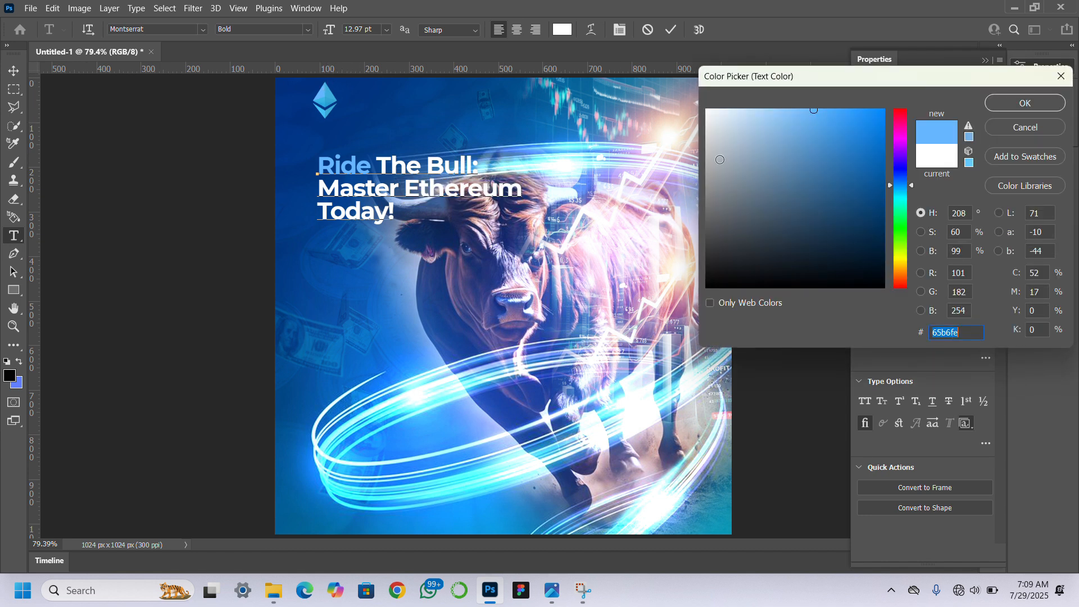
{"action": "left_click", "coordinate": [1022, 106]}
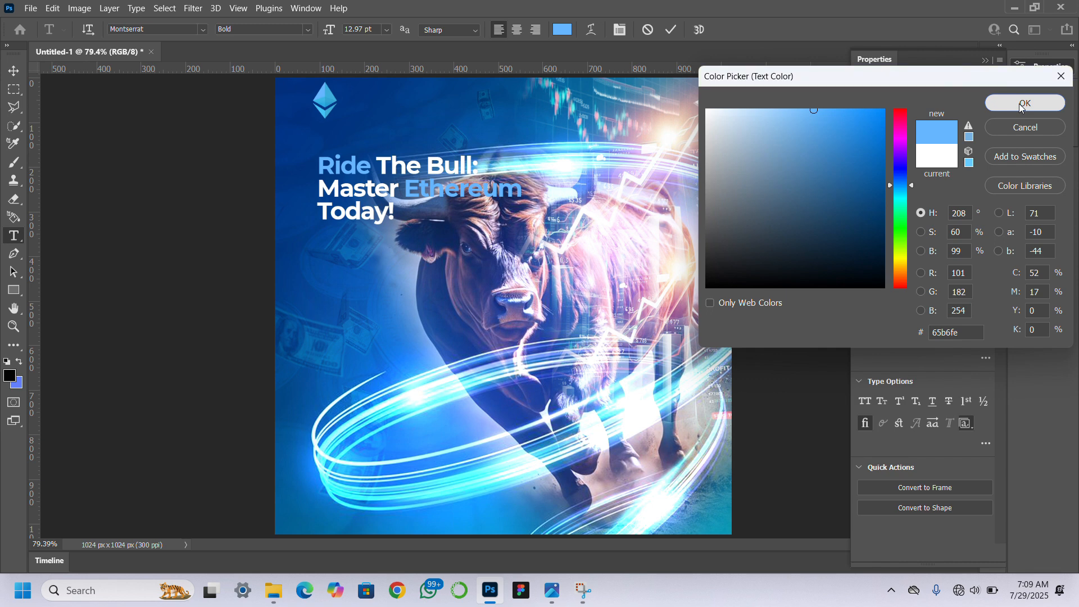
{"action": "left_click", "coordinate": [8, 70]}
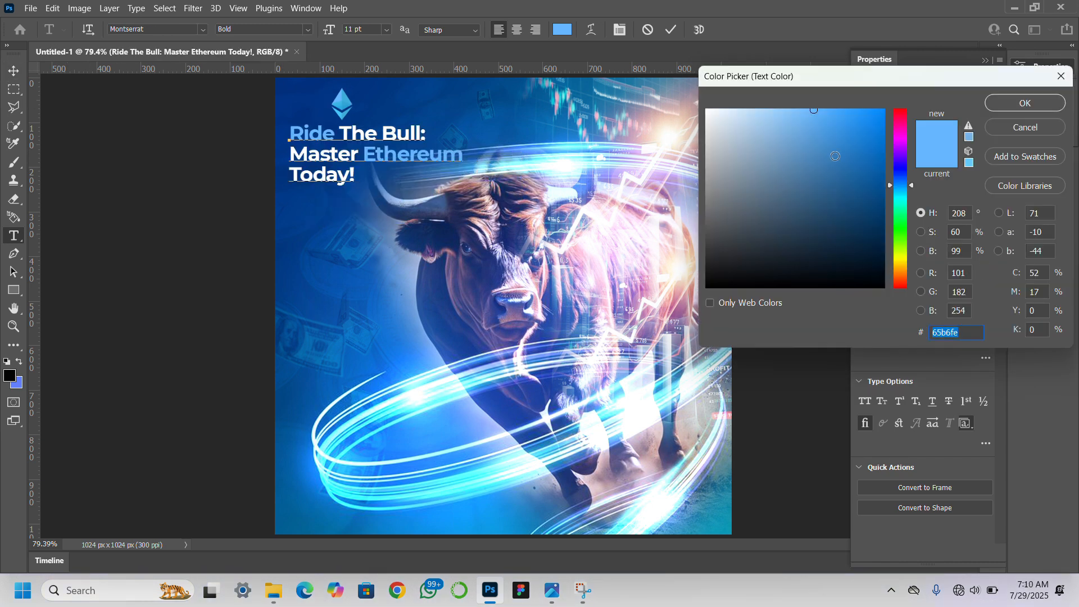
Change the headline word "Ride" to a brighter cyan-blue, 25bfff, starting from a colour sampled from the Ethereum logo.
{"action": "left_click", "coordinate": [349, 100]}
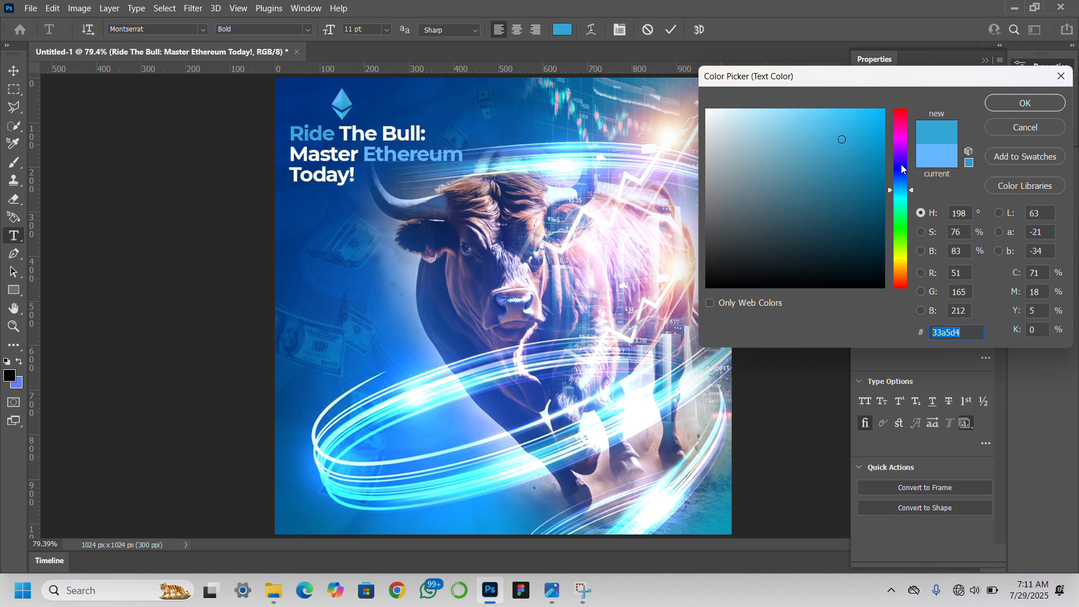
{"action": "left_click", "coordinate": [858, 109]}
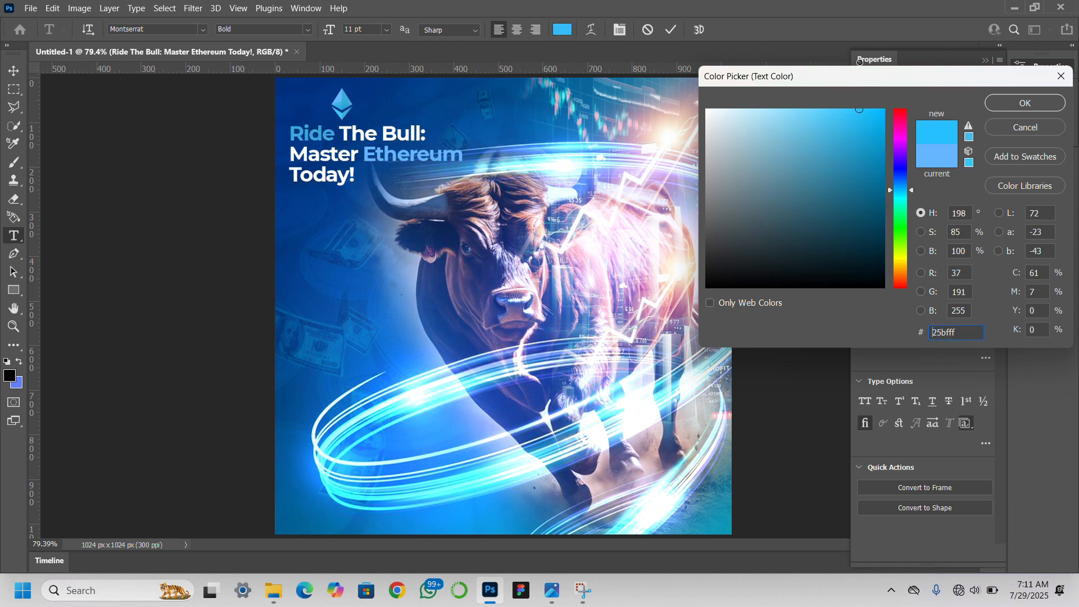
{"action": "left_click", "coordinate": [1026, 103]}
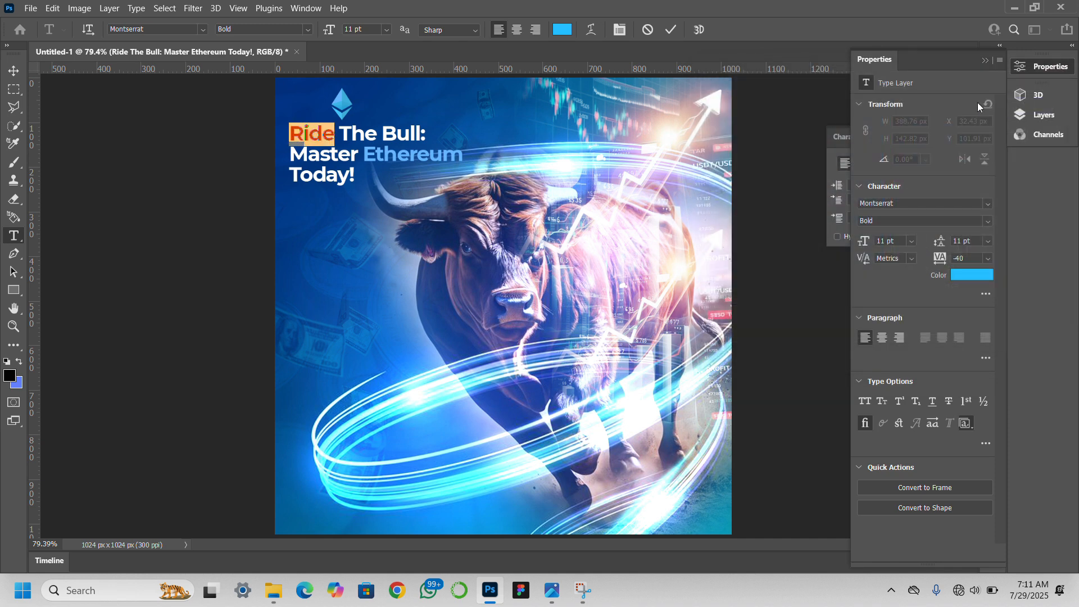
Match the headline word "Ethereum" to "Ride" by sampling its blue, 26c0ff, and commit the text edit.
{"action": "left_click", "coordinate": [463, 156]}
{"action": "left_click_drag", "start_coordinate": [462, 155], "coordinate": [366, 159]}
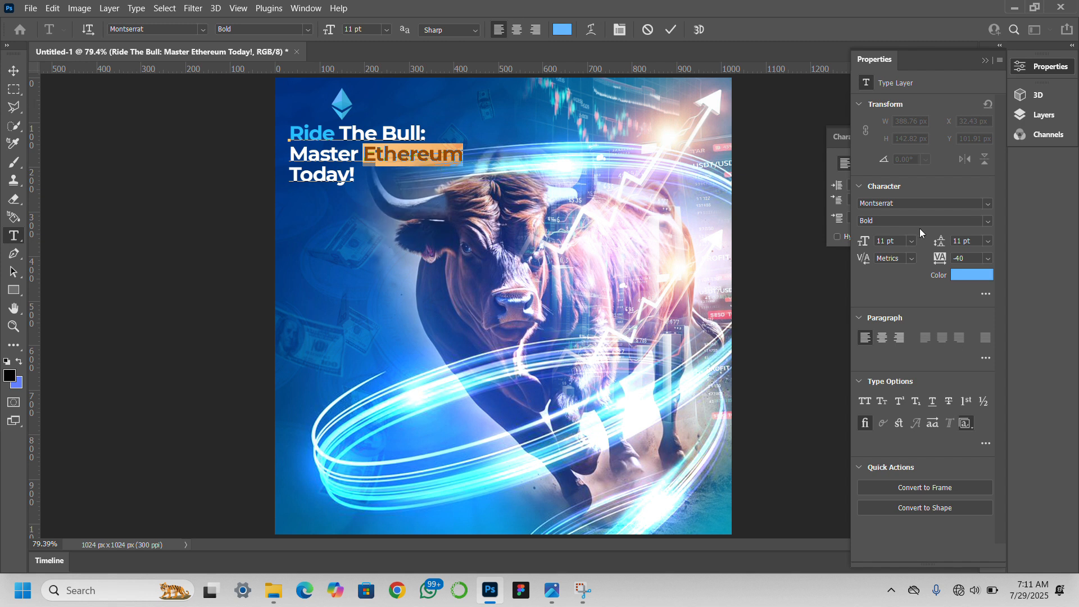
{"action": "left_click", "coordinate": [969, 273]}
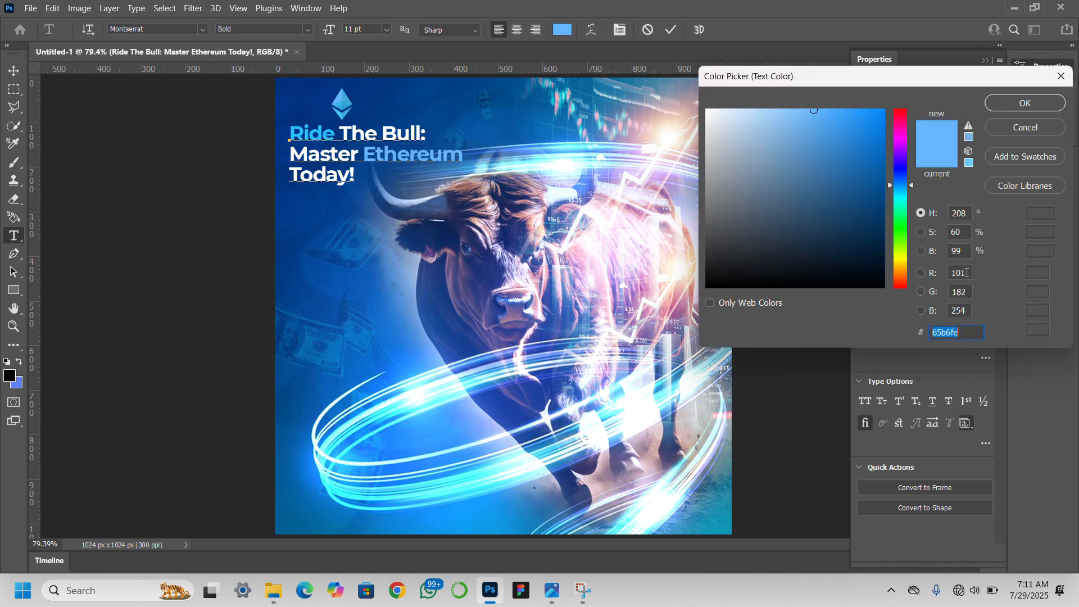
{"action": "left_click", "coordinate": [324, 123]}
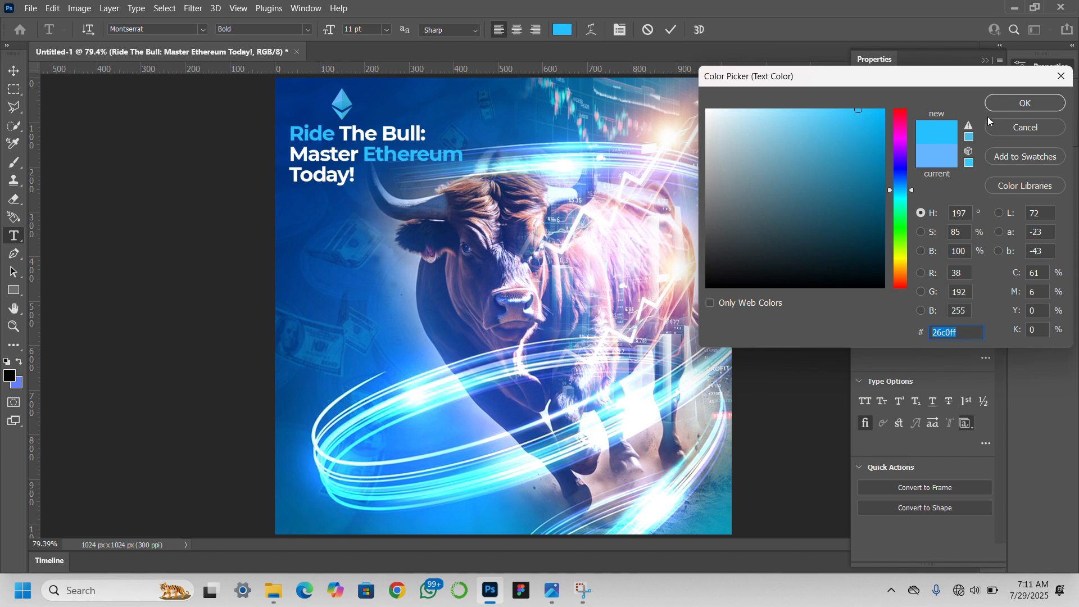
{"action": "left_click", "coordinate": [1002, 103]}
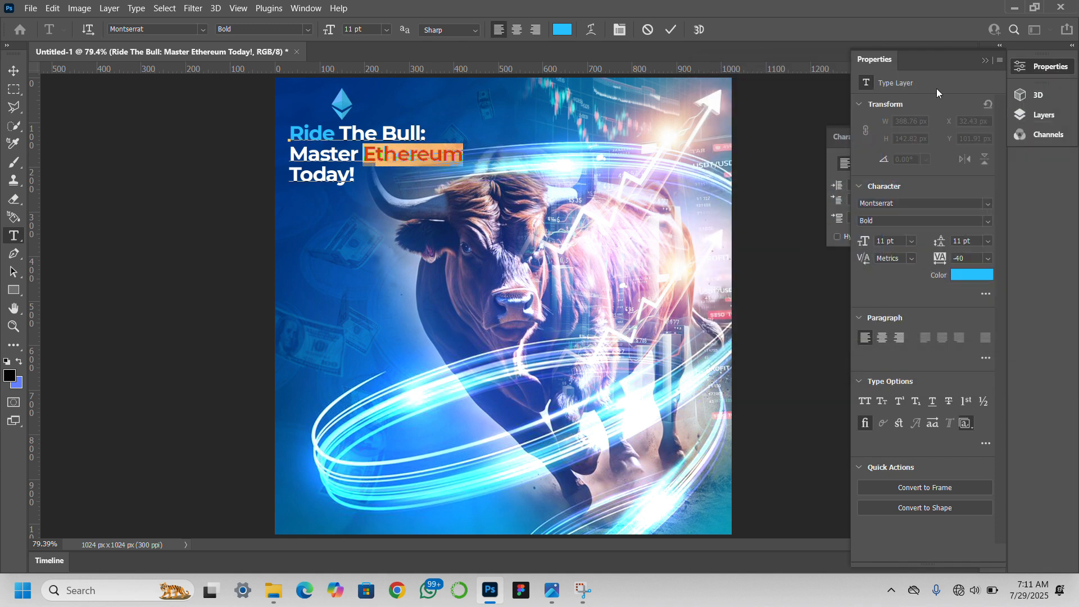
{"action": "left_click", "coordinate": [13, 70]}
{"action": "left_click", "coordinate": [163, 266]}
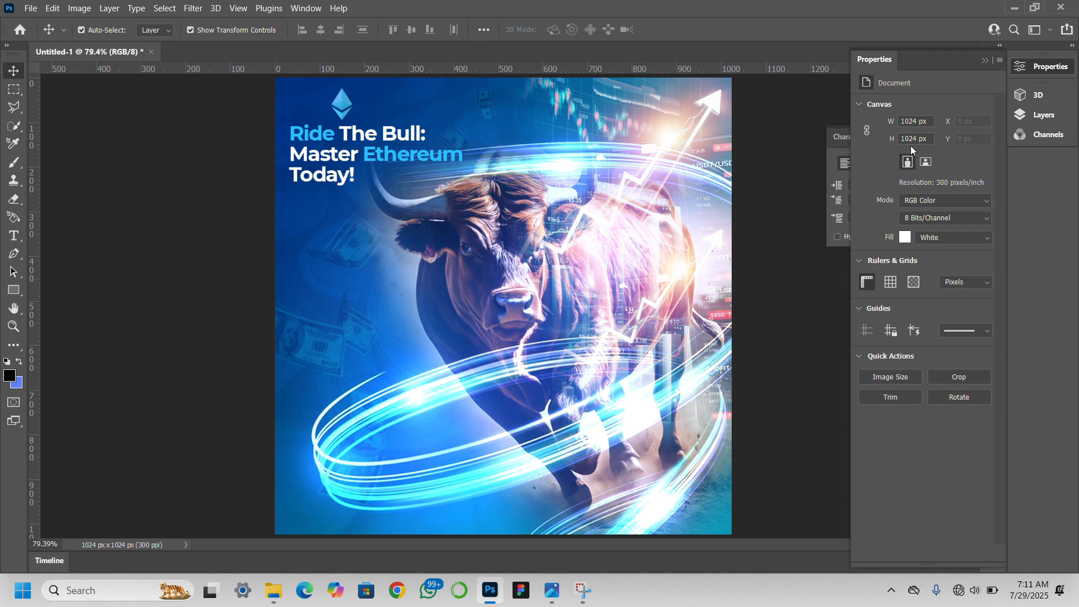
Show the hidden gold coin layer, pngwing.com (33), and scale it down into the canvas's lower-left corner, partly beyond the edge.
{"action": "left_click", "coordinate": [986, 60]}
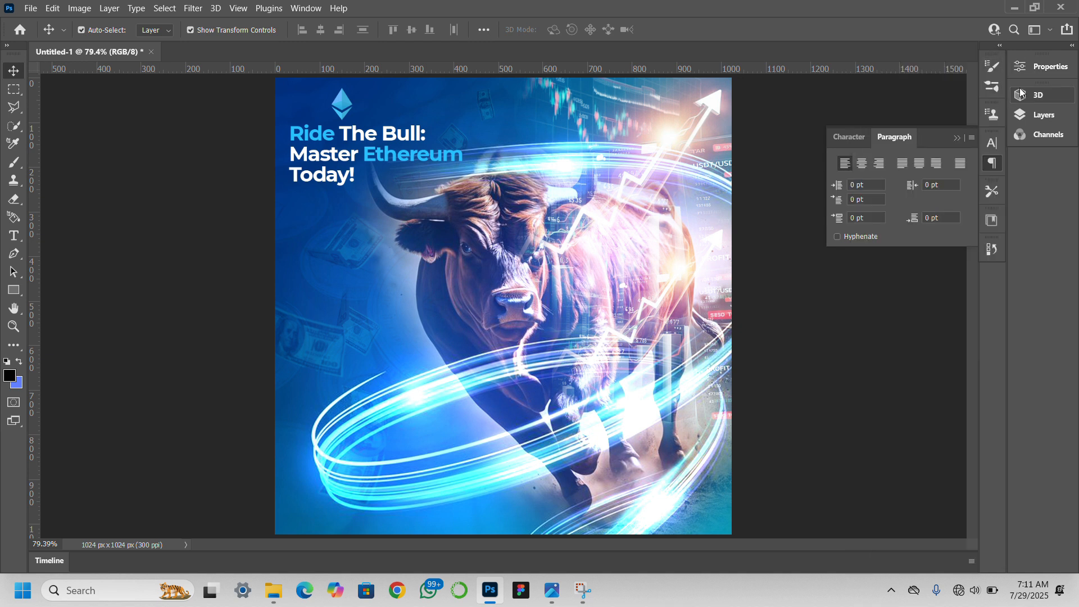
{"action": "left_click", "coordinate": [957, 139]}
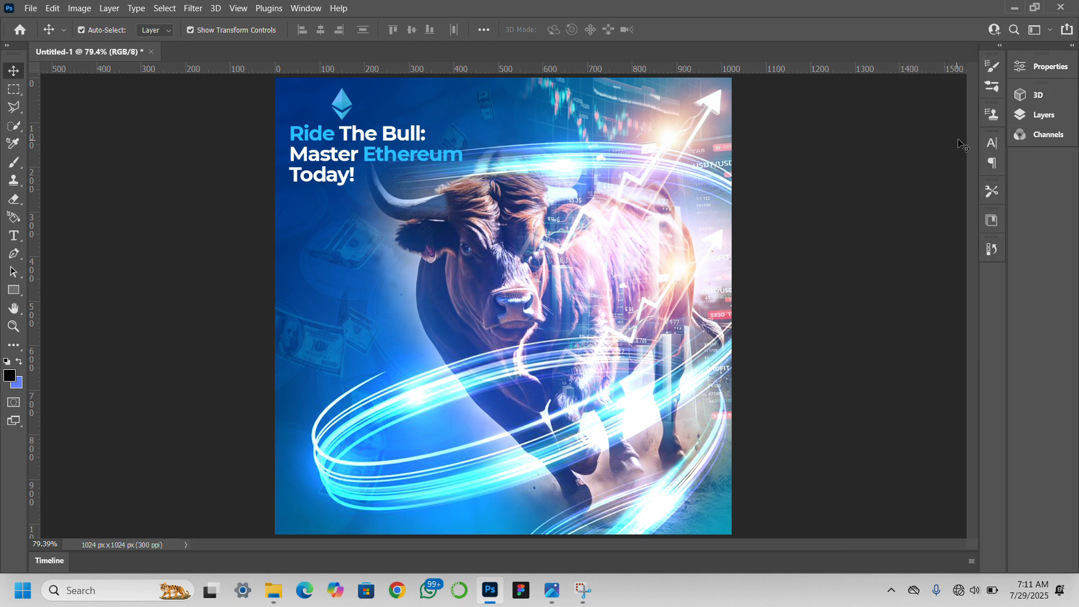
{"action": "left_click", "coordinate": [1043, 113]}
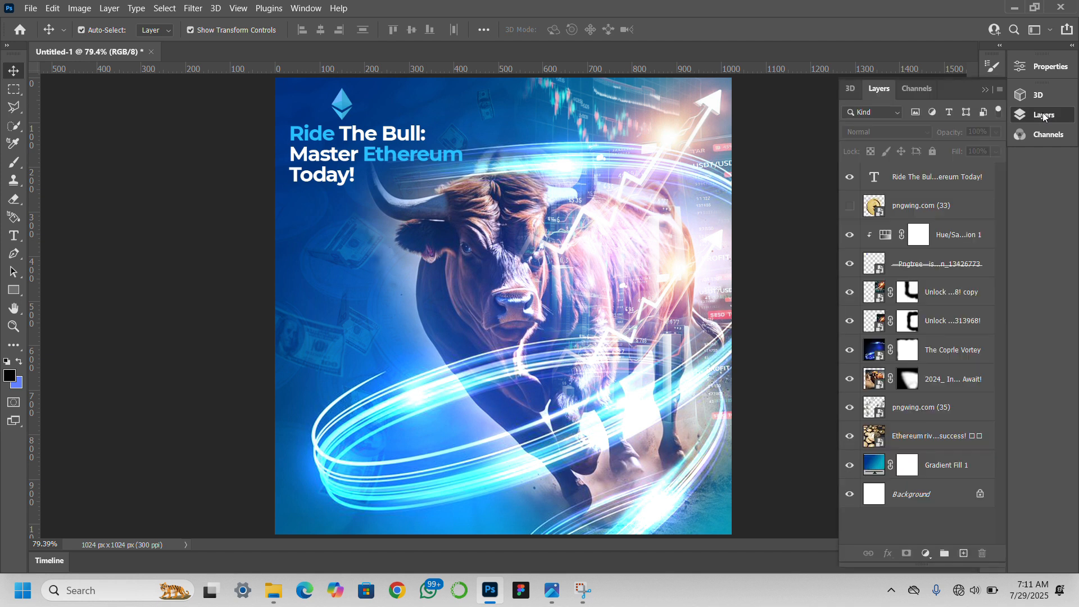
{"action": "left_click", "coordinate": [851, 206]}
{"action": "left_click", "coordinate": [915, 208]}
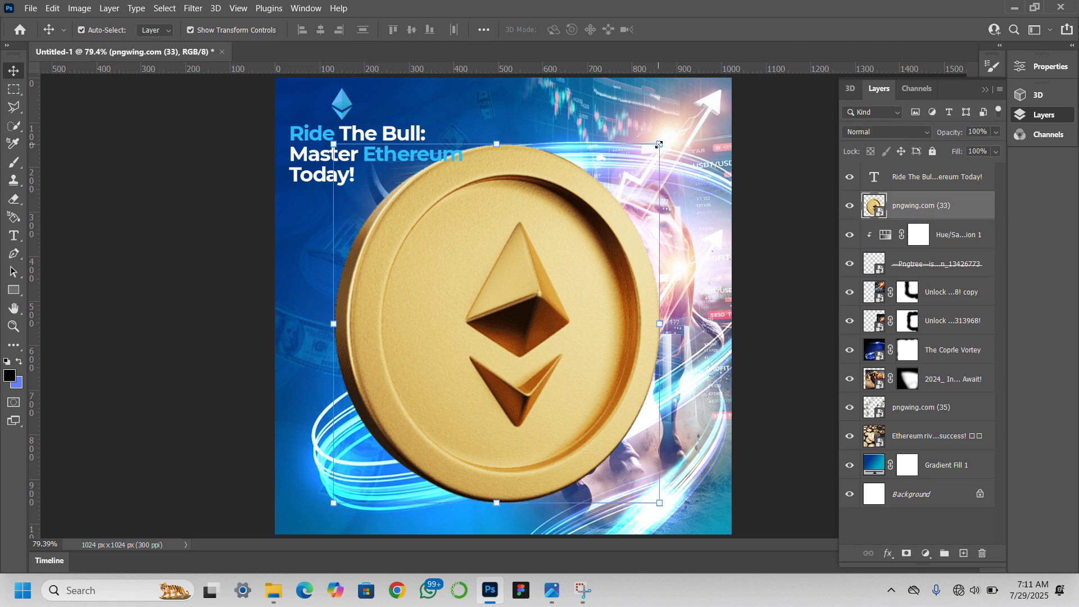
{"action": "left_click_drag", "start_coordinate": [660, 144], "coordinate": [421, 343]}
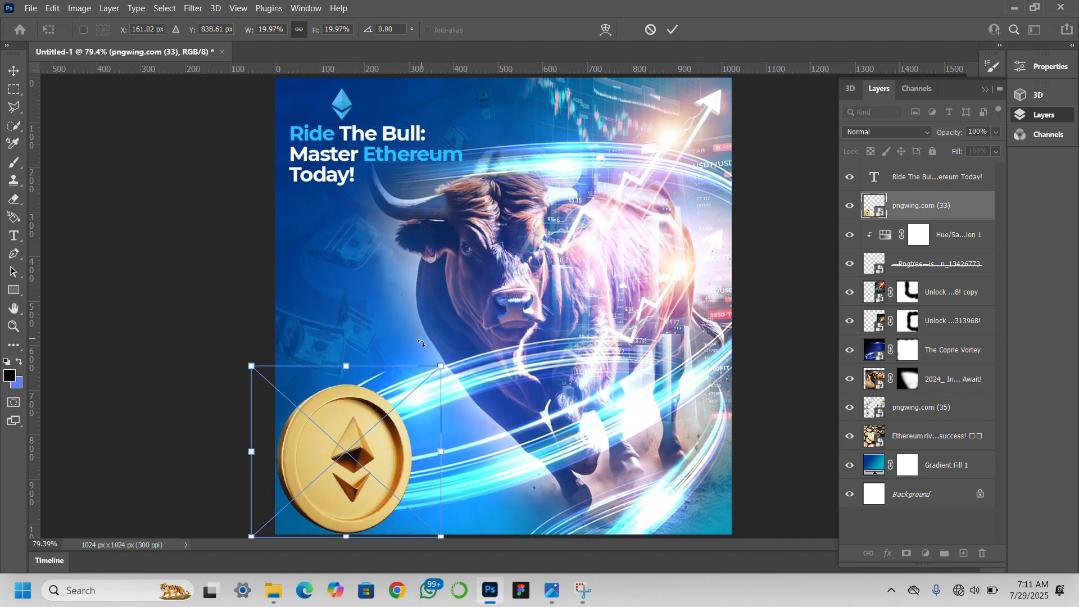
{"action": "left_click_drag", "start_coordinate": [366, 457], "coordinate": [334, 468]}
{"action": "key", "text": "Return"}
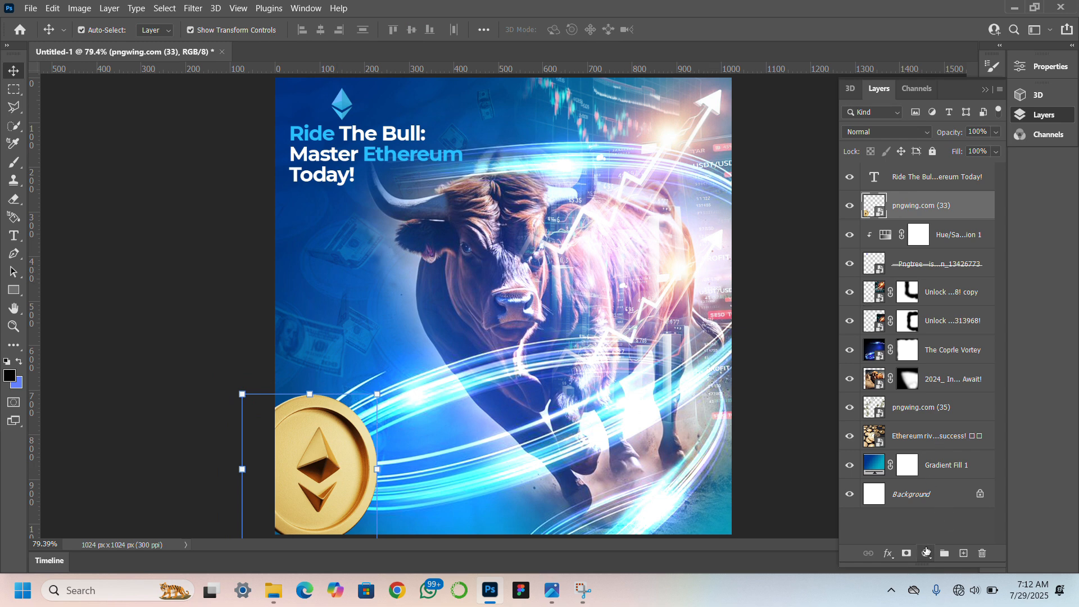
Add a Hue/Saturation adjustment with hue +20 above the gold coin and clip it to the coin layer.
{"action": "left_click", "coordinate": [926, 554]}
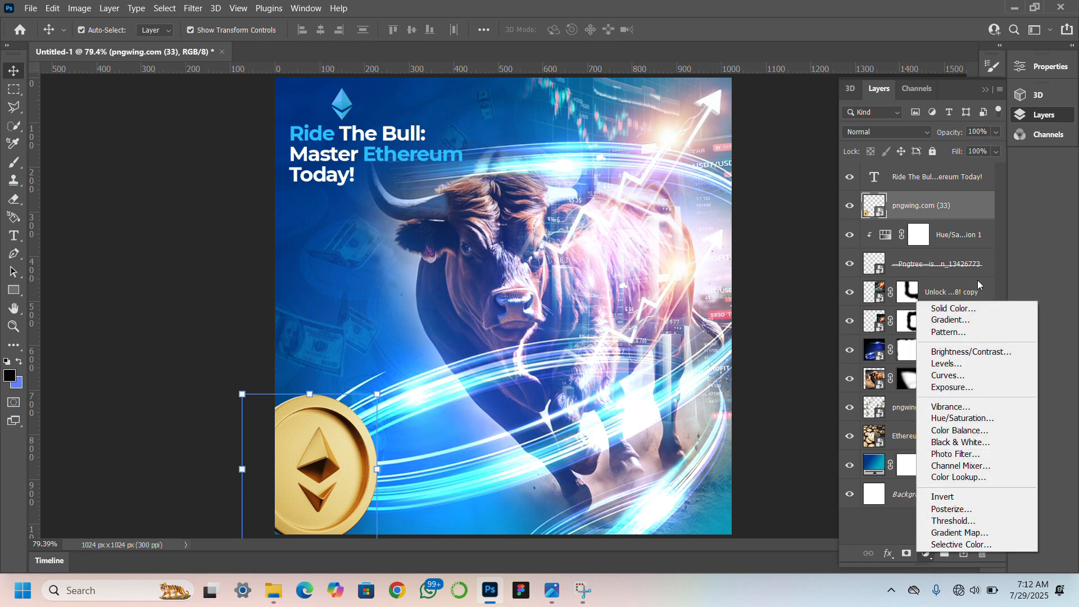
{"action": "left_click", "coordinate": [965, 418]}
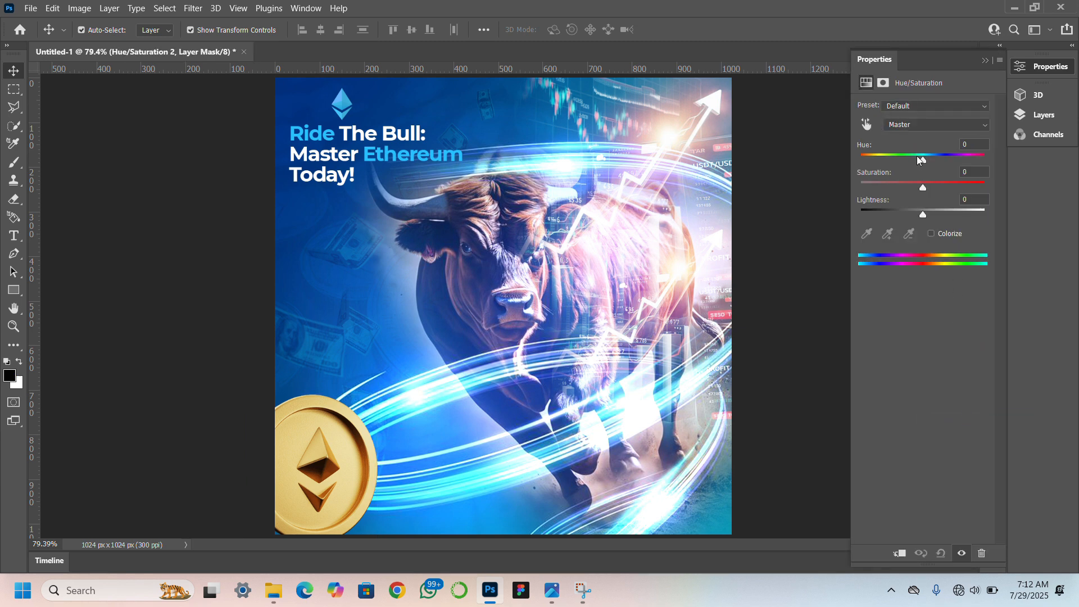
{"action": "left_click_drag", "start_coordinate": [922, 159], "coordinate": [935, 160]}
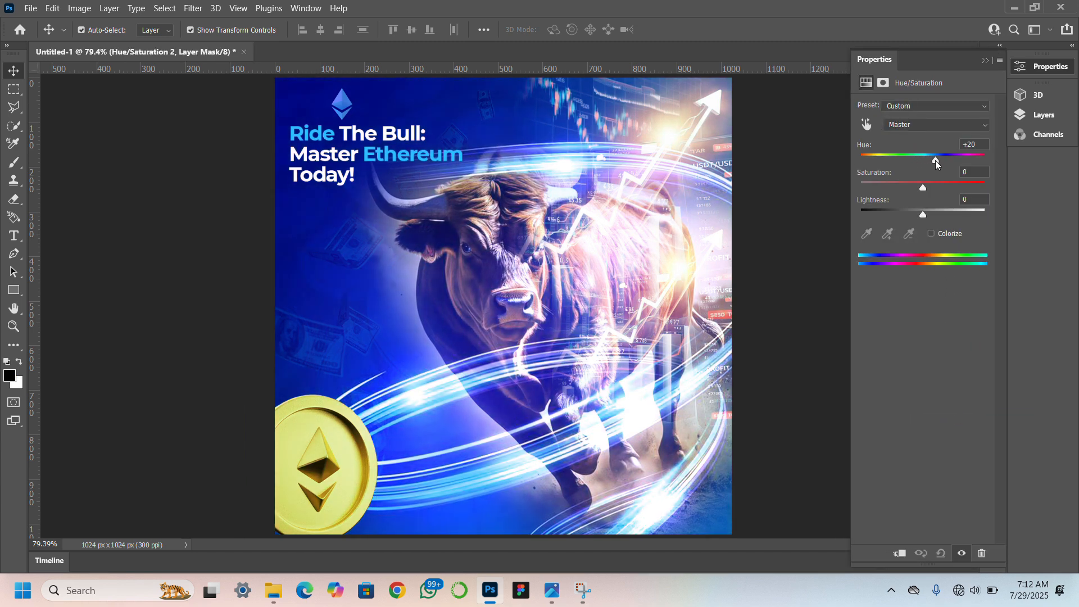
{"action": "left_click", "coordinate": [985, 60]}
{"action": "left_click", "coordinate": [1031, 118]}
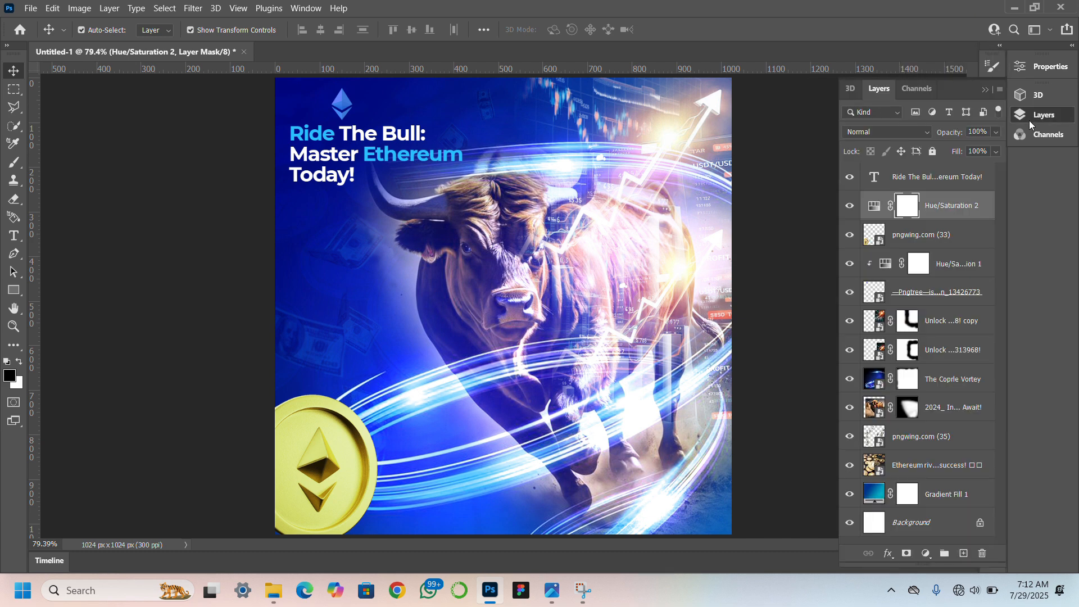
{"action": "right_click", "coordinate": [941, 211]}
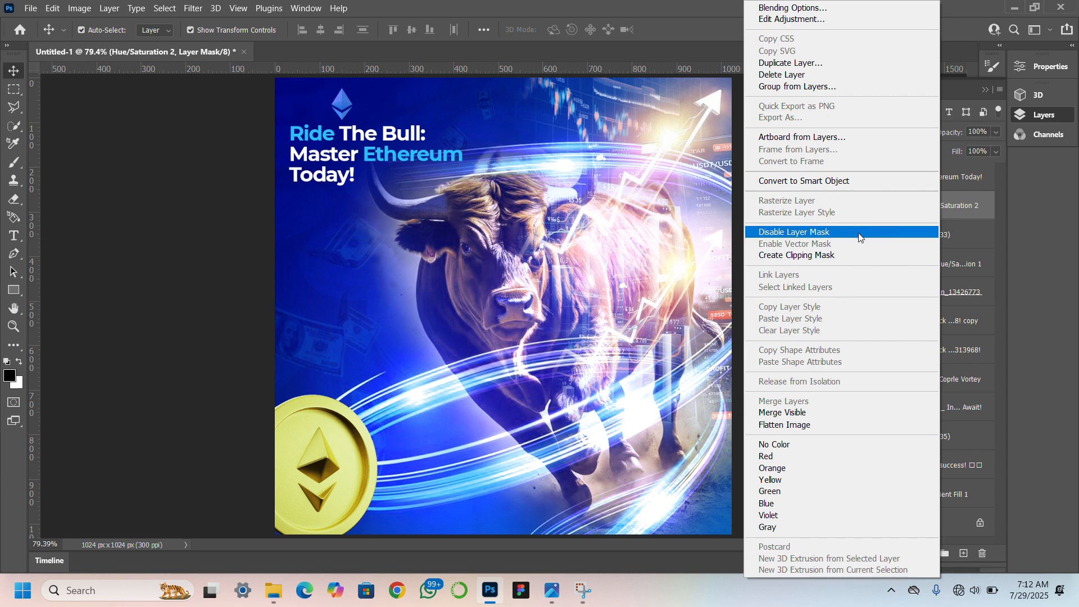
{"action": "left_click", "coordinate": [806, 256]}
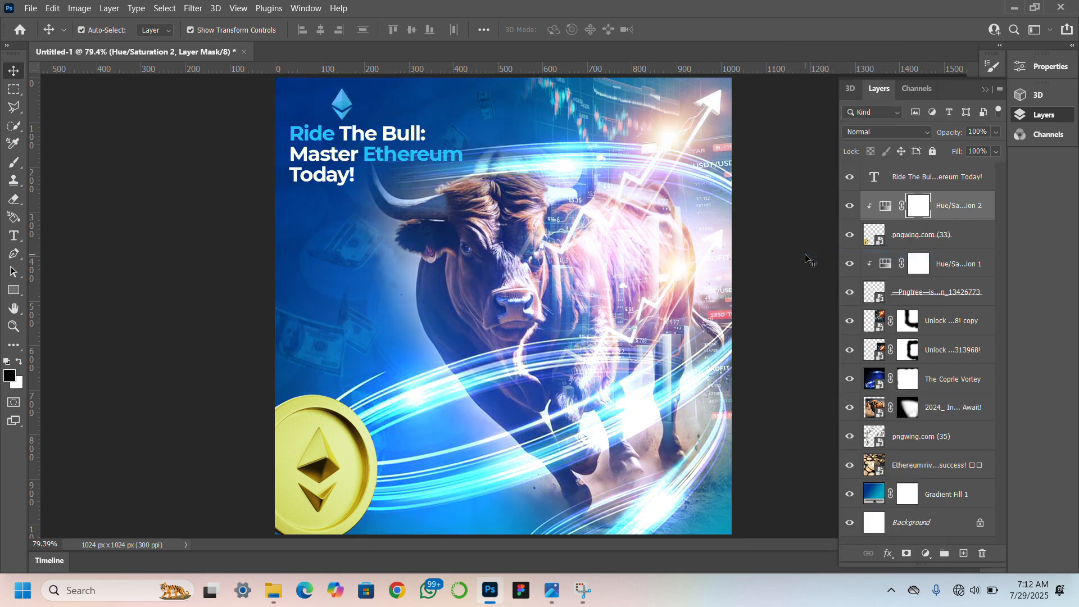
Recolour the coin blue by setting its clipped Hue/Saturation adjustment to hue -180, saturation +13 and lightness -2.
{"action": "double_click", "coordinate": [884, 207]}
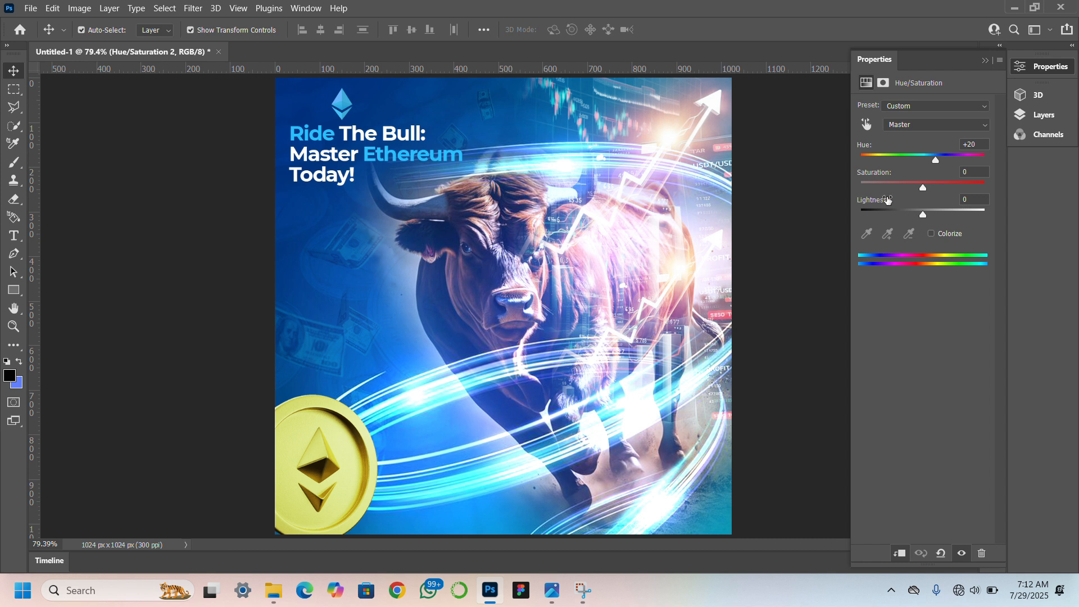
{"action": "left_click", "coordinate": [1030, 116]}
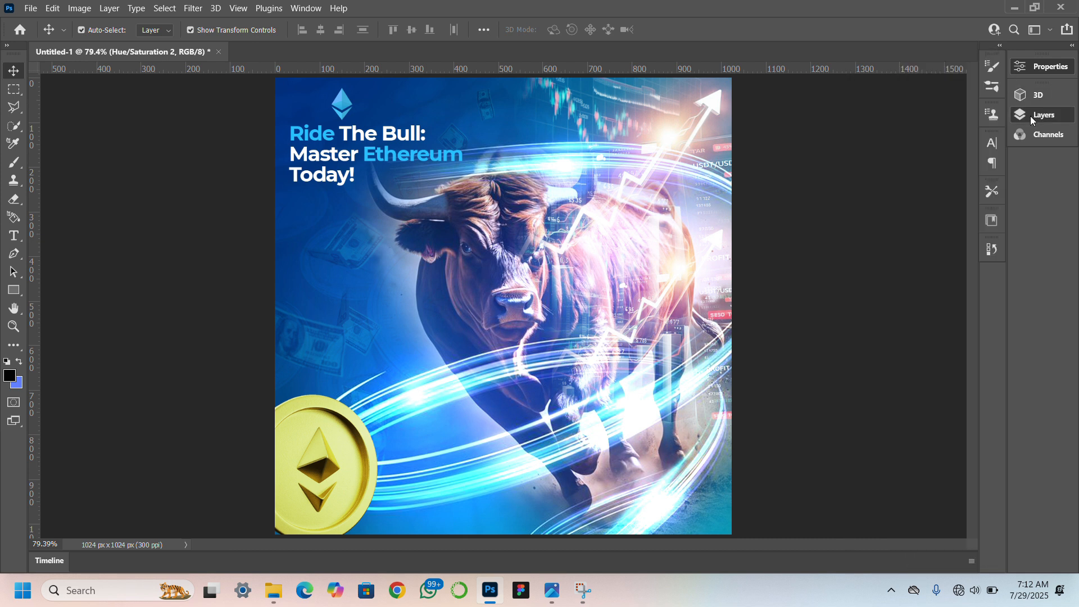
{"action": "left_click", "coordinate": [1030, 115]}
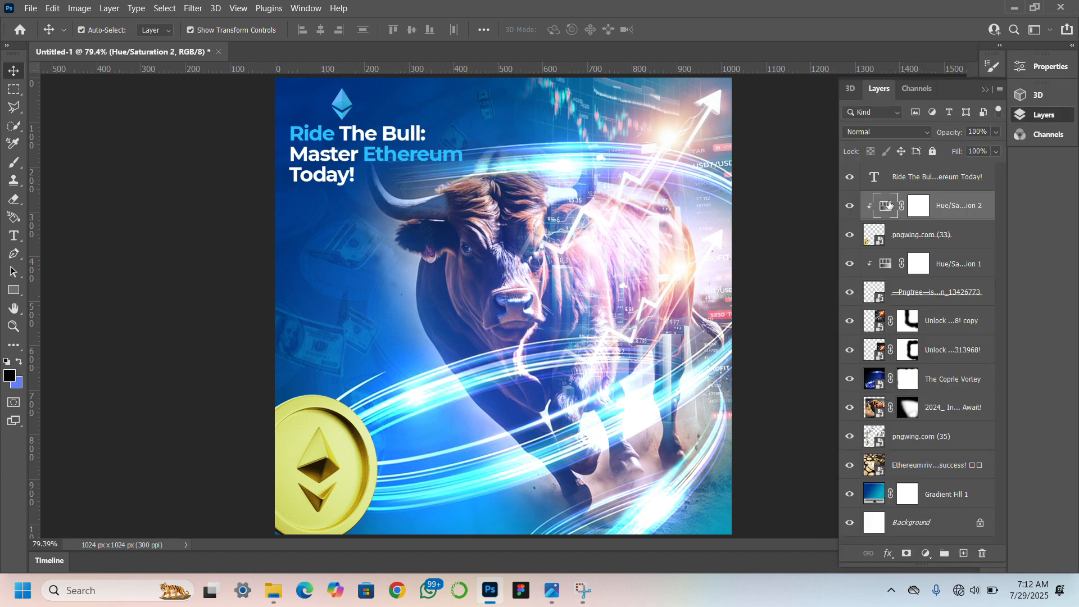
{"action": "double_click", "coordinate": [889, 205]}
{"action": "left_click_drag", "start_coordinate": [923, 161], "coordinate": [979, 161]}
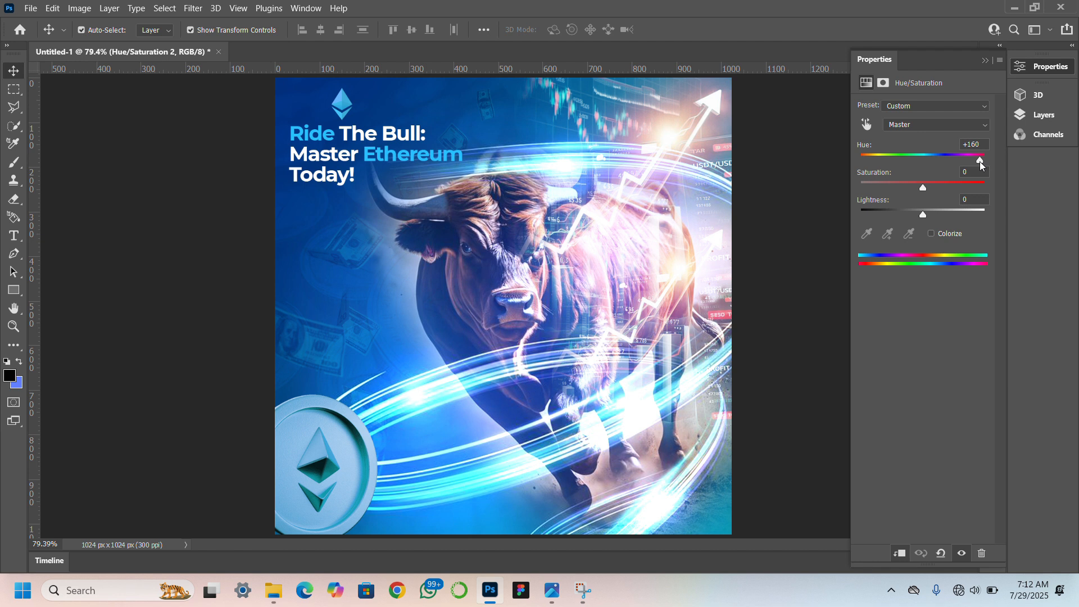
{"action": "left_click_drag", "start_coordinate": [980, 161], "coordinate": [849, 191]}
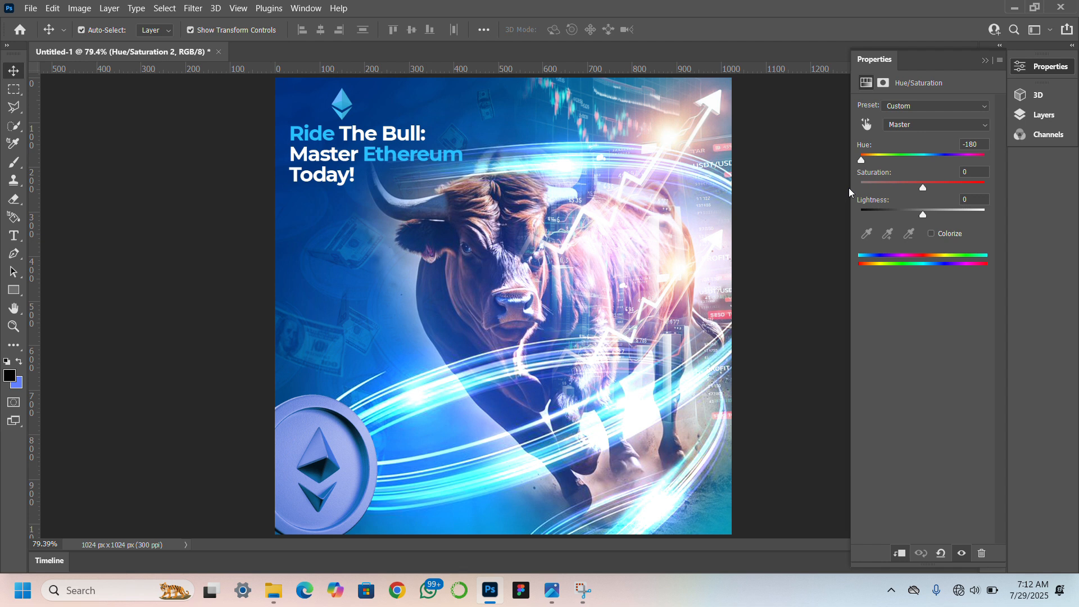
{"action": "left_click_drag", "start_coordinate": [922, 188], "coordinate": [923, 221]}
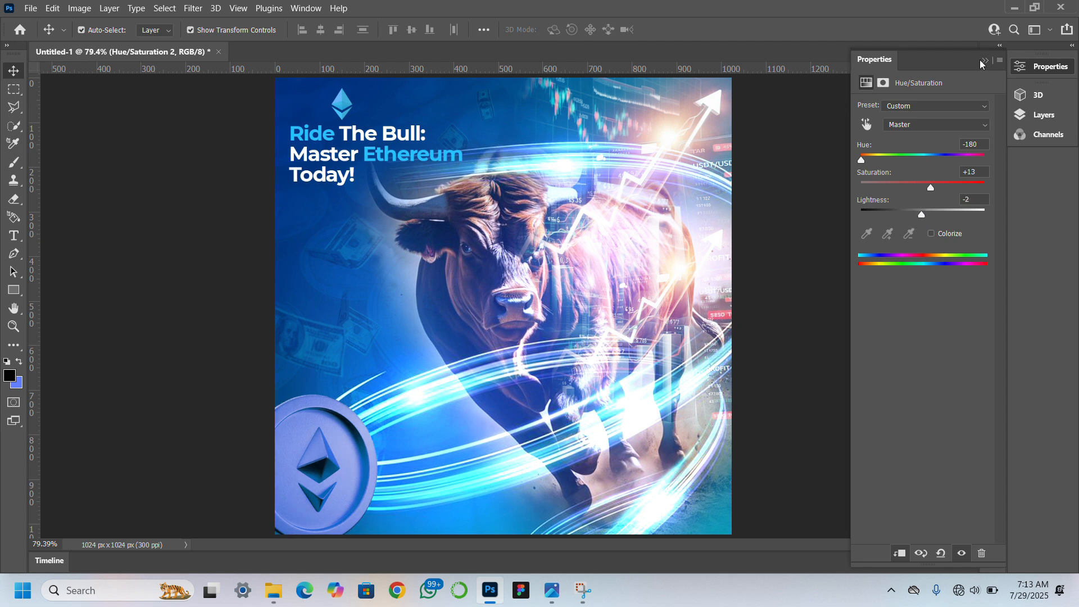
Apply a Motion Blur to the coin layer, pngwing.com (33), with angle 82° and distance 35 pixels.
{"action": "left_click", "coordinate": [1030, 116]}
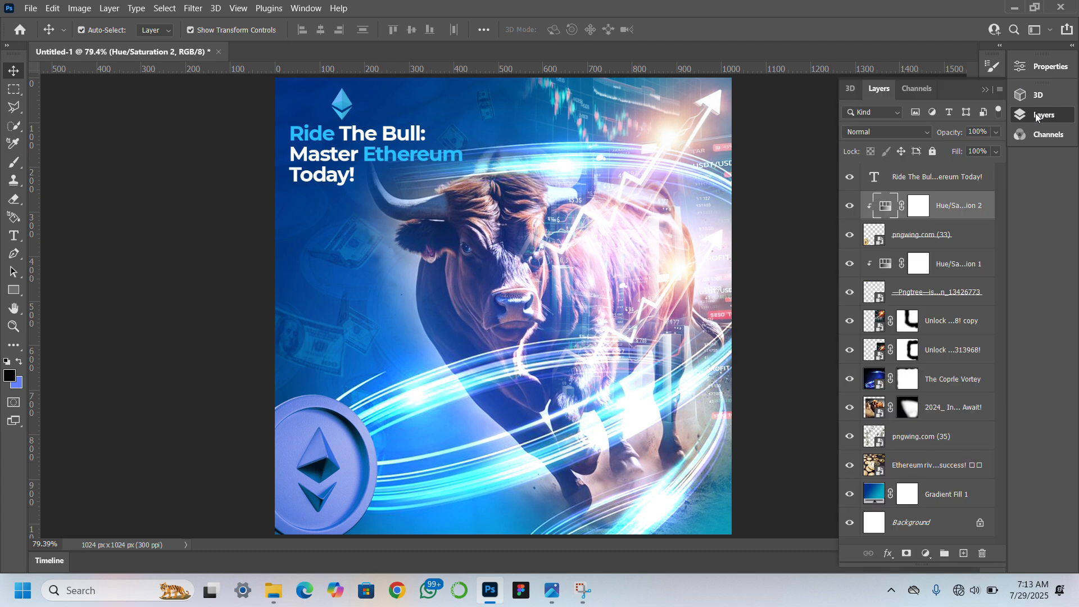
{"action": "left_click", "coordinate": [965, 238]}
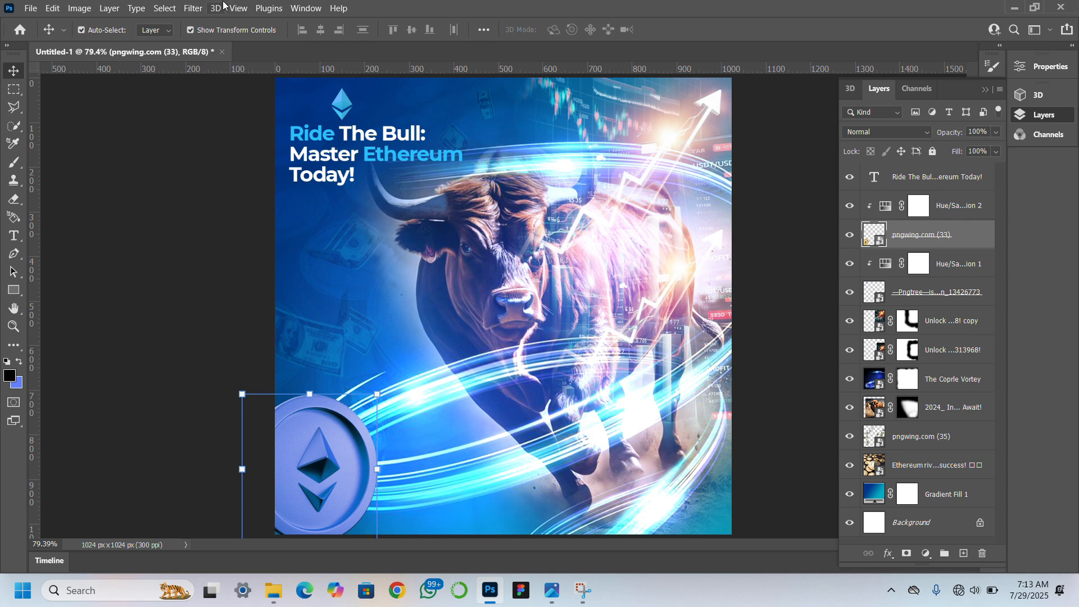
{"action": "left_click", "coordinate": [193, 8]}
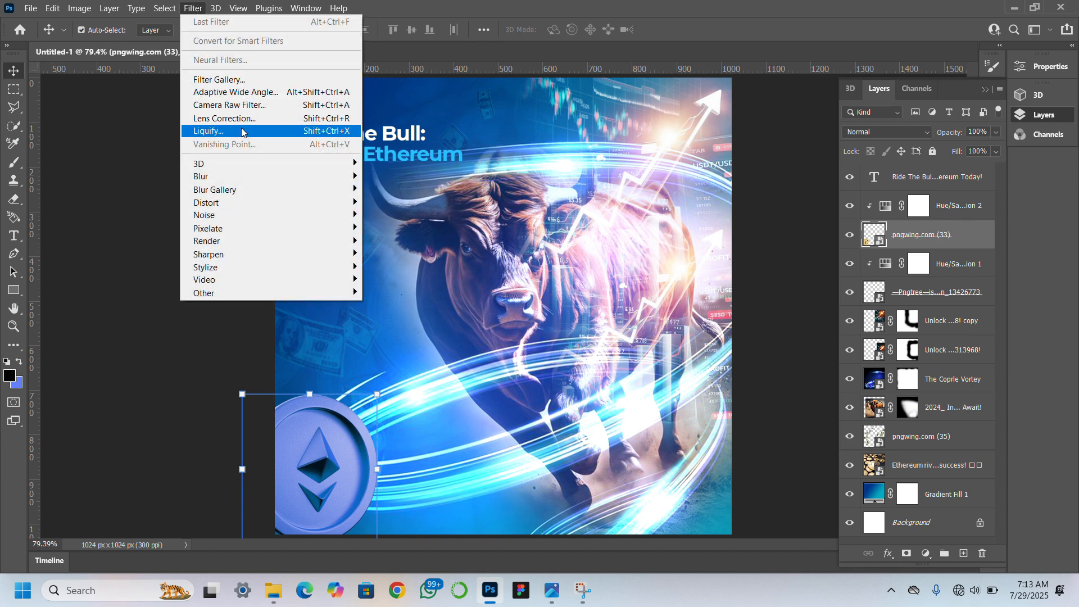
{"action": "mouse_move", "coordinate": [282, 178]}
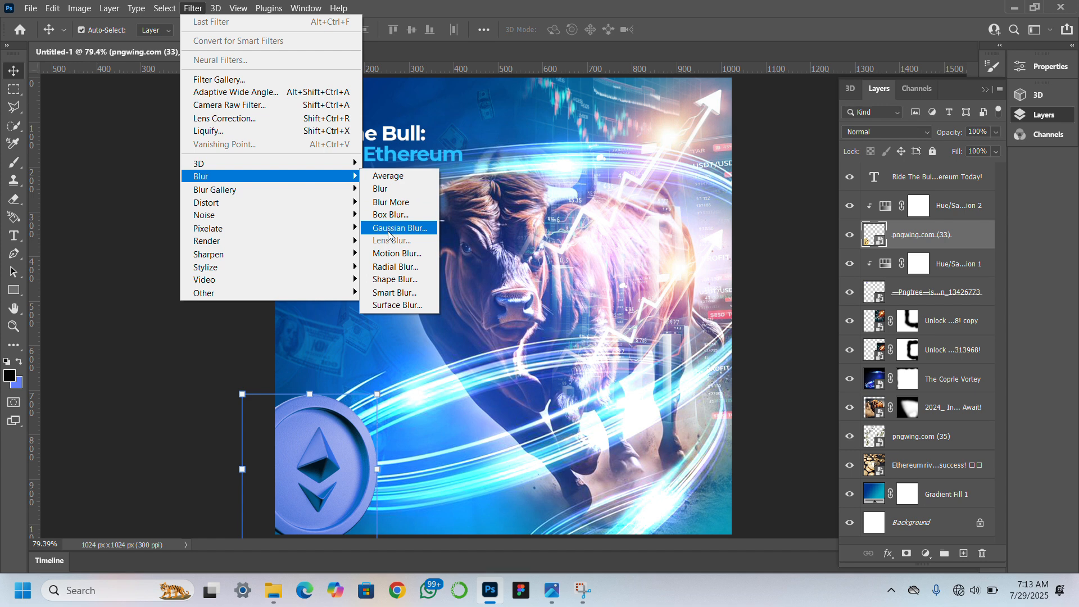
{"action": "left_click", "coordinate": [397, 254]}
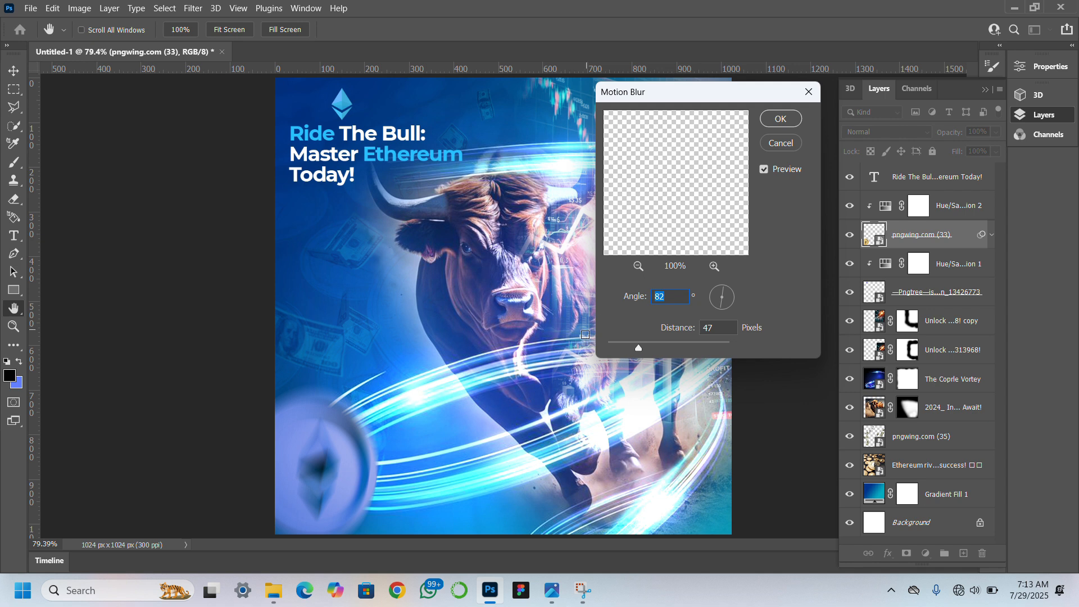
{"action": "left_click", "coordinate": [617, 342]}
{"action": "left_click", "coordinate": [617, 342]}
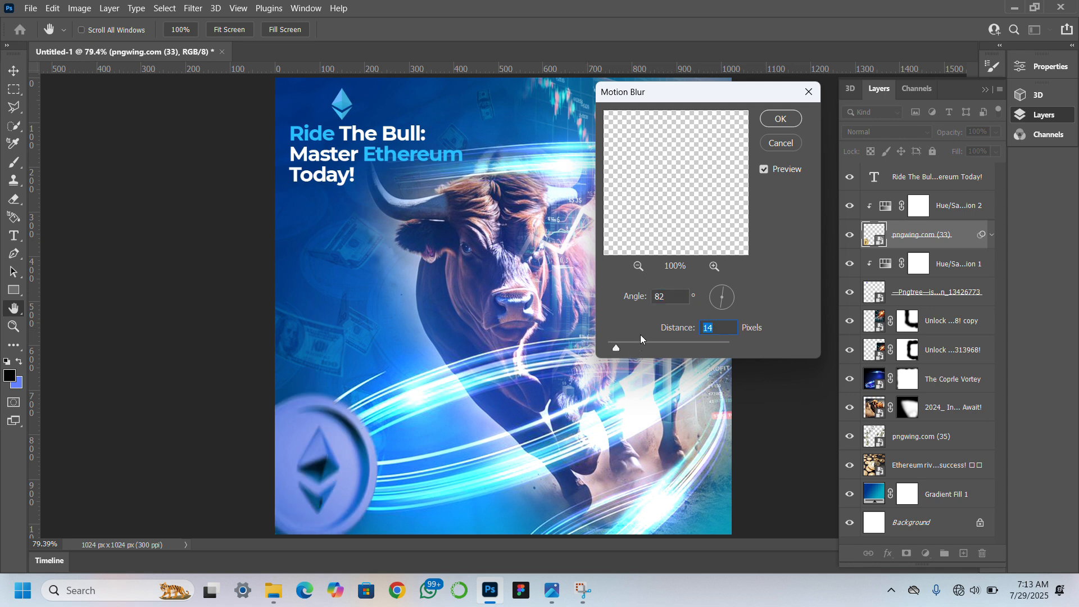
{"action": "left_click", "coordinate": [631, 343]}
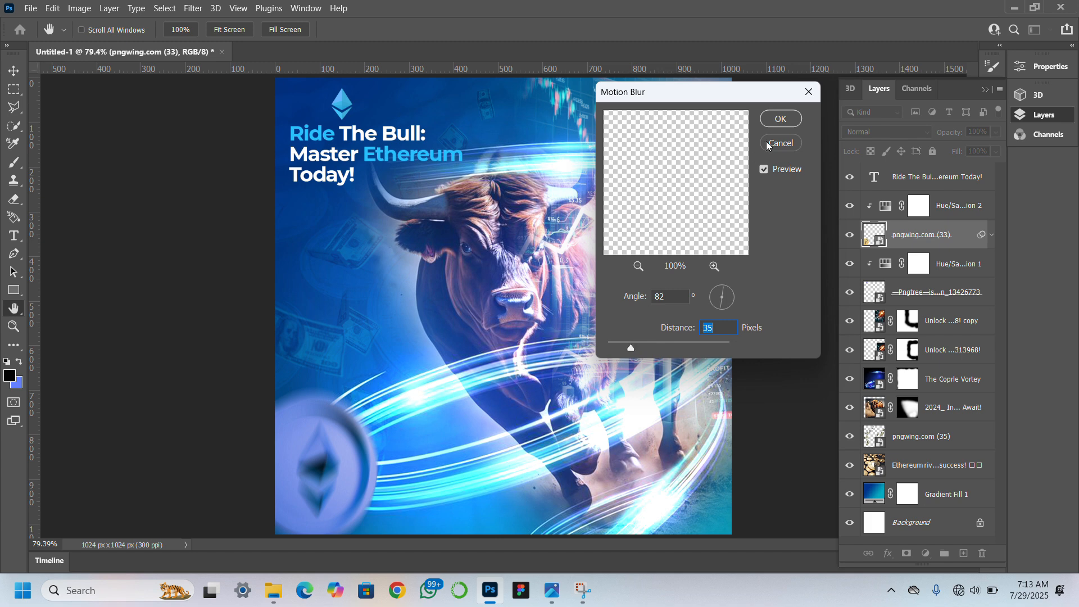
{"action": "left_click", "coordinate": [780, 119]}
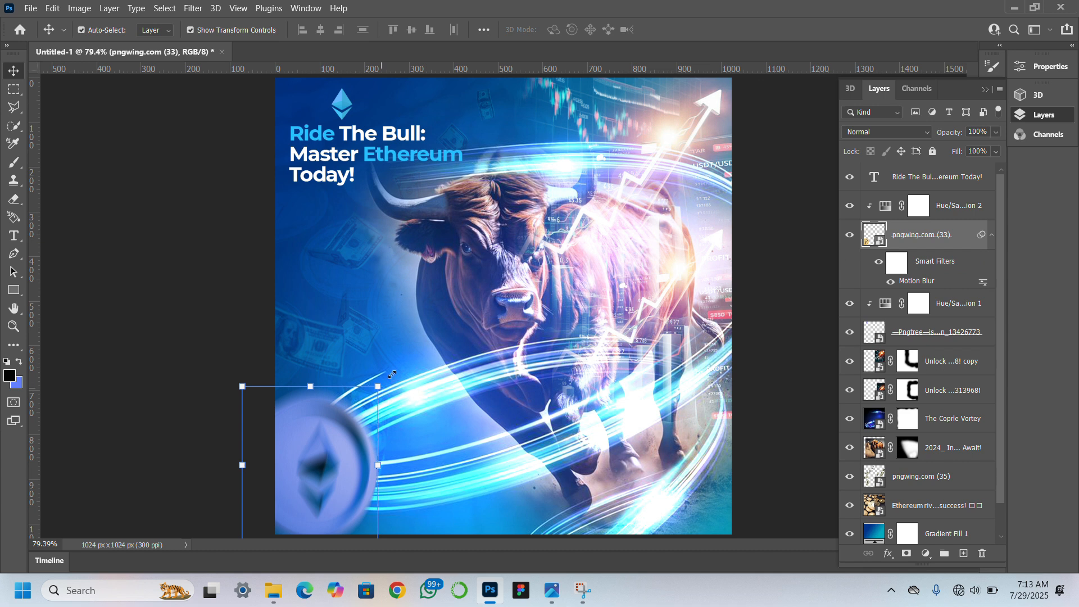
Scale the blurred coin to 21.93%, rotate it -13.86° and reposition it in the canvas's lower-left corner, partly beyond the edges.
{"action": "left_click_drag", "start_coordinate": [392, 375], "coordinate": [424, 351]}
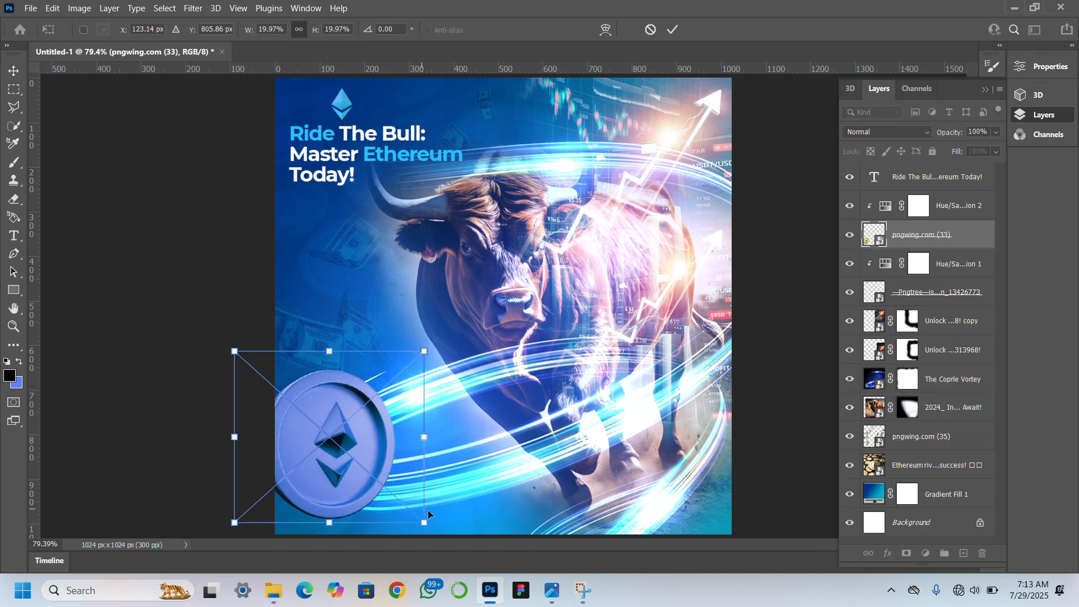
{"action": "left_click_drag", "start_coordinate": [429, 525], "coordinate": [443, 536]}
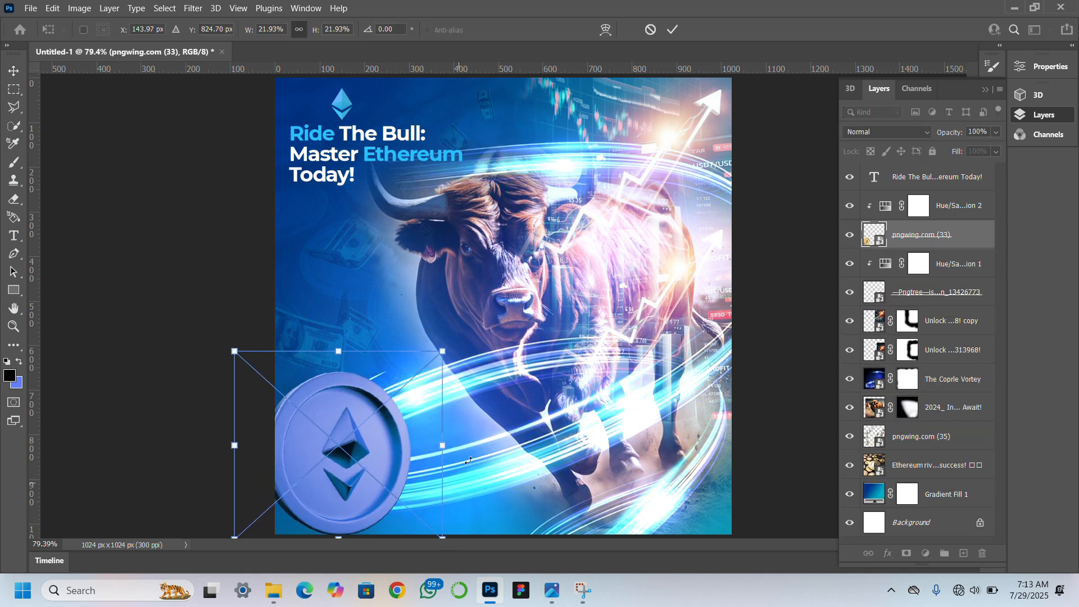
{"action": "left_click_drag", "start_coordinate": [471, 446], "coordinate": [474, 413]}
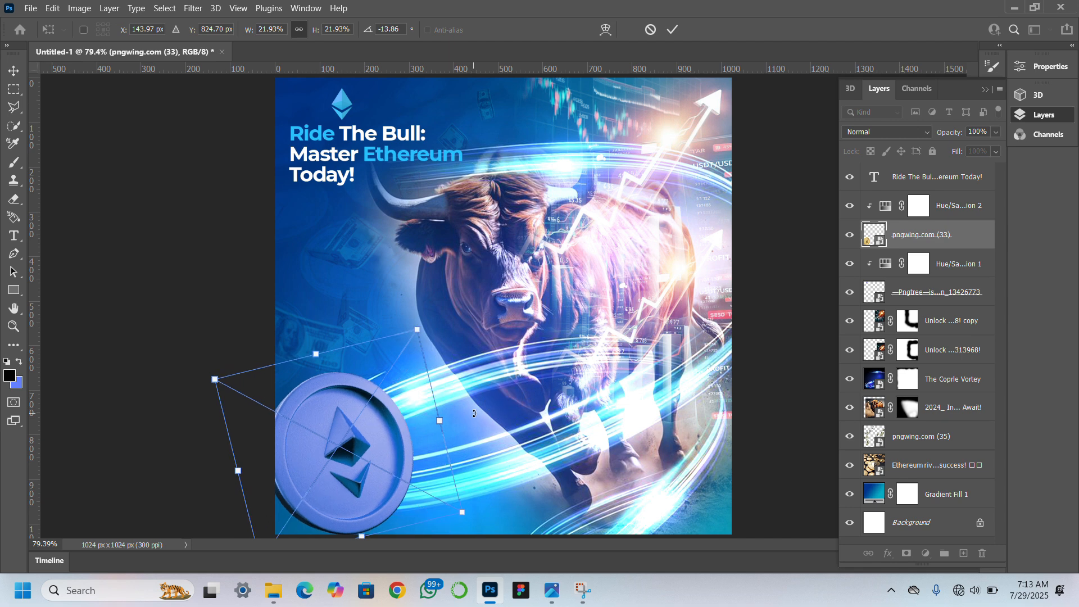
{"action": "left_click_drag", "start_coordinate": [392, 466], "coordinate": [362, 484]}
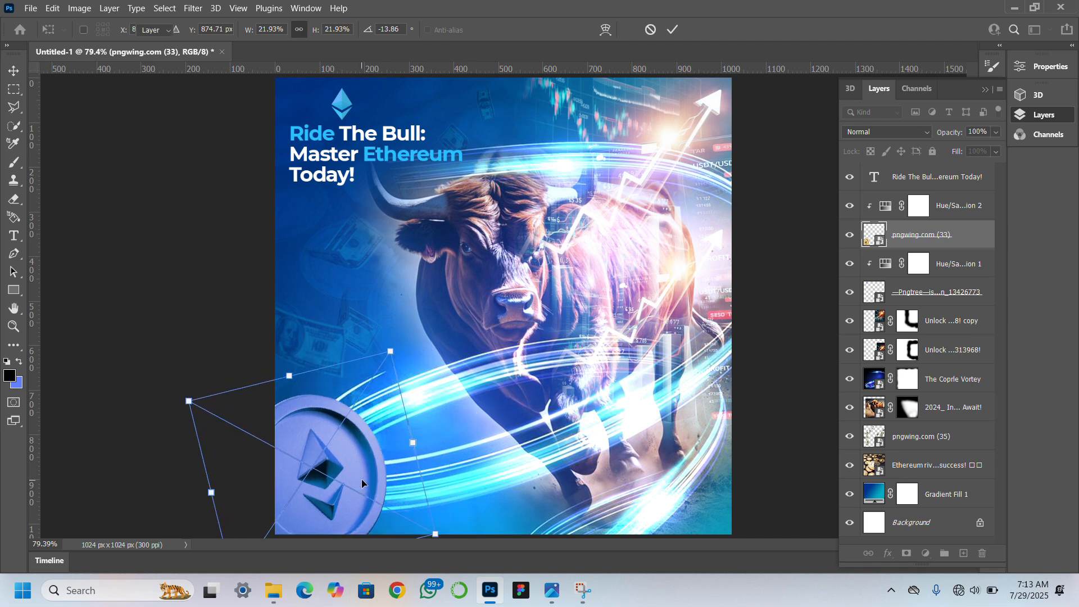
{"action": "key", "text": "Return"}
{"action": "key", "text": "ctrl+alt+f"}
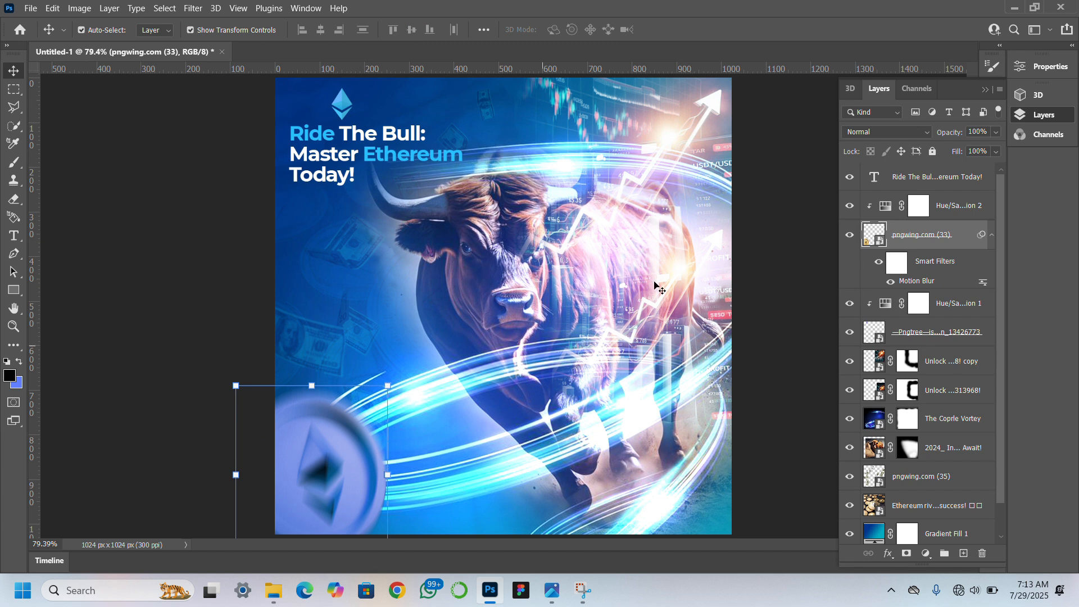
Paint black on the coin's smart filter mask with a soft 175 px brush to remove the blur over the Ethereum symbol.
{"action": "left_click", "coordinate": [895, 262]}
{"action": "left_click", "coordinate": [895, 263]}
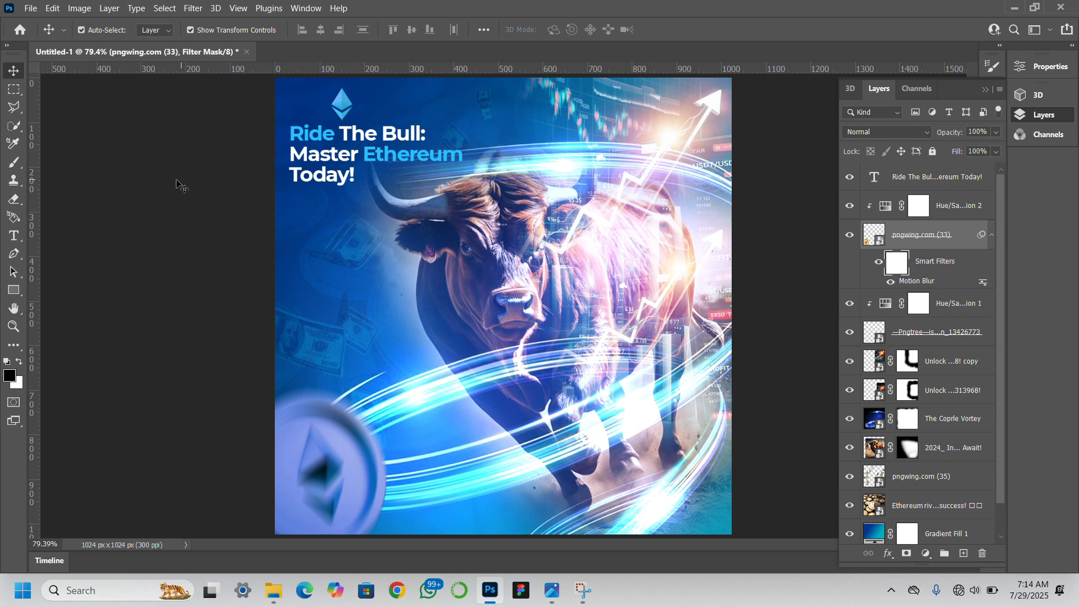
{"action": "left_click", "coordinate": [15, 167]}
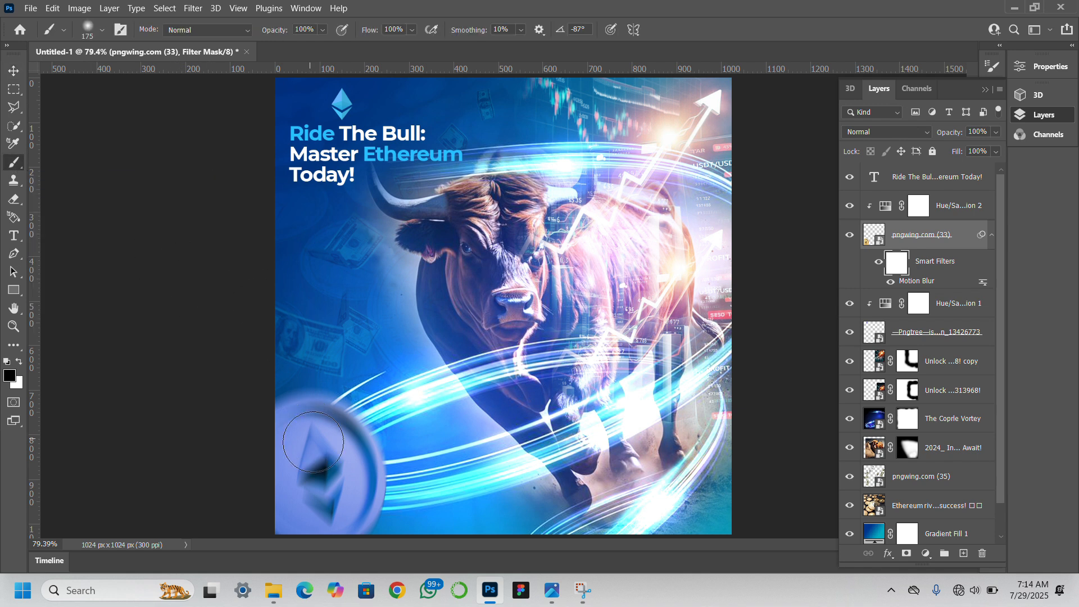
{"action": "mouse_move", "coordinate": [313, 443]}
{"action": "left_mouse_down"}
{"action": "mouse_move", "coordinate": [318, 493]}
{"action": "mouse_move", "coordinate": [312, 461]}
{"action": "left_mouse_up"}
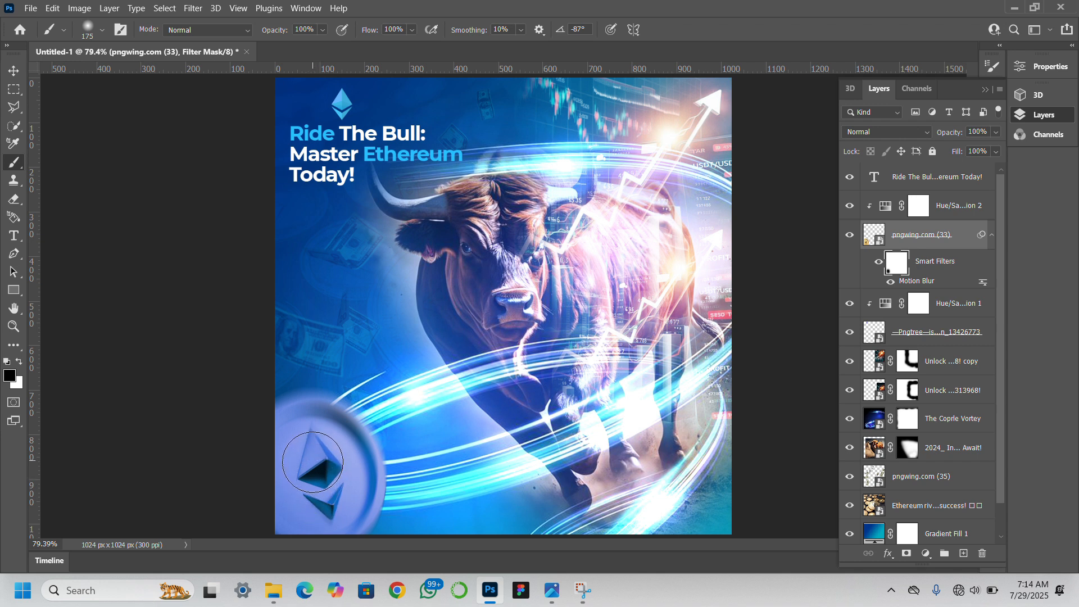
{"action": "left_click", "coordinate": [12, 73]}
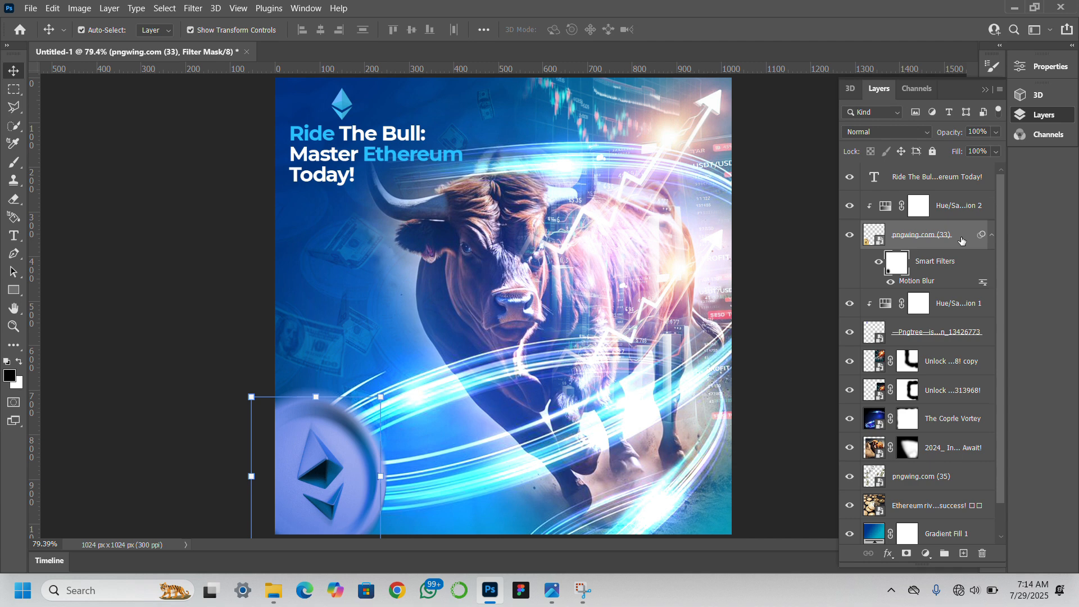
Add a Curves adjustment clipped to the coin, directly above pngwing.com (33).
{"action": "key", "text": "alt+bracketright"}
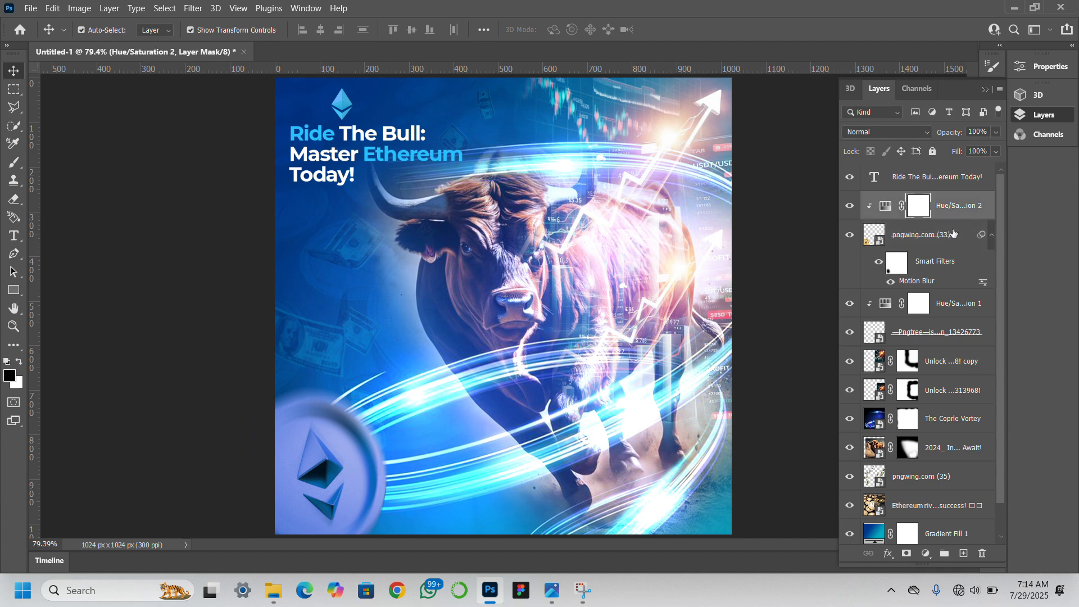
{"action": "left_click", "coordinate": [953, 233]}
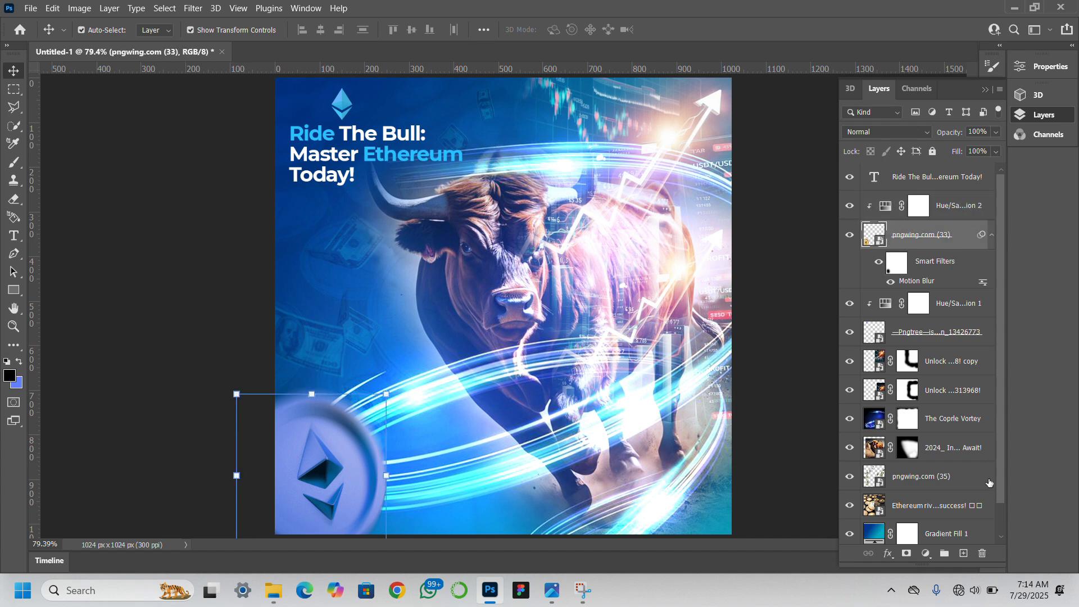
{"action": "left_click", "coordinate": [925, 553]}
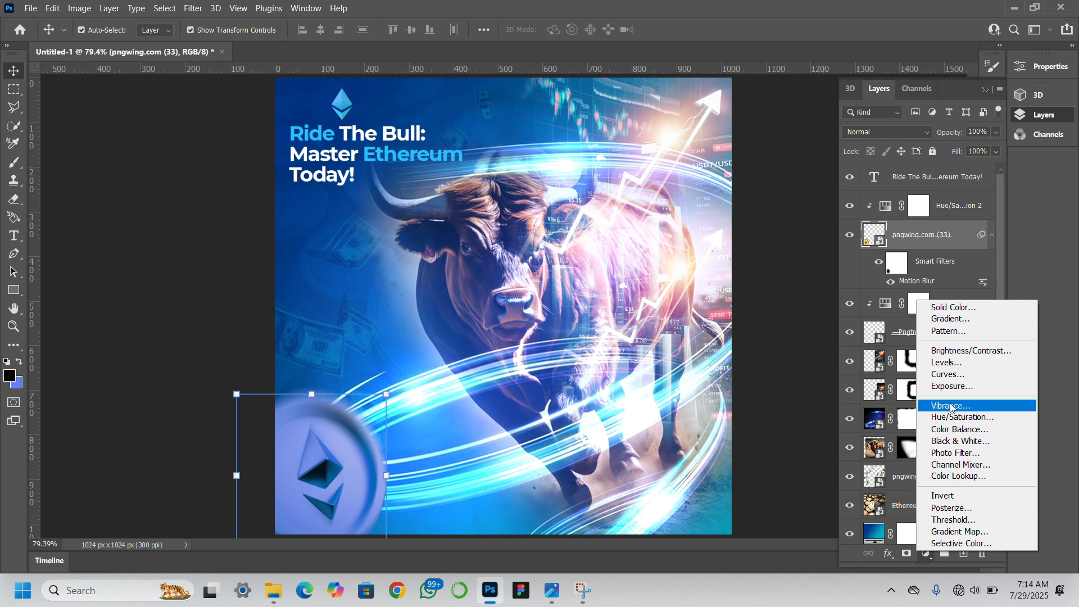
{"action": "left_click", "coordinate": [954, 375]}
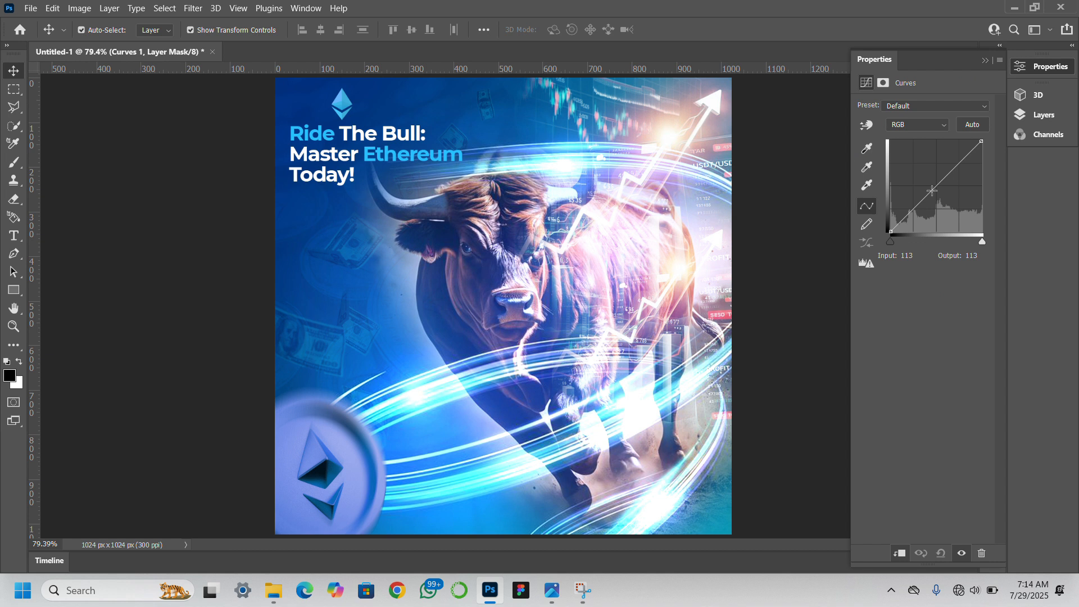
Brighten the coin strongly by raising the curve at about input 68, and invert the Curves mask to hide the effect.
{"action": "left_click_drag", "start_coordinate": [933, 191], "coordinate": [920, 168]}
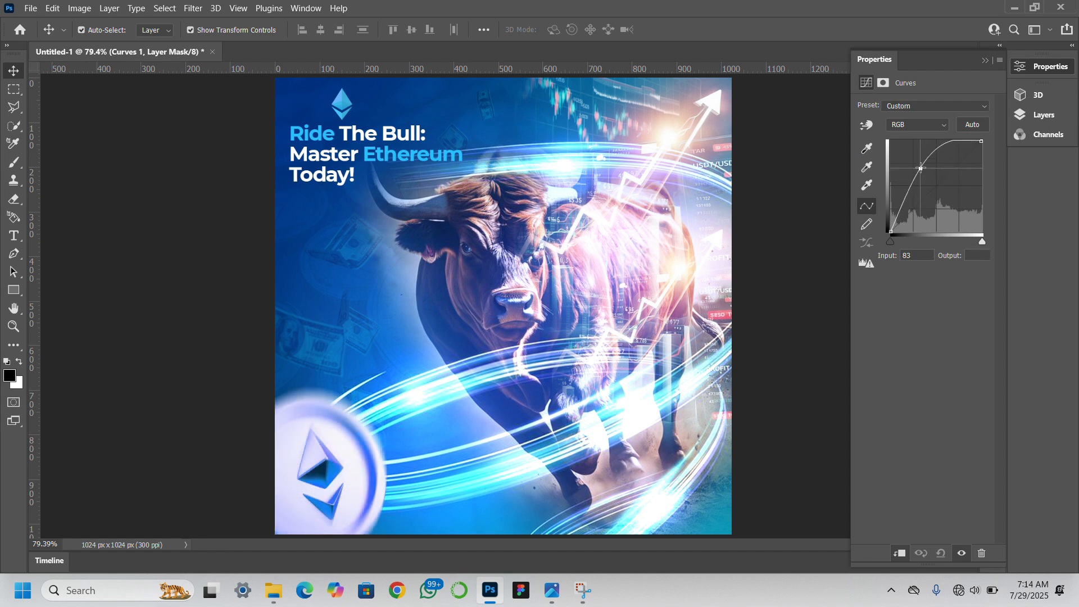
{"action": "mouse_move", "coordinate": [920, 168]}
{"action": "left_mouse_down"}
{"action": "mouse_move", "coordinate": [907, 169]}
{"action": "mouse_move", "coordinate": [916, 172]}
{"action": "left_mouse_up"}
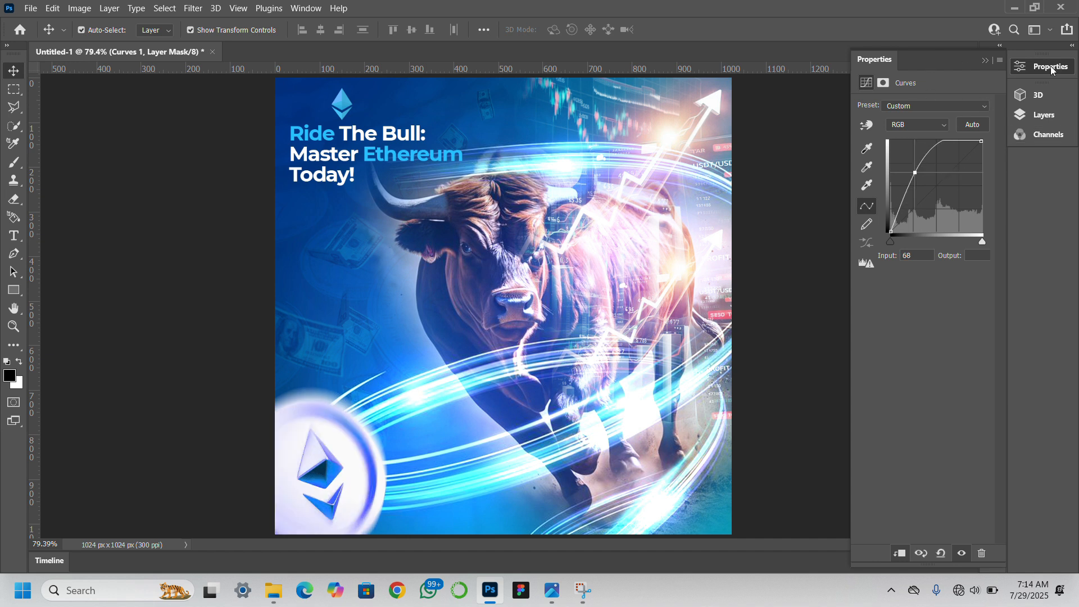
{"action": "left_click", "coordinate": [1047, 115]}
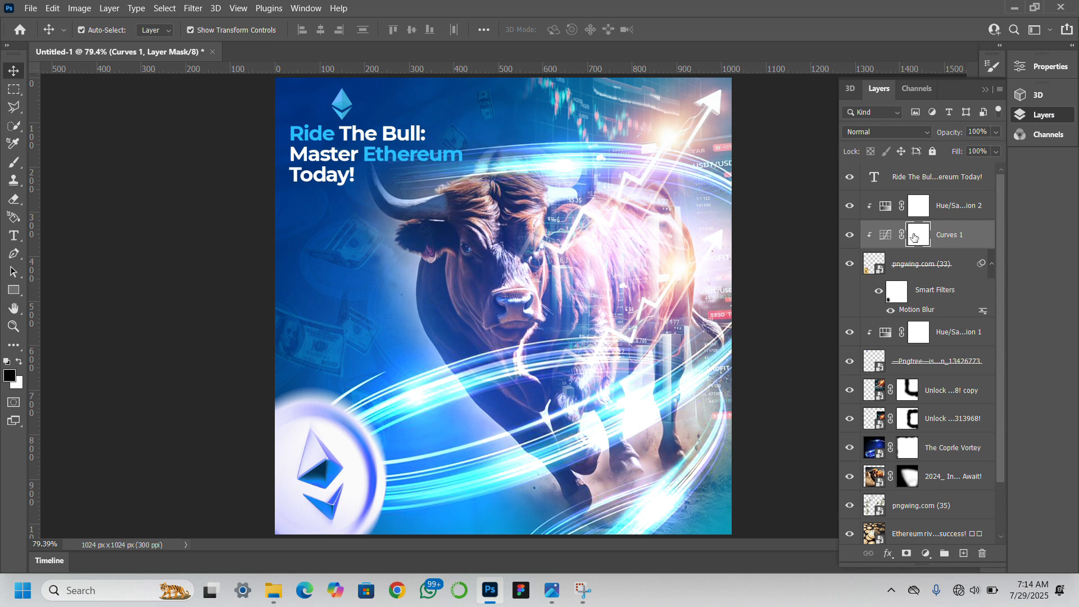
{"action": "key", "text": "ctrl+i"}
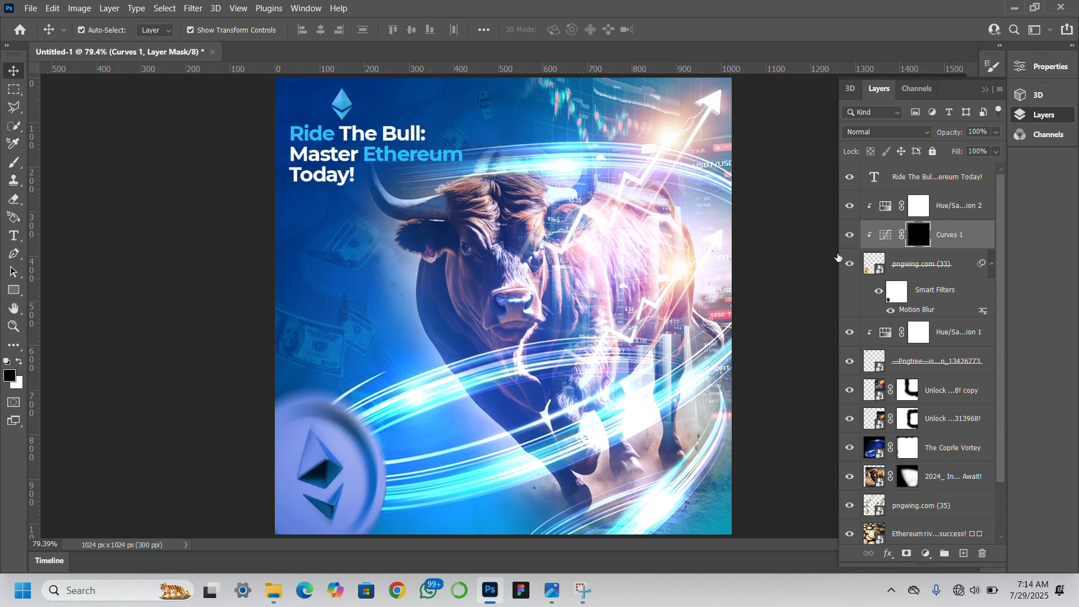
Paint white on the inverted Curves mask along the coin's rim with soft 175 and 250 px brushes to reveal the brightening.
{"action": "left_click", "coordinate": [13, 163]}
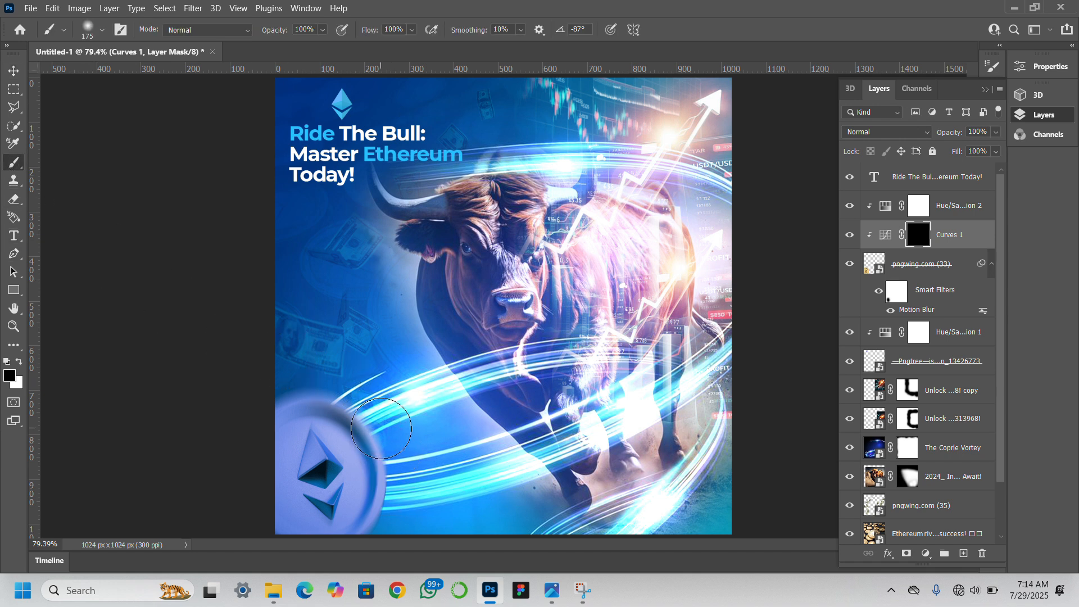
{"action": "key", "text": "bracketleft"}
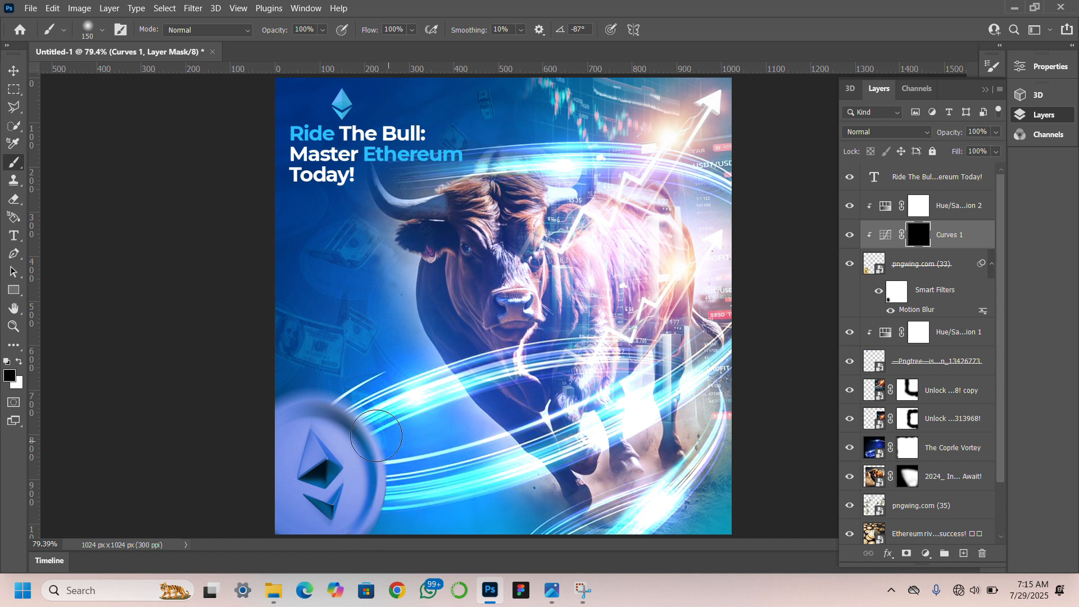
{"action": "key", "text": "x"}
{"action": "mouse_move", "coordinate": [375, 438]}
{"action": "left_mouse_down"}
{"action": "mouse_move", "coordinate": [381, 511]}
{"action": "mouse_move", "coordinate": [381, 489]}
{"action": "mouse_move", "coordinate": [366, 533]}
{"action": "mouse_move", "coordinate": [383, 495]}
{"action": "mouse_move", "coordinate": [376, 441]}
{"action": "mouse_move", "coordinate": [297, 387]}
{"action": "mouse_move", "coordinate": [353, 417]}
{"action": "mouse_move", "coordinate": [367, 454]}
{"action": "left_mouse_up"}
{"action": "key", "text": "bracketright"}
{"action": "key", "text": "bracketright"}
{"action": "key", "text": "bracketright"}
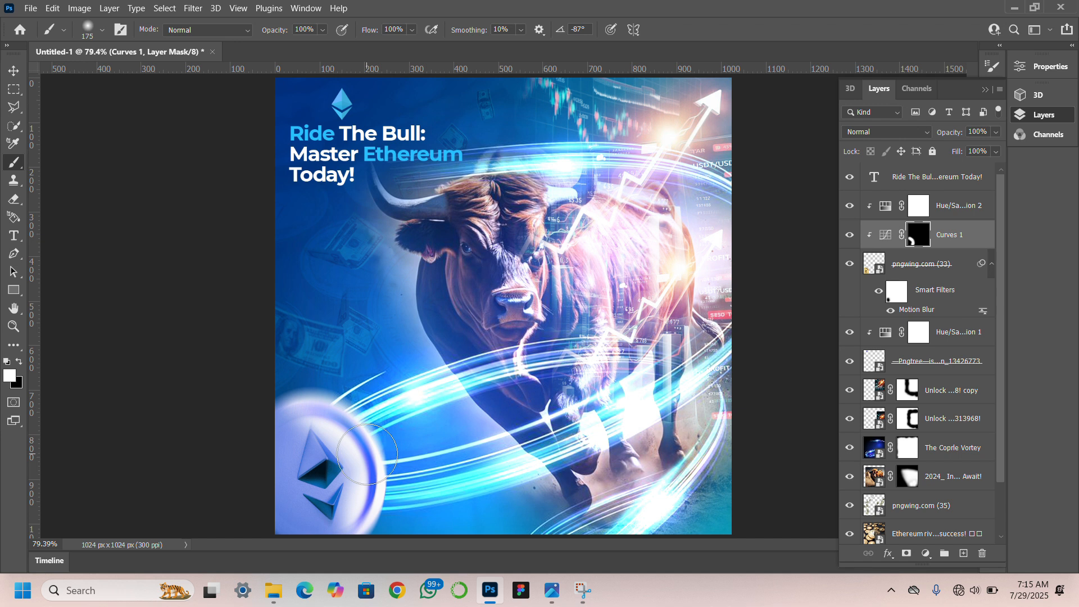
{"action": "mouse_move", "coordinate": [367, 454]}
{"action": "left_mouse_down"}
{"action": "mouse_move", "coordinate": [407, 453]}
{"action": "mouse_move", "coordinate": [398, 504]}
{"action": "left_mouse_up"}
{"action": "left_click_drag", "start_coordinate": [295, 372], "coordinate": [300, 380]}
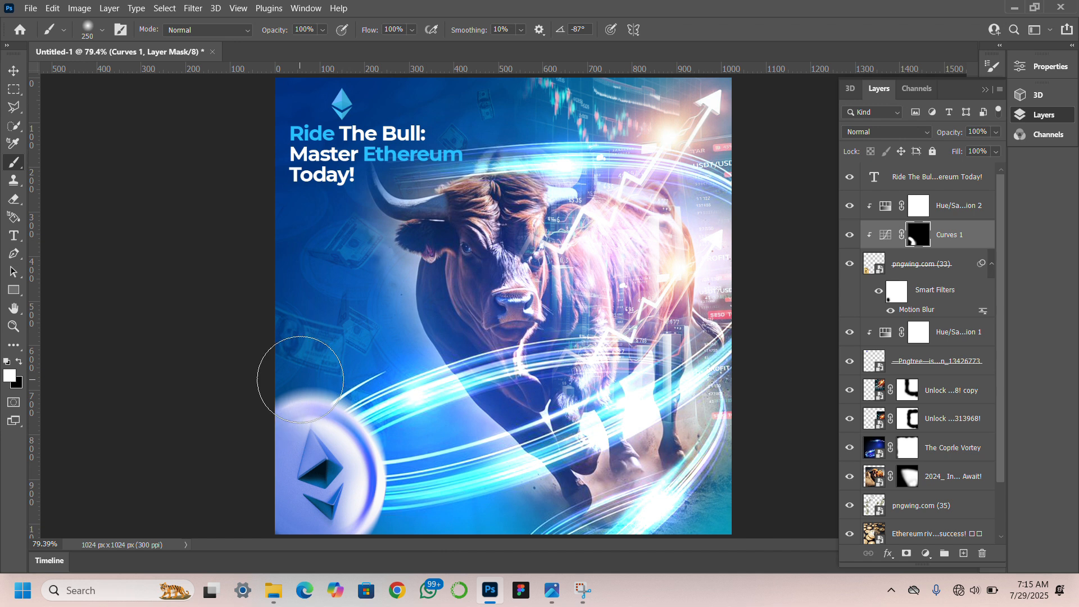
{"action": "left_click", "coordinate": [12, 70]}
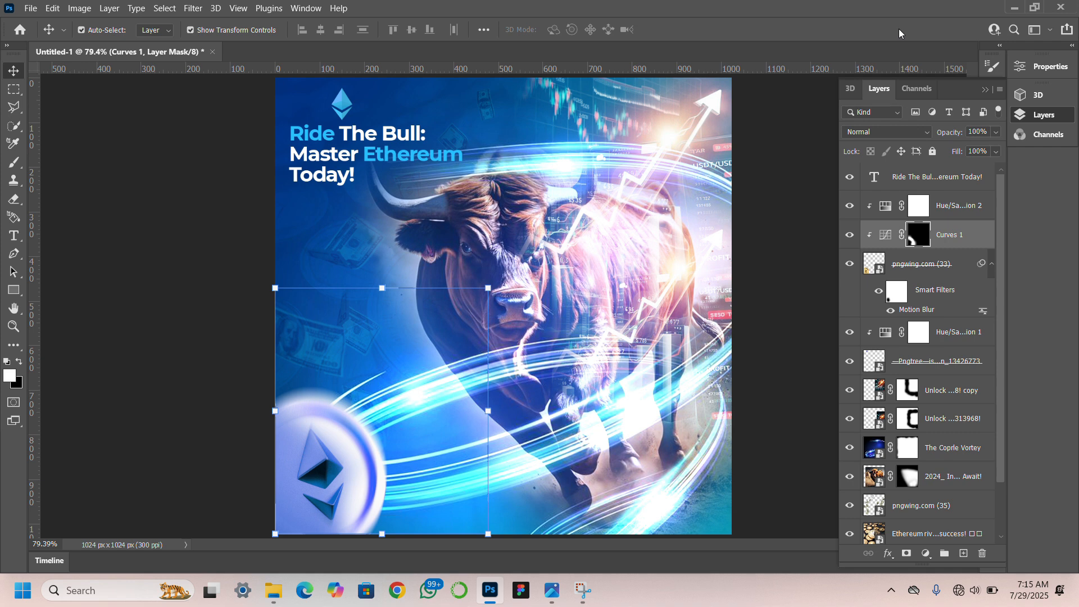
Revert the document to the New Curves Layer history state, undoing the curve change, mask inversion and brush strokes.
{"action": "left_click", "coordinate": [985, 90]}
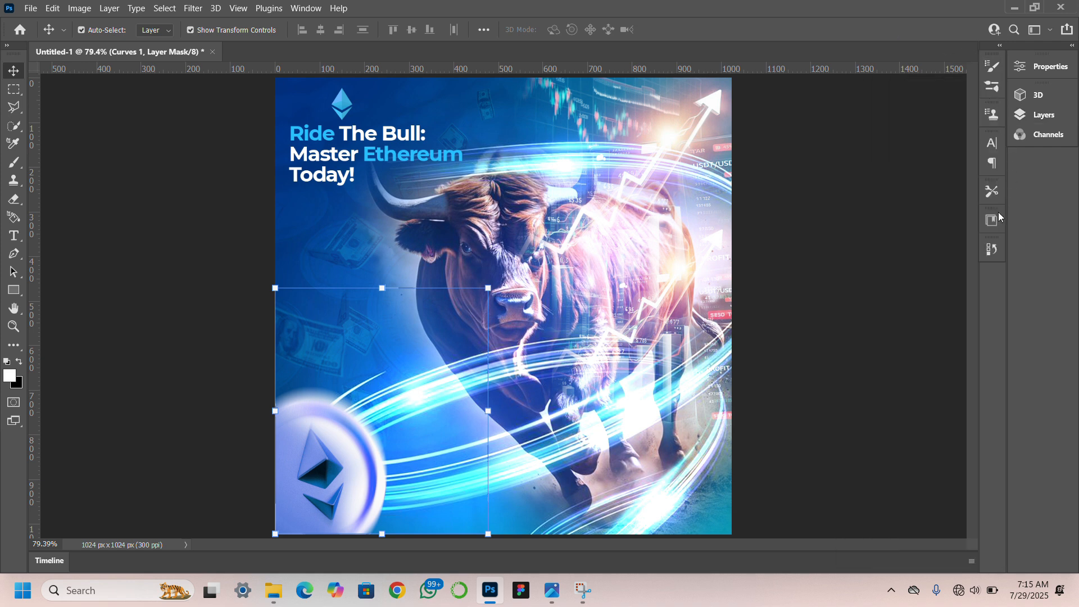
{"action": "left_click", "coordinate": [994, 248]}
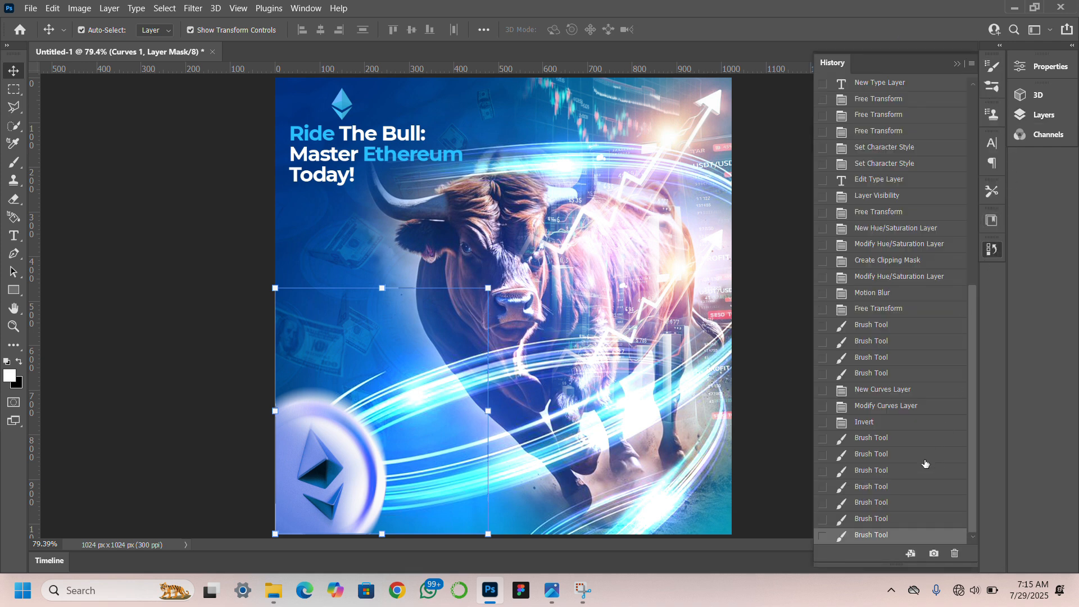
{"action": "left_click", "coordinate": [909, 390]}
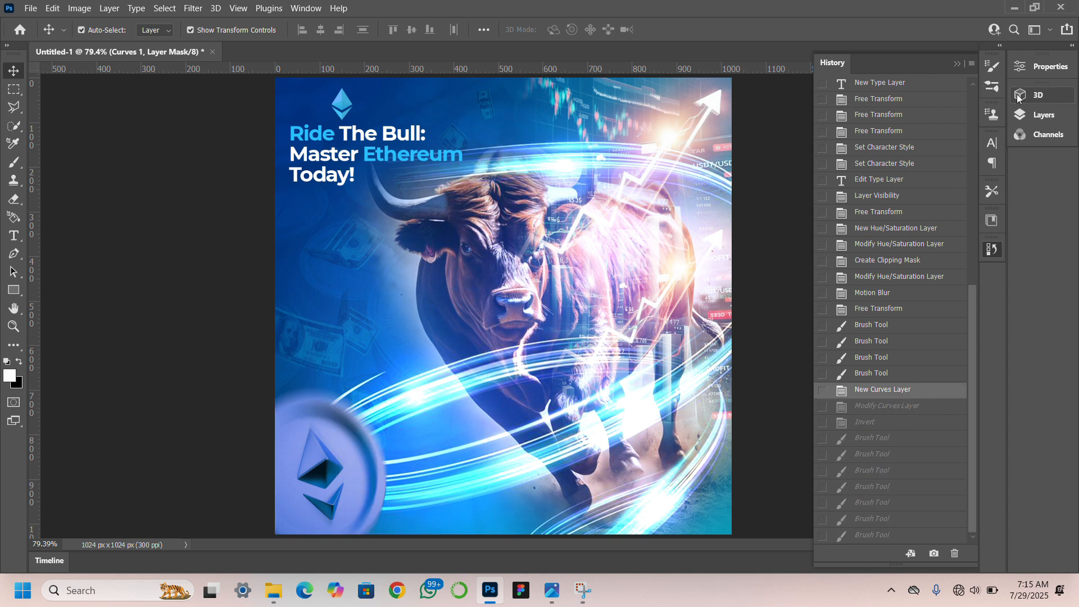
Brighten the coin moderately by raising its clipped Curves adjustment at about input 79.
{"action": "left_click", "coordinate": [1028, 113]}
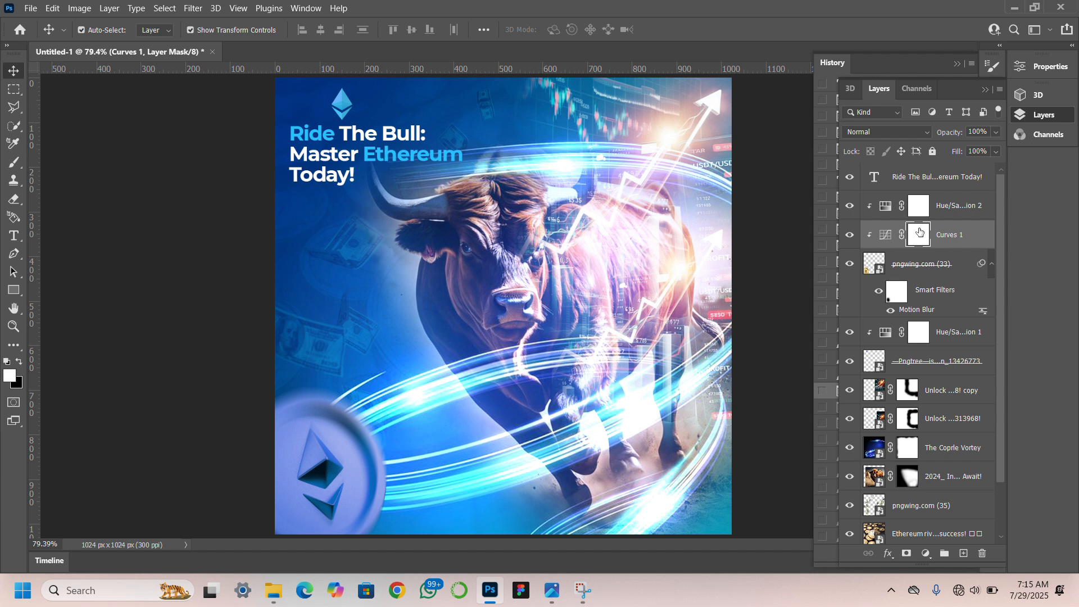
{"action": "double_click", "coordinate": [884, 240]}
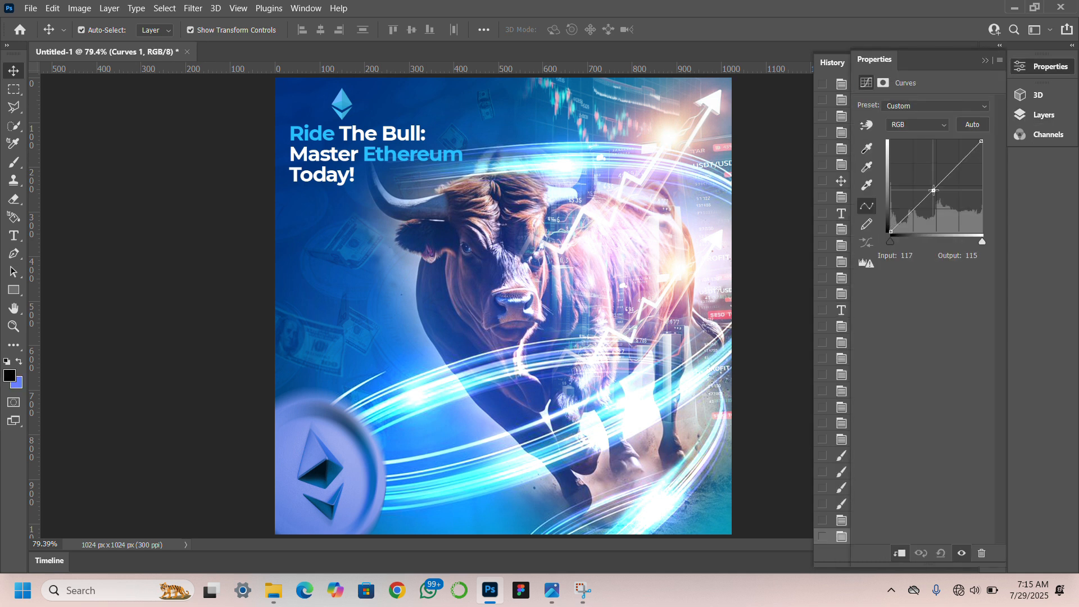
{"action": "left_click_drag", "start_coordinate": [934, 190], "coordinate": [920, 180]}
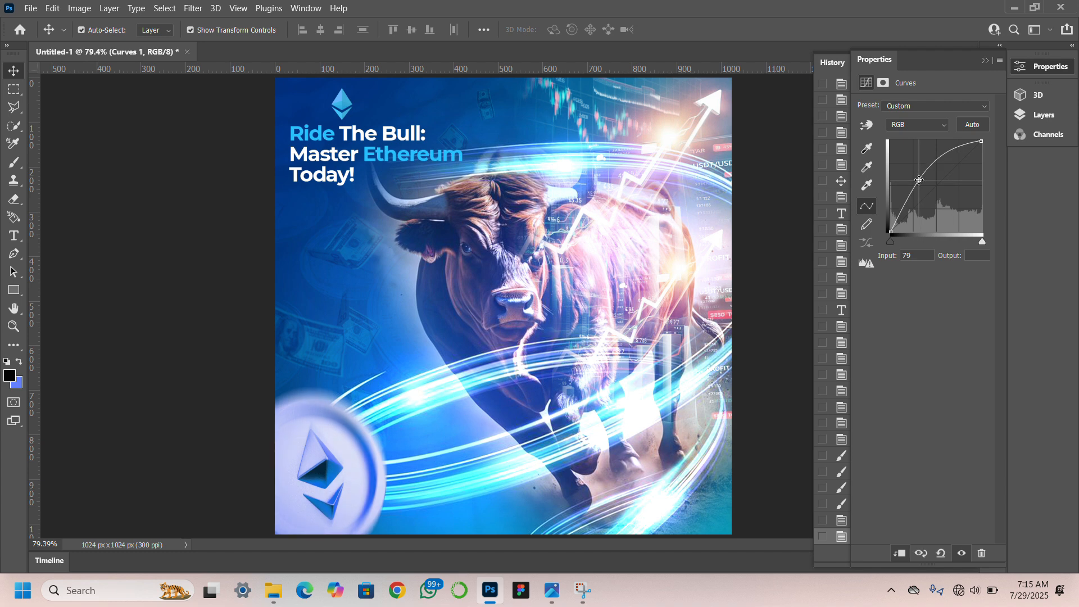
Invert the mask of the first coin's Curves adjustment to hide its brightening.
{"action": "left_click", "coordinate": [1042, 115]}
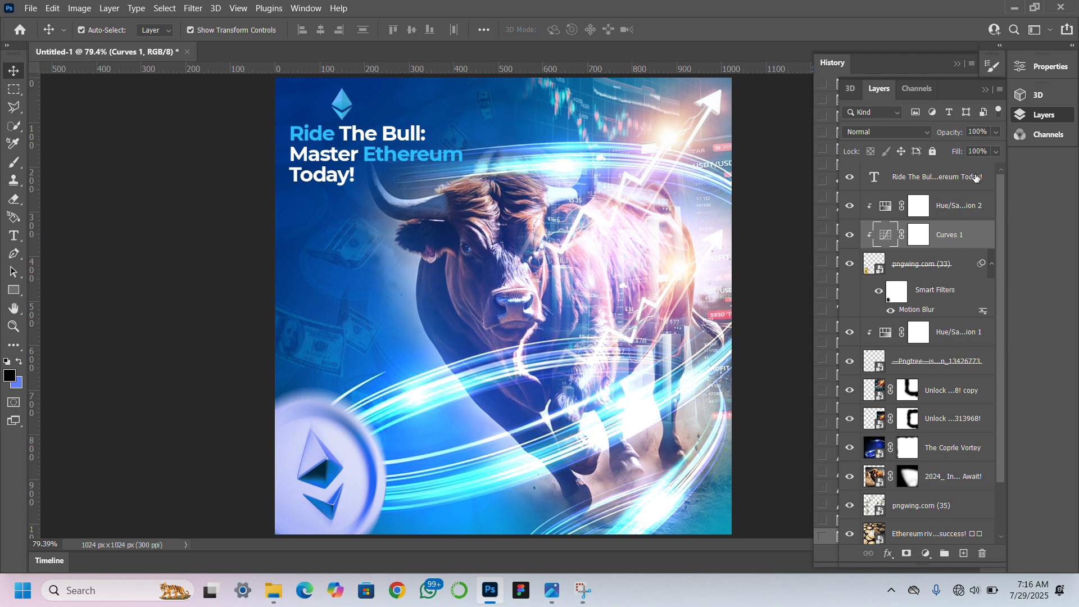
{"action": "left_click", "coordinate": [916, 242]}
{"action": "key", "text": "ctrl+i"}
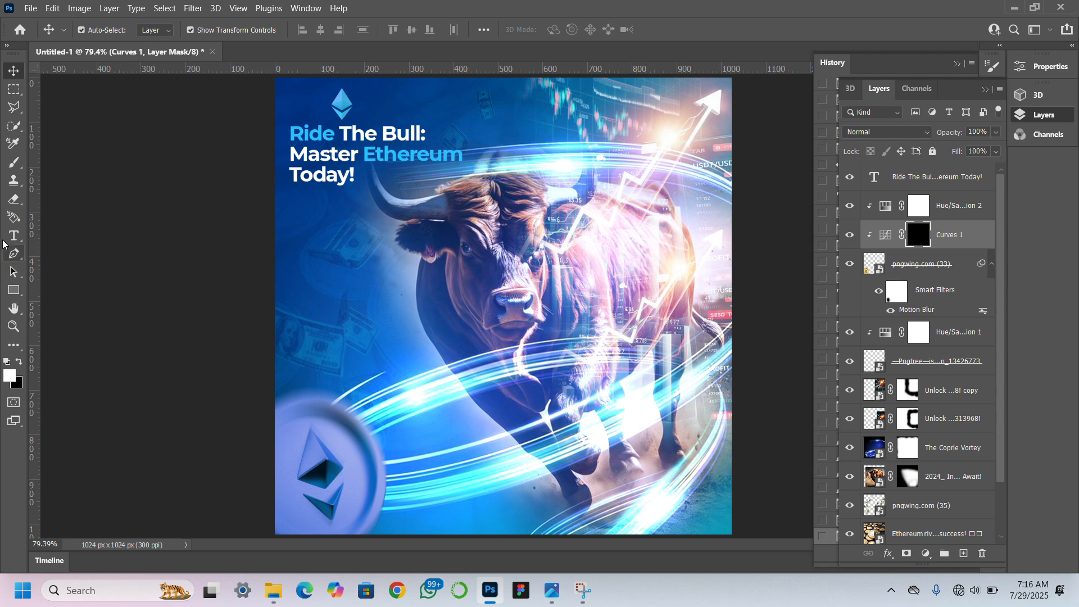
Paint white on the inverted Curves mask along the lower-left coin's outer rim with a soft 250 px brush to reveal the brightening.
{"action": "left_click", "coordinate": [14, 163]}
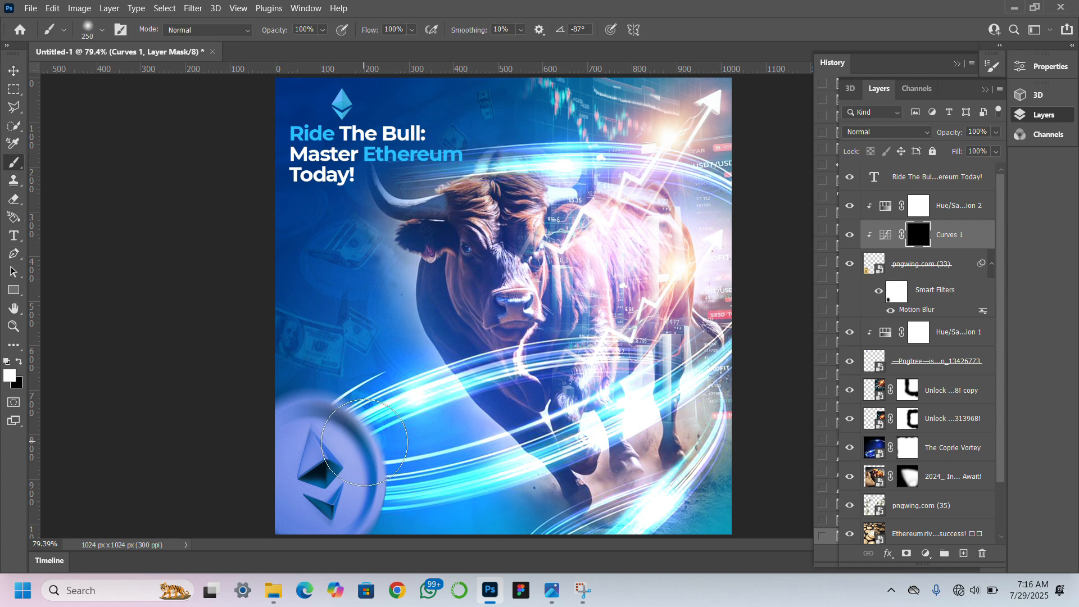
{"action": "left_click", "coordinate": [405, 497]}
{"action": "left_click", "coordinate": [405, 517]}
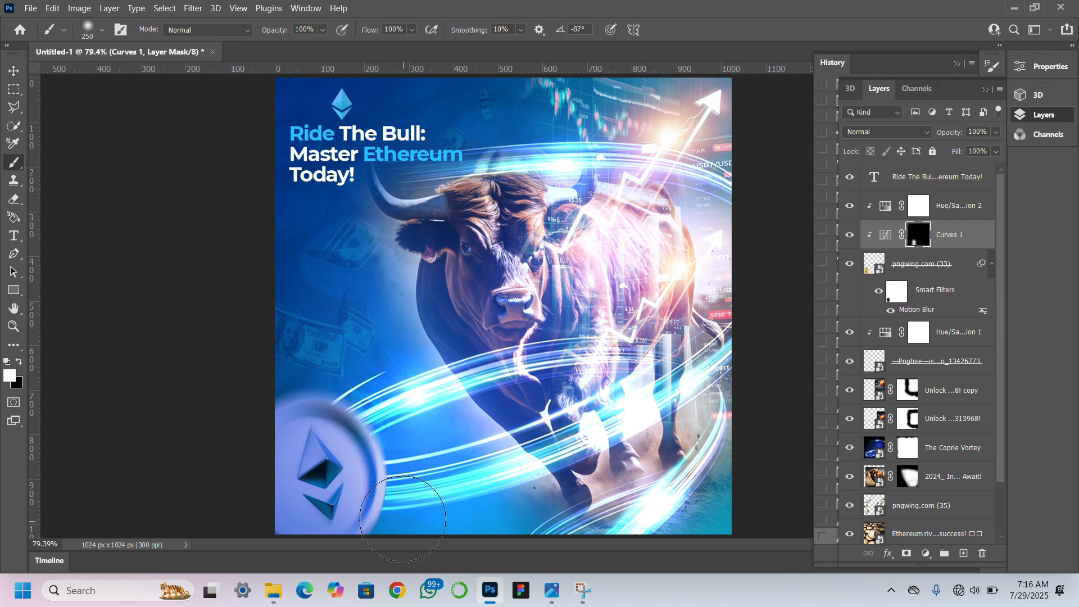
{"action": "left_click", "coordinate": [386, 525]}
{"action": "left_click", "coordinate": [401, 425]}
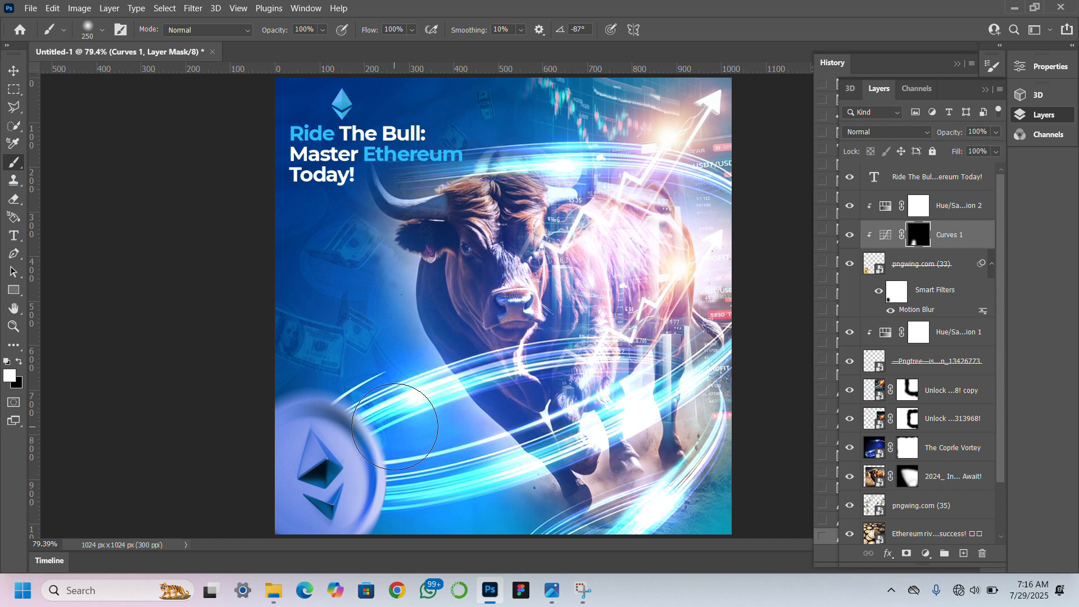
{"action": "left_click", "coordinate": [385, 424]}
{"action": "left_click", "coordinate": [356, 409]}
{"action": "left_click", "coordinate": [336, 400]}
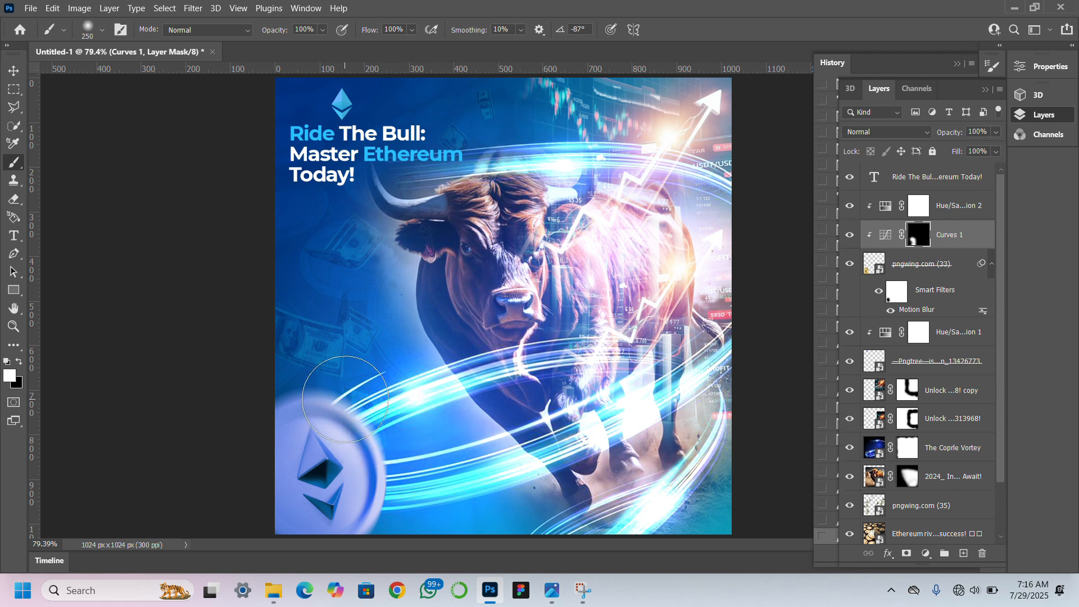
{"action": "left_click", "coordinate": [302, 387]}
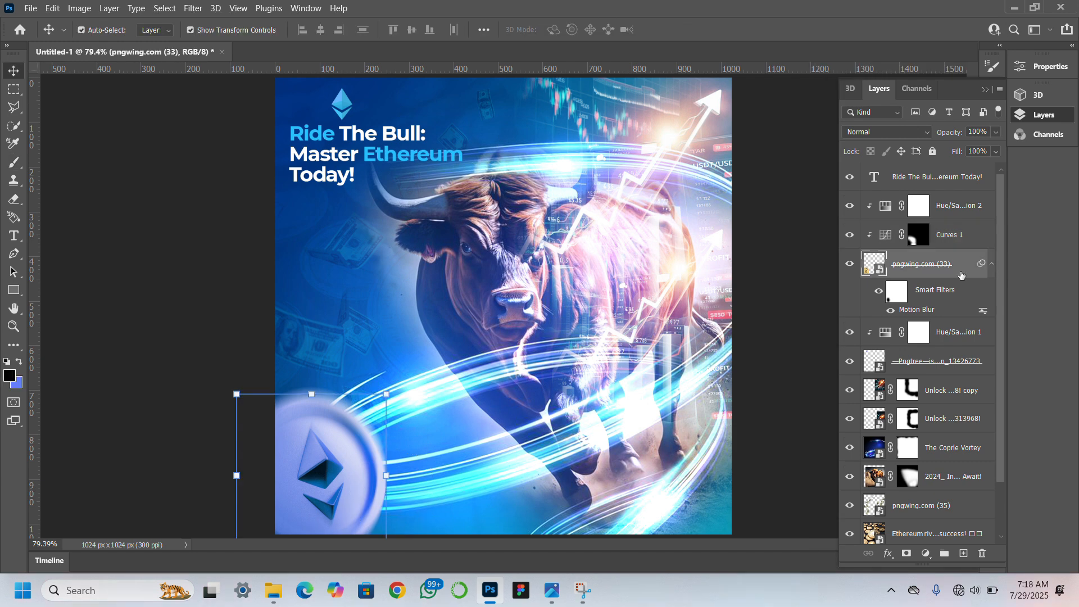
Duplicate the coin layer above its adjustments and place the copy in the flyer's upper-right corner, partly off the canvas.
{"action": "left_click_drag", "start_coordinate": [961, 275], "coordinate": [960, 191]}
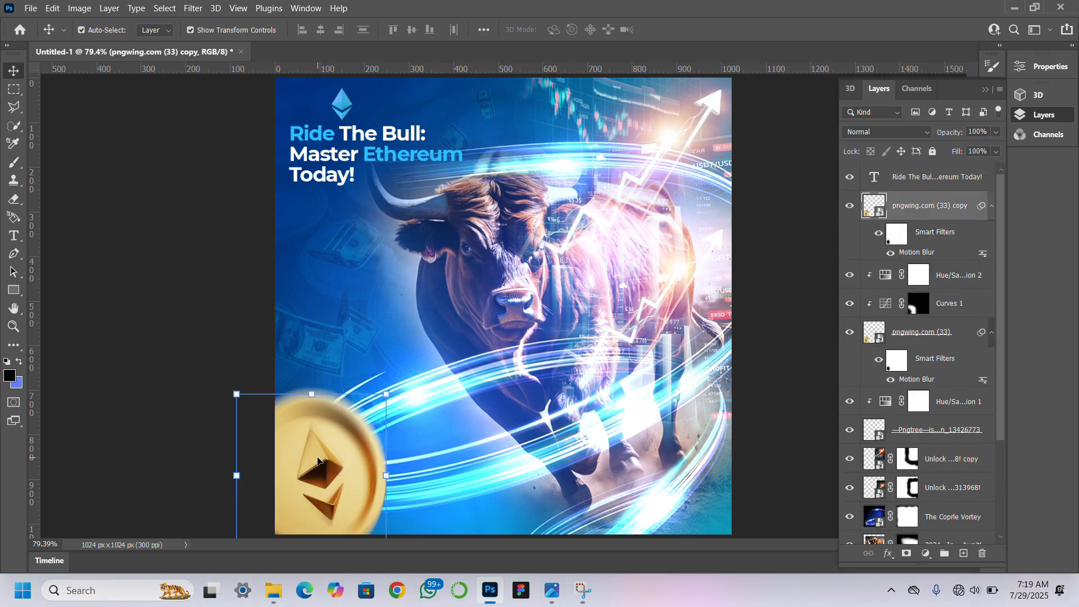
{"action": "left_click_drag", "start_coordinate": [317, 458], "coordinate": [680, 130]}
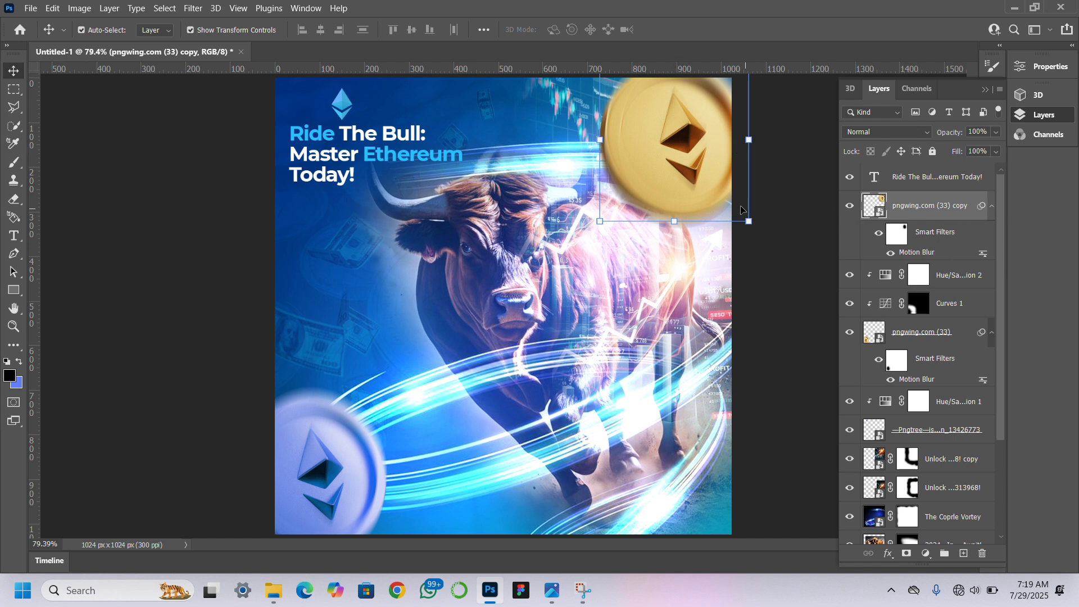
{"action": "left_click", "coordinate": [699, 184]}
{"action": "left_click_drag", "start_coordinate": [700, 183], "coordinate": [707, 173]}
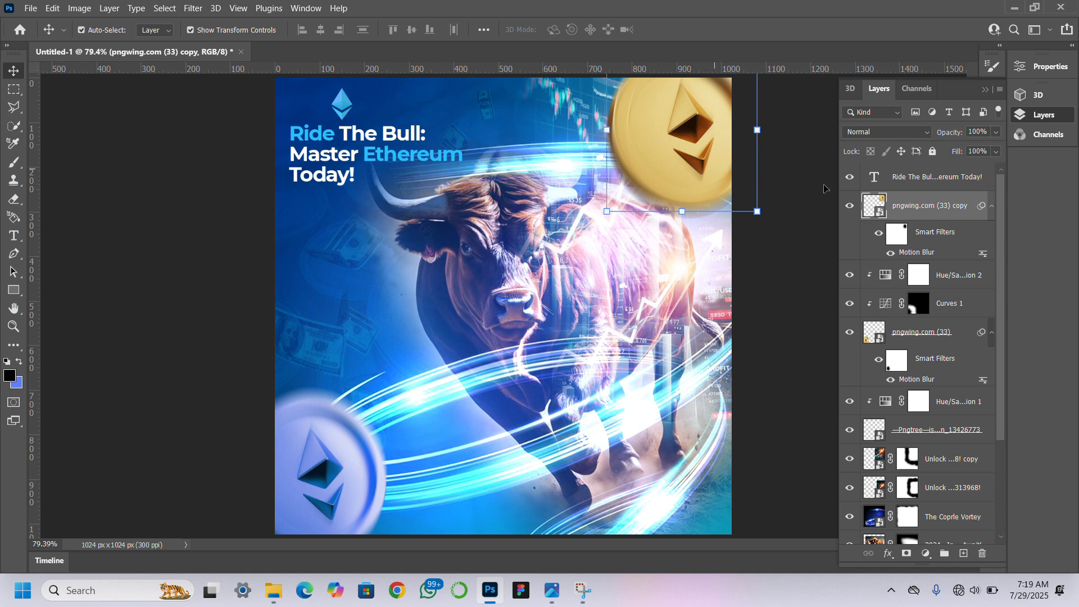
Duplicate the first coin's Hue/Saturation adjustment above the coin copy and clip it to that copy.
{"action": "left_click", "coordinate": [927, 308]}
{"action": "left_click", "coordinate": [949, 280]}
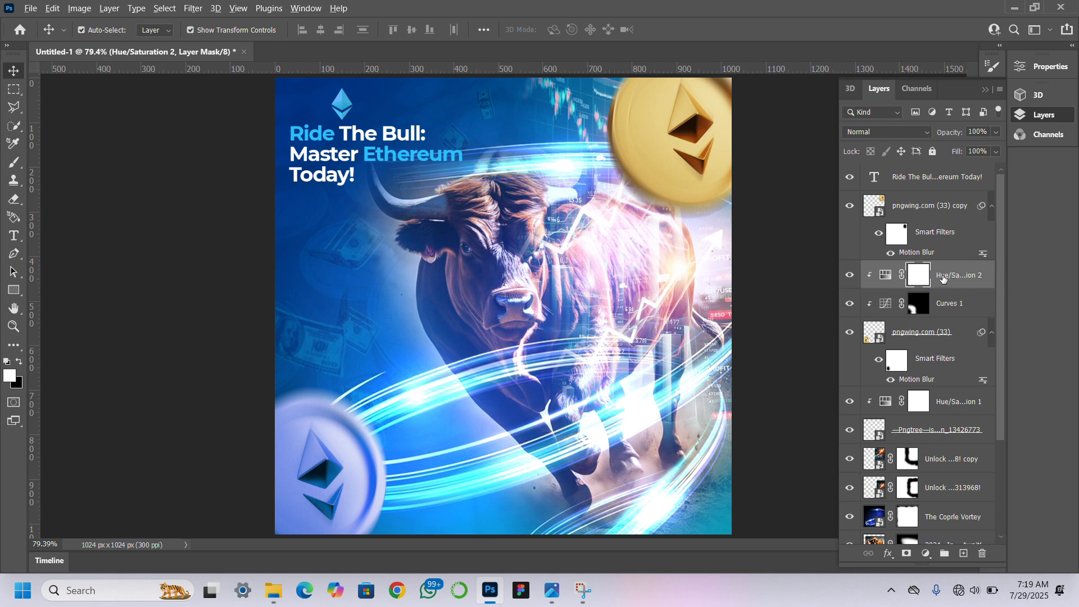
{"action": "left_click_drag", "start_coordinate": [937, 279], "coordinate": [949, 196]}
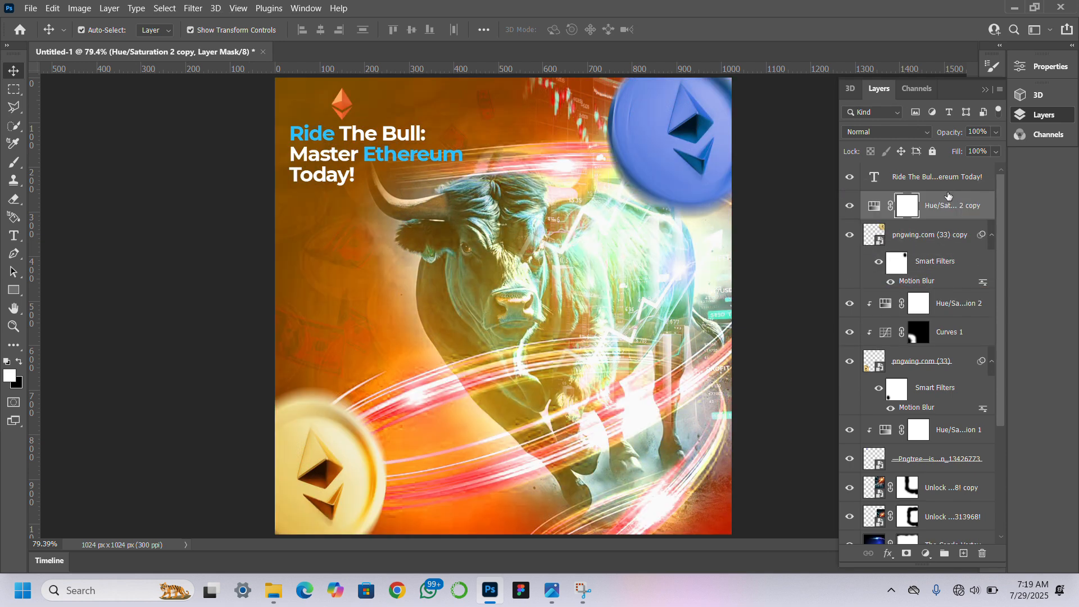
{"action": "right_click", "coordinate": [938, 203]}
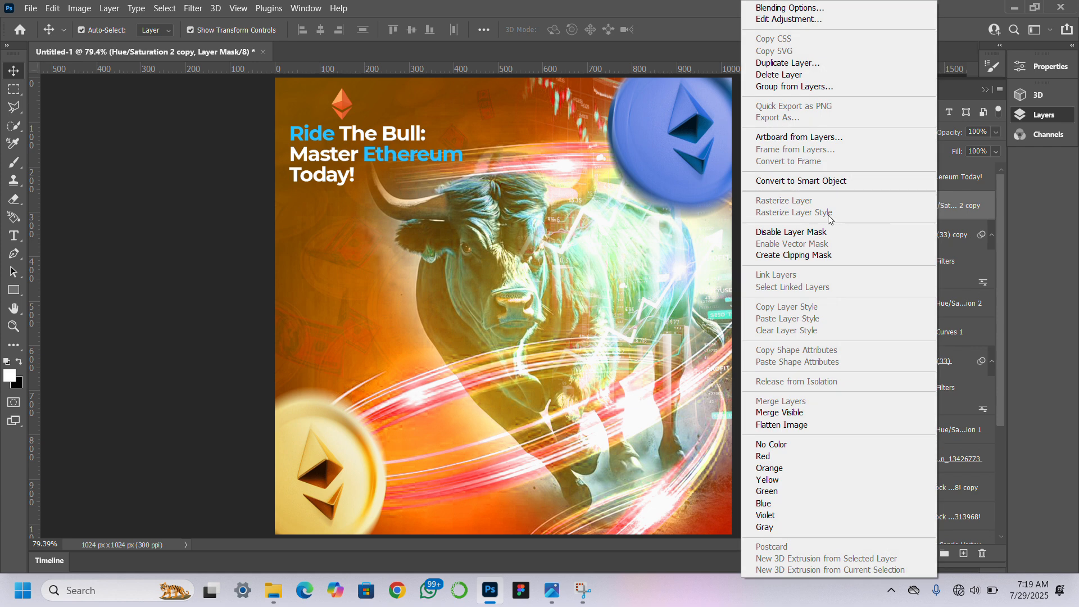
{"action": "left_click", "coordinate": [796, 256]}
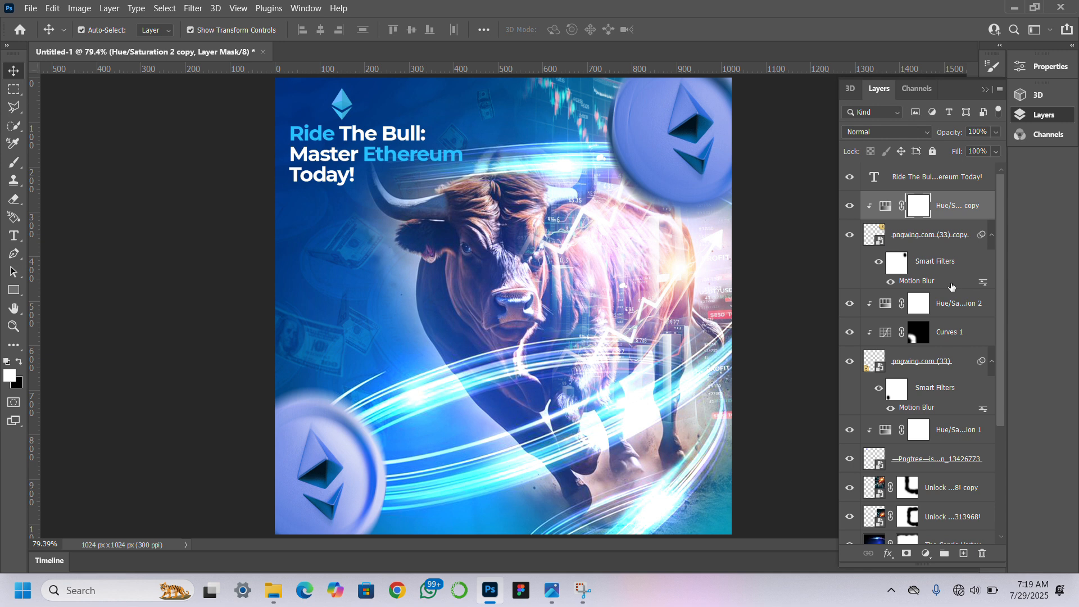
Add a Curves adjustment above the copied Hue/Saturation layer and raise its curve at about input 83.
{"action": "left_click", "coordinate": [944, 336]}
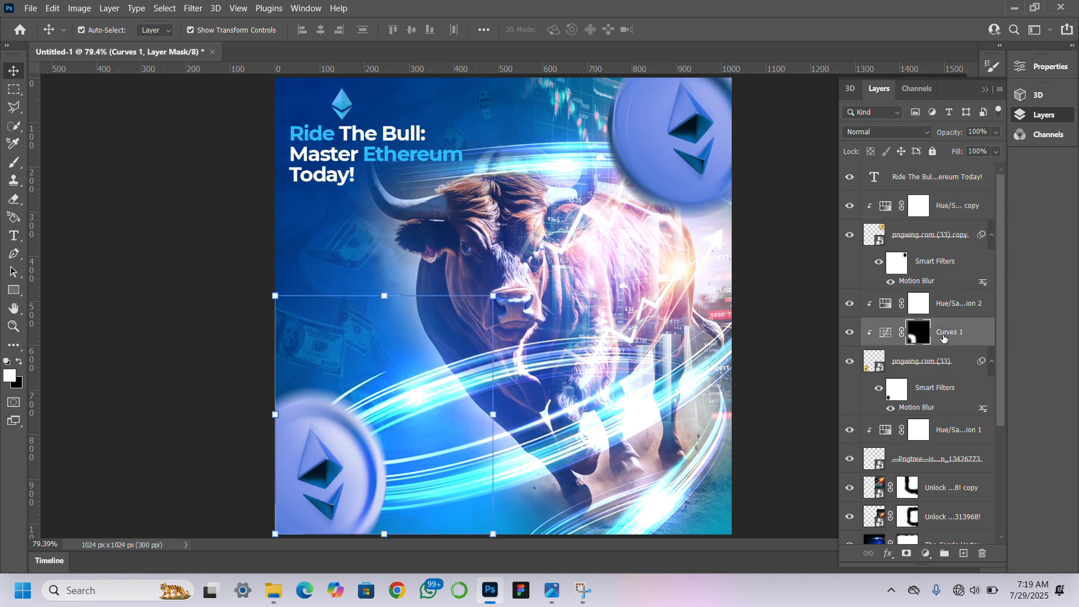
{"action": "left_click", "coordinate": [958, 206]}
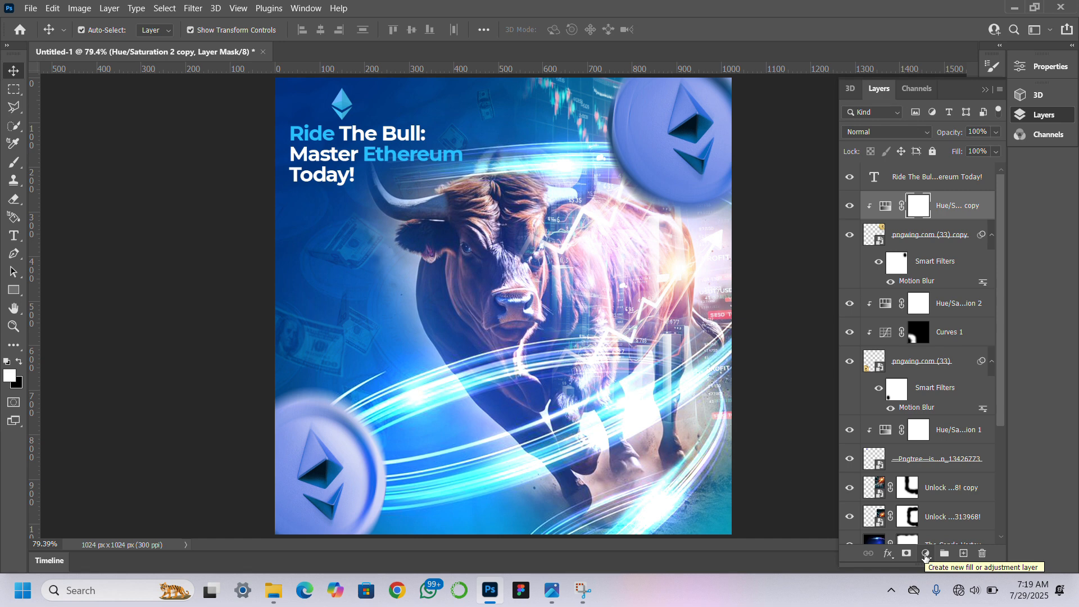
{"action": "left_click", "coordinate": [926, 555]}
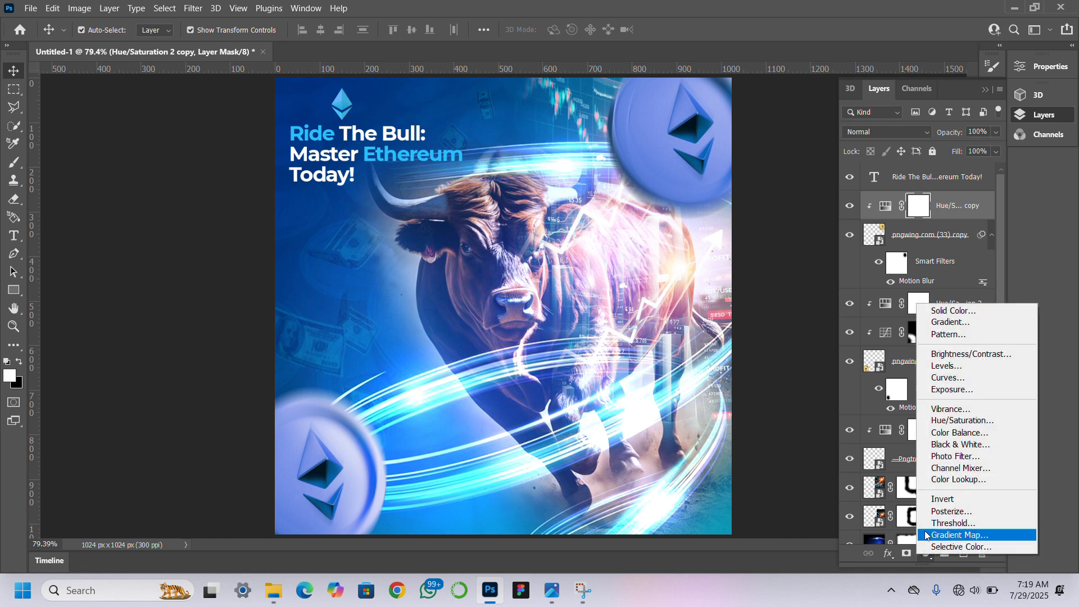
{"action": "left_click", "coordinate": [941, 380]}
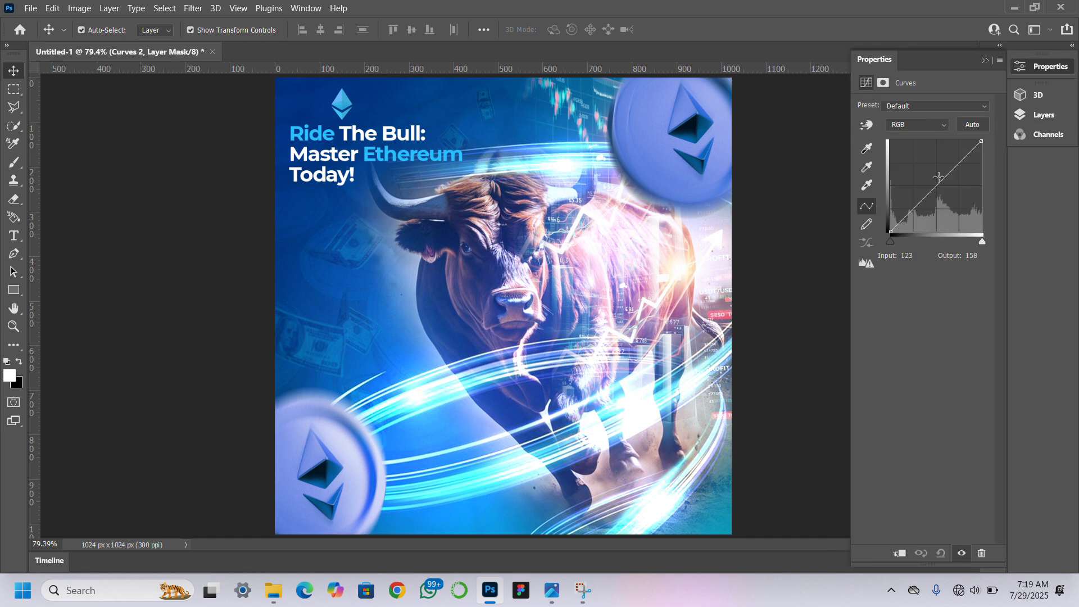
{"action": "left_click_drag", "start_coordinate": [932, 190], "coordinate": [920, 181]}
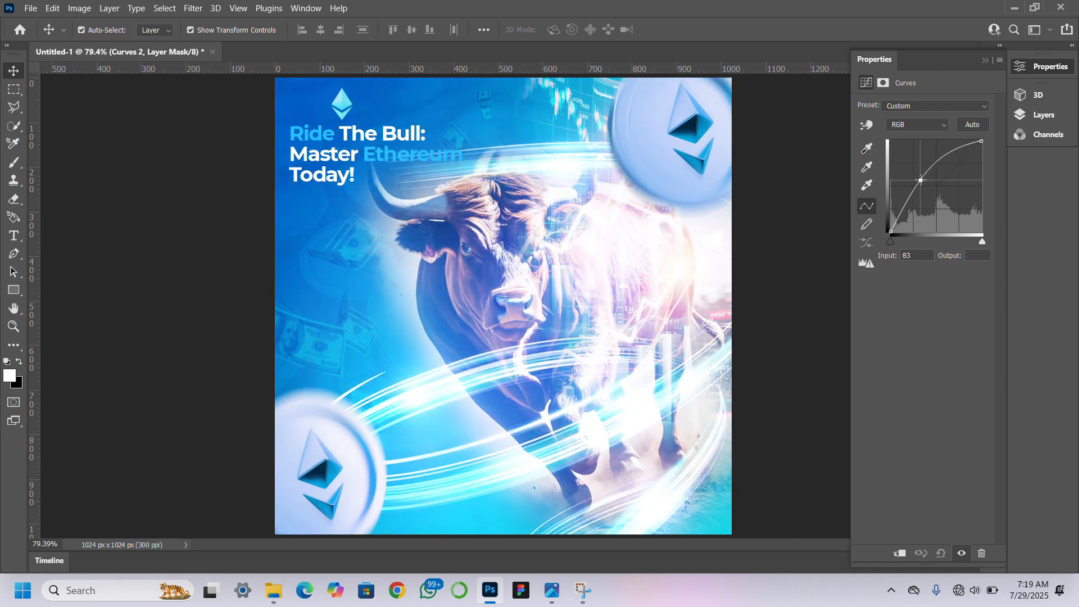
Clip the new Curves adjustment to the coin copy and invert its mask to hide the brightening.
{"action": "left_click", "coordinate": [1040, 114]}
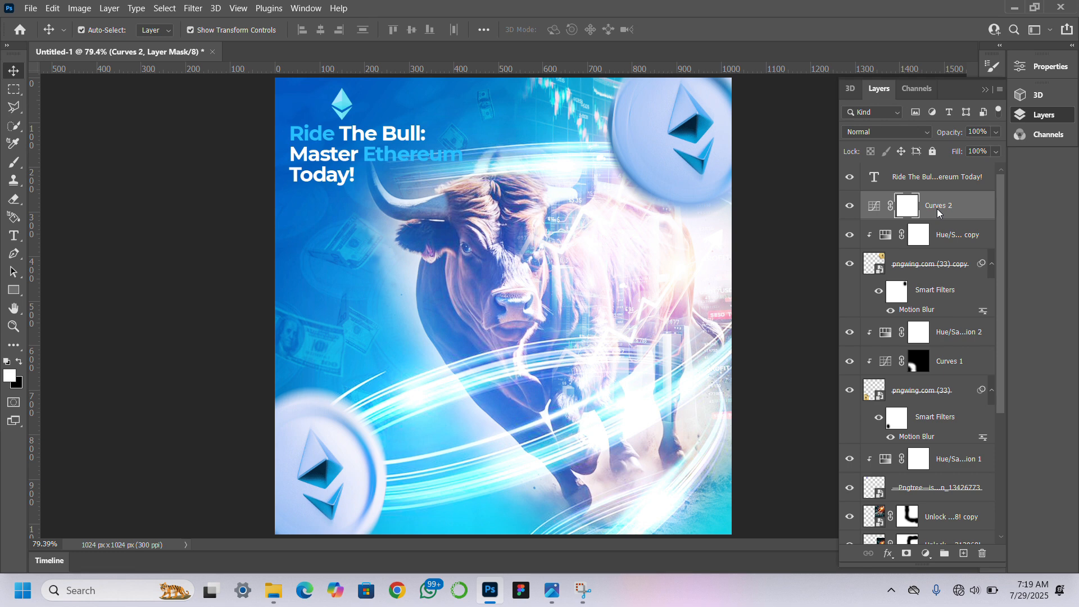
{"action": "right_click", "coordinate": [936, 208]}
{"action": "left_click", "coordinate": [840, 256]}
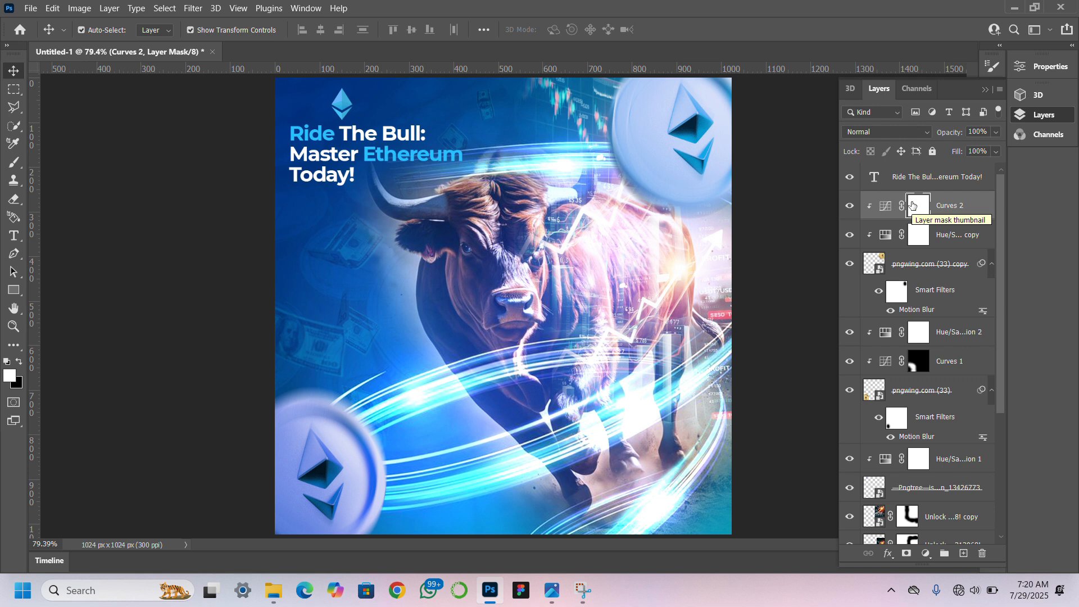
{"action": "key", "text": "ctrl+i"}
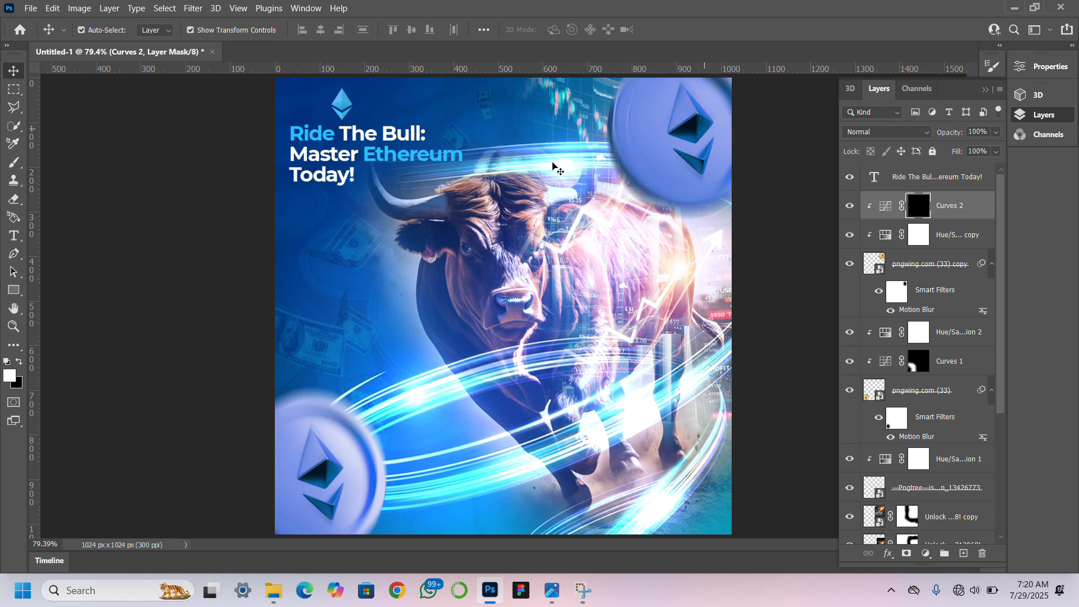
Paint white on the new Curves mask along the upper-right coin's lower-left rim with a soft 250 px brush.
{"action": "left_click", "coordinate": [14, 162]}
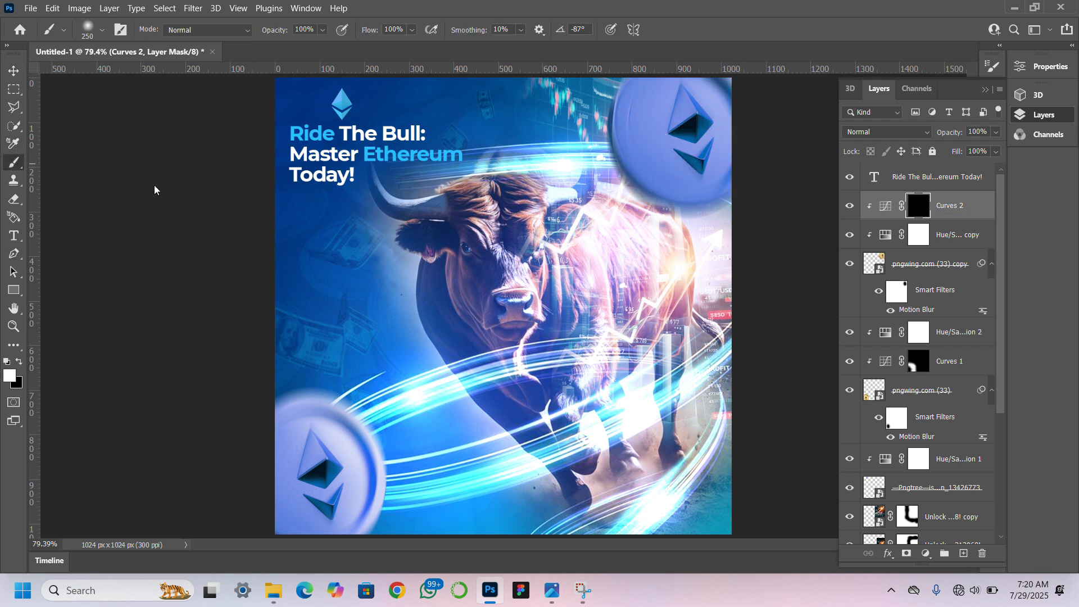
{"action": "left_click", "coordinate": [616, 134]}
{"action": "left_click", "coordinate": [626, 165]}
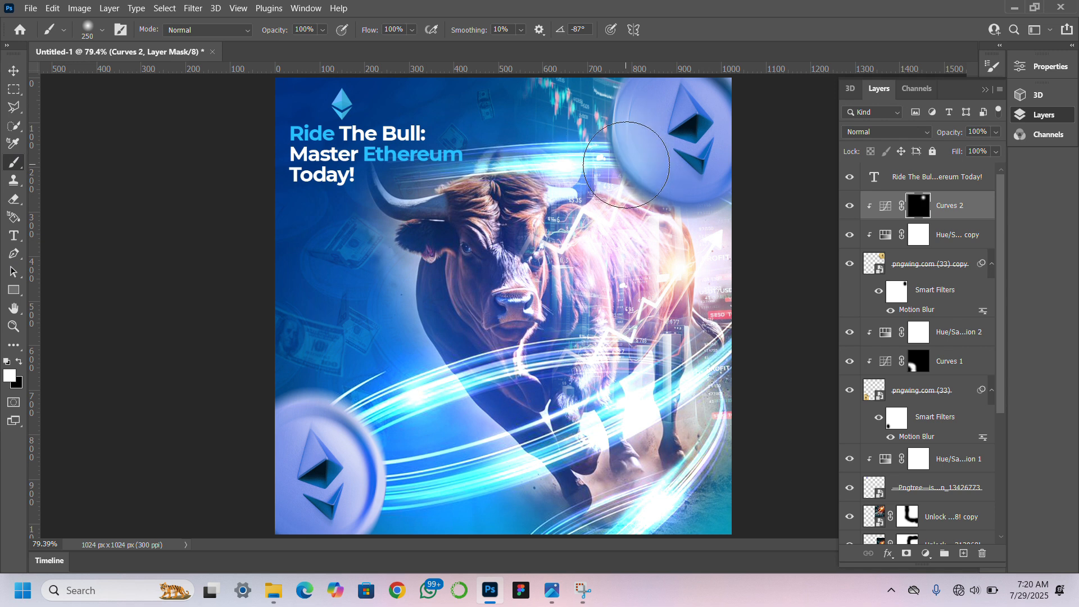
{"action": "mouse_move", "coordinate": [627, 165]}
{"action": "left_mouse_down"}
{"action": "mouse_move", "coordinate": [664, 208]}
{"action": "mouse_move", "coordinate": [703, 228]}
{"action": "mouse_move", "coordinate": [631, 214]}
{"action": "mouse_move", "coordinate": [603, 96]}
{"action": "mouse_move", "coordinate": [608, 58]}
{"action": "mouse_move", "coordinate": [613, 143]}
{"action": "mouse_move", "coordinate": [718, 242]}
{"action": "left_mouse_up"}
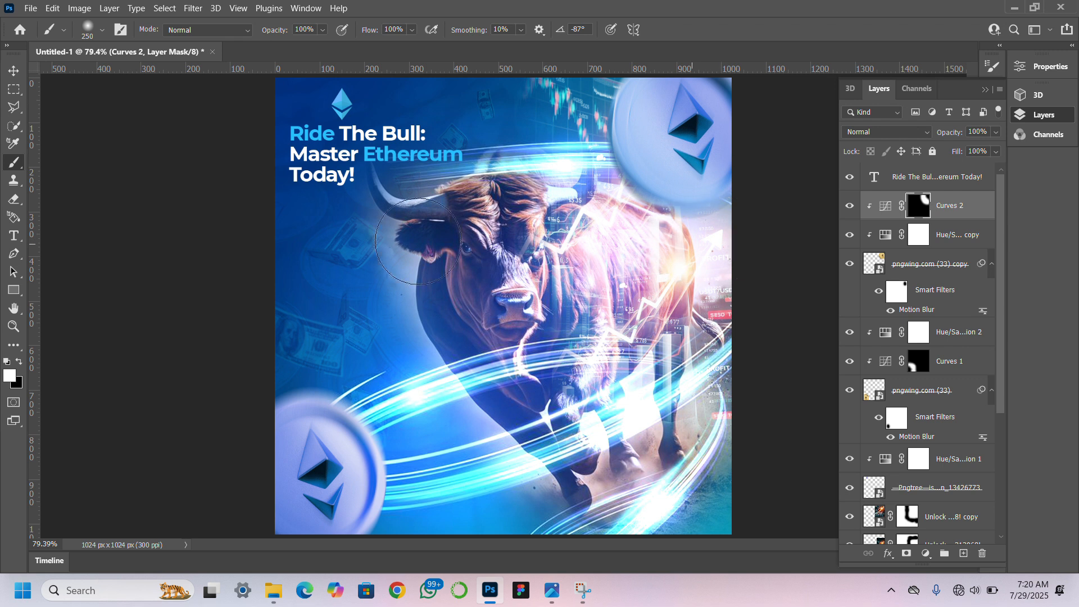
{"action": "left_click", "coordinate": [14, 70]}
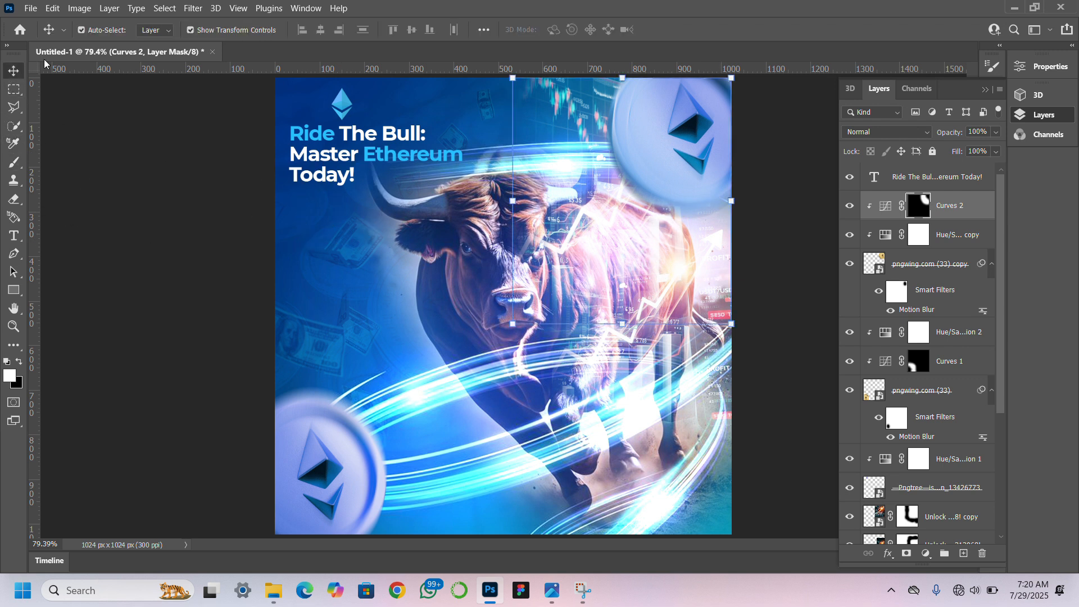
{"action": "left_click_drag", "start_coordinate": [662, 123], "coordinate": [656, 150]}
{"action": "left_click", "coordinate": [817, 264]}
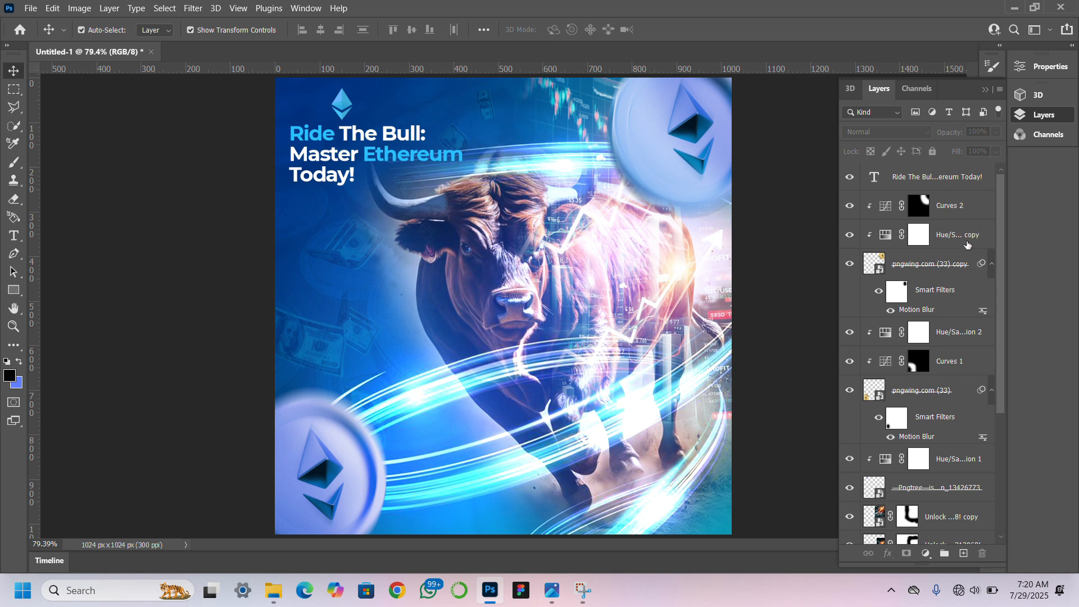
Select the coin copy together with its clipped Hue/Saturation and Curves adjustment layers.
{"action": "left_click", "coordinate": [972, 207]}
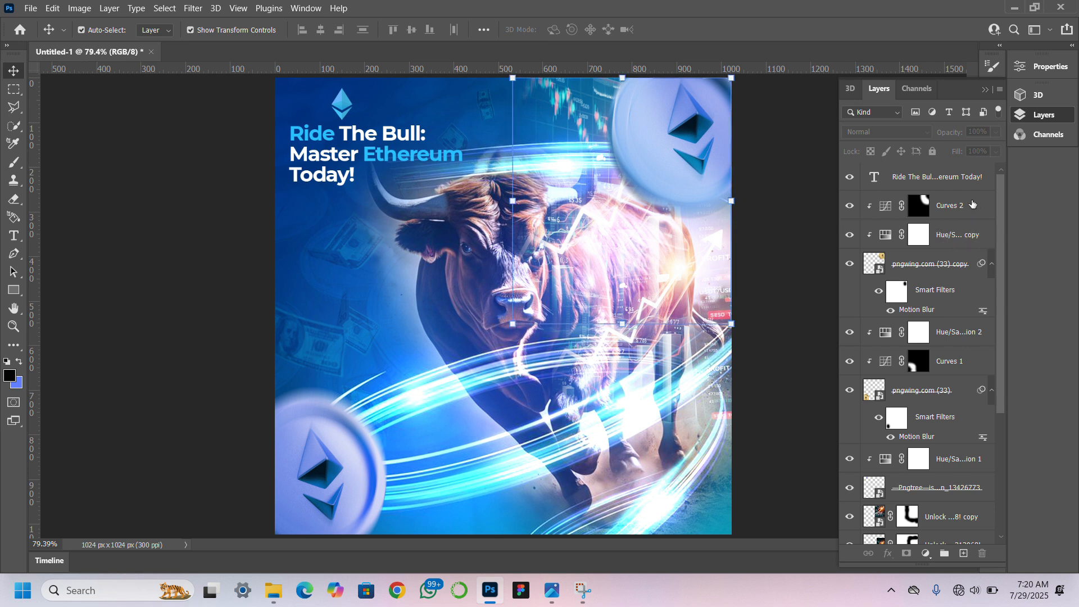
{"action": "left_click", "coordinate": [950, 267], "text": "shift"}
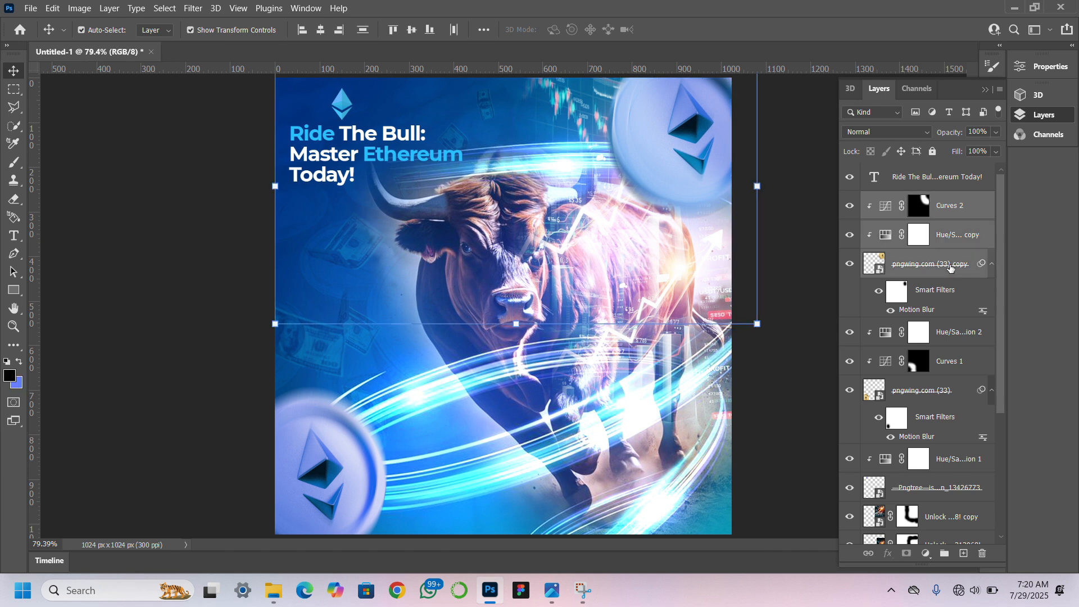
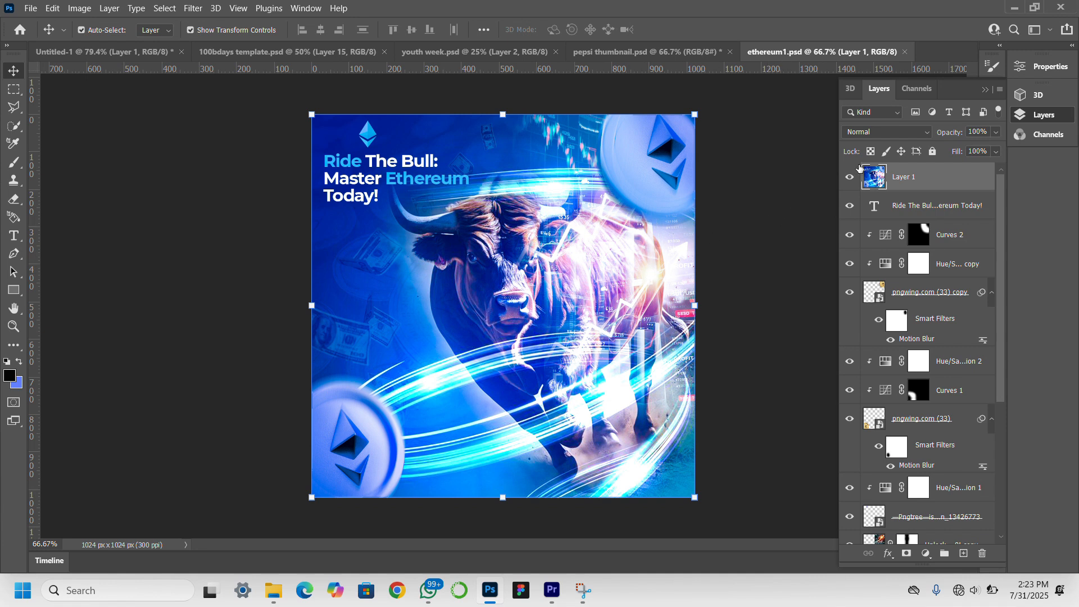
Hide Layer 1 at the top of the stack and select the masked bull image layer.
{"action": "left_click", "coordinate": [849, 179]}
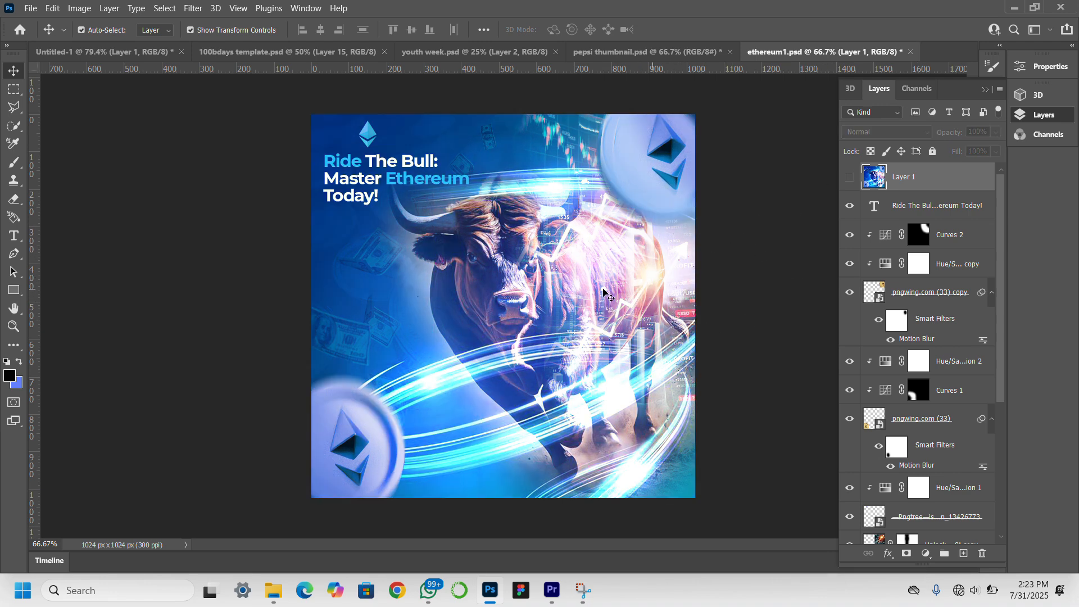
{"action": "left_click", "coordinate": [538, 317]}
{"action": "left_click", "coordinate": [445, 320]}
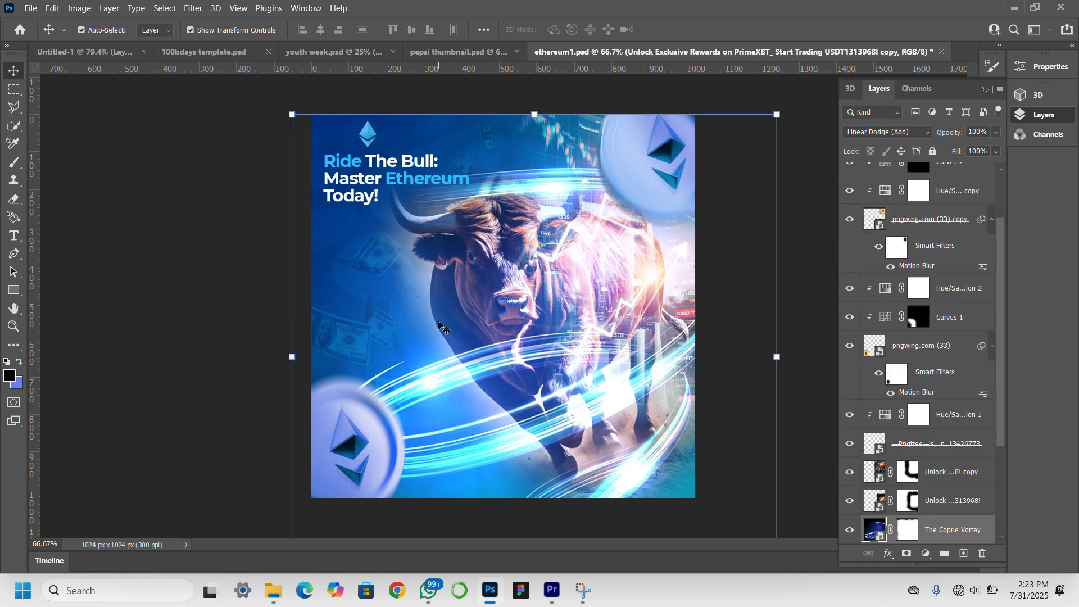
{"action": "scroll", "coordinate": [965, 475], "scroll_direction": "down", "scroll_amount": 4}
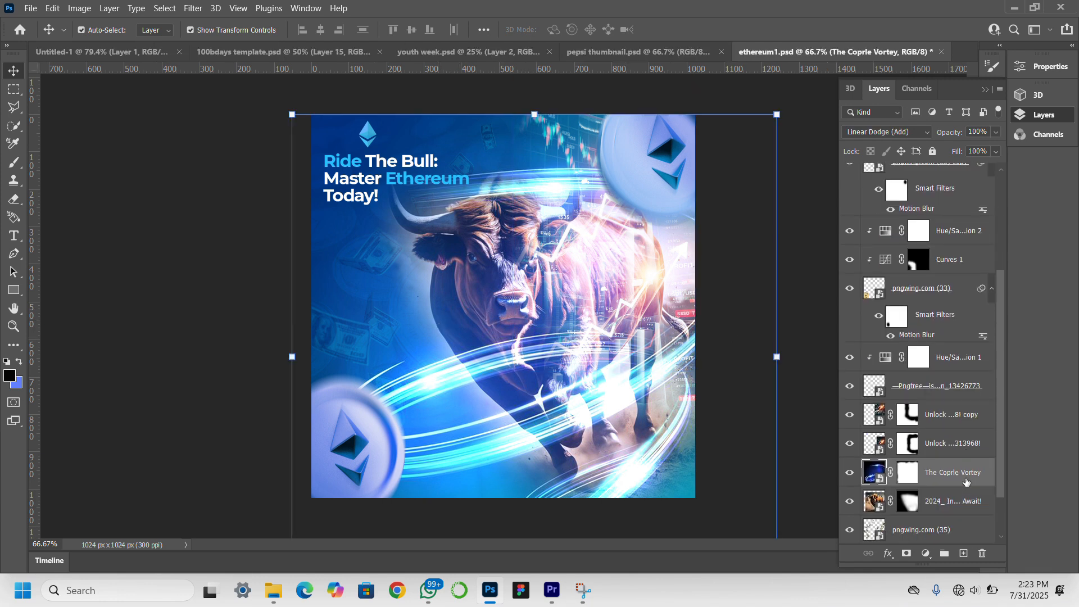
{"action": "scroll", "coordinate": [967, 482], "scroll_direction": "up", "scroll_amount": 2}
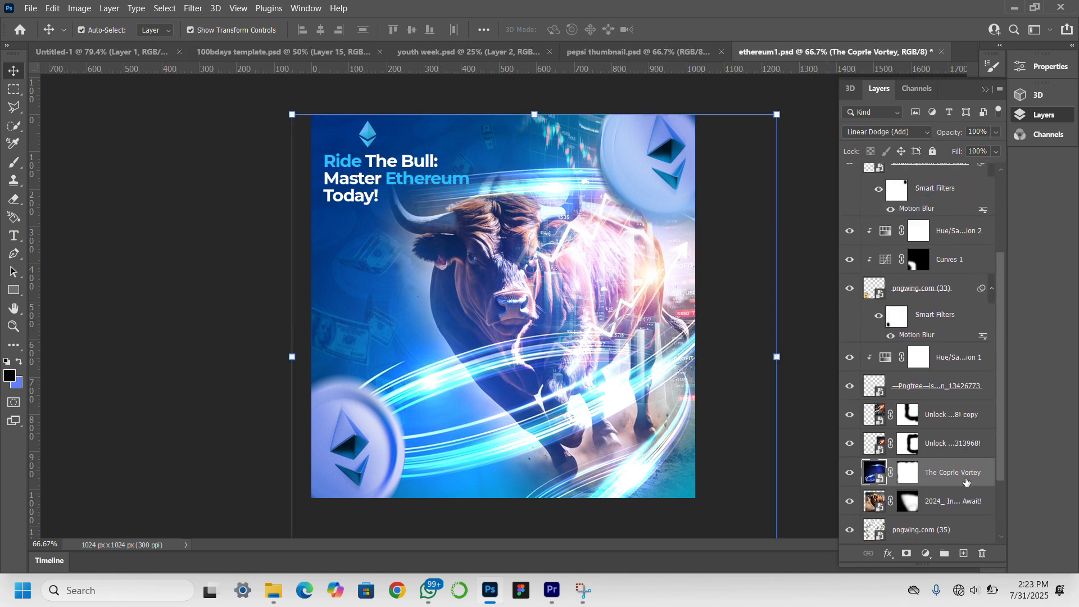
{"action": "left_click", "coordinate": [965, 448]}
{"action": "scroll", "coordinate": [972, 368], "scroll_direction": "up", "scroll_amount": 2}
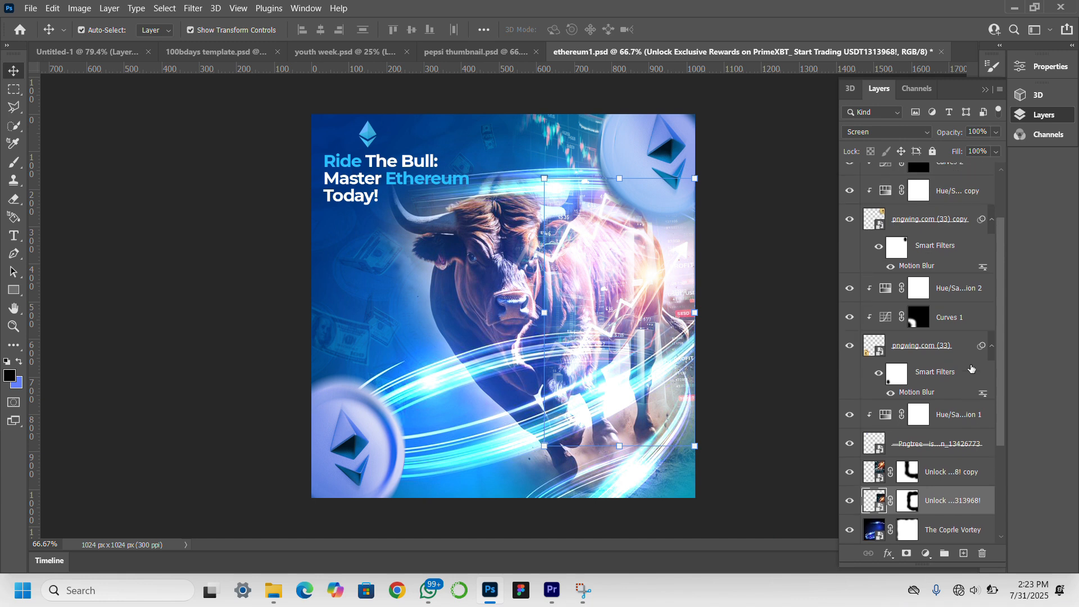
{"action": "scroll", "coordinate": [972, 368], "scroll_direction": "up", "scroll_amount": 2}
{"action": "scroll", "coordinate": [972, 368], "scroll_direction": "down", "scroll_amount": 6}
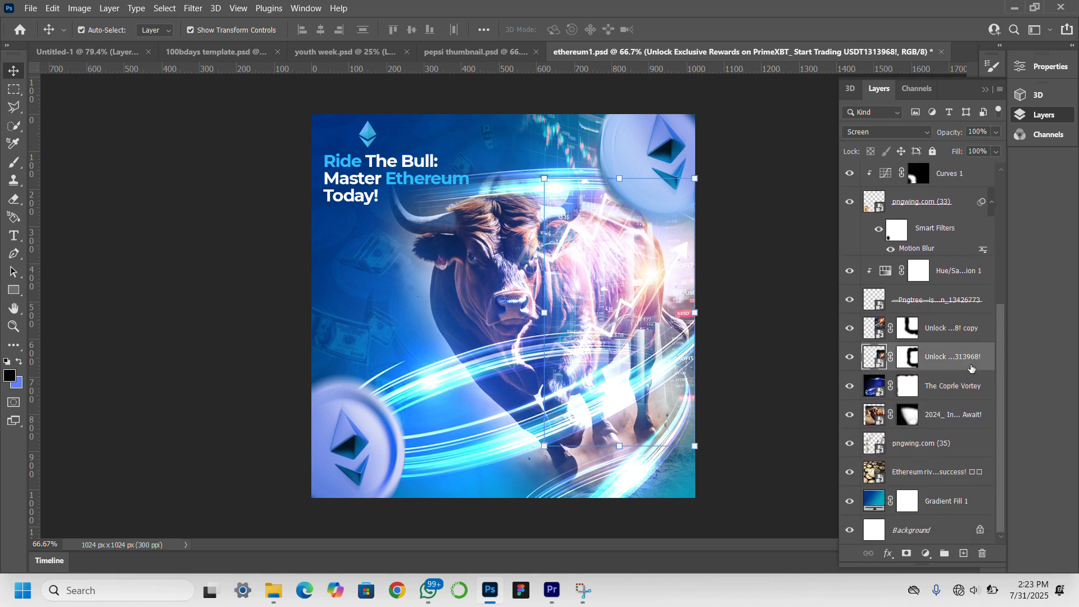
{"action": "left_click", "coordinate": [937, 422]}
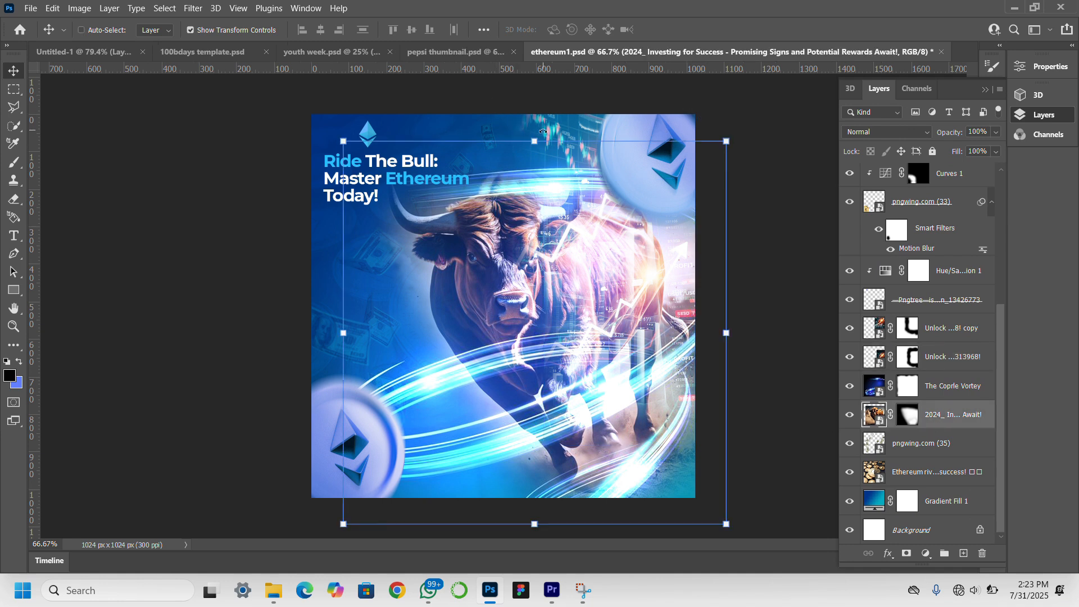
Scale the bull image up proportionally to about 112% and shift it slightly lower on the canvas.
{"action": "key", "text": "ctrl+t"}
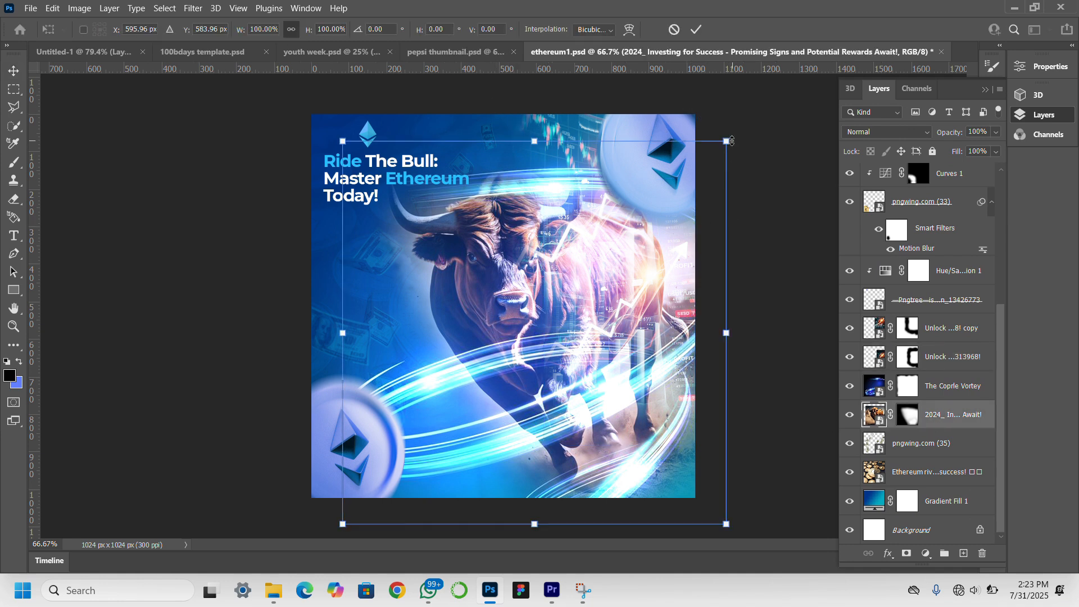
{"action": "left_click_drag", "start_coordinate": [732, 134], "coordinate": [780, 86]}
{"action": "left_click_drag", "start_coordinate": [535, 262], "coordinate": [510, 308]}
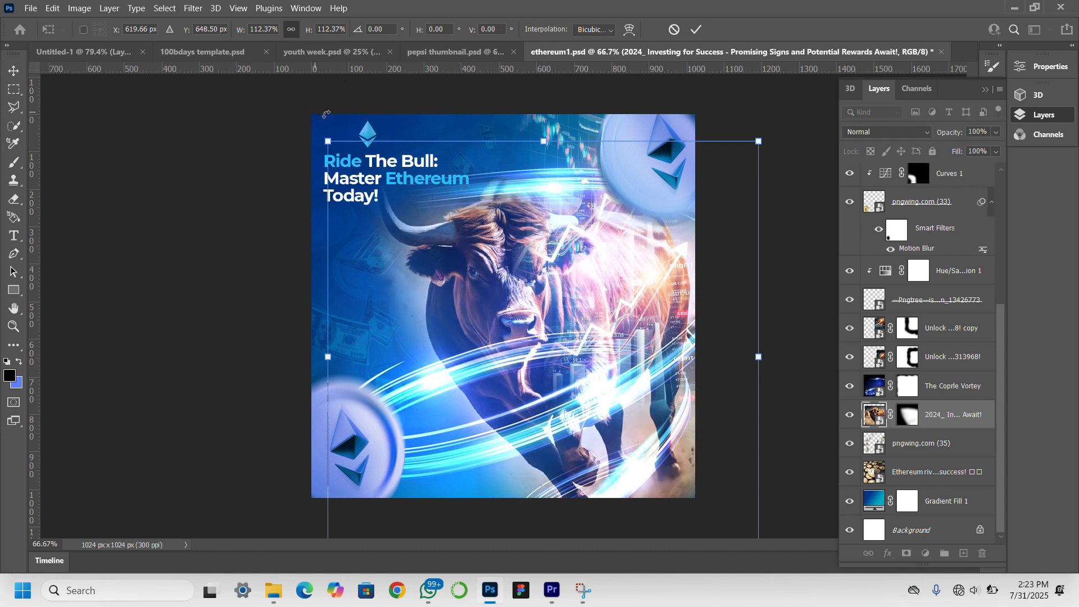
{"action": "key", "text": "Return"}
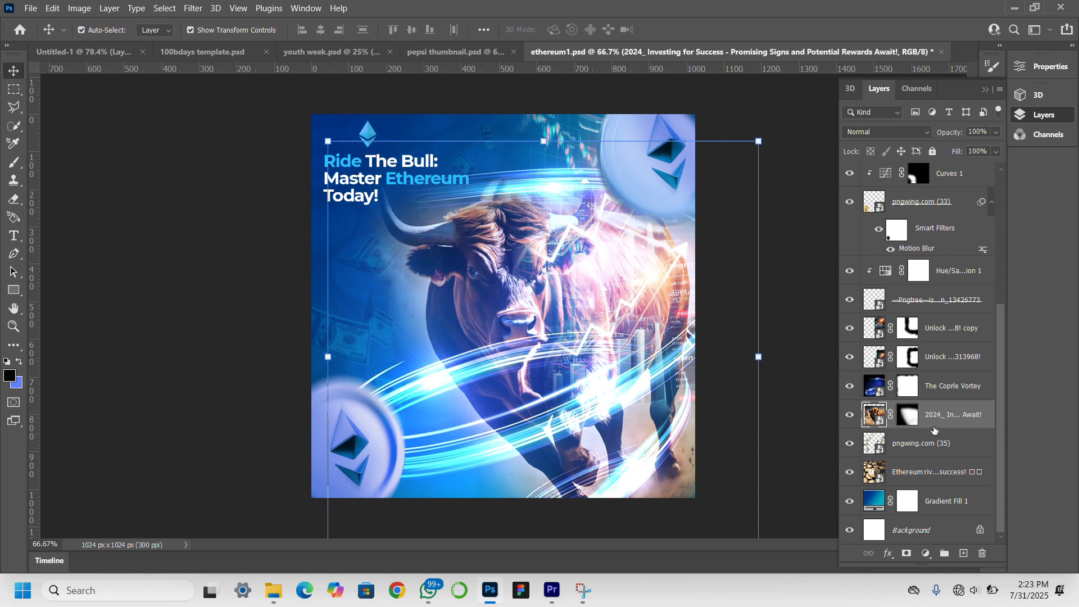
Paint black on the bull's layer mask with a soft 250 px brush to fade its legs and the lower-right ground.
{"action": "left_click", "coordinate": [917, 421]}
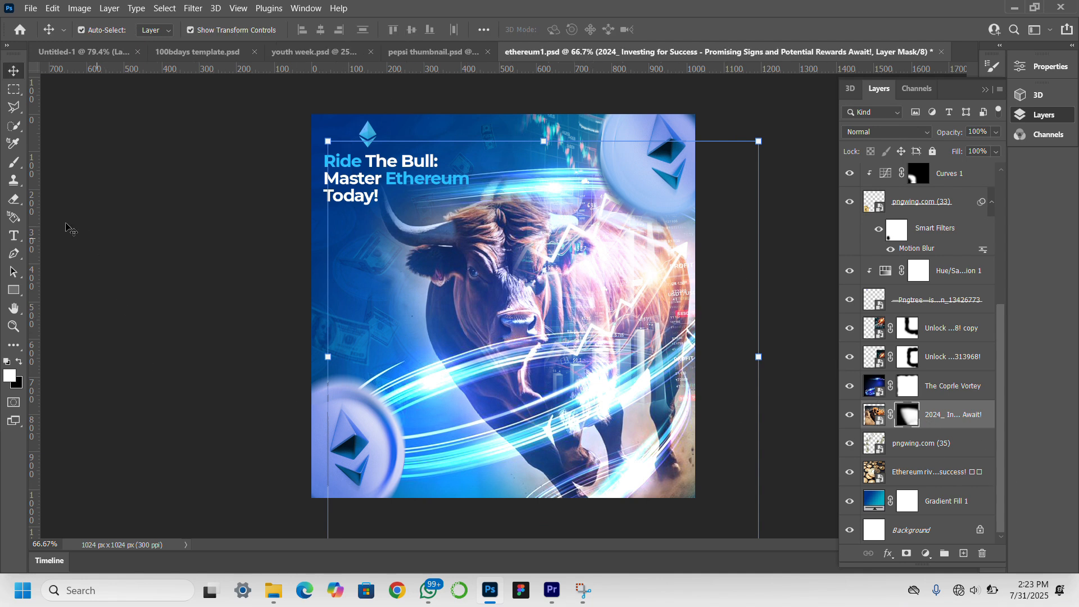
{"action": "left_click", "coordinate": [15, 163]}
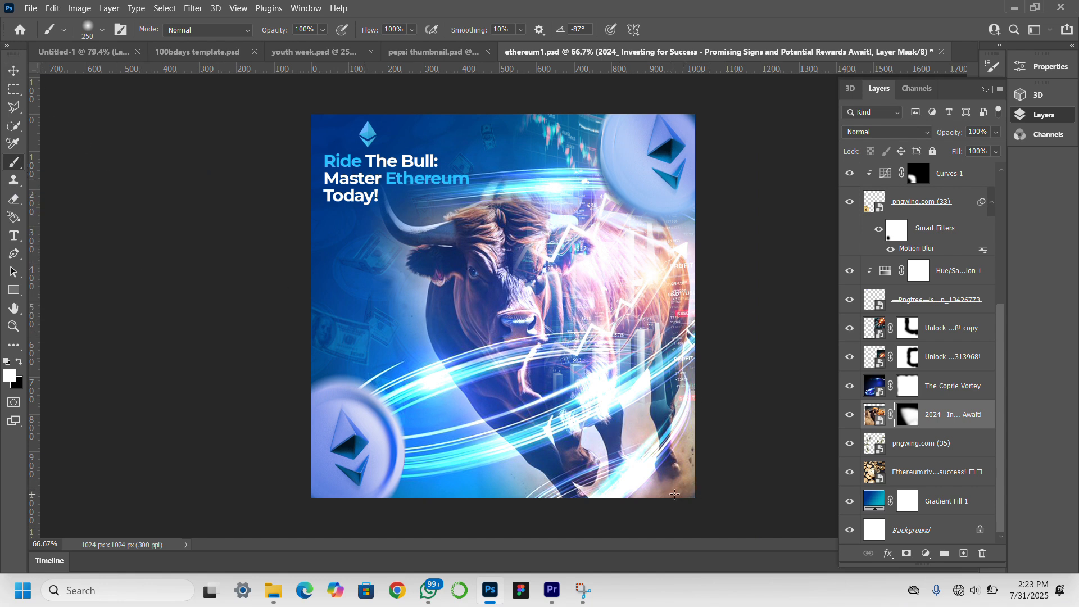
{"action": "key", "text": "x"}
{"action": "left_click_drag", "start_coordinate": [677, 491], "coordinate": [684, 487]}
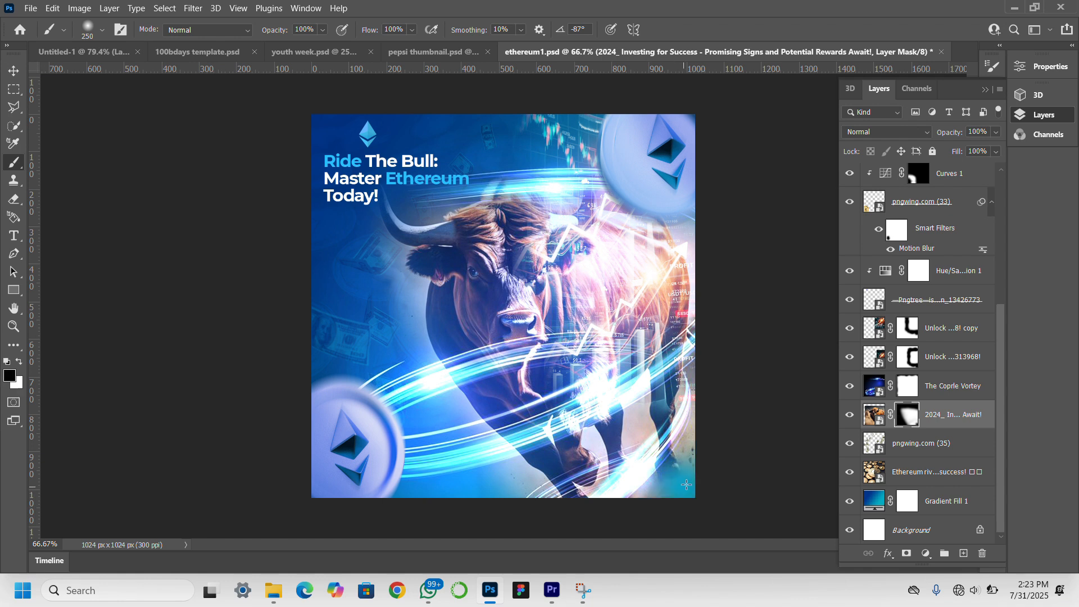
{"action": "left_click", "coordinate": [695, 448]}
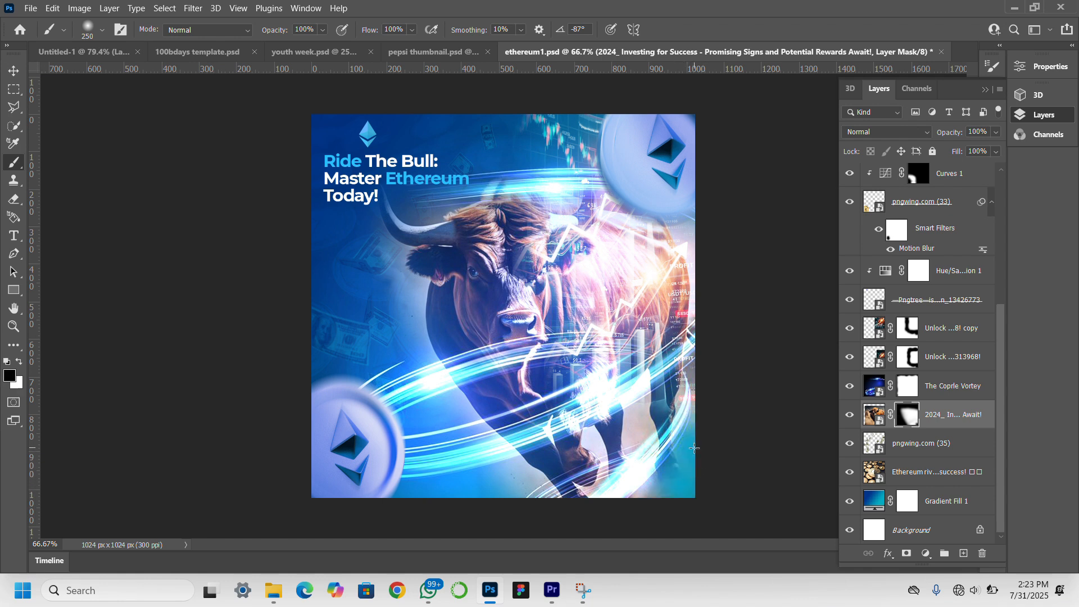
{"action": "left_click", "coordinate": [690, 424]}
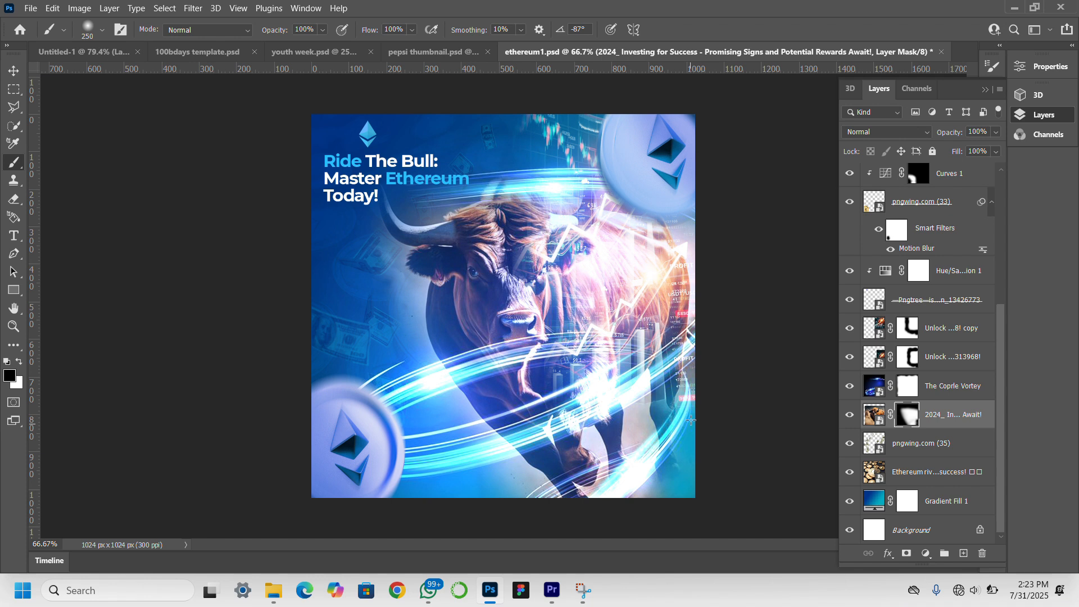
{"action": "left_click", "coordinate": [640, 493]}
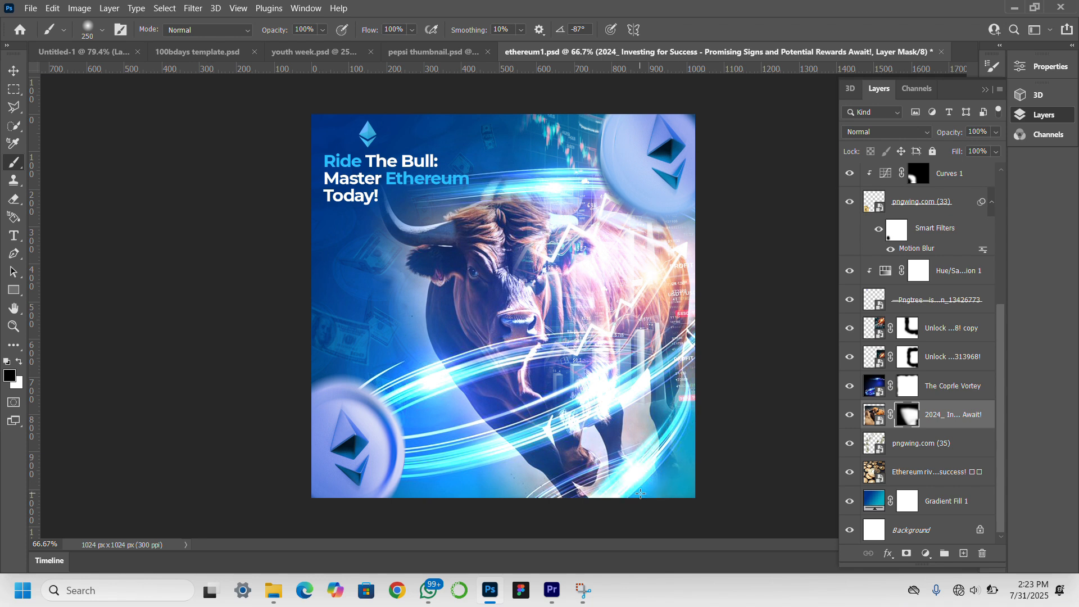
{"action": "left_click", "coordinate": [577, 490]}
{"action": "left_click", "coordinate": [636, 438]}
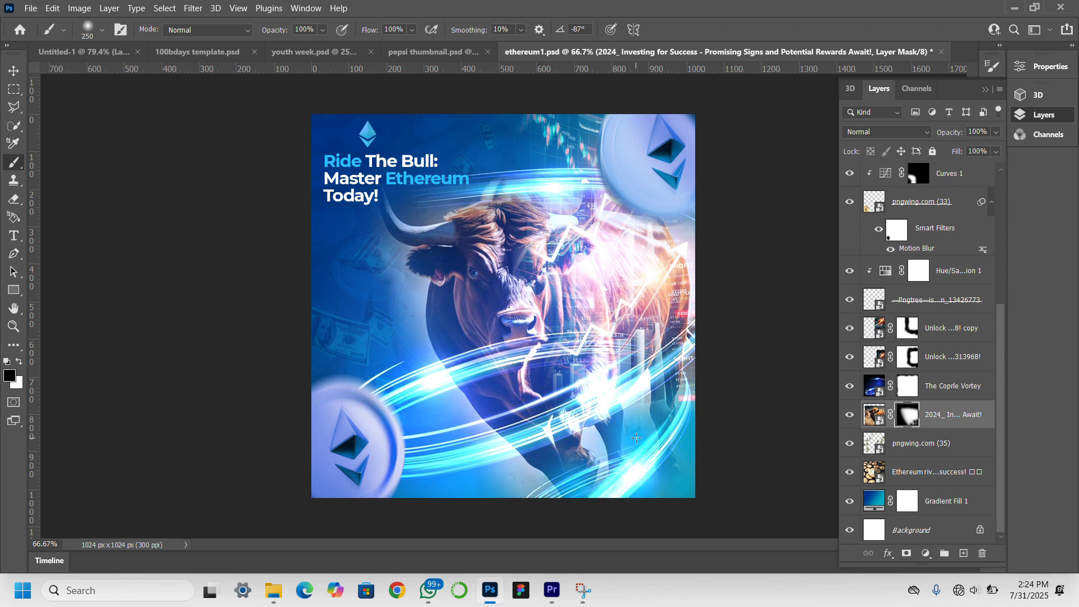
{"action": "left_click", "coordinate": [638, 406]}
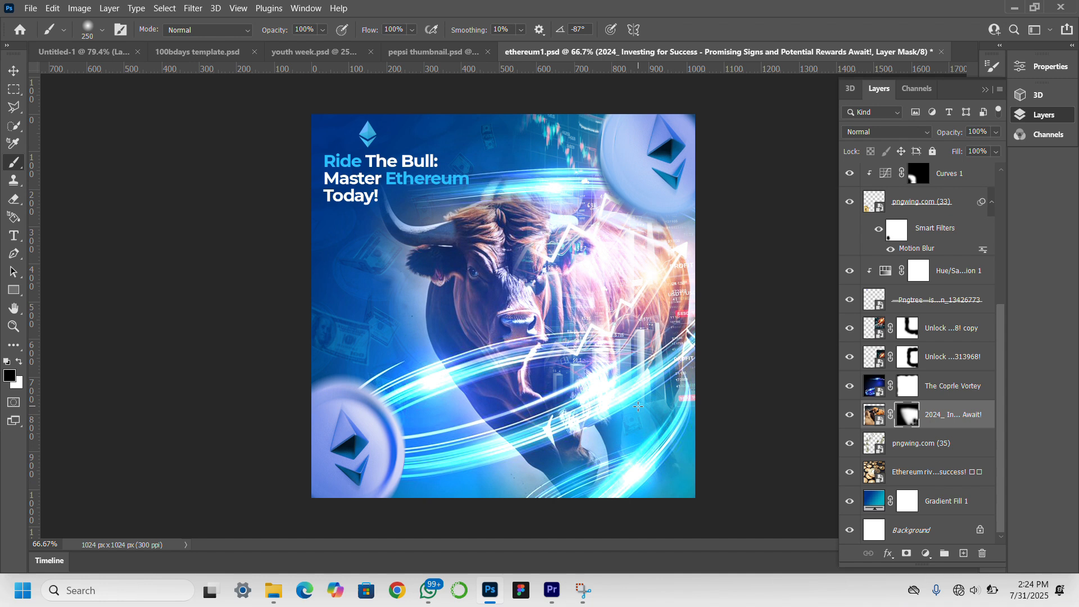
Continue painting black on the bull's mask below its chest, along its left outline and around the left horn, then deselect the layer.
{"action": "left_click", "coordinate": [539, 478]}
{"action": "left_click", "coordinate": [479, 439]}
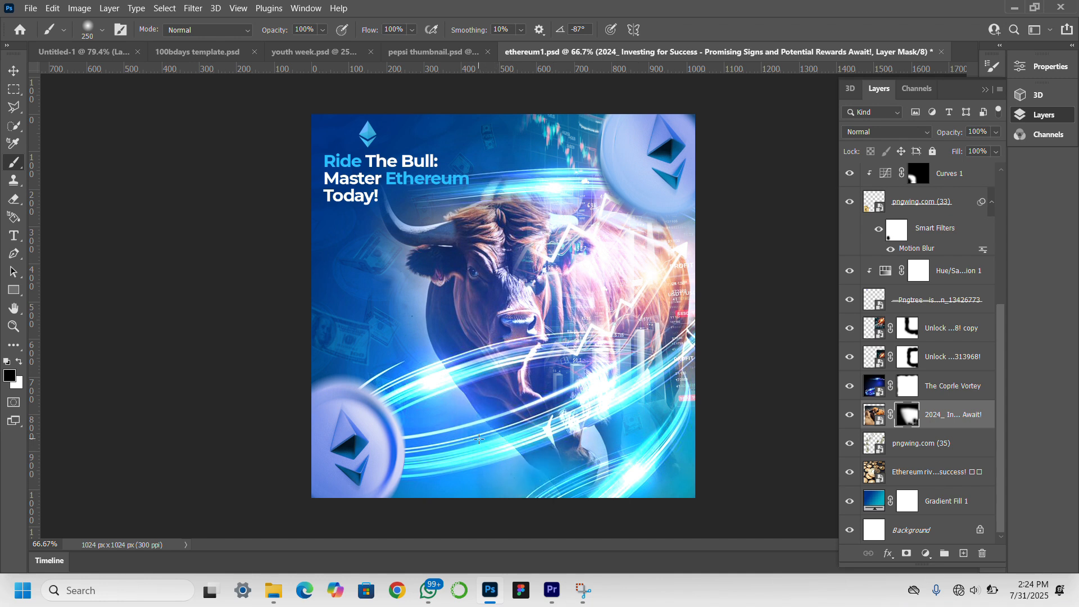
{"action": "left_click", "coordinate": [455, 404]}
{"action": "left_click", "coordinate": [419, 356]}
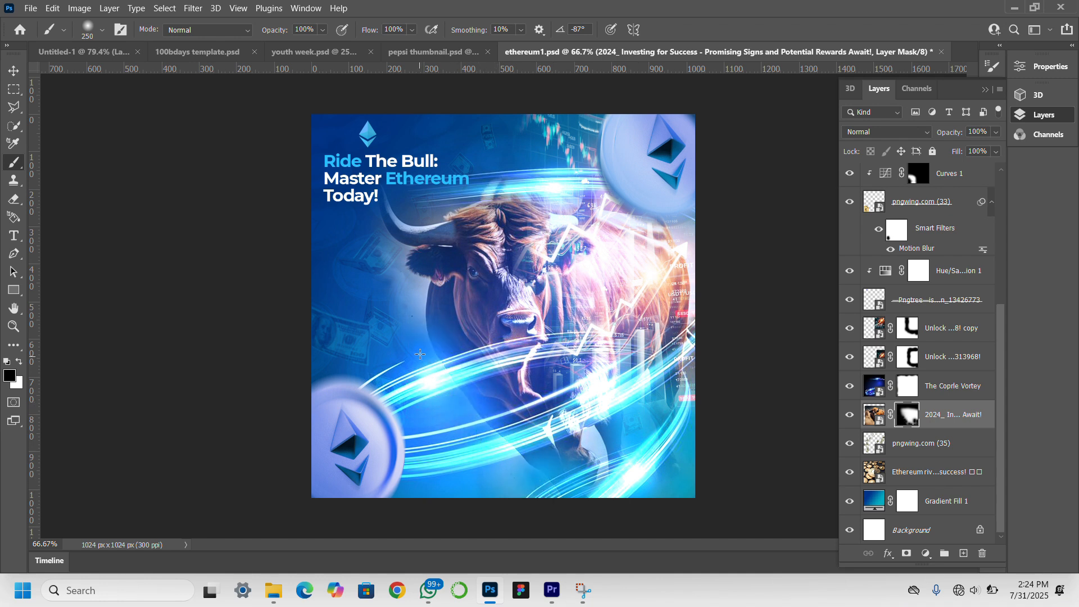
{"action": "left_click", "coordinate": [403, 295]}
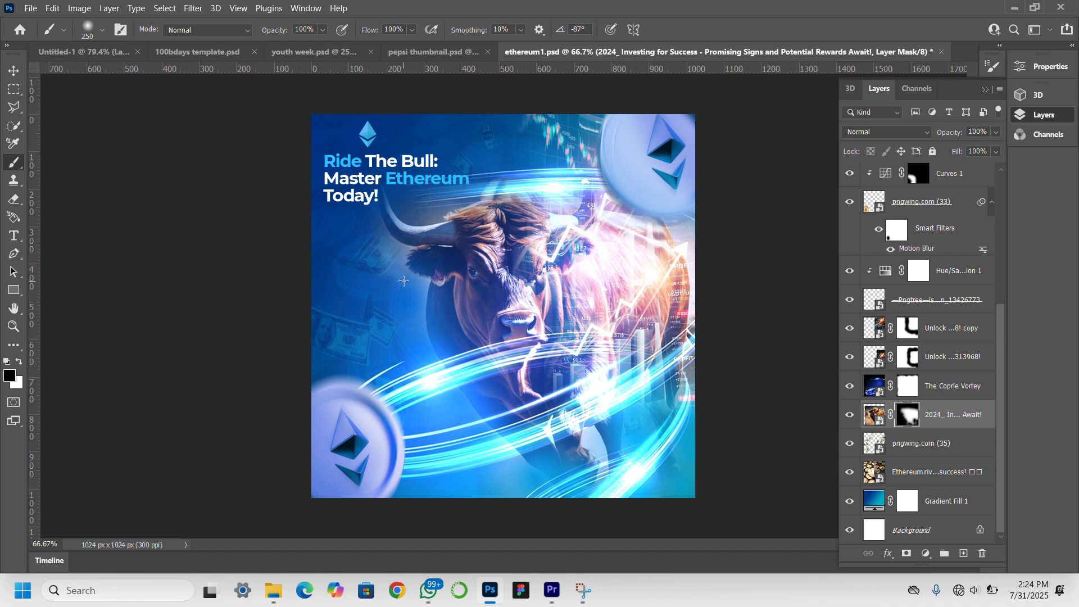
{"action": "left_click", "coordinate": [403, 281]}
{"action": "left_click", "coordinate": [424, 217]}
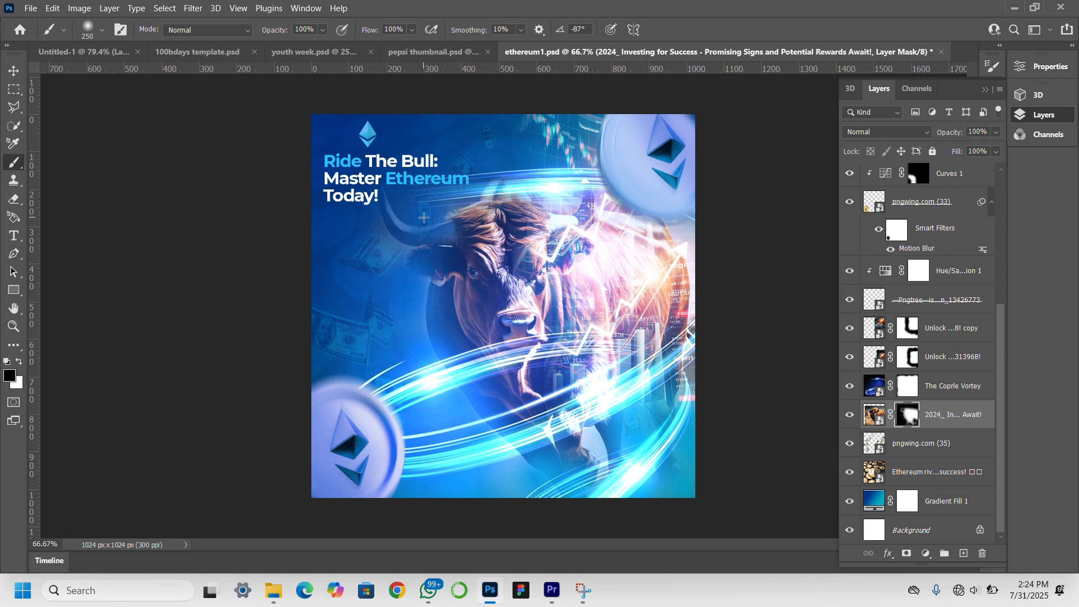
{"action": "left_click", "coordinate": [458, 196]}
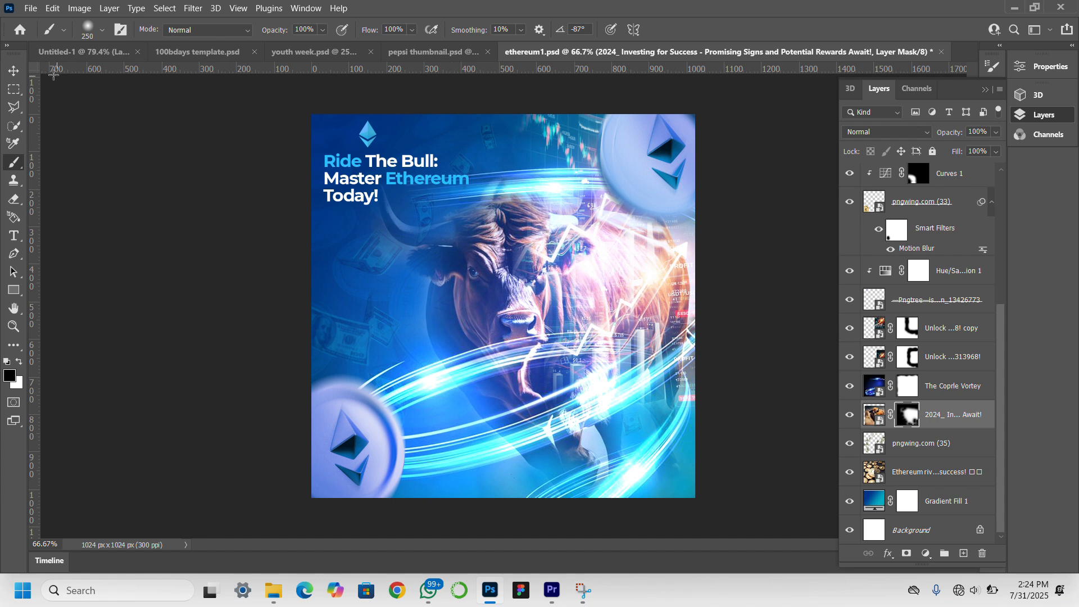
{"action": "left_click", "coordinate": [8, 72]}
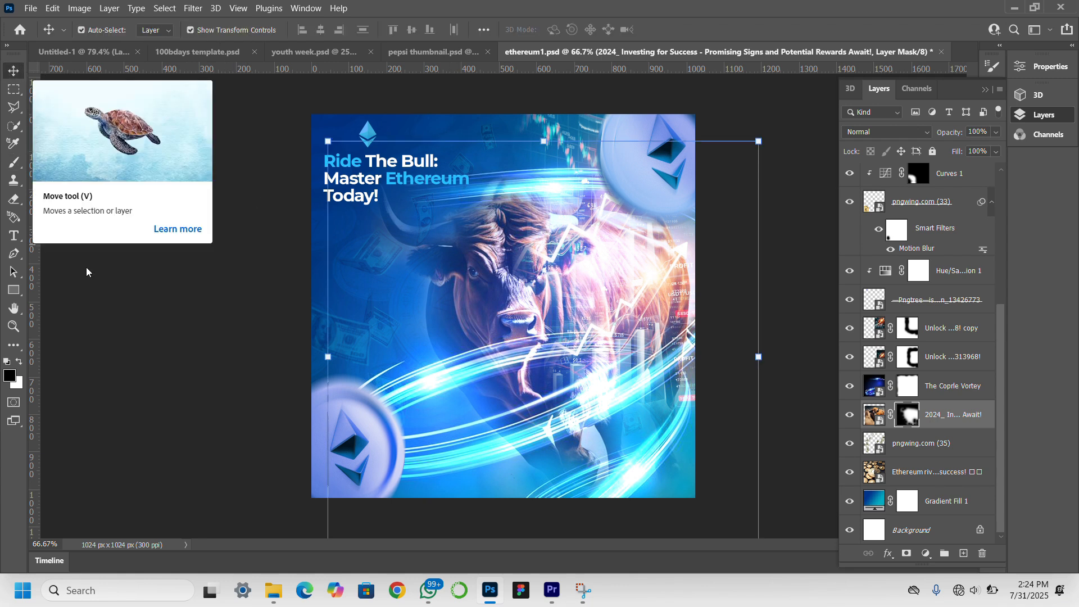
{"action": "left_click", "coordinate": [90, 386]}
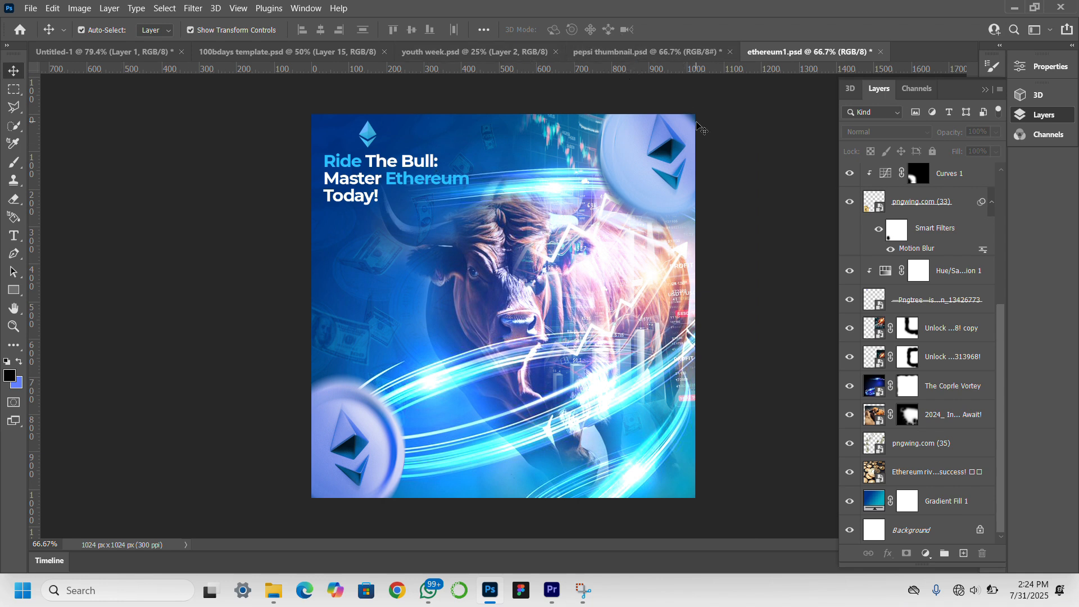
Add a new empty layer directly above the headline text layer.
{"action": "left_click", "coordinate": [458, 21]}
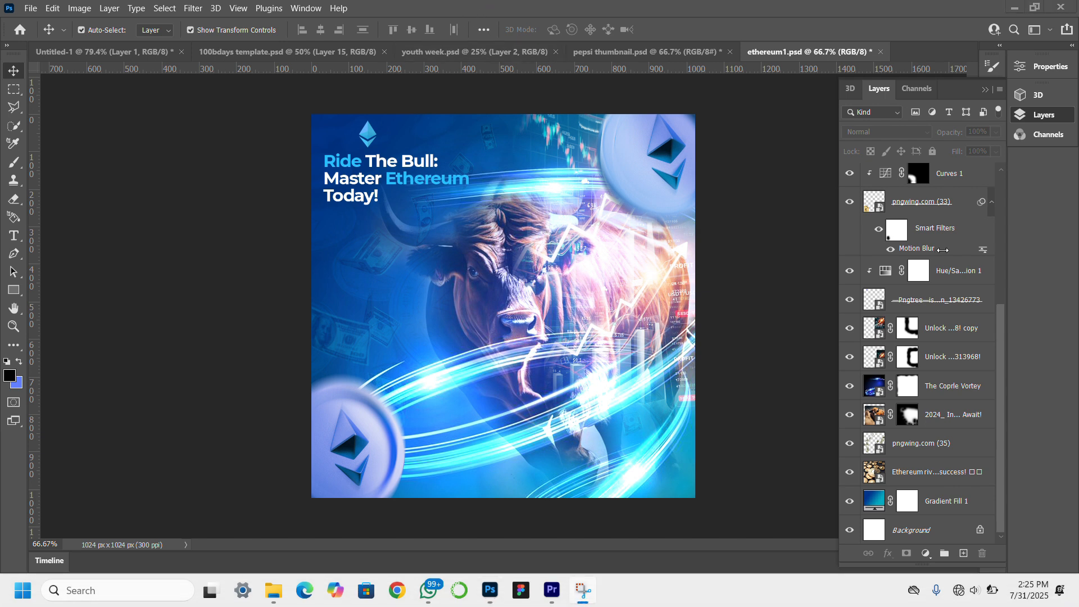
{"action": "scroll", "coordinate": [943, 250], "scroll_direction": "up", "scroll_amount": 6}
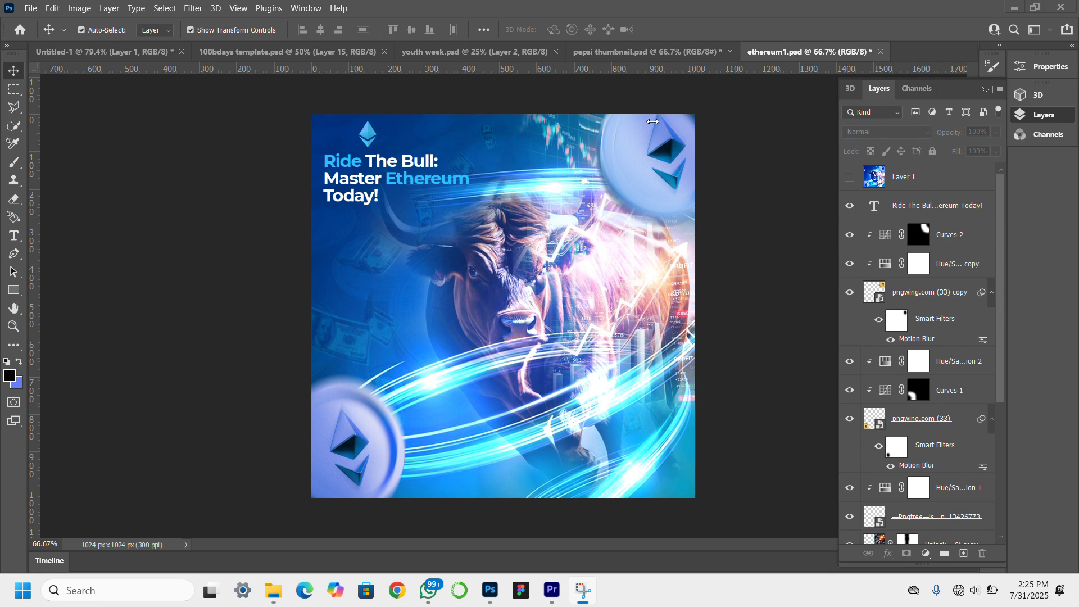
{"action": "left_click", "coordinate": [684, 185]}
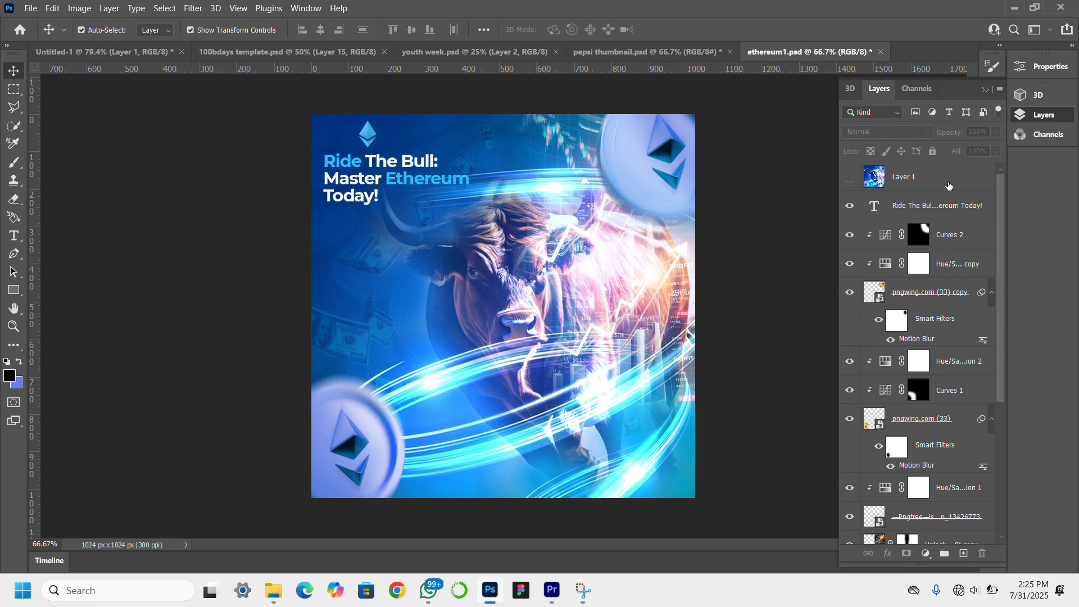
{"action": "left_click", "coordinate": [943, 204]}
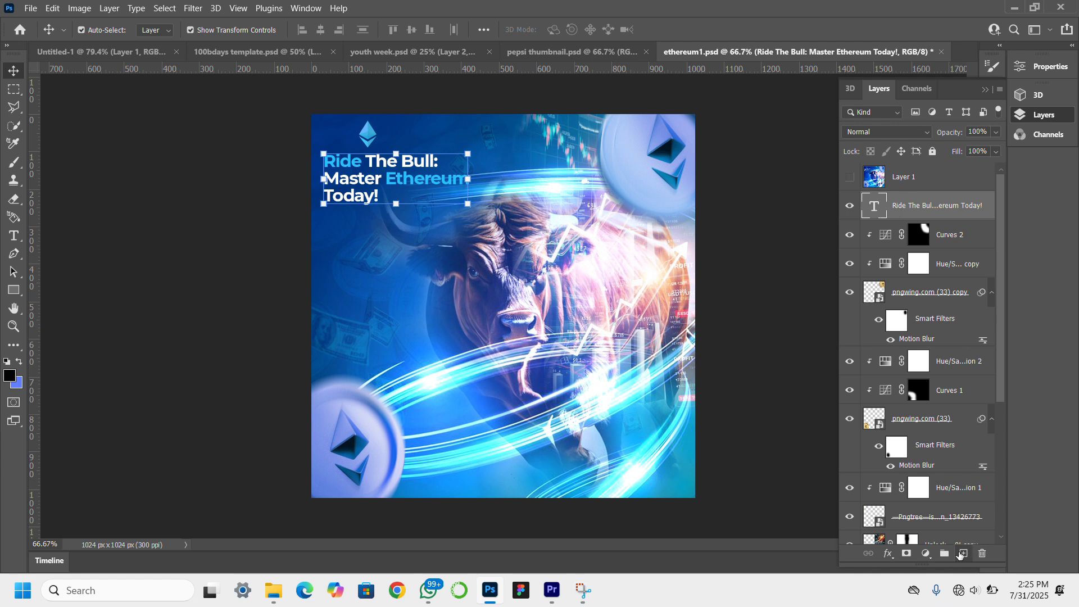
{"action": "left_click", "coordinate": [963, 554]}
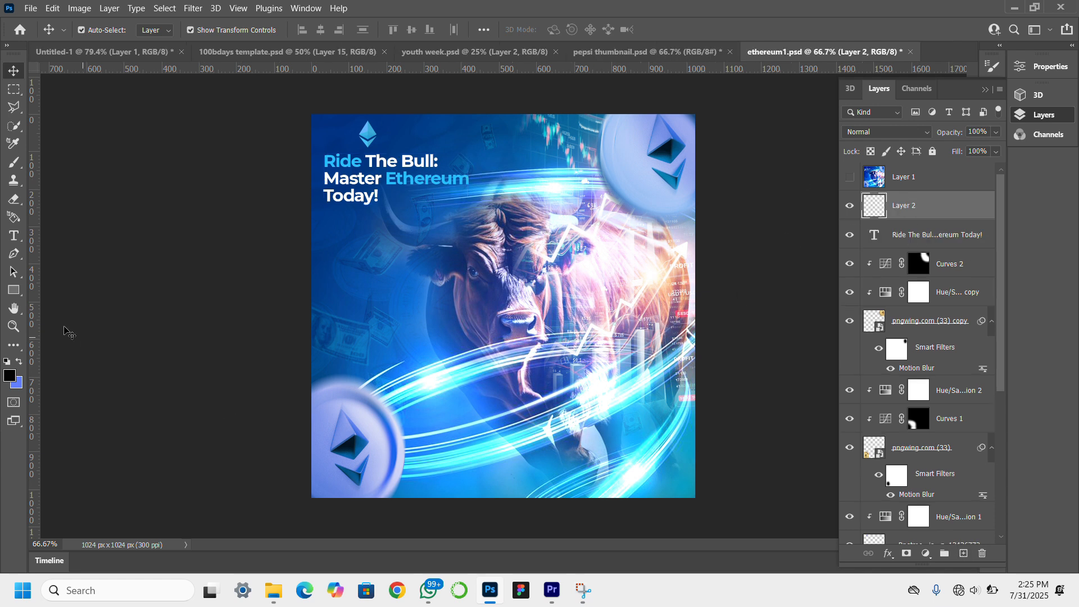
Sample blue 034890 from the flyer's background and paint one soft 1100 px brush dab over the bull on the new layer.
{"action": "left_click", "coordinate": [14, 164]}
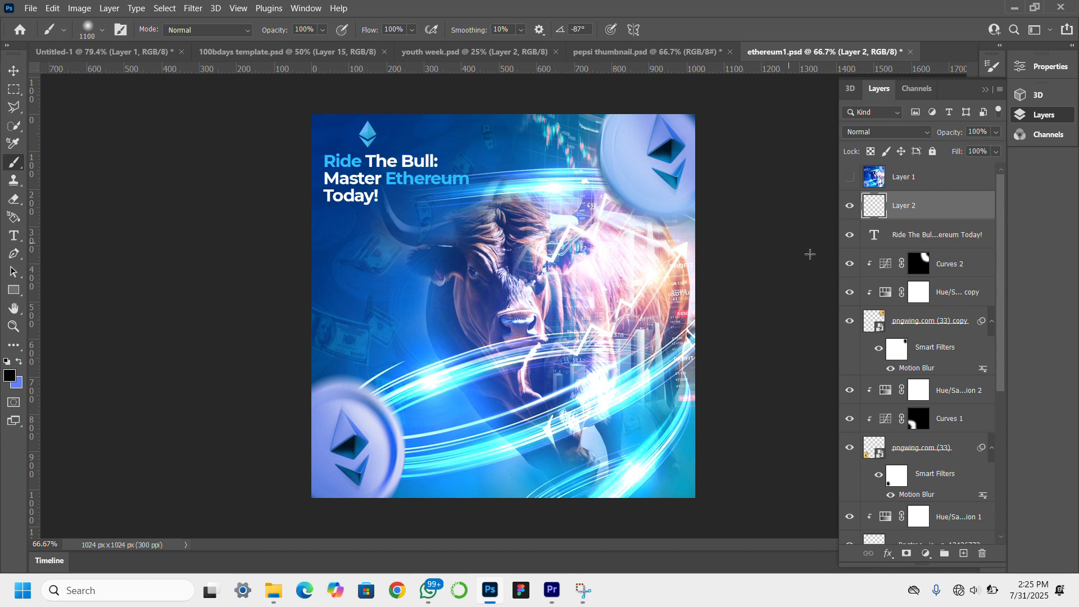
{"action": "left_click", "coordinate": [14, 375]}
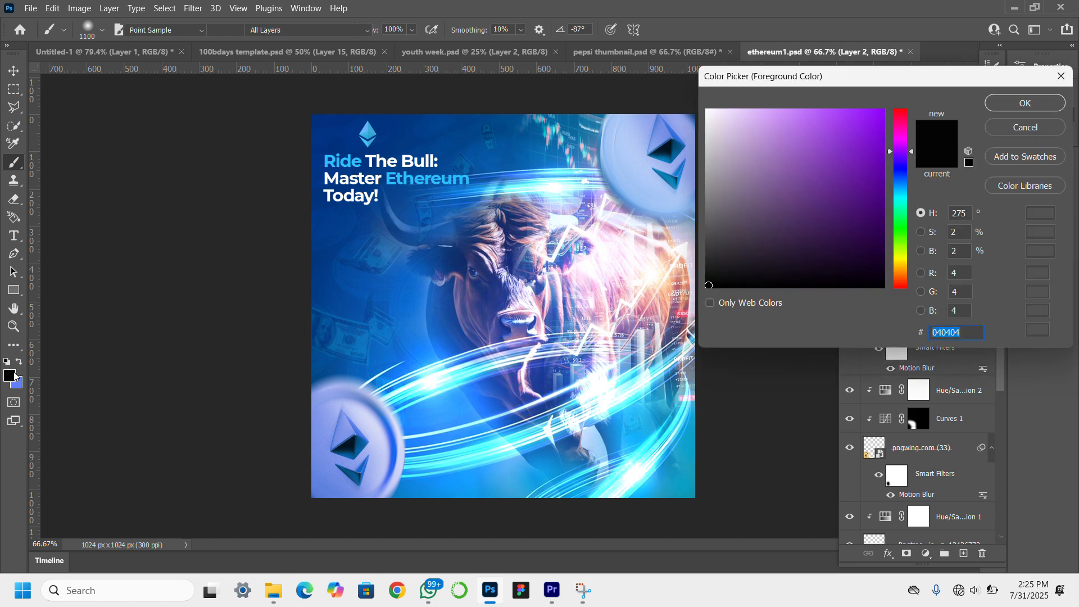
{"action": "left_click", "coordinate": [377, 348]}
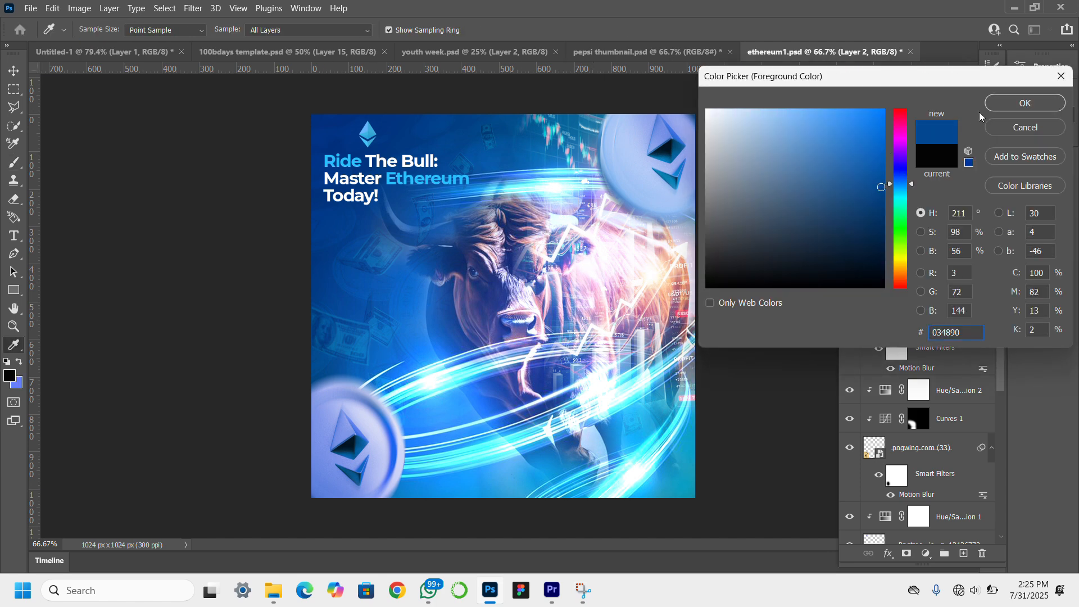
{"action": "left_click", "coordinate": [1005, 107]}
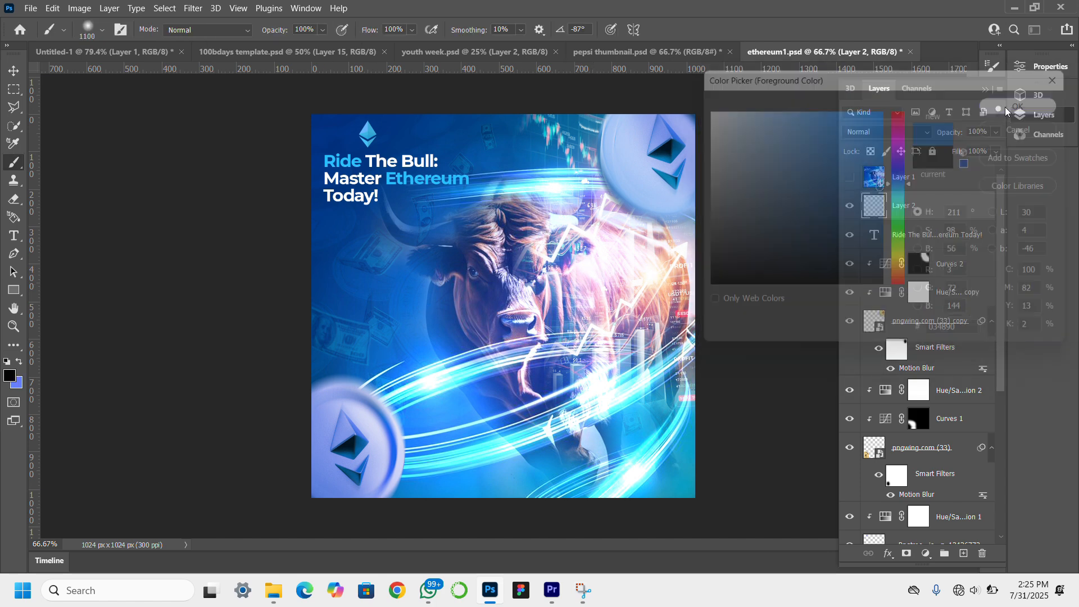
{"action": "left_click", "coordinate": [514, 281]}
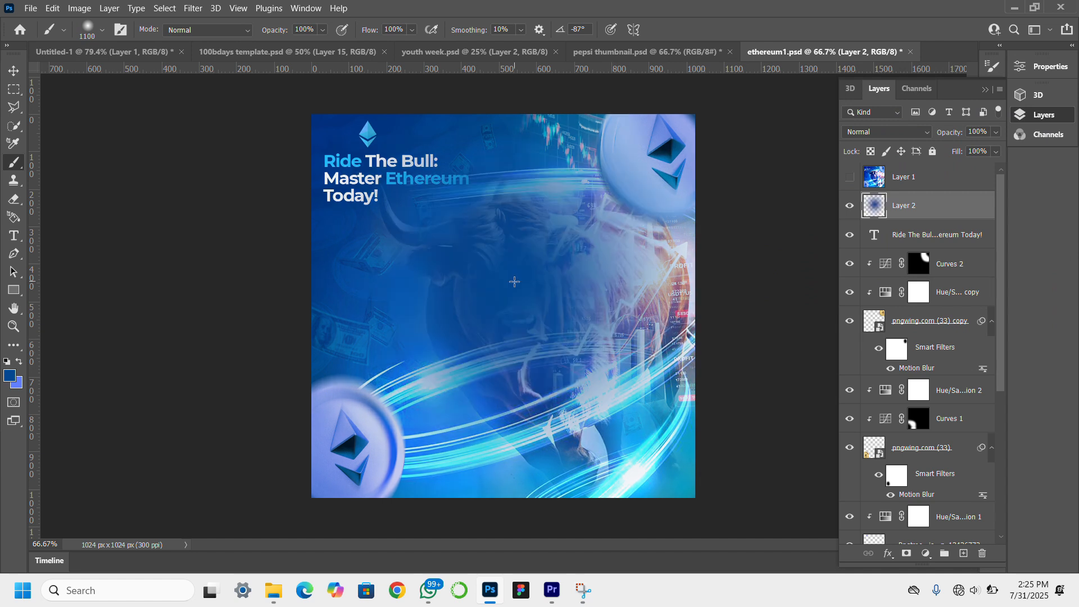
{"action": "left_click", "coordinate": [14, 71]}
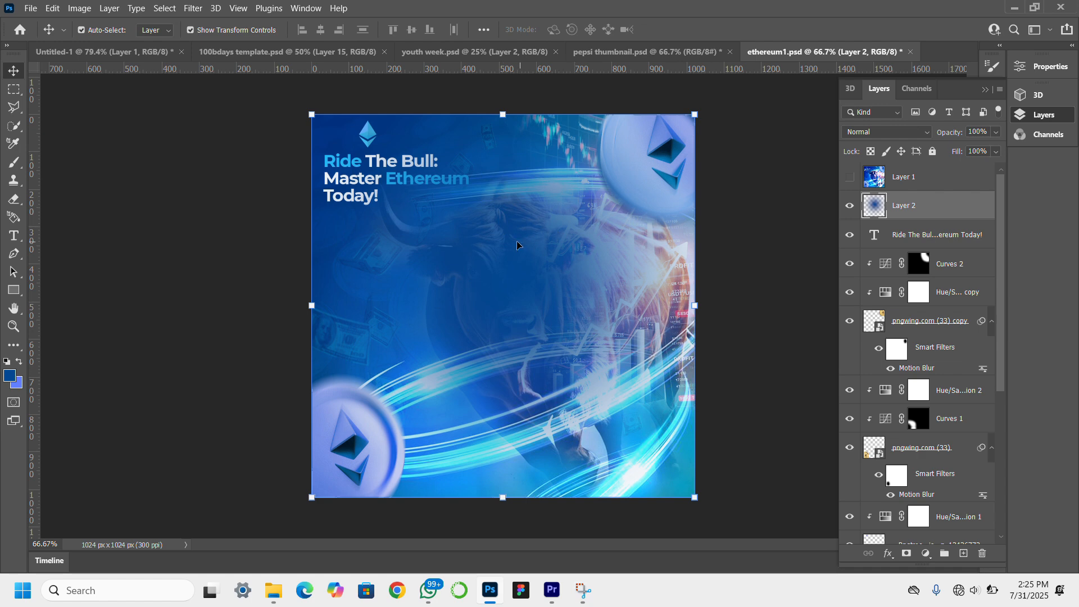
Undo the large blue dab and paint a single smaller soft 400 px blue dab over the bull's face.
{"action": "mouse_move", "coordinate": [517, 245]}
{"action": "left_mouse_down"}
{"action": "mouse_move", "coordinate": [511, 260]}
{"action": "mouse_move", "coordinate": [571, 316]}
{"action": "mouse_move", "coordinate": [590, 253]}
{"action": "mouse_move", "coordinate": [531, 252]}
{"action": "left_mouse_up"}
{"action": "key", "text": "ctrl+z"}
{"action": "key", "text": "ctrl+z"}
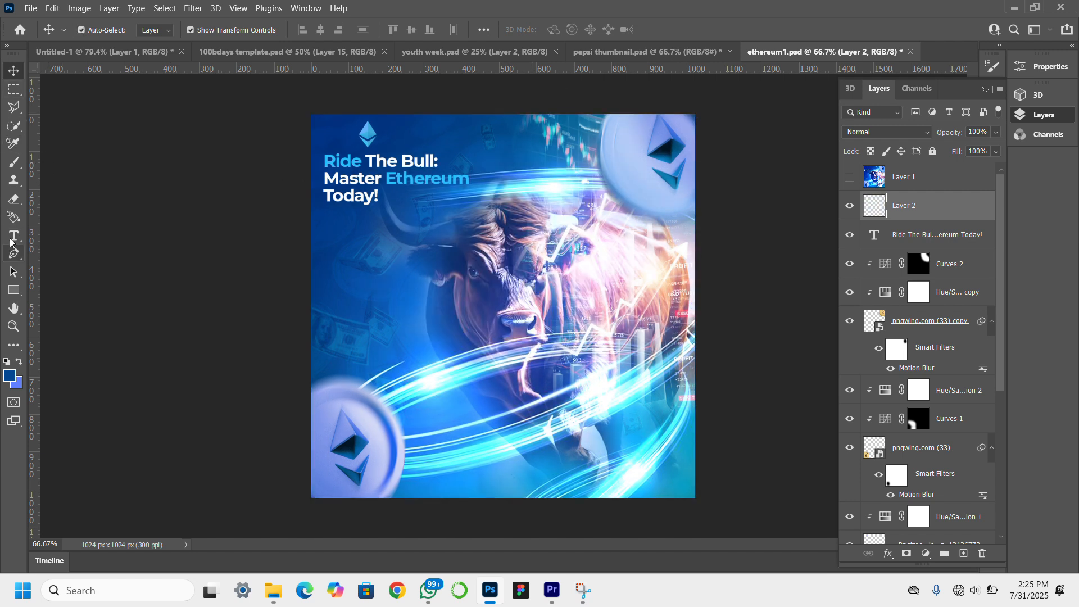
{"action": "left_click", "coordinate": [17, 162]}
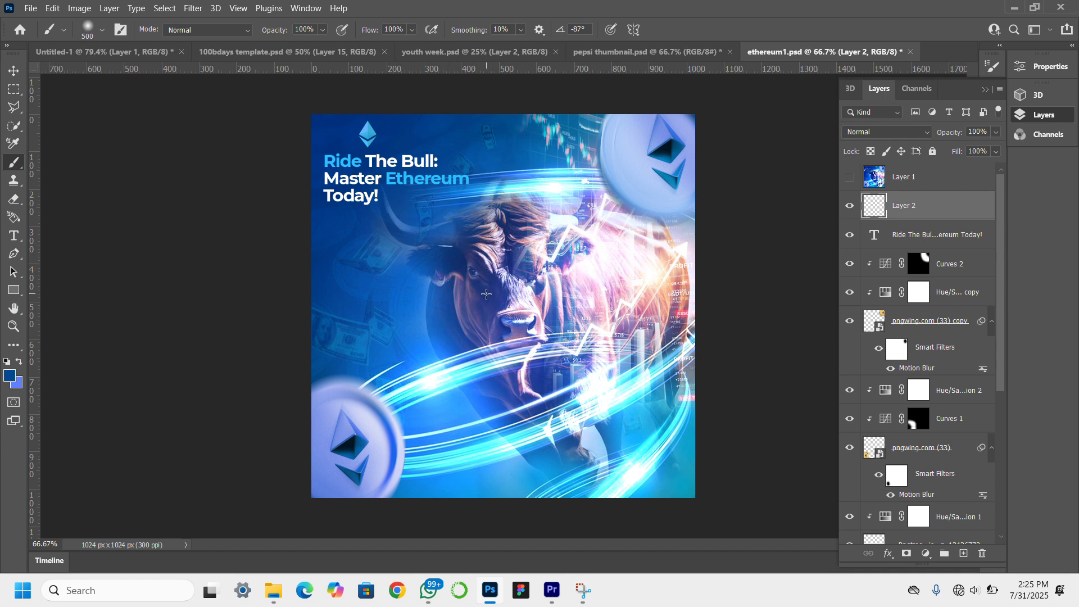
{"action": "left_click", "coordinate": [486, 294]}
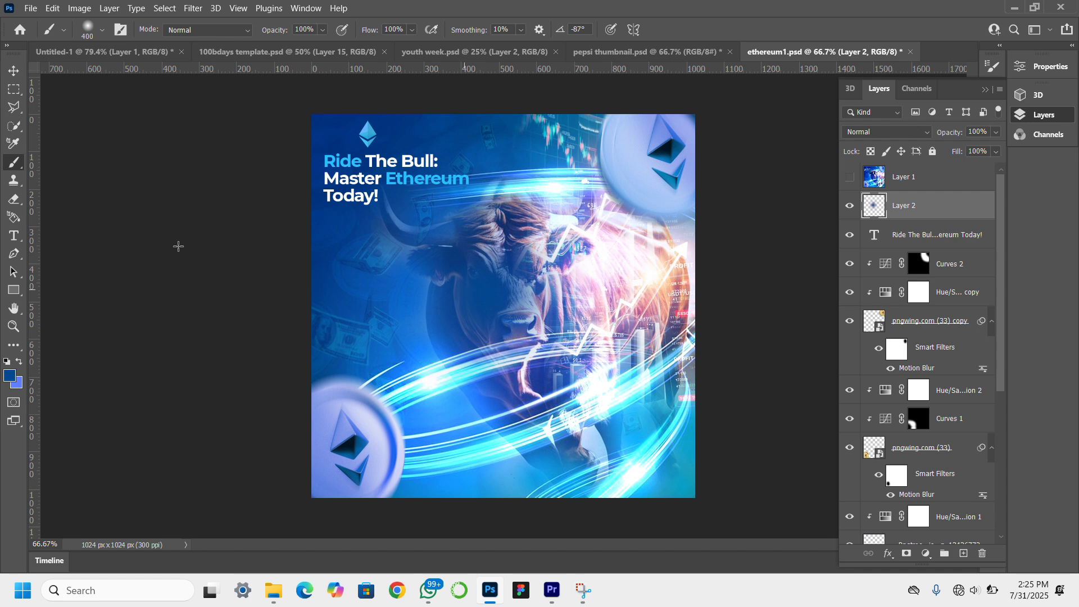
Scale the blue dab up to about 145% and move it over the bull's body beside the rising chart arrow.
{"action": "left_click", "coordinate": [14, 70]}
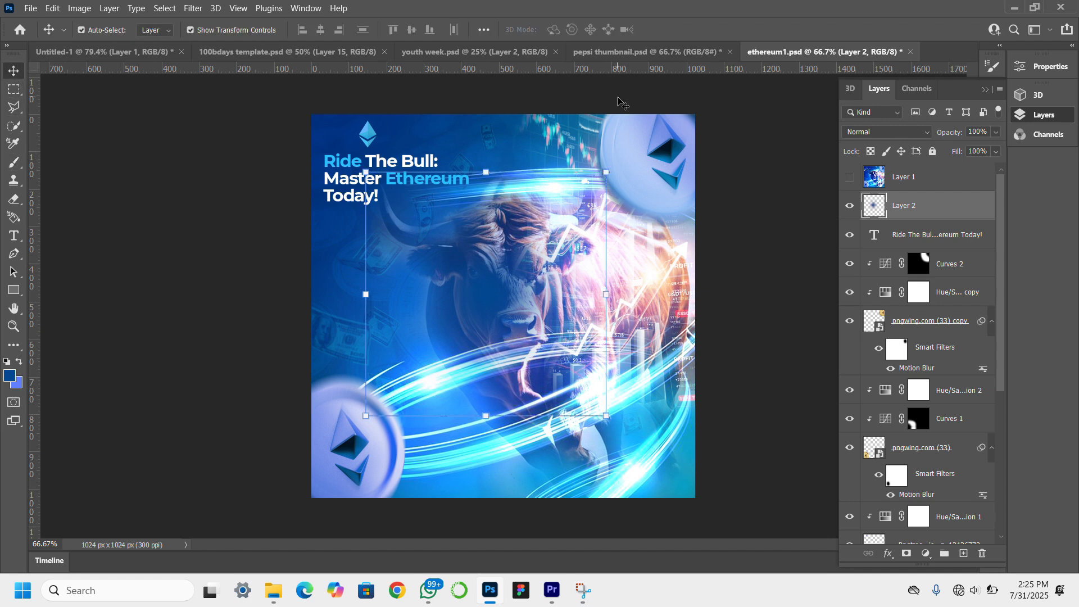
{"action": "left_click_drag", "start_coordinate": [636, 156], "coordinate": [684, 32]}
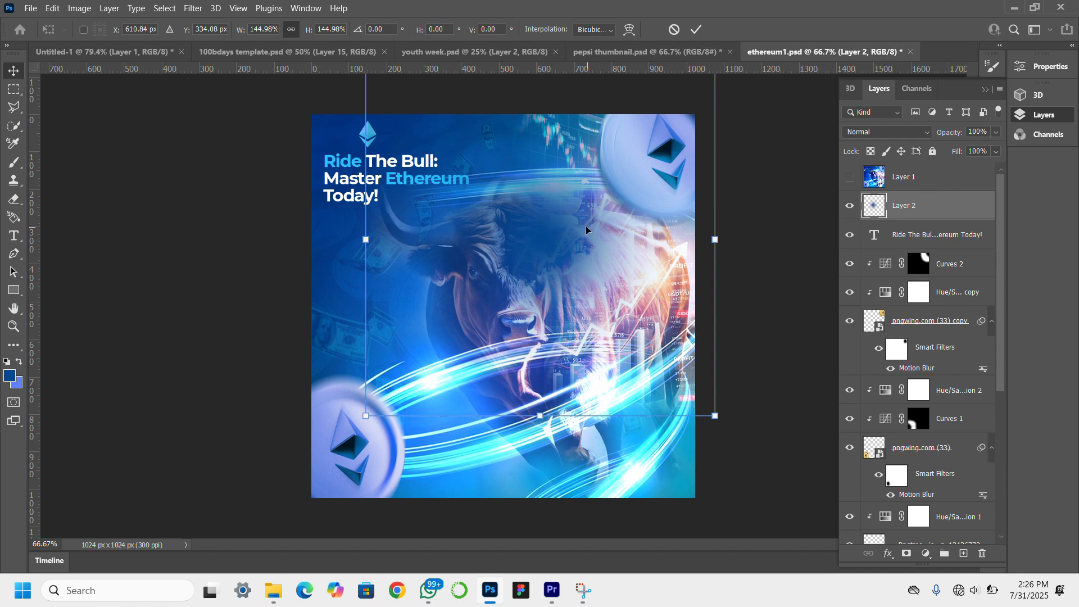
{"action": "left_click_drag", "start_coordinate": [618, 223], "coordinate": [716, 307]}
{"action": "key", "text": "Return"}
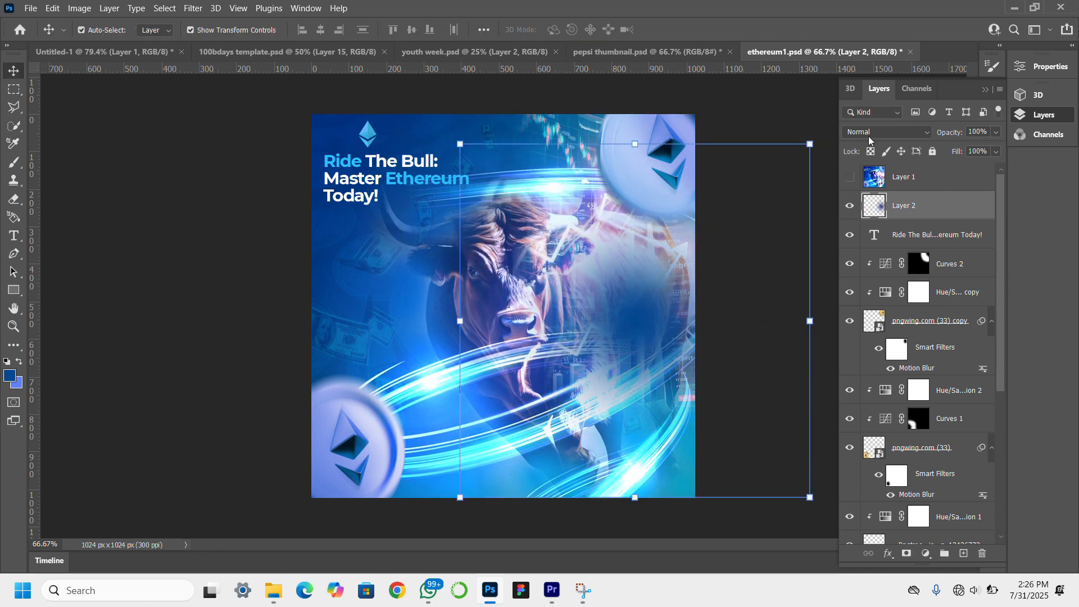
Set the blue dab layer's blend mode to Linear Dodge (Add) and shift the glow slightly further toward the canvas's right edge.
{"action": "left_click", "coordinate": [873, 130]}
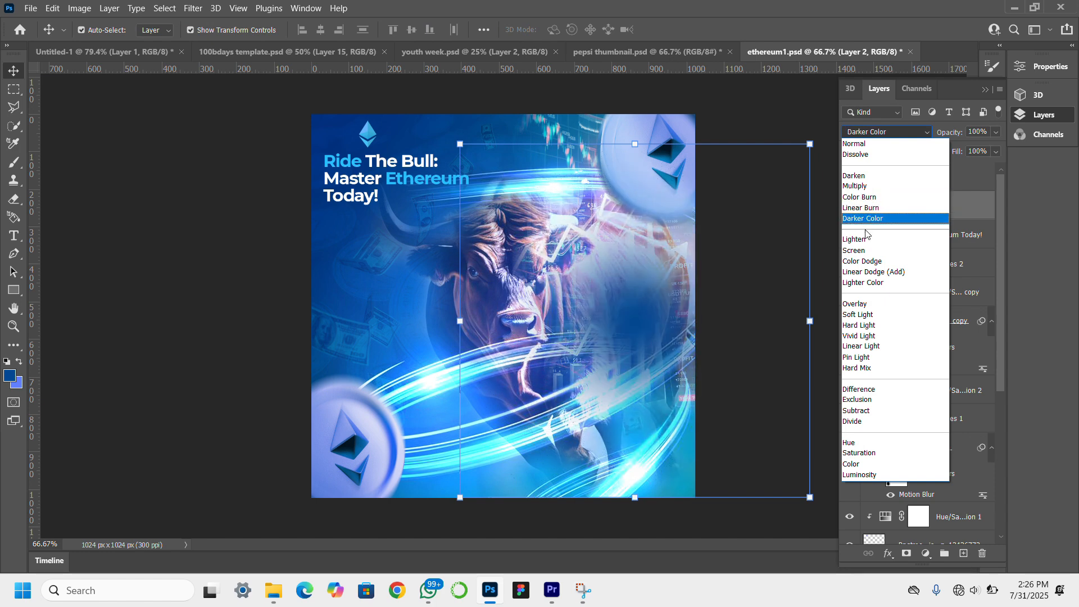
{"action": "left_click", "coordinate": [876, 274]}
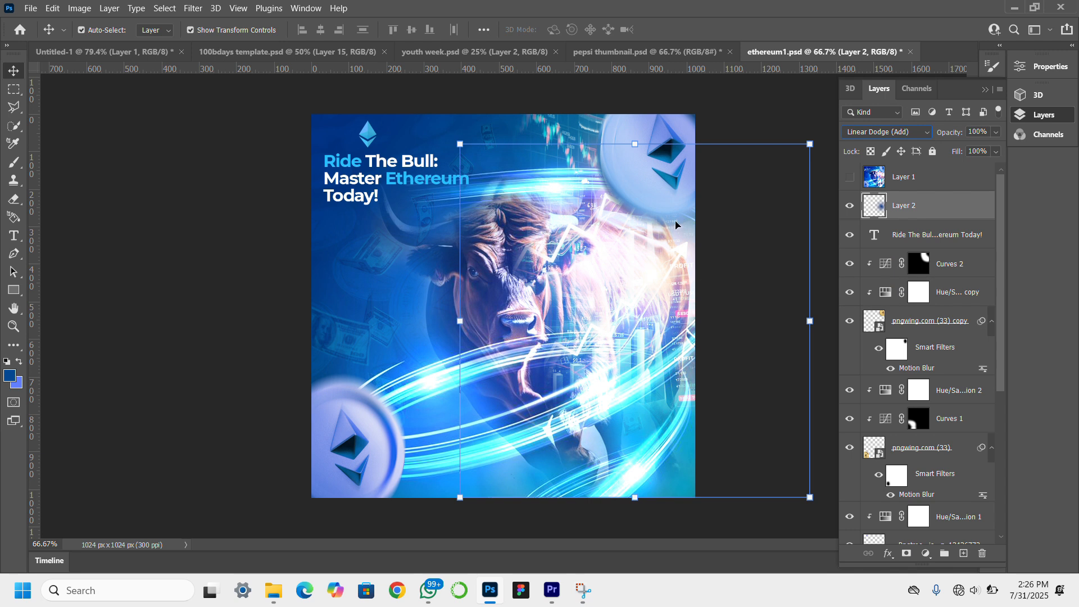
{"action": "left_click_drag", "start_coordinate": [675, 225], "coordinate": [698, 231]}
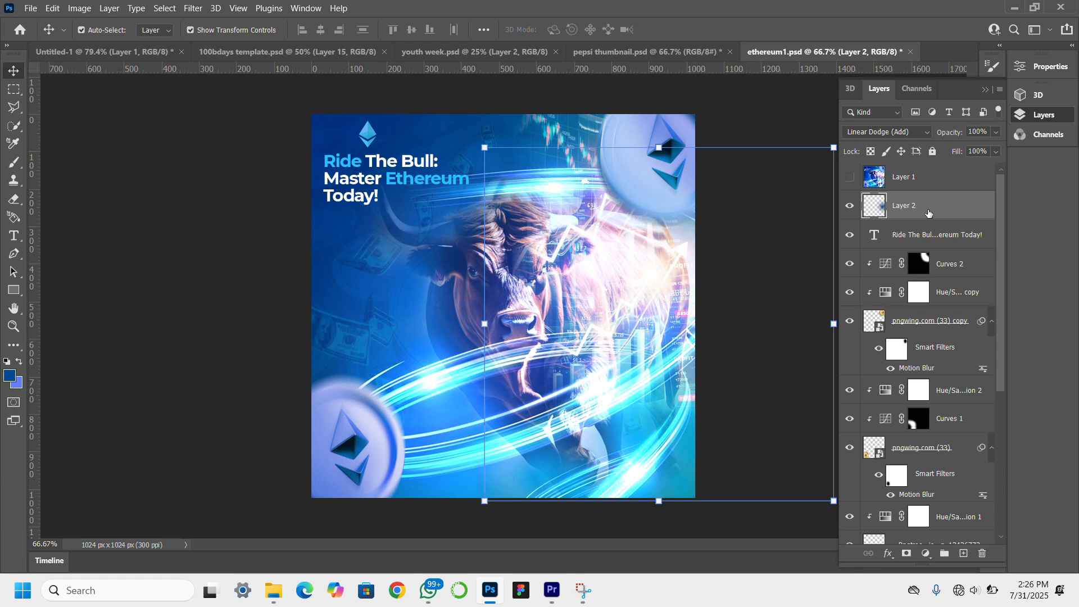
Duplicate the Linear Dodge glow layer and place the copy over the bull's lower legs.
{"action": "left_click_drag", "start_coordinate": [943, 211], "coordinate": [965, 554]}
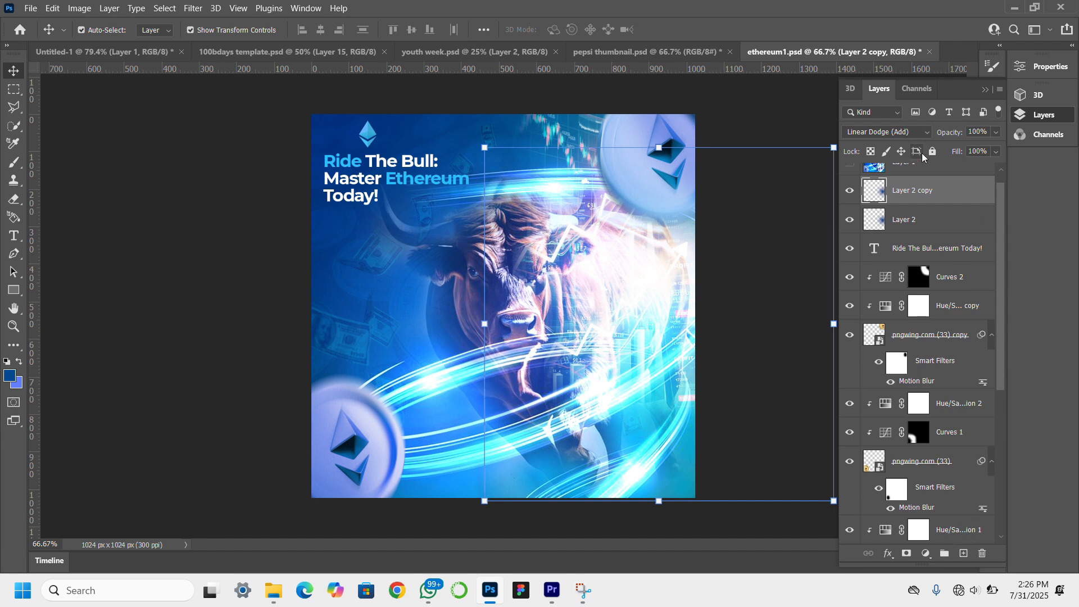
{"action": "left_click_drag", "start_coordinate": [647, 297], "coordinate": [555, 426]}
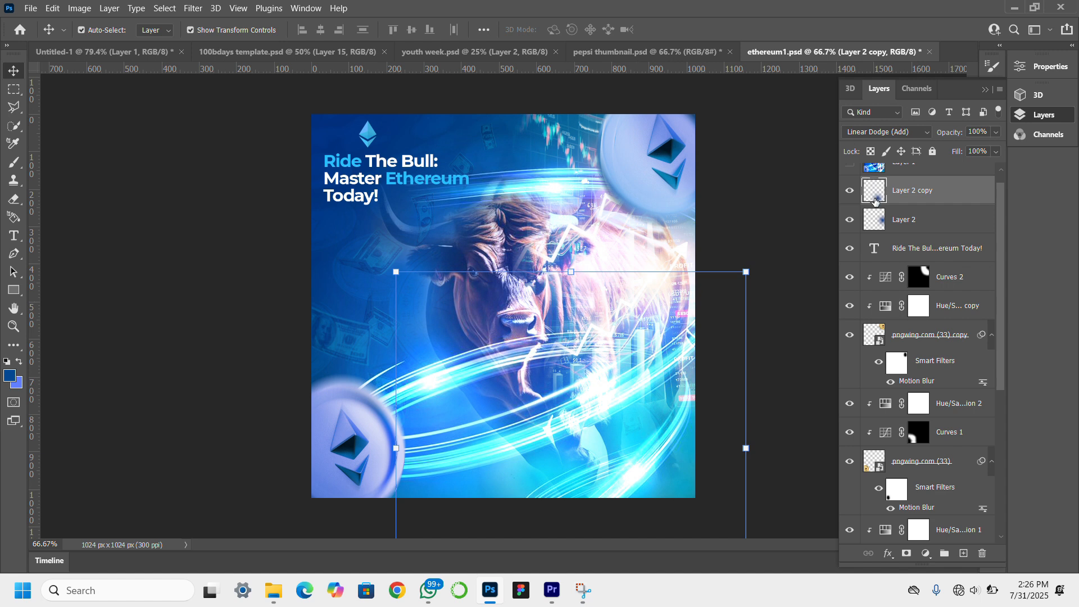
Duplicate the lower glow, move the new copy over the bull's bright body, set it to Color Burn and deselect it.
{"action": "left_click_drag", "start_coordinate": [957, 194], "coordinate": [962, 554]}
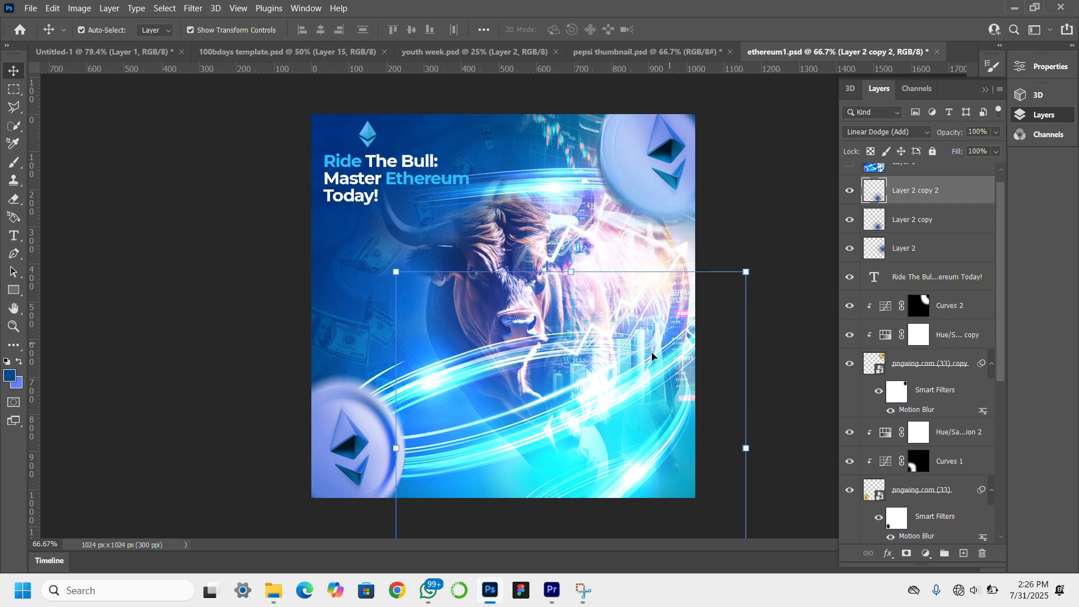
{"action": "left_click_drag", "start_coordinate": [550, 447], "coordinate": [627, 289]}
{"action": "left_click", "coordinate": [897, 132]}
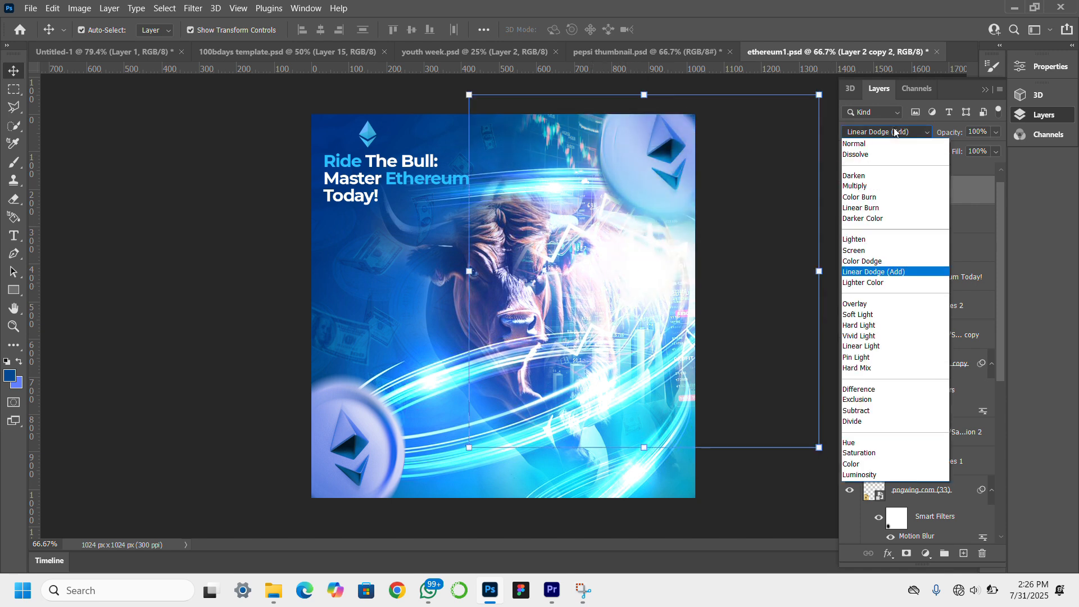
{"action": "left_click", "coordinate": [885, 202]}
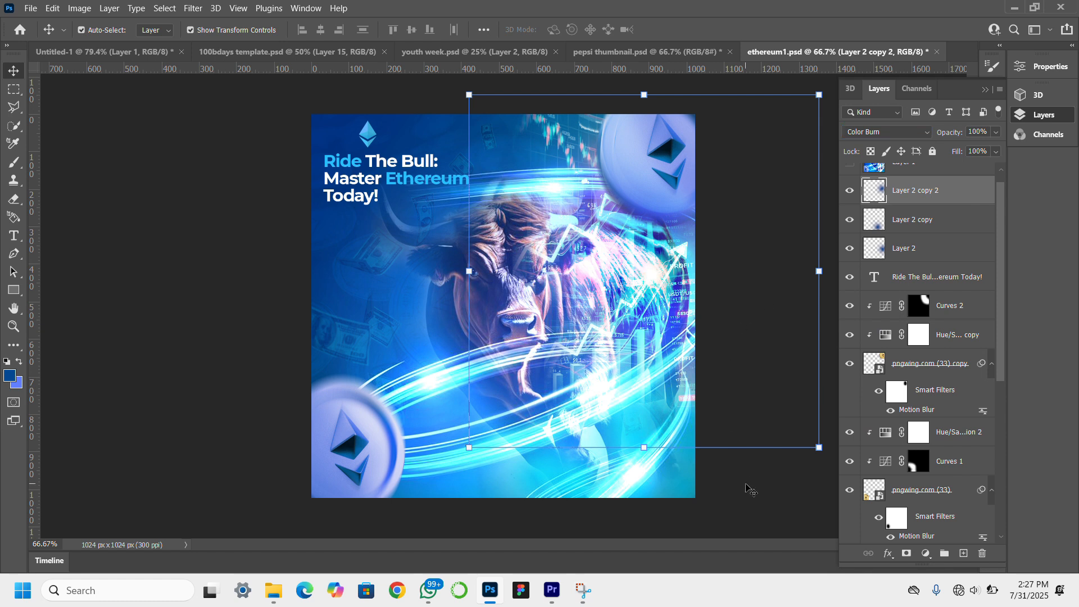
{"action": "left_click", "coordinate": [151, 298]}
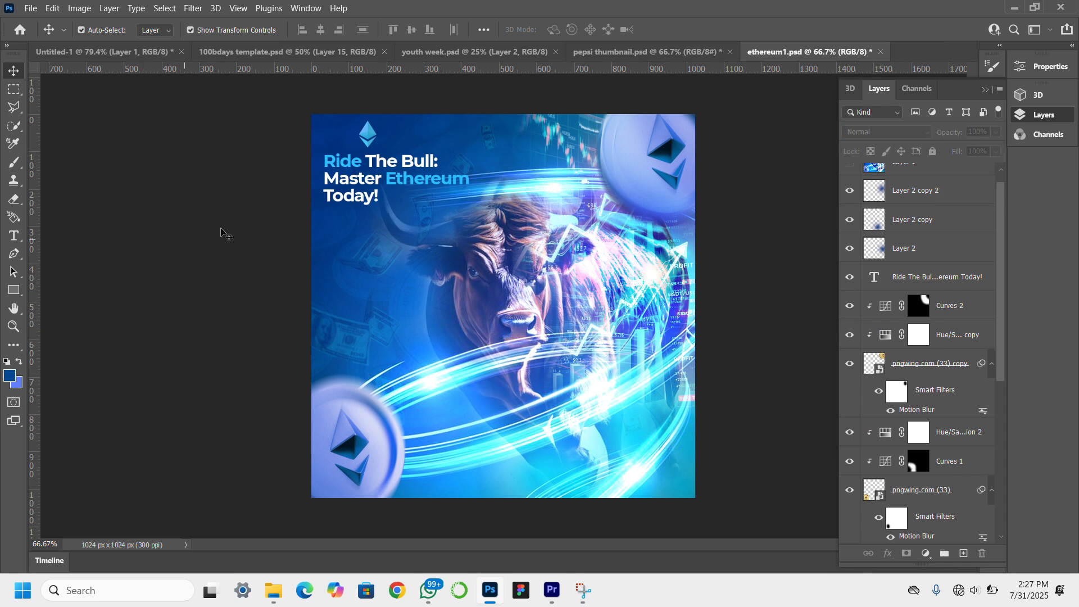
Stamp all visible layers into a new merged layer and open it in the Camera Raw Filter.
{"action": "left_click", "coordinate": [395, 339], "text": "ctrl"}
{"action": "key", "text": "ctrl+shift+alt+e"}
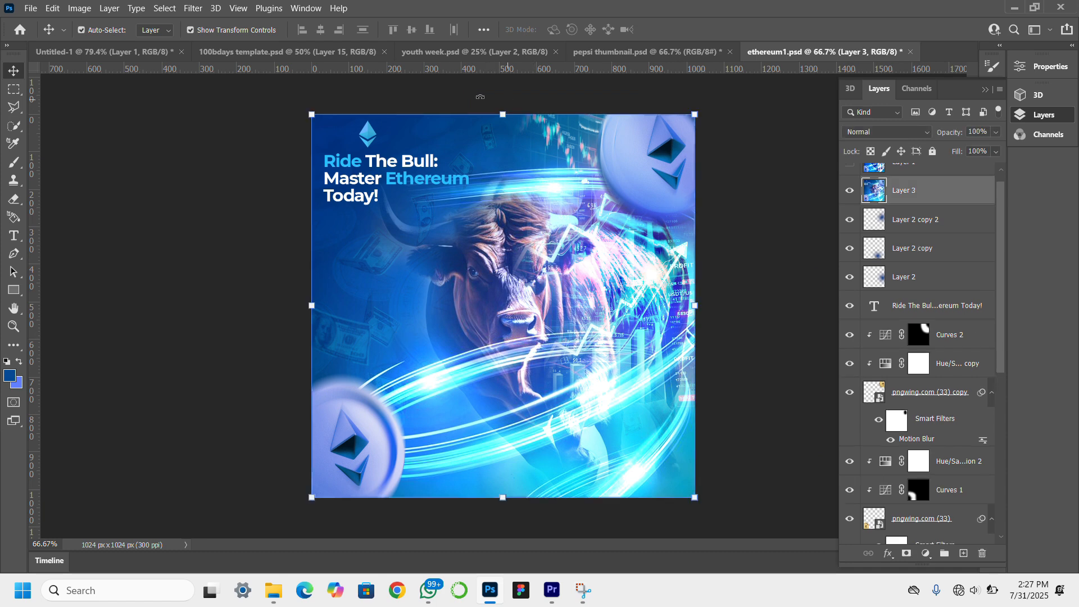
{"action": "left_click", "coordinate": [192, 8]}
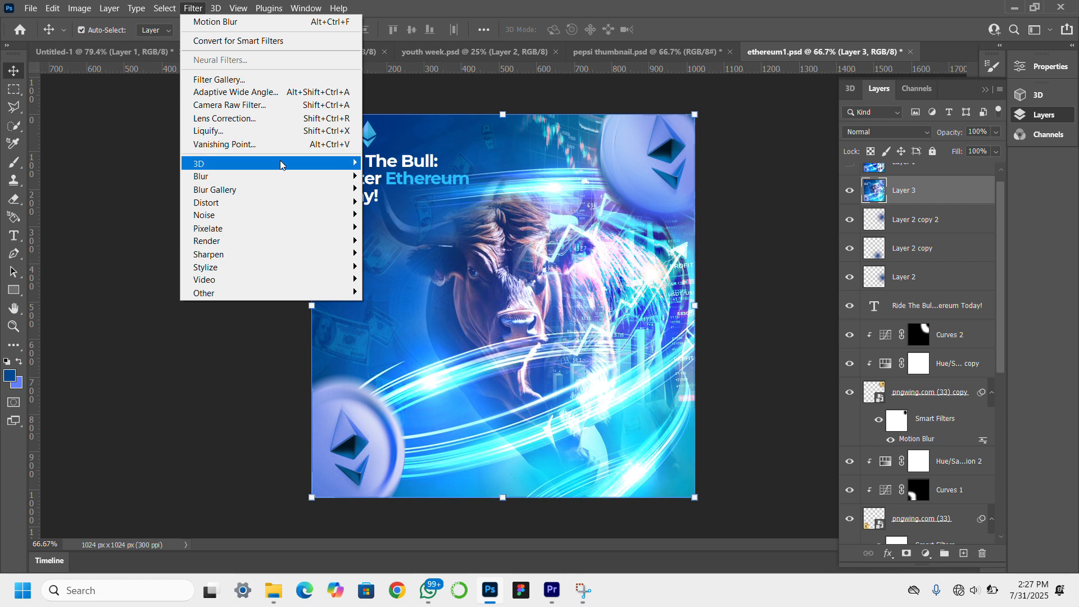
{"action": "left_click", "coordinate": [307, 106]}
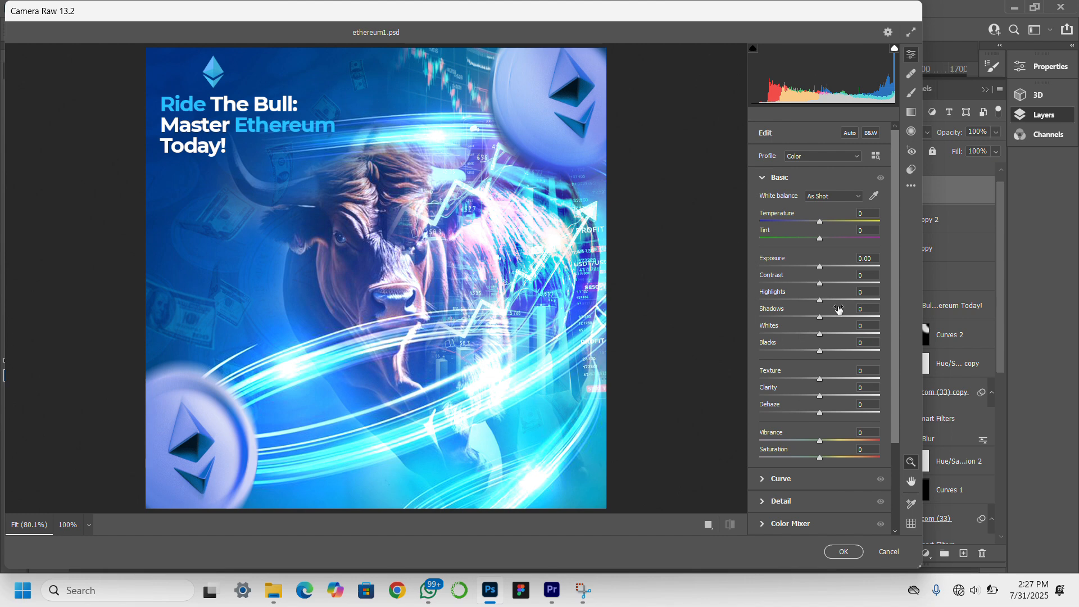
Set Contrast to +32, Highlights to +19, Shadows to -32, Whites to +24 and Blacks to -36 in Camera Raw.
{"action": "left_click_drag", "start_coordinate": [828, 281], "coordinate": [840, 283]}
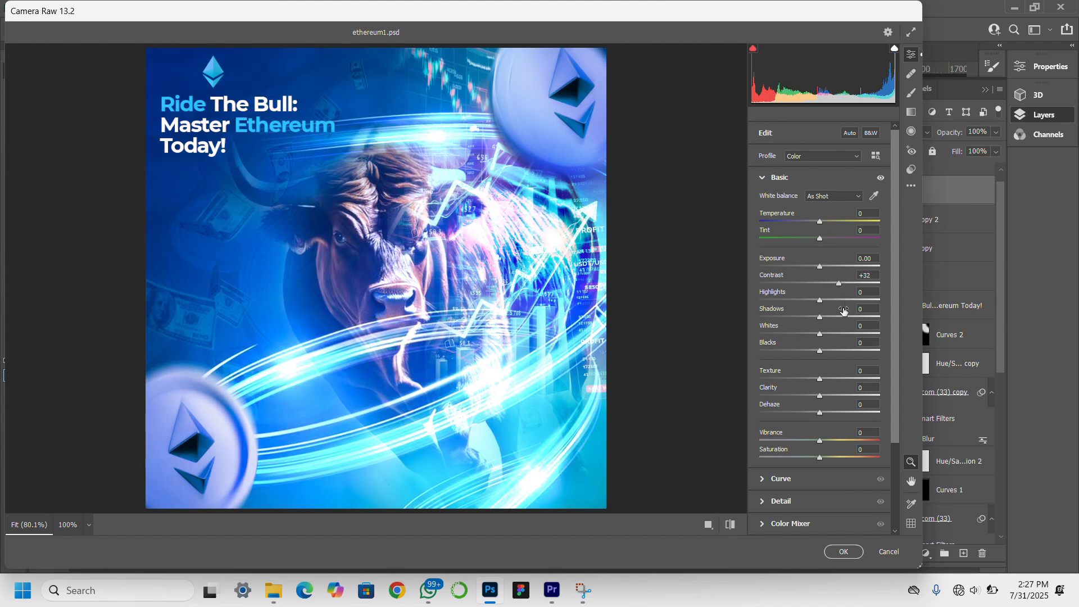
{"action": "left_click", "coordinate": [831, 300]}
{"action": "left_click_drag", "start_coordinate": [820, 314], "coordinate": [834, 342]}
{"action": "left_click", "coordinate": [835, 344]}
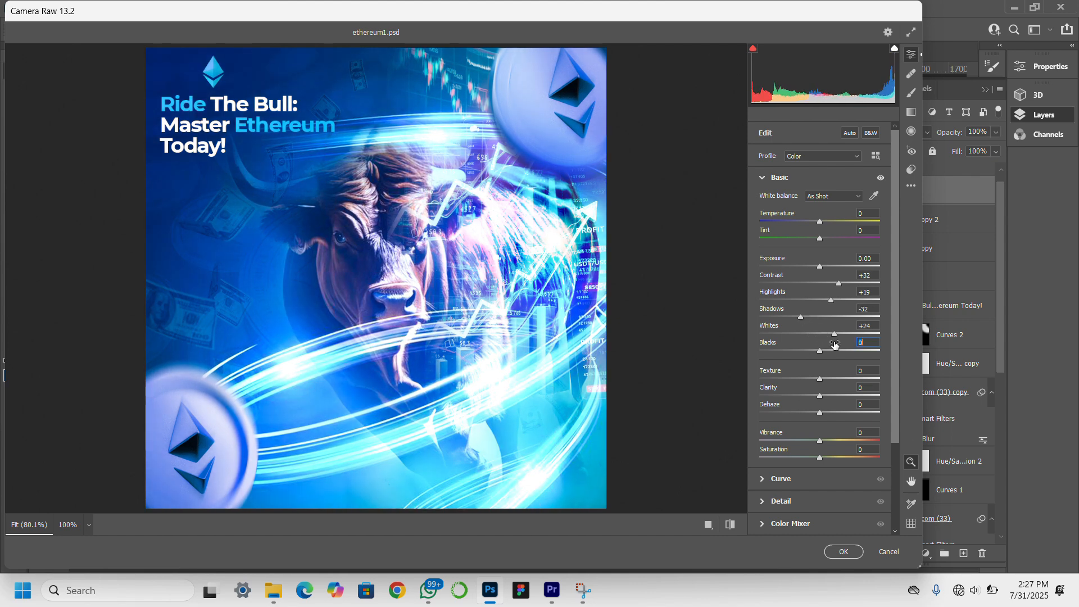
{"action": "left_click", "coordinate": [798, 351]}
Set Texture to +28, Clarity to +15, Dehaze to +17 and Exposure to +0.20, apply the Camera Raw filter and deselect the layer.
{"action": "scroll", "coordinate": [837, 380], "scroll_direction": "down", "scroll_amount": 2}
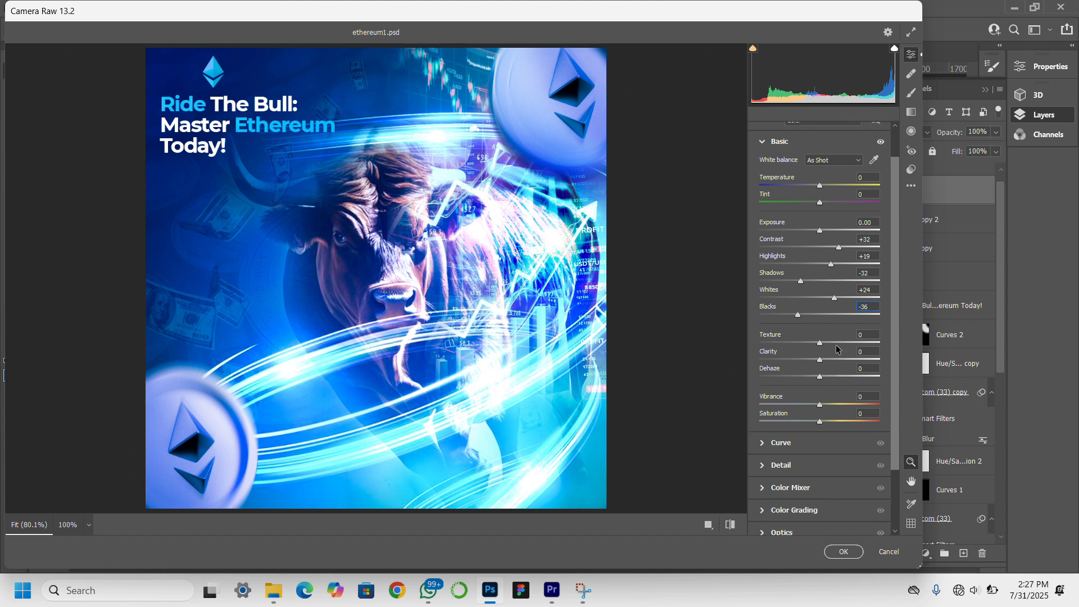
{"action": "left_click", "coordinate": [836, 342]}
{"action": "left_click", "coordinate": [830, 359]}
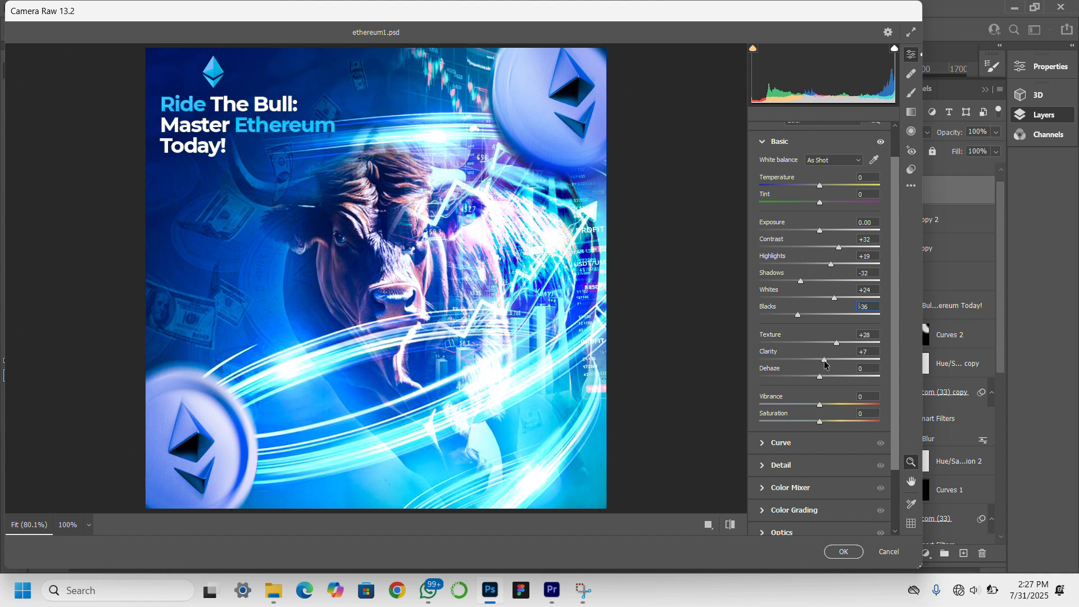
{"action": "left_click", "coordinate": [829, 376]}
{"action": "double_click", "coordinate": [829, 376]}
{"action": "left_click", "coordinate": [820, 230]}
{"action": "left_click_drag", "start_coordinate": [822, 240], "coordinate": [824, 239]}
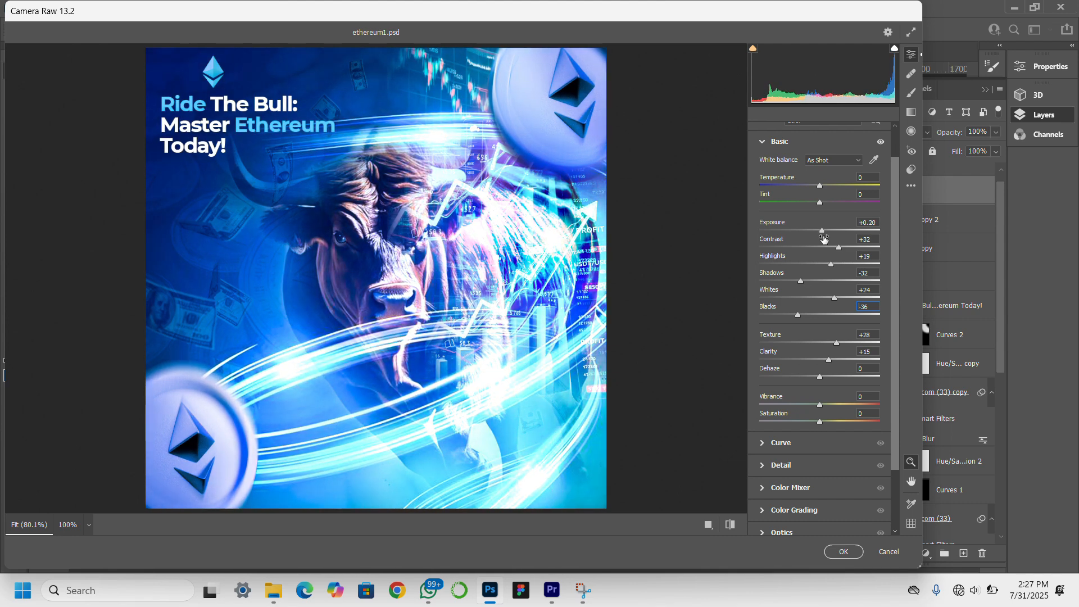
{"action": "scroll", "coordinate": [821, 270], "scroll_direction": "down", "scroll_amount": 2}
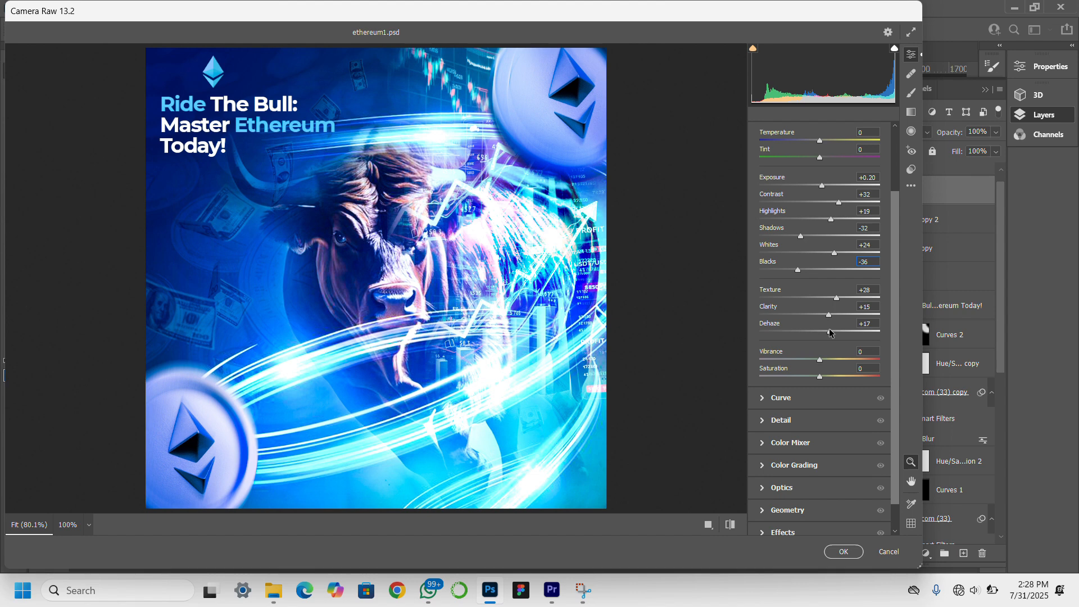
{"action": "left_click", "coordinate": [844, 552]}
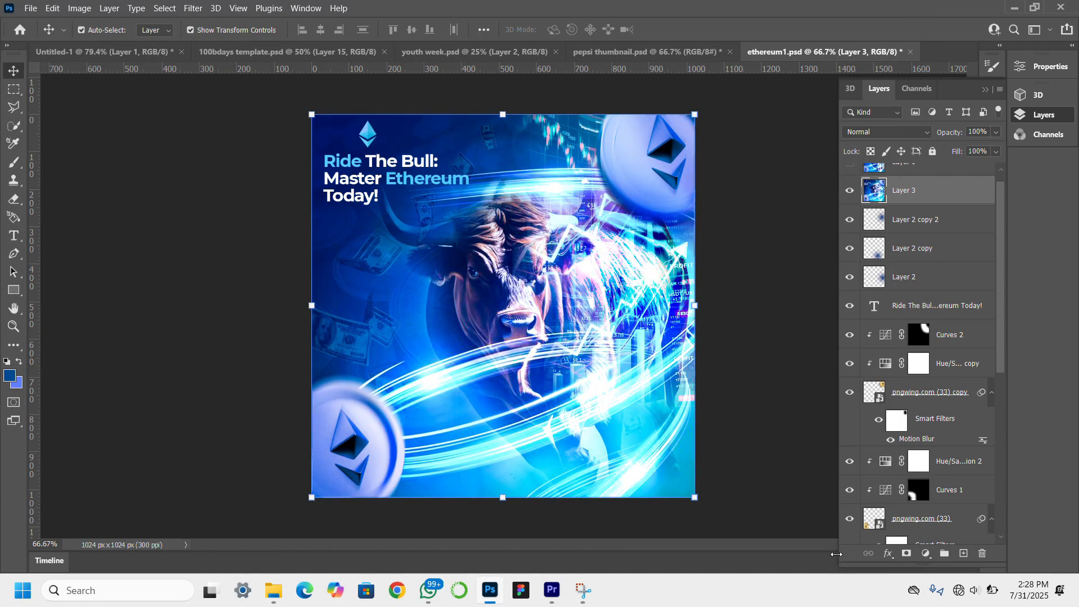
{"action": "left_click", "coordinate": [786, 411]}
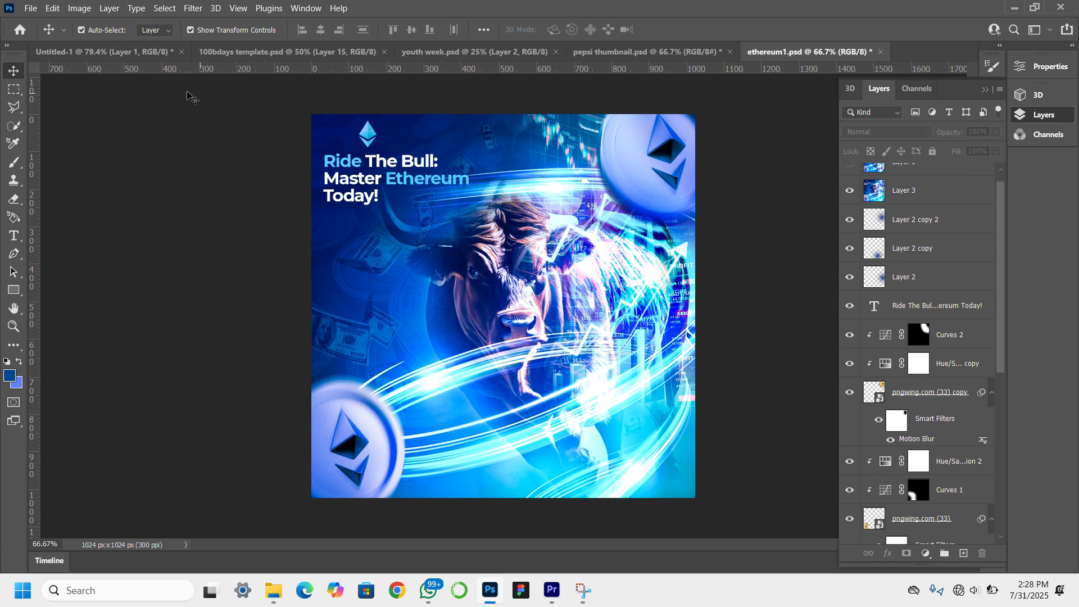
{"action": "left_click", "coordinate": [31, 8]}
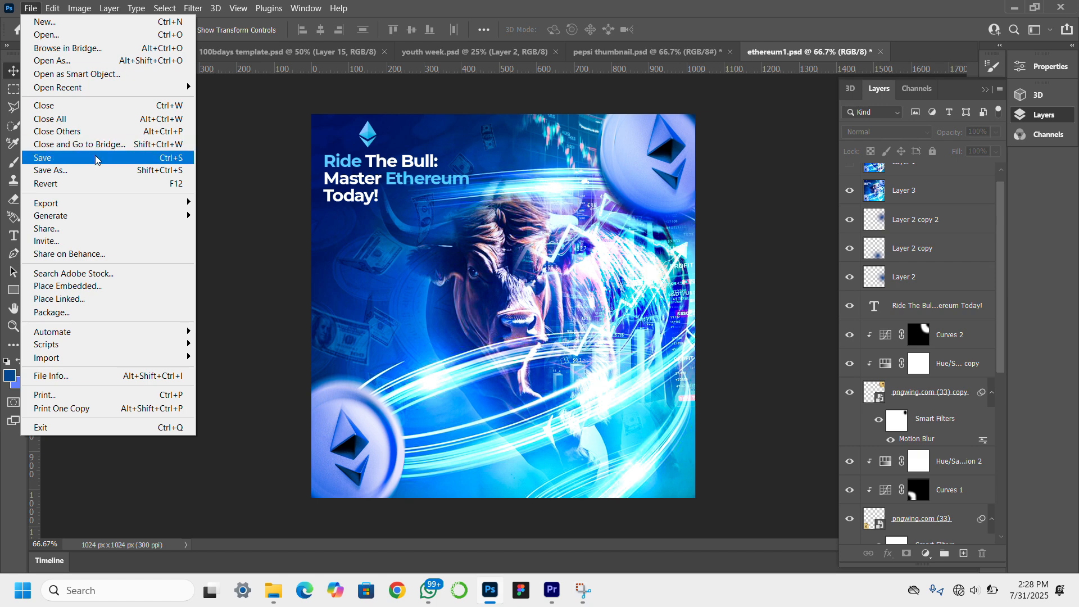
{"action": "left_click", "coordinate": [107, 170]}
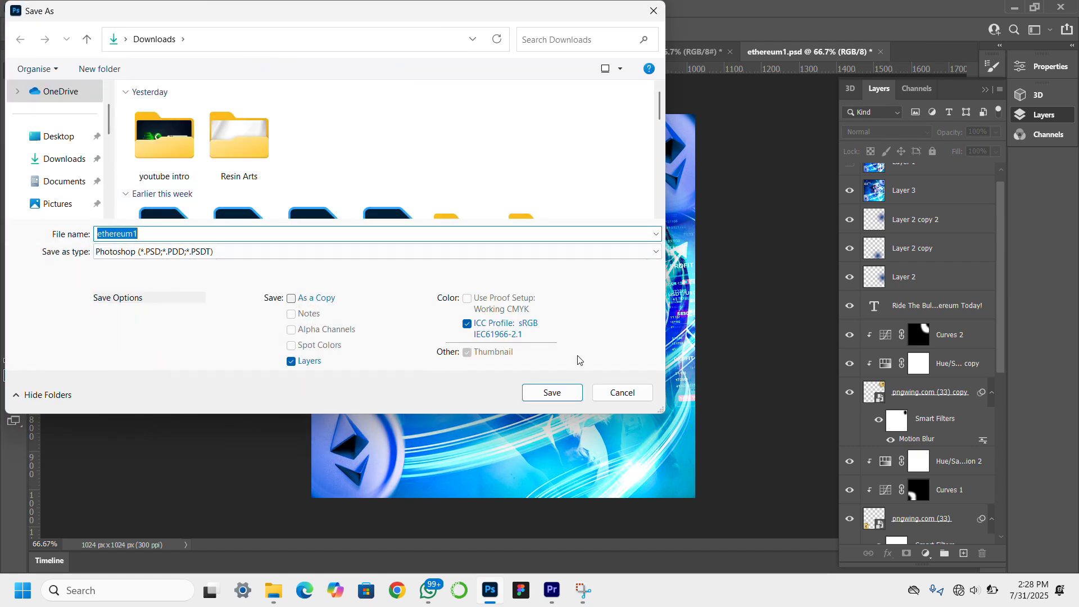
{"action": "left_click", "coordinate": [633, 394]}
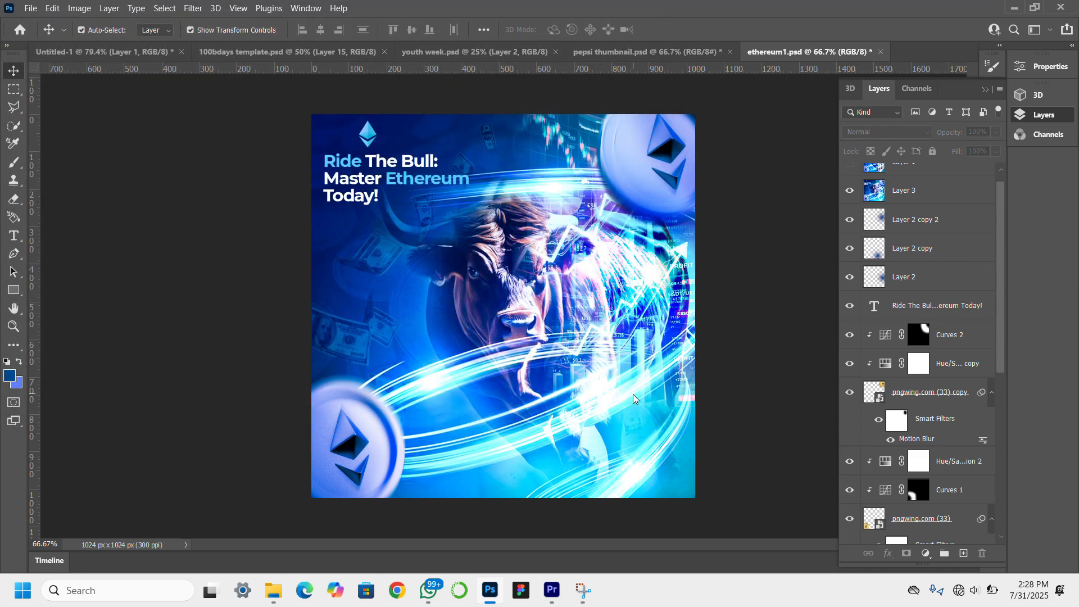